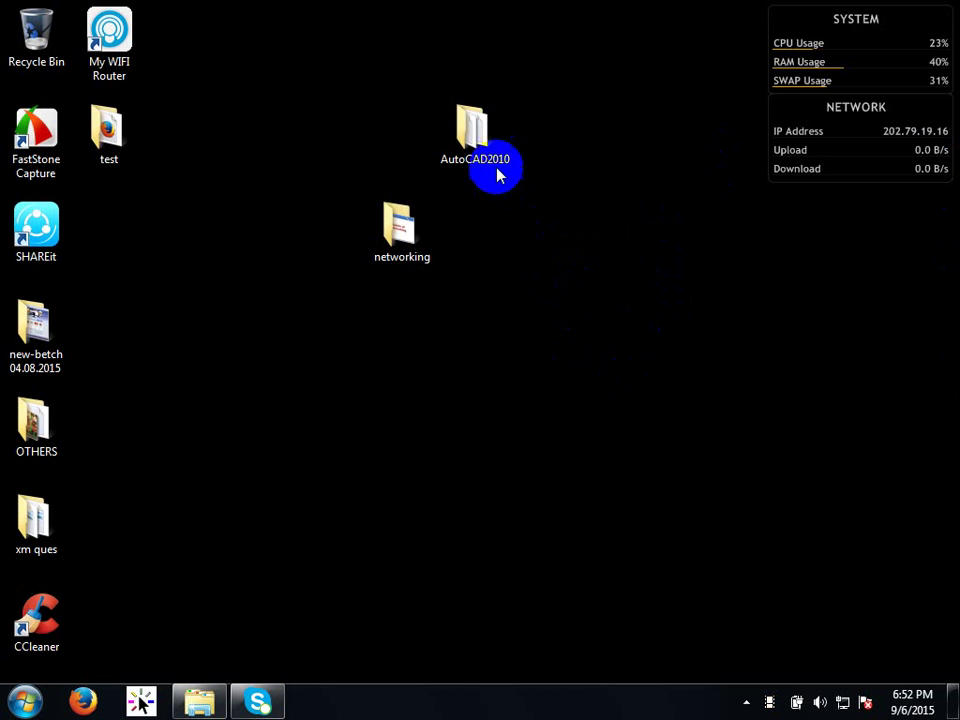
# Open the AutoCAD2010 desktop folder and select setup.exe among its installation files
pyautogui.moveTo(497, 175); pyautogui.dragTo(600, 75)
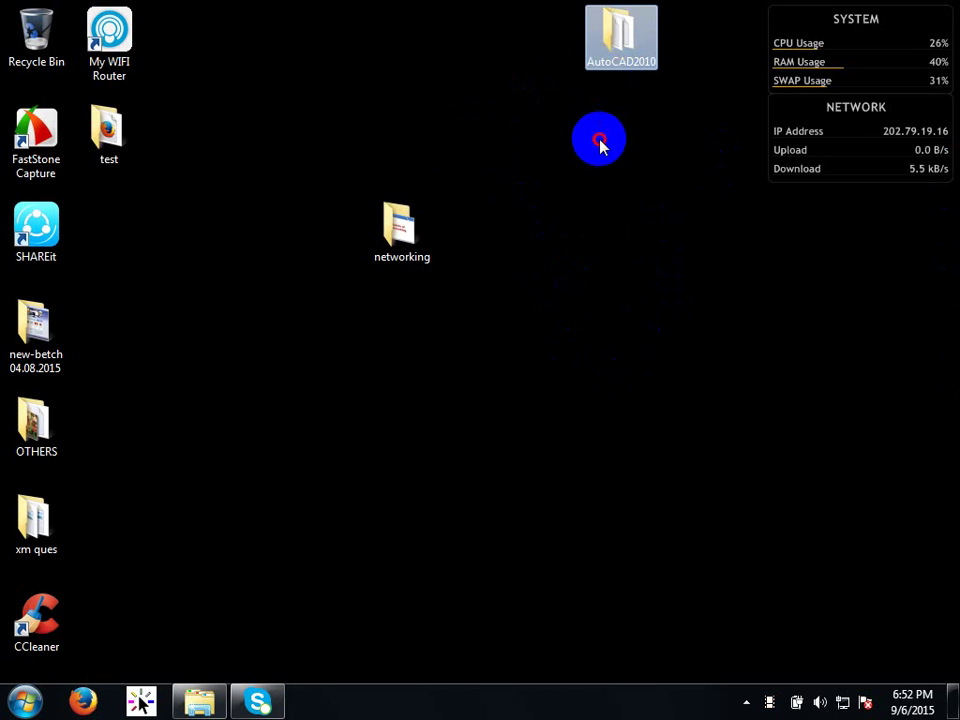
pyautogui.doubleClick(626, 72)
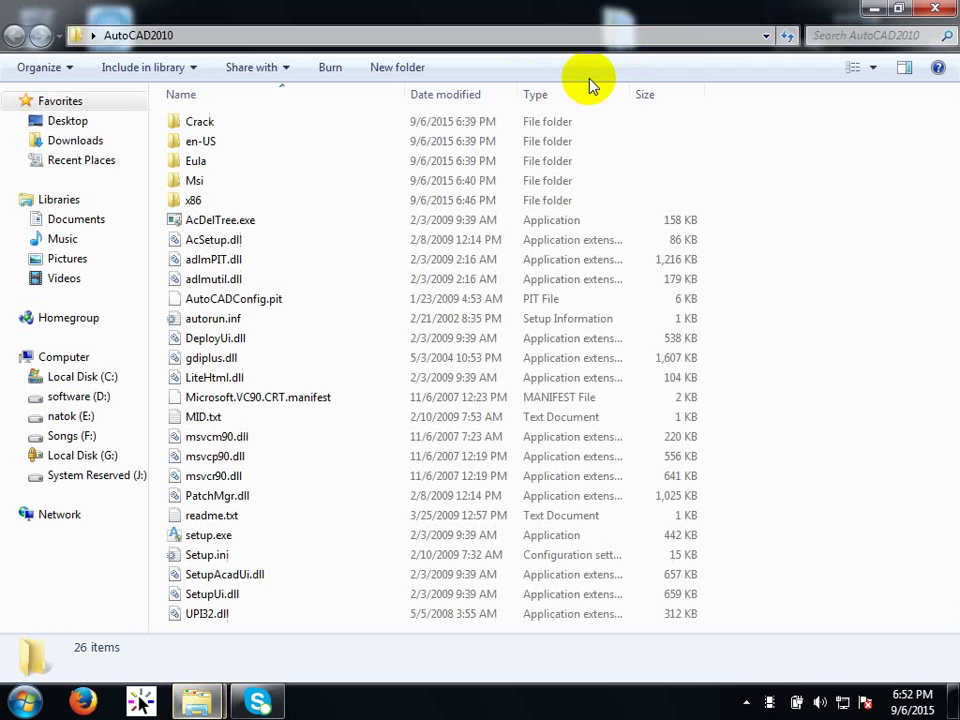
pyautogui.click(901, 11)
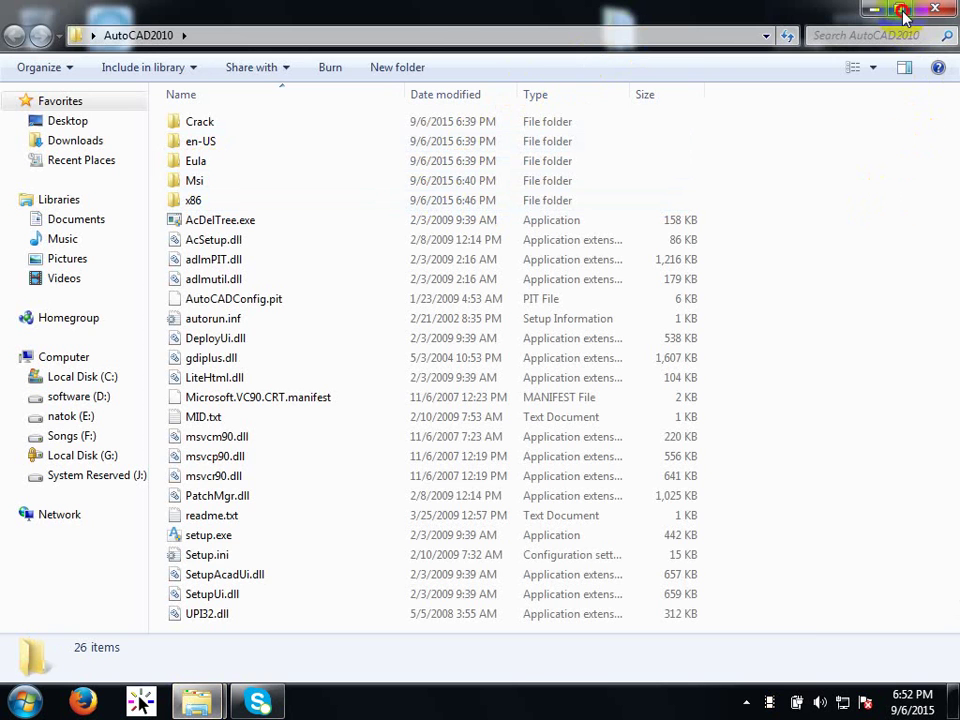
pyautogui.click(884, 64)
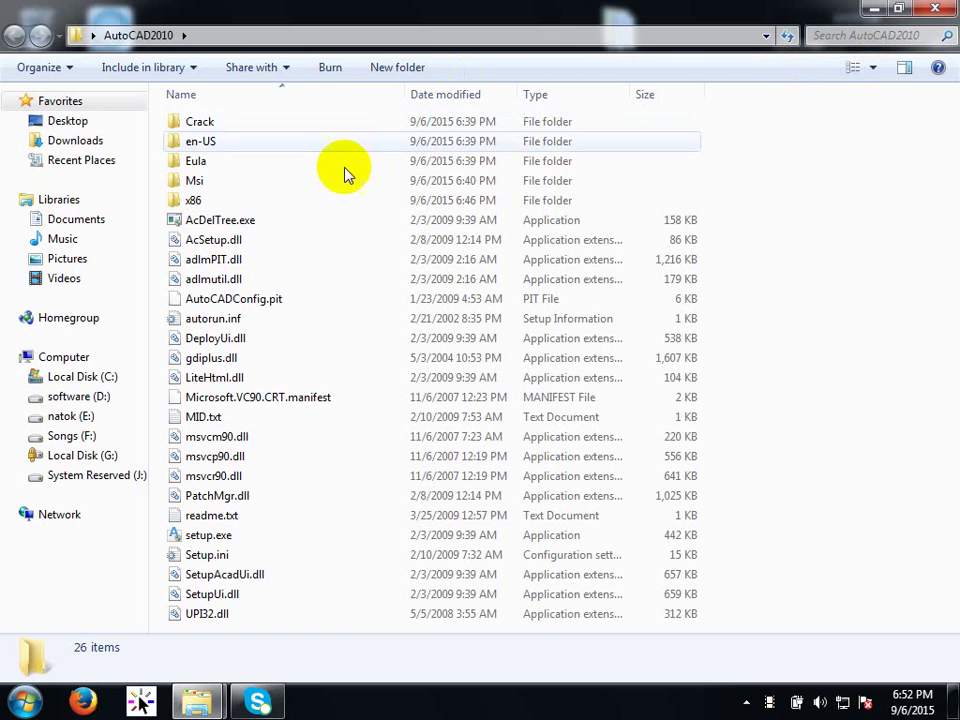
pyautogui.click(210, 141)
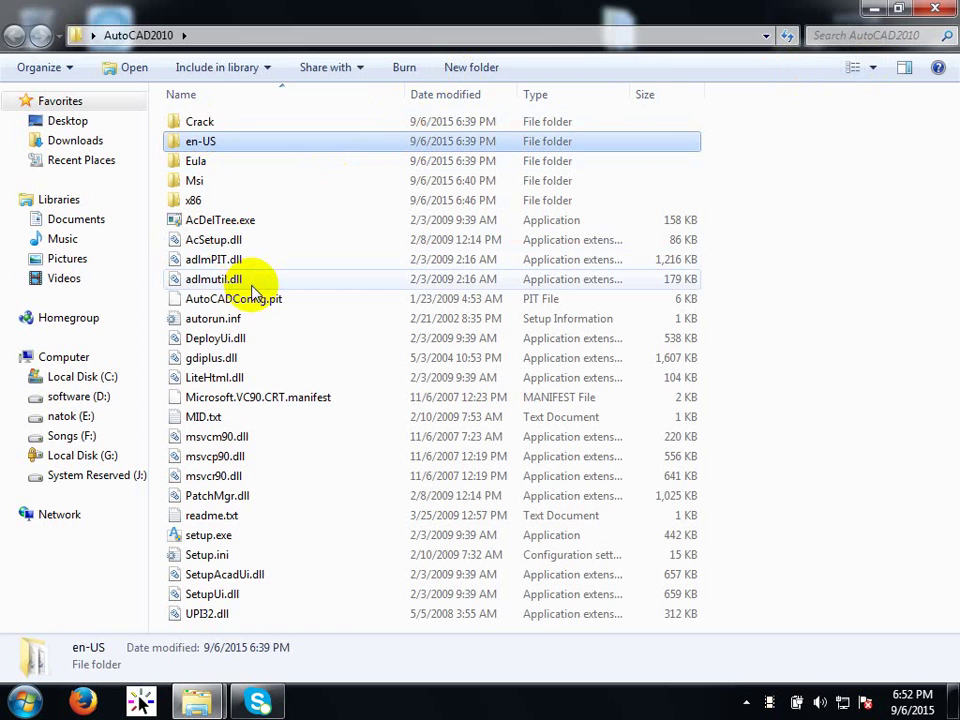
pyautogui.click(205, 537)
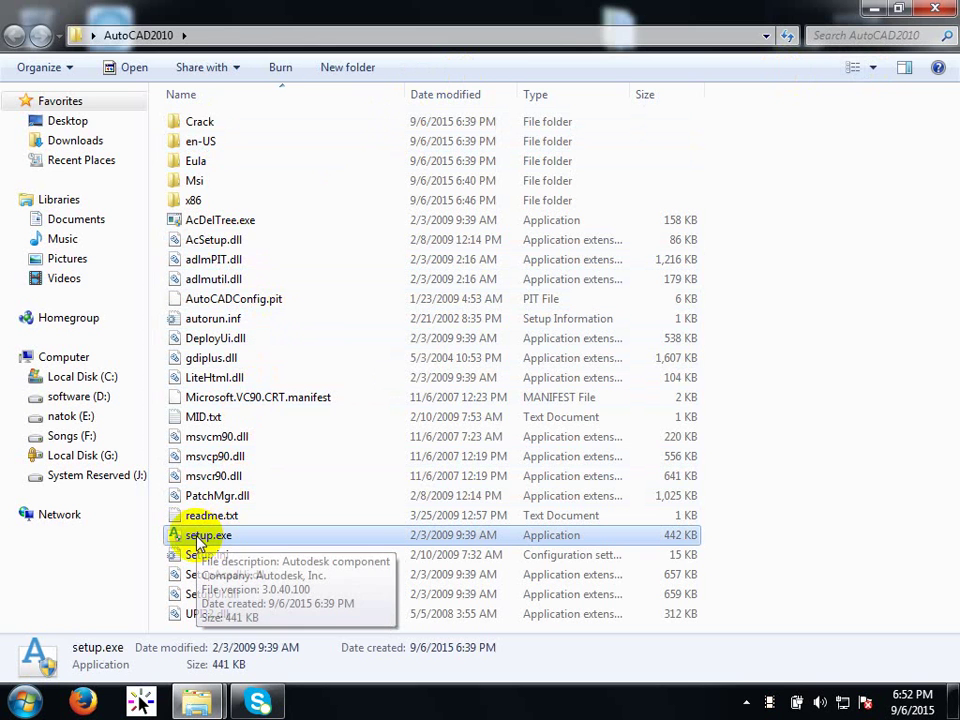
pyautogui.moveTo(208, 535)
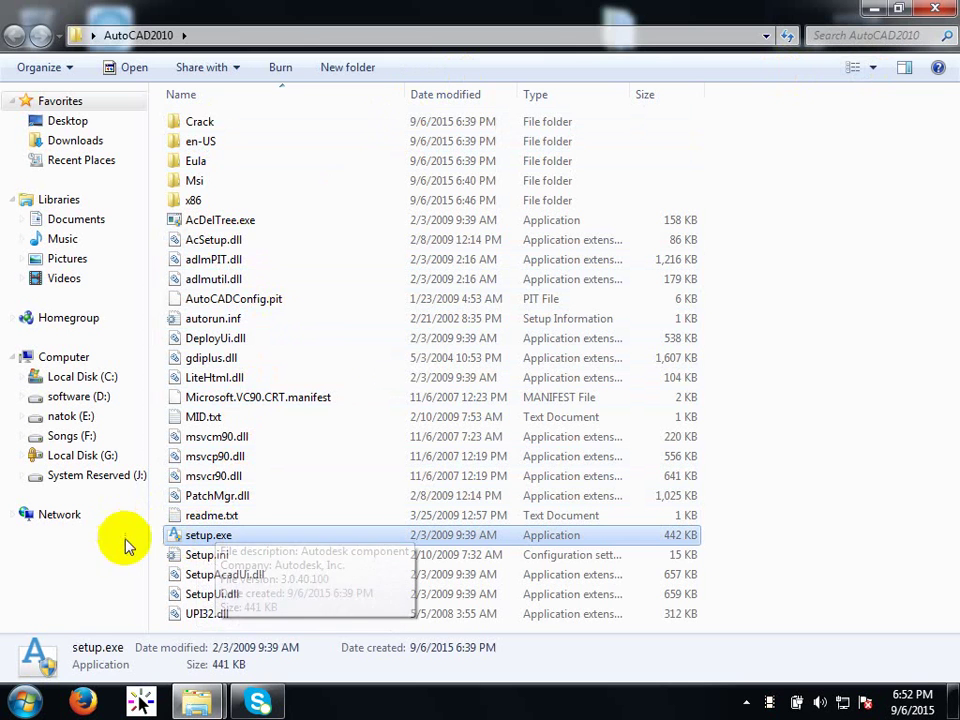
# Run setup.exe and let Setup Initialization proceed
pyautogui.click(210, 540)
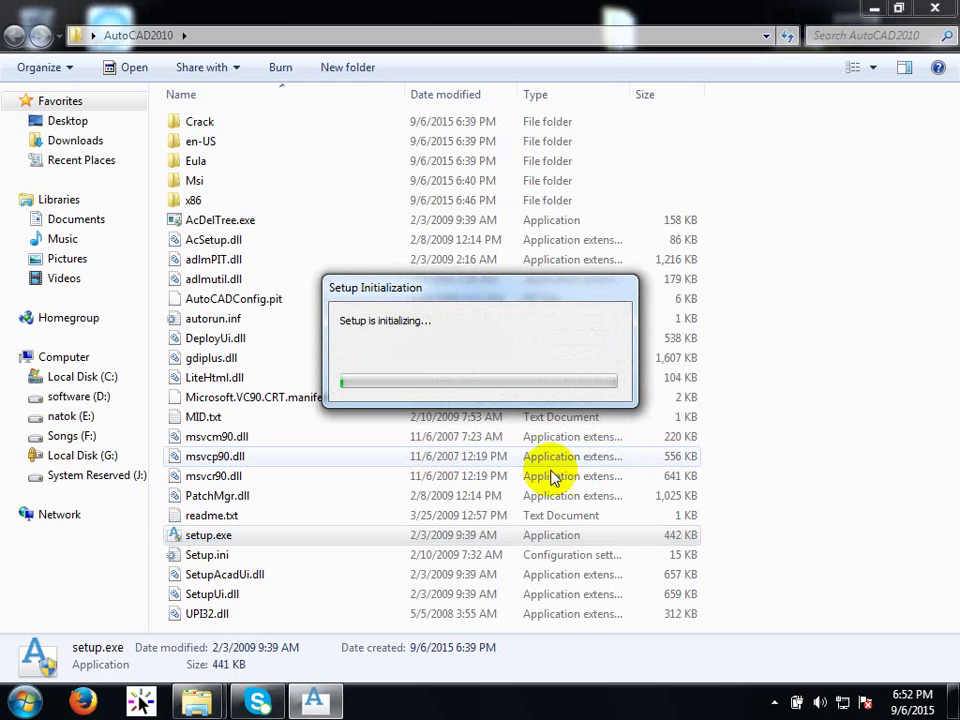
pyautogui.moveTo(527, 280); pyautogui.dragTo(545, 271)
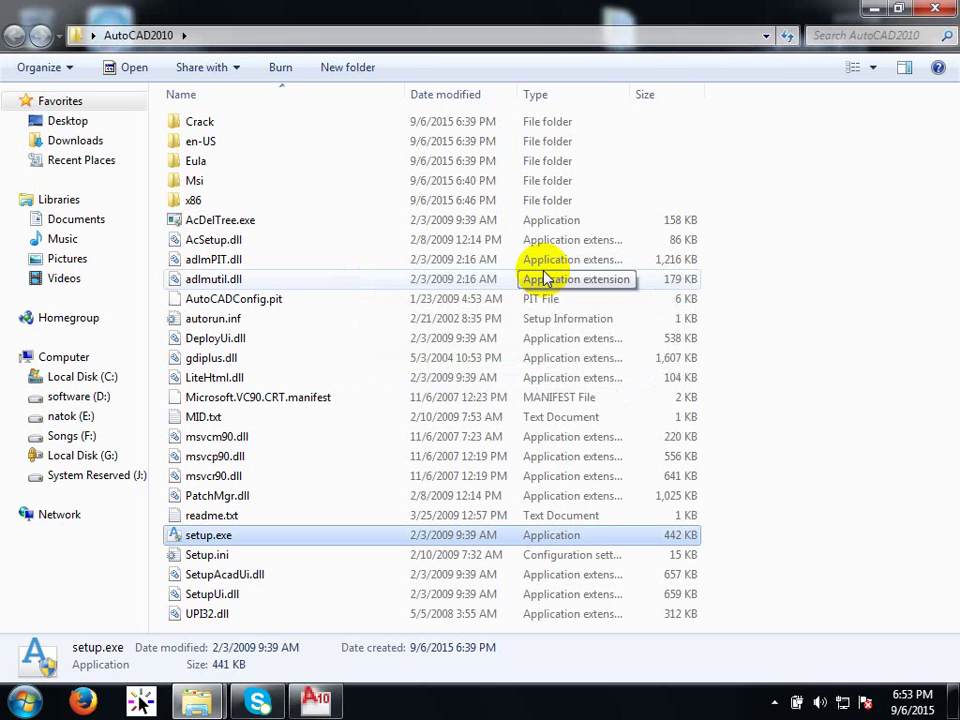
# Choose Install Products, add Autodesk Design Review 2010 alongside AutoCAD 2010, and continue
pyautogui.click(310, 703)
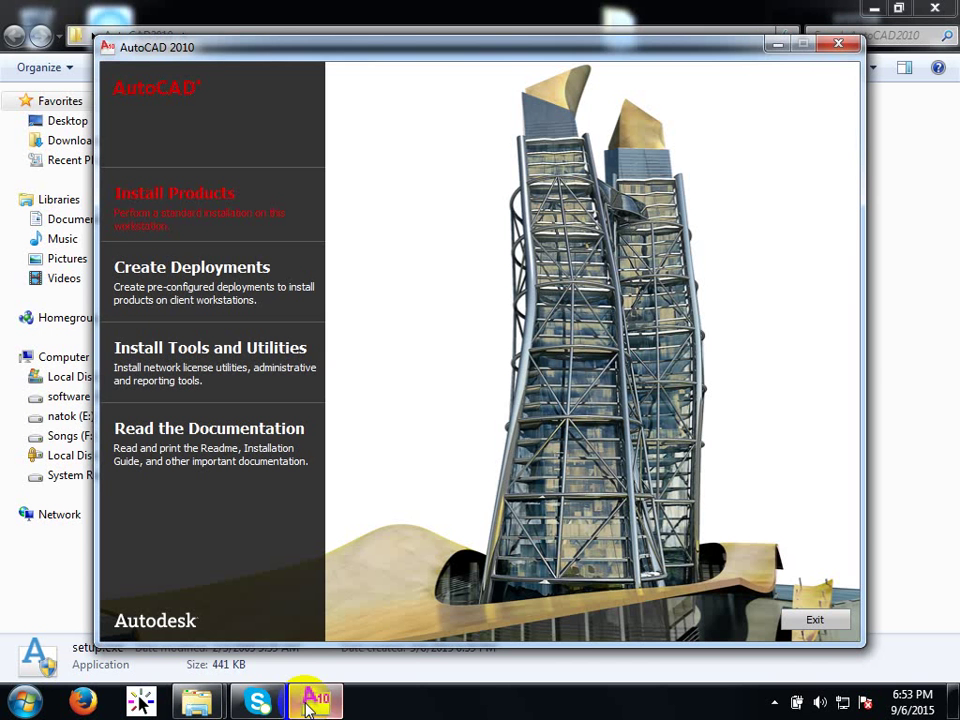
pyautogui.moveTo(439, 51)
pyautogui.mouseDown()
pyautogui.moveTo(437, 62)
pyautogui.moveTo(457, 56)
pyautogui.mouseUp()
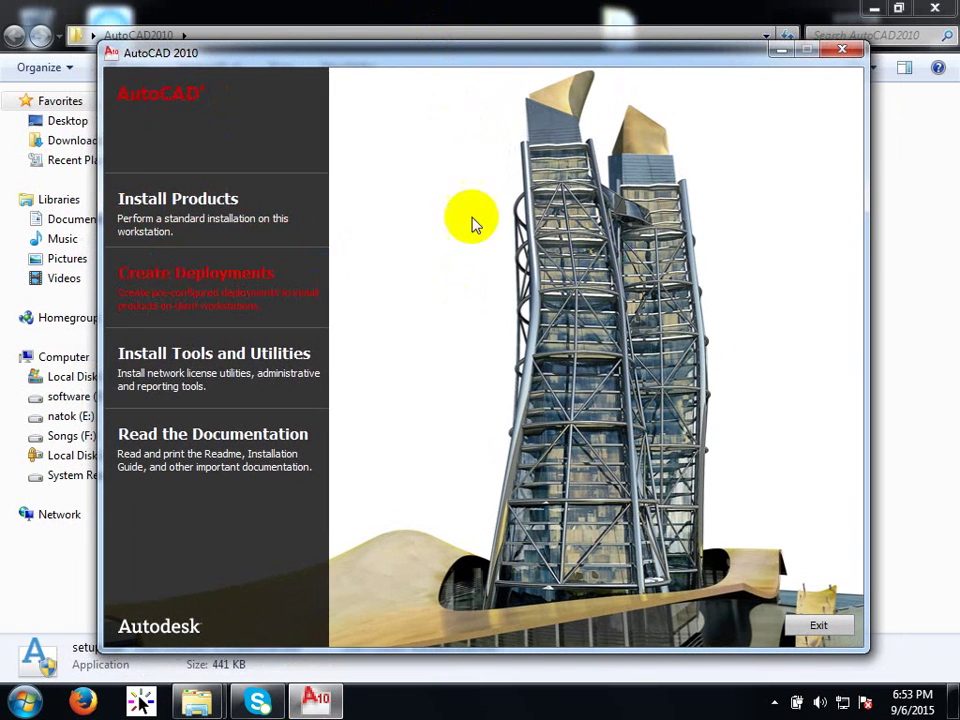
pyautogui.click(221, 208)
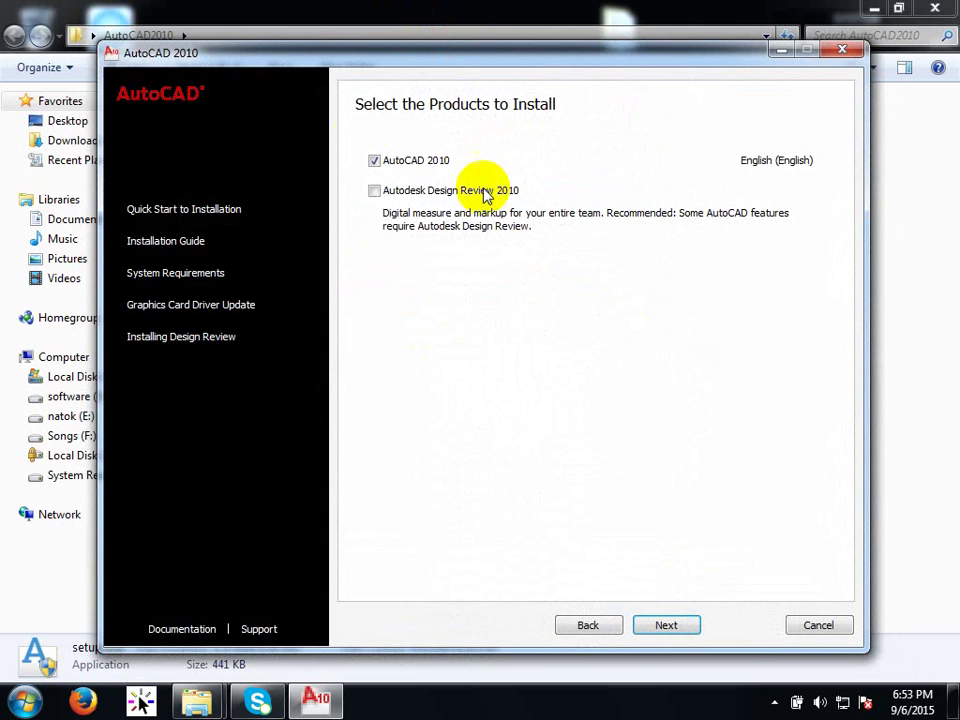
pyautogui.click(380, 192)
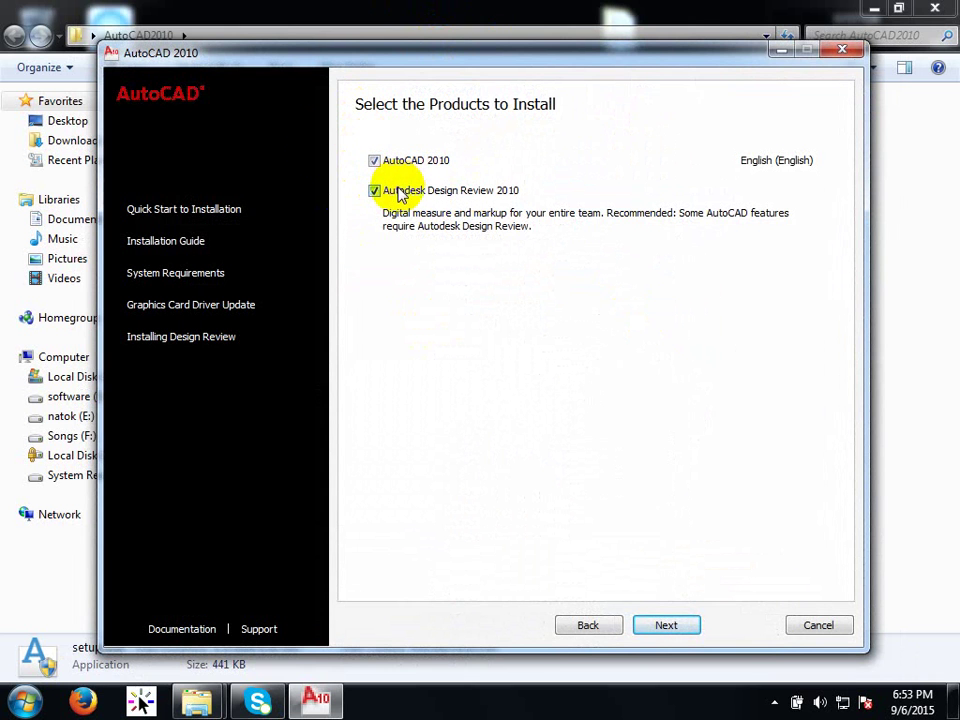
pyautogui.click(676, 624)
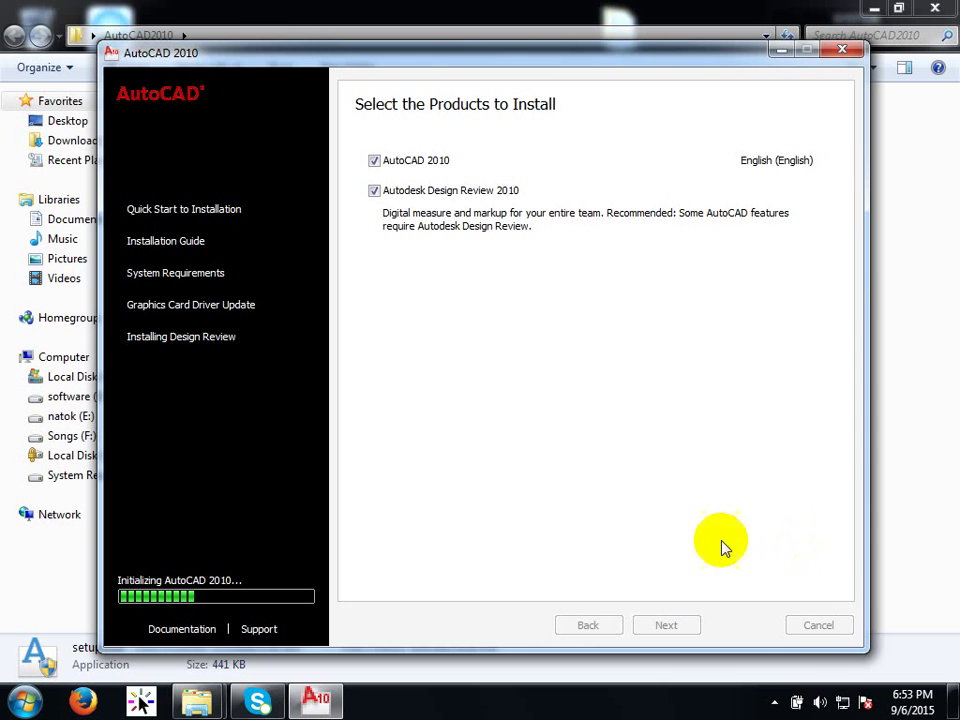
# Accept the license agreement and advance to the Product and User Information page
pyautogui.moveTo(594, 68); pyautogui.dragTo(563, 68)
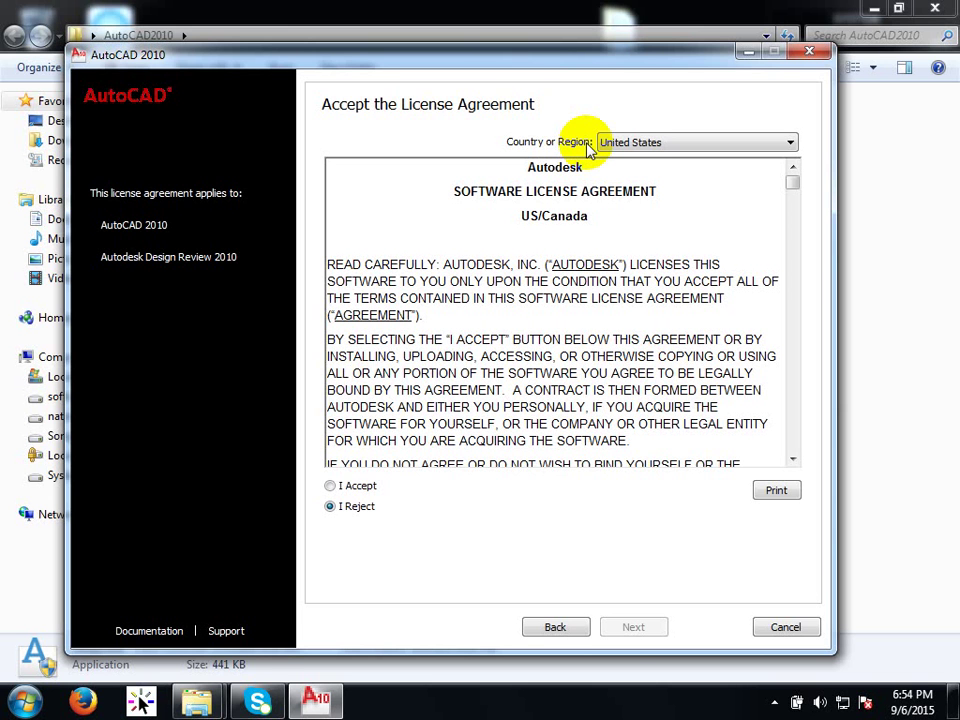
pyautogui.moveTo(546, 55); pyautogui.dragTo(559, 25)
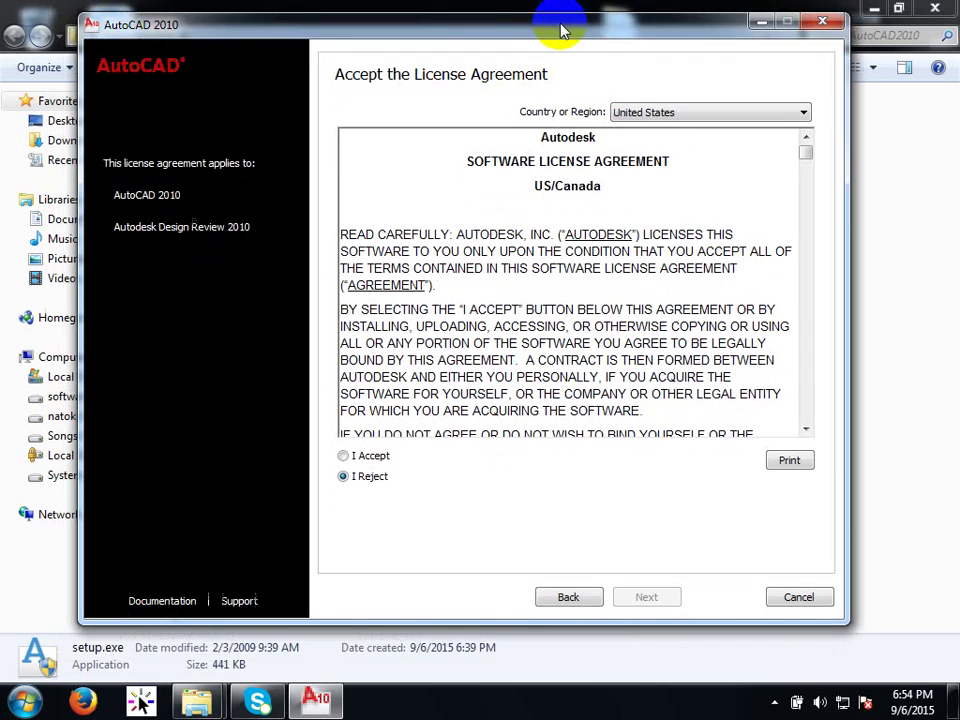
pyautogui.click(364, 456)
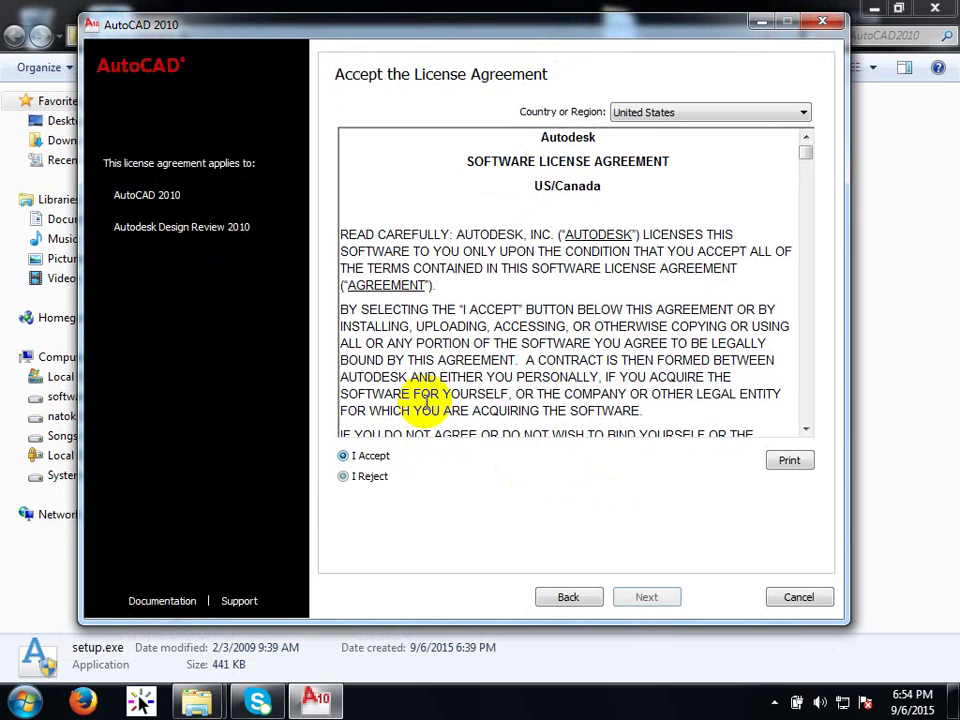
pyautogui.click(640, 597)
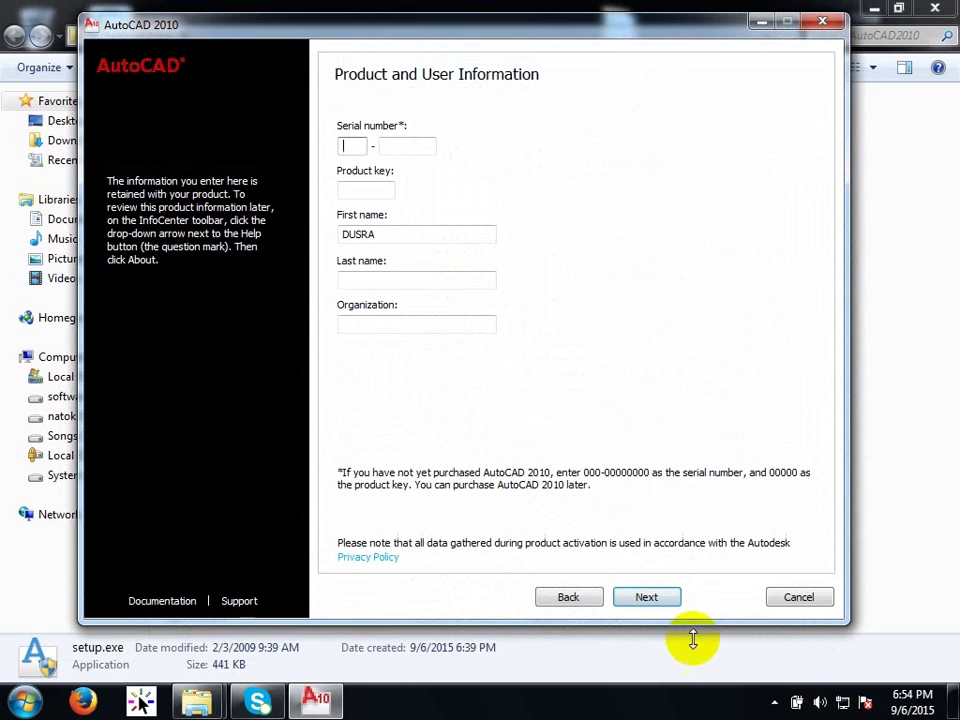
pyautogui.moveTo(407, 30); pyautogui.dragTo(502, 519)
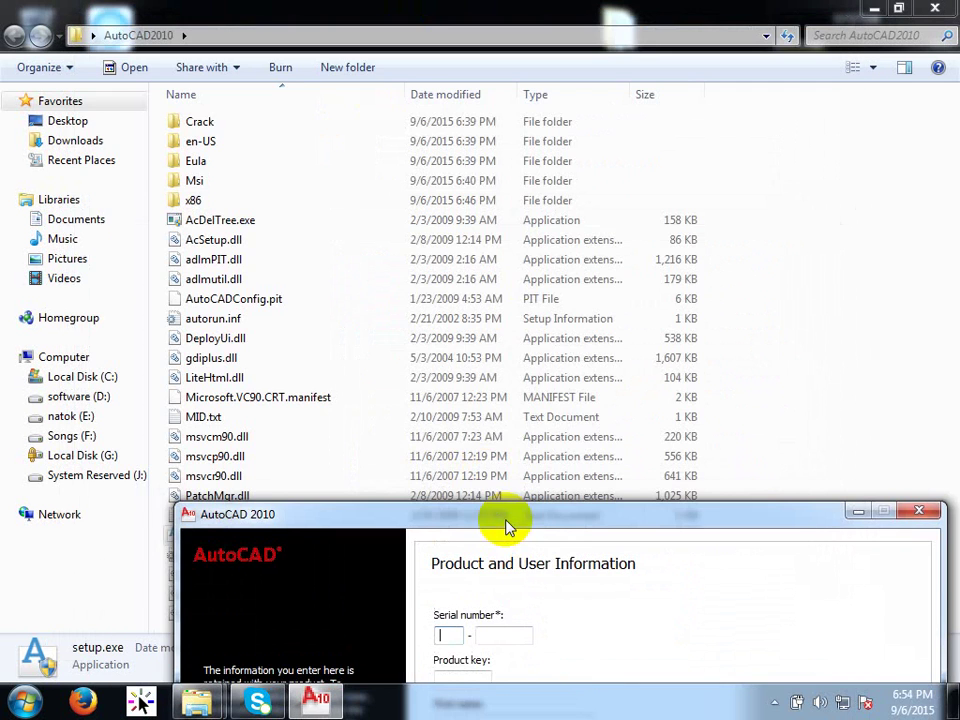
pyautogui.doubleClick(226, 124)
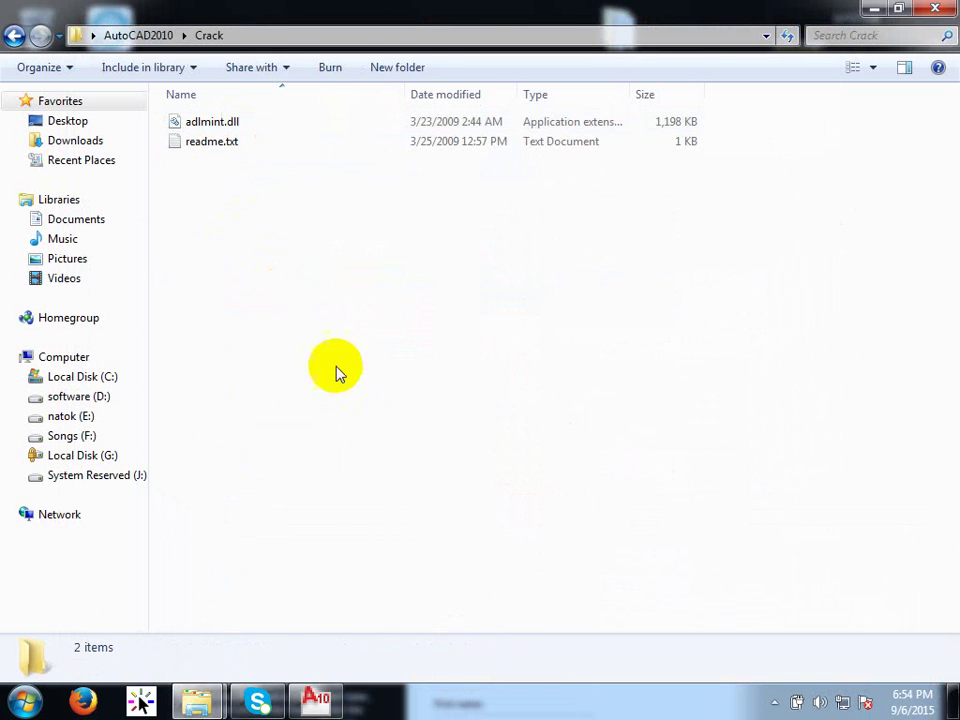
pyautogui.doubleClick(215, 145)
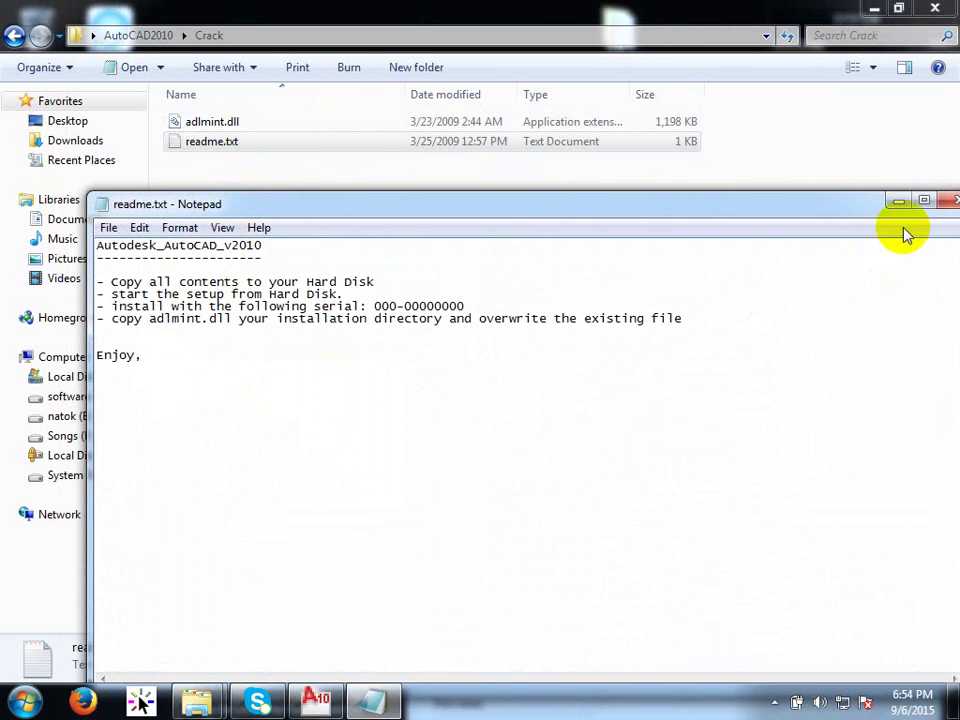
pyautogui.click(950, 205)
pyautogui.click(14, 35)
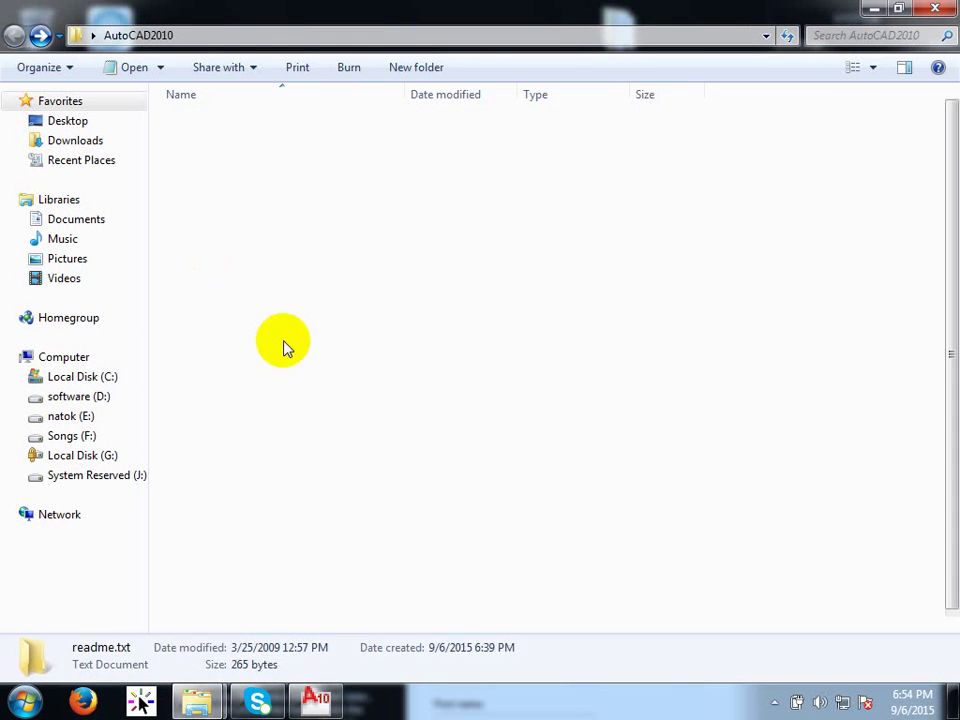
pyautogui.click(277, 420)
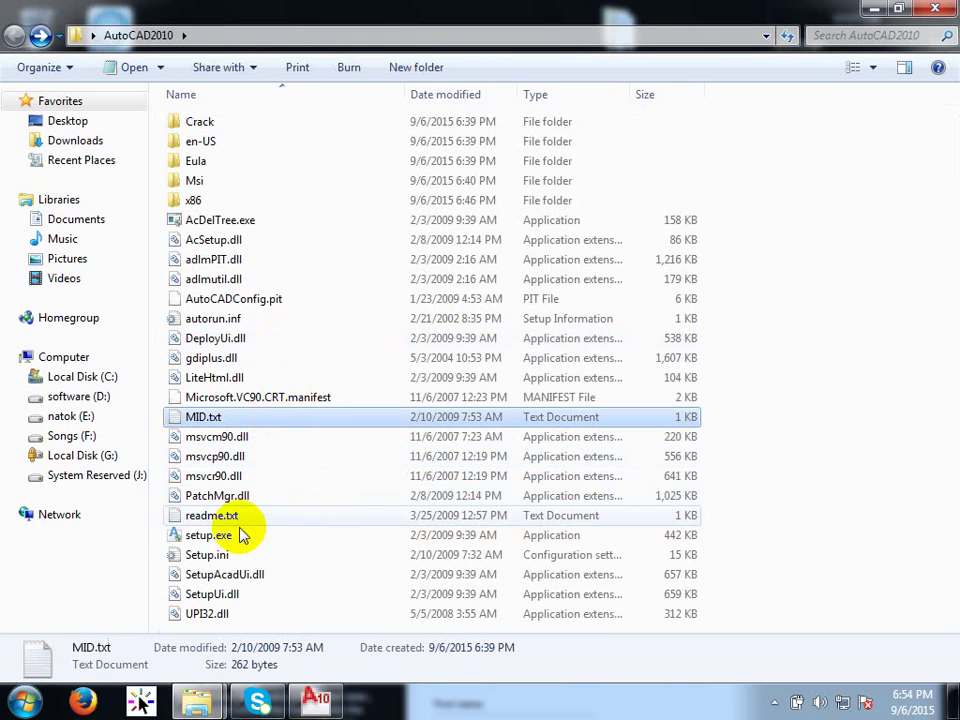
pyautogui.doubleClick(226, 515)
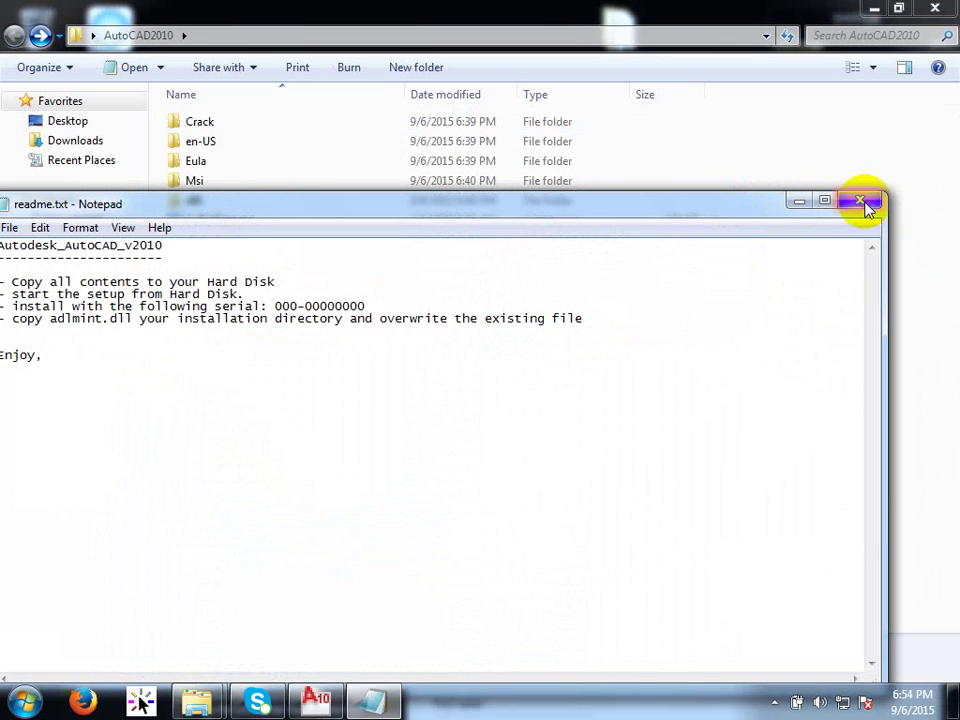
pyautogui.click(864, 204)
pyautogui.click(316, 700)
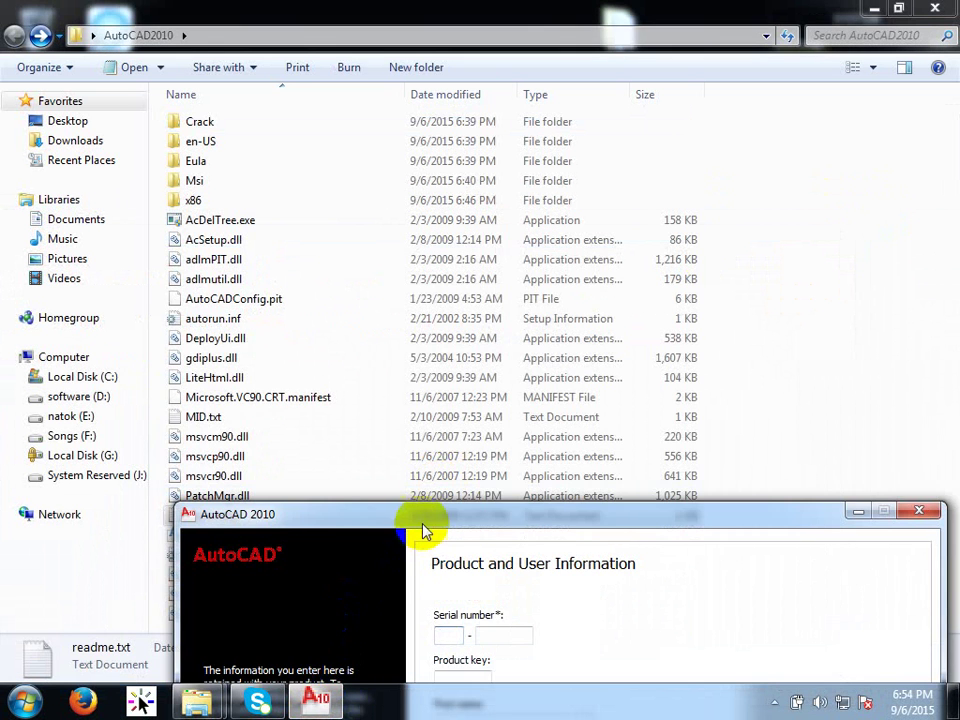
# Enter the serial number, the user's last name and the organization name, then proceed to review
pyautogui.moveTo(426, 516); pyautogui.dragTo(395, 436)
pyautogui.moveTo(355, 328); pyautogui.dragTo(343, 30)
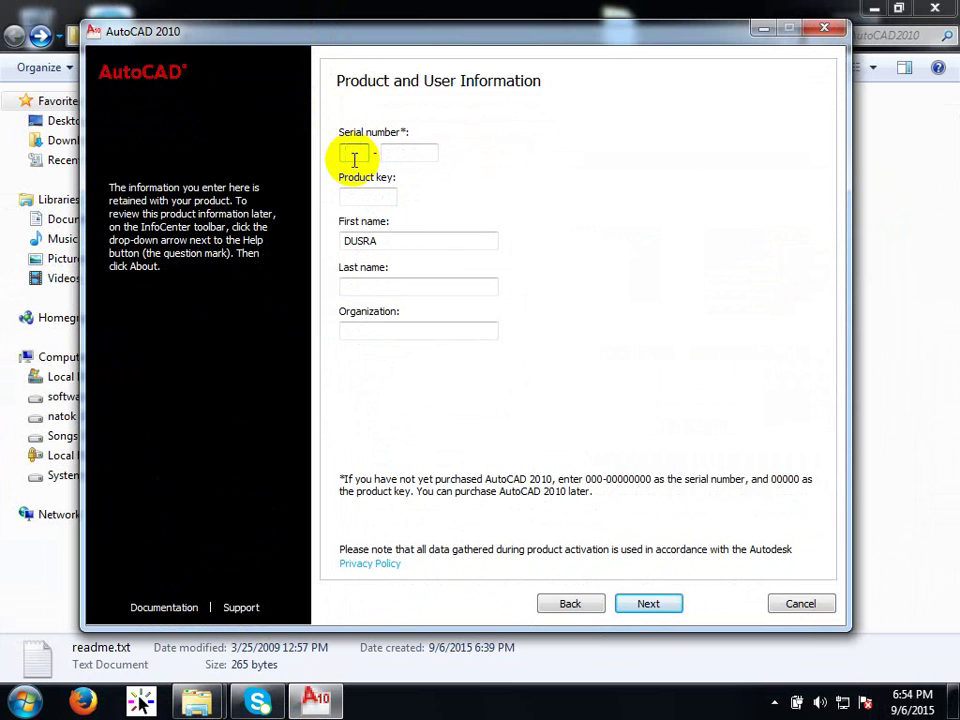
pyautogui.click(354, 155)
pyautogui.write('0')
pyautogui.write('0000000000')
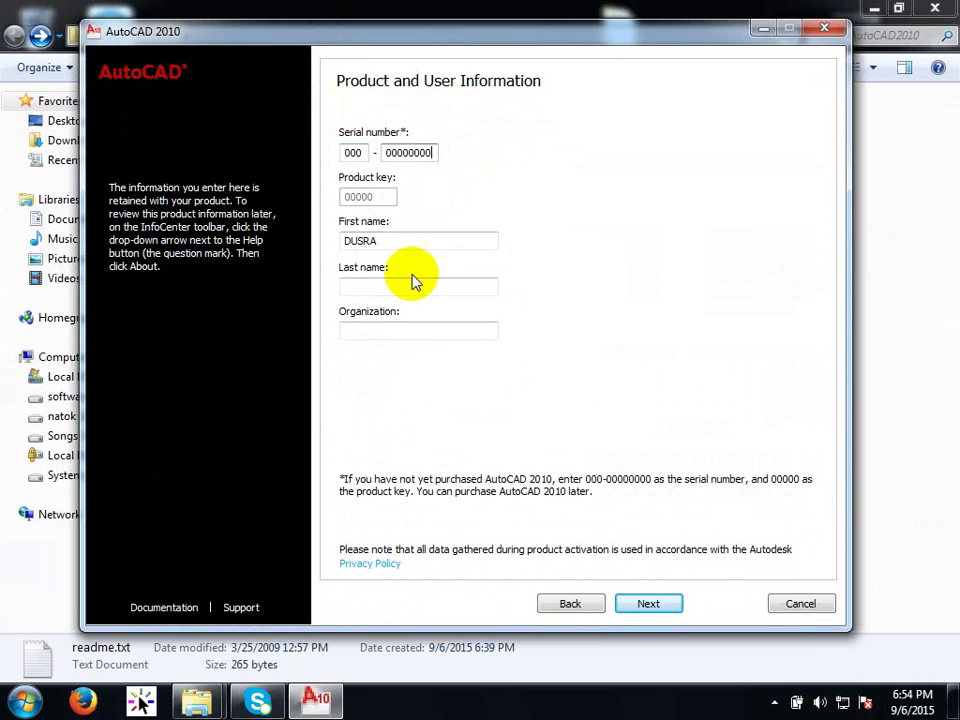
pyautogui.click(411, 284)
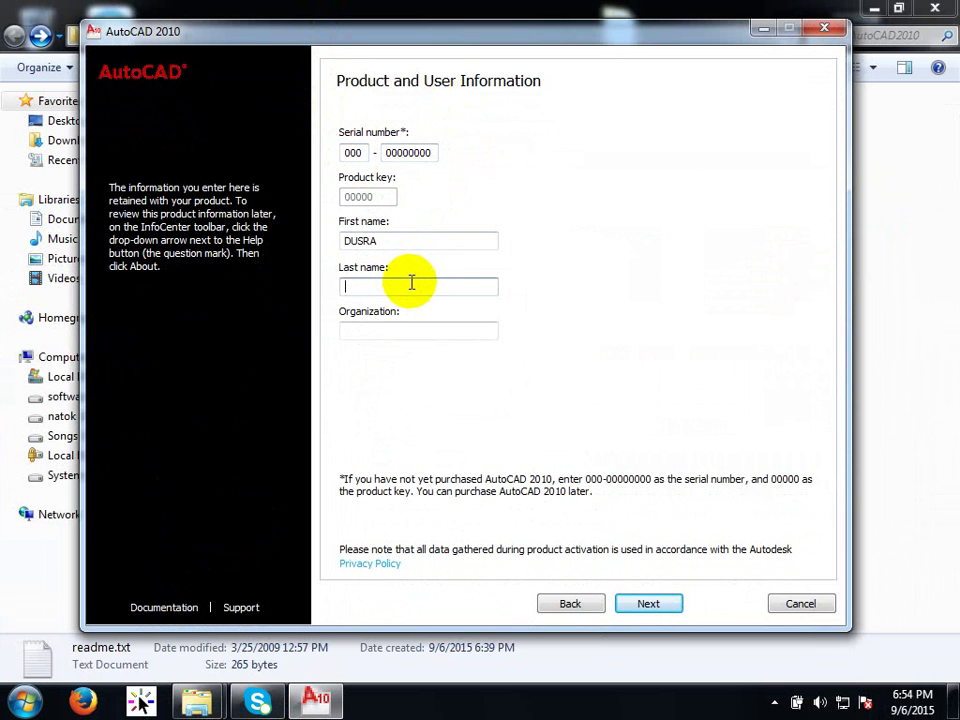
pyautogui.write('Dusra')
pyautogui.click(408, 334)
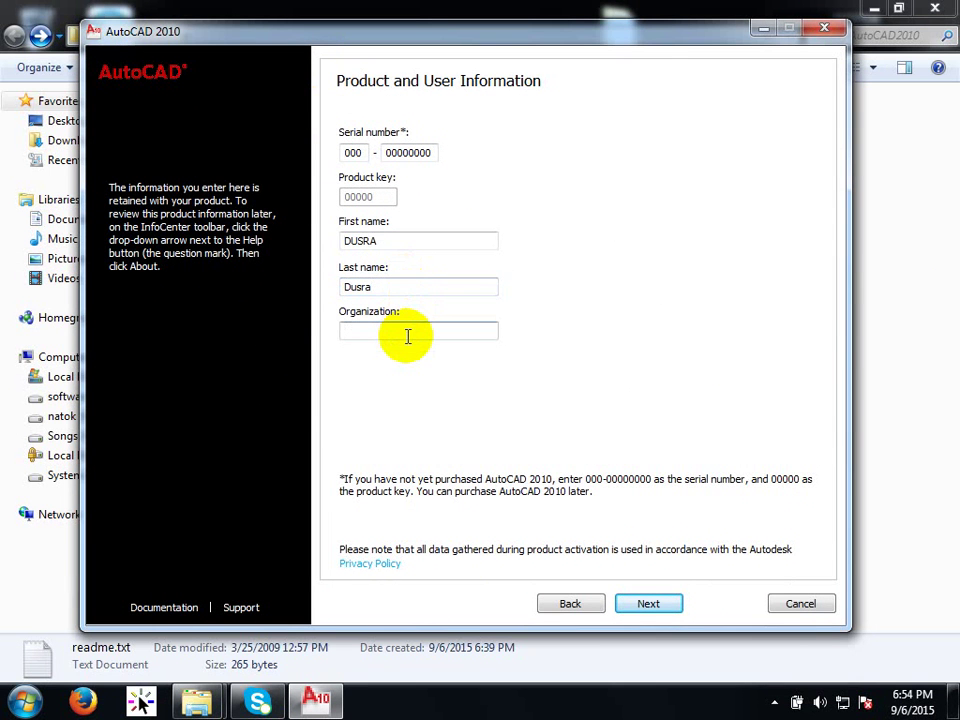
pyautogui.write('a')
pyautogui.write('So')
pyautogui.write('ft')
pyautogui.click(650, 606)
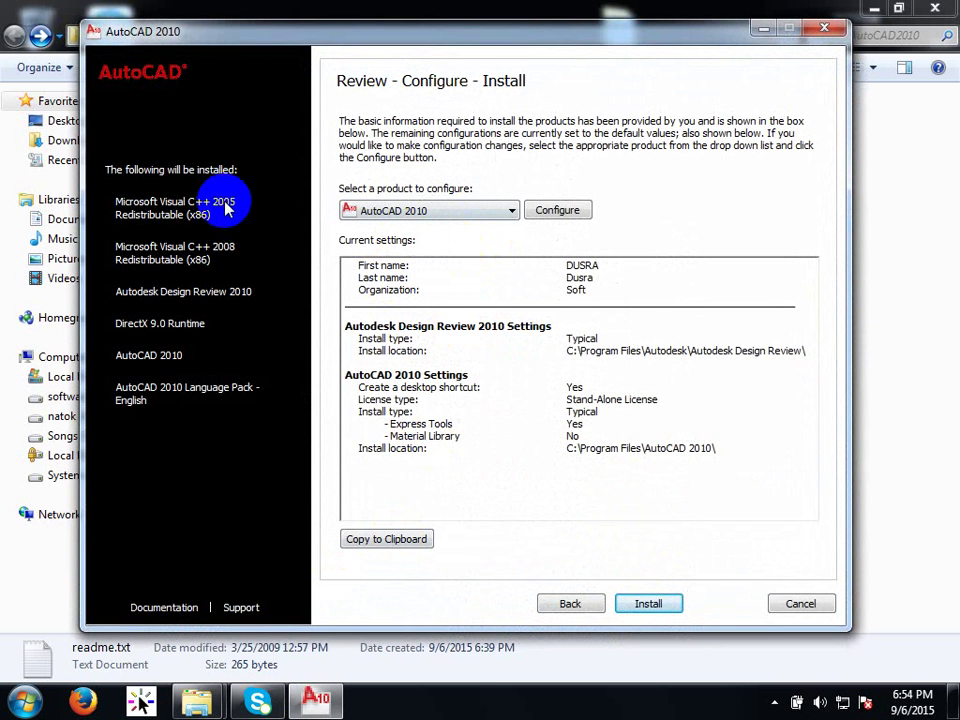
# Keep the Stand-alone license configuration and start installing all listed components
pyautogui.click(556, 211)
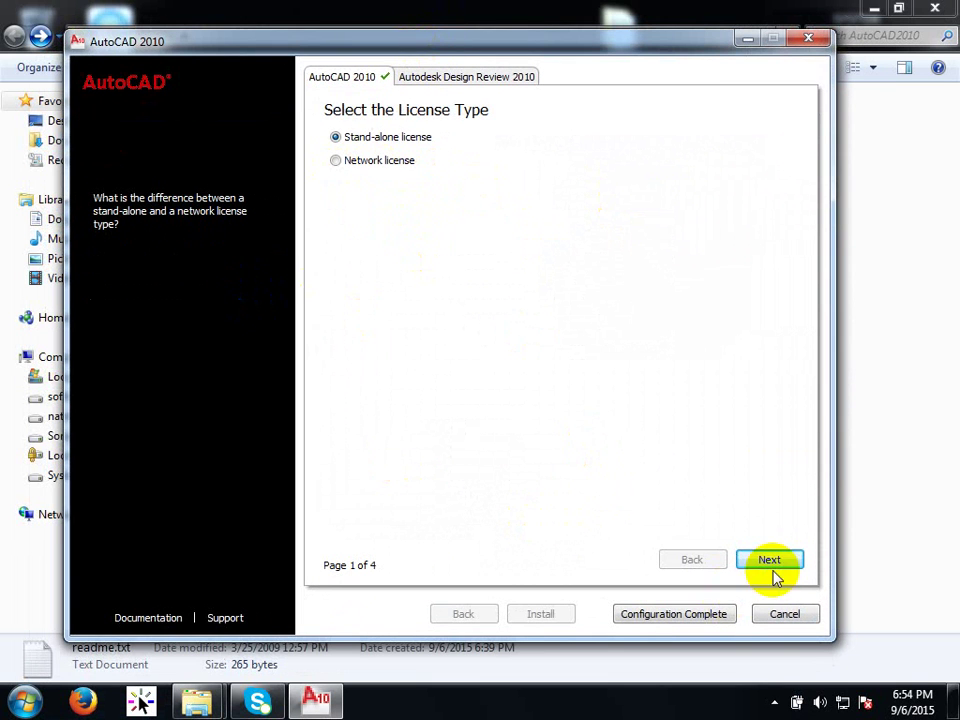
pyautogui.click(690, 616)
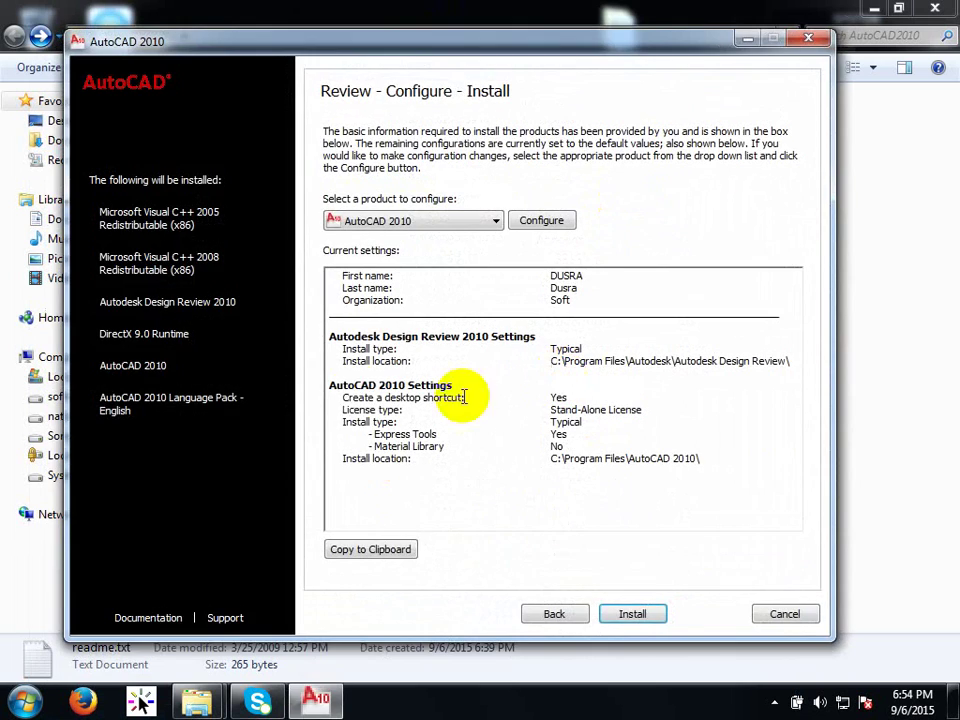
pyautogui.click(627, 610)
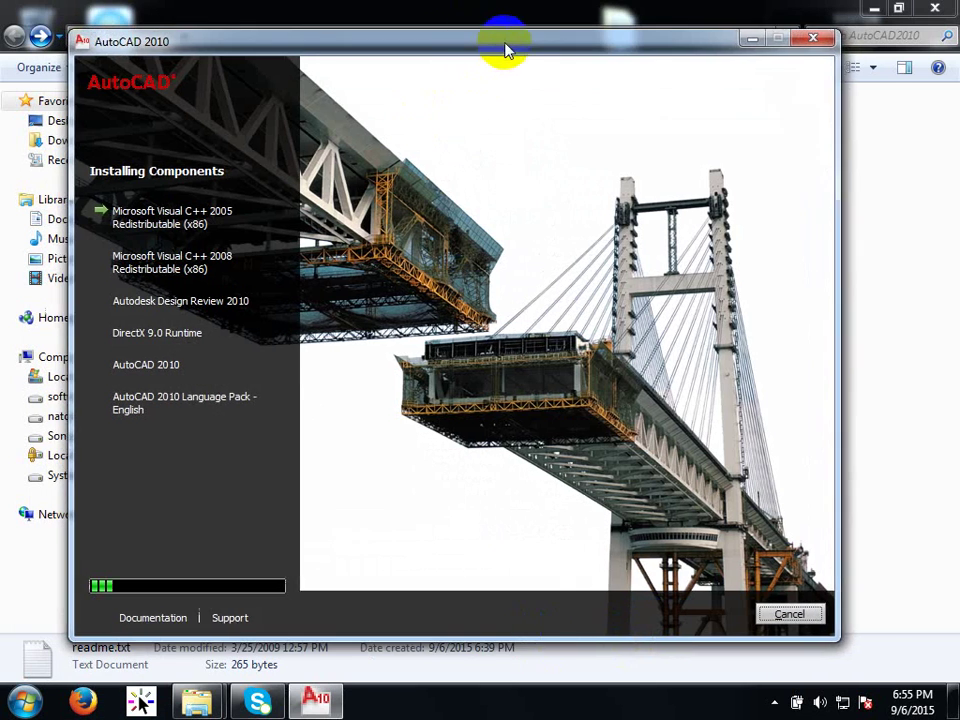
# Wait through the Visual C++ and Design Review 2010 installs until DirectX 9.0 Runtime starts
pyautogui.moveTo(472, 58); pyautogui.dragTo(520, 62)
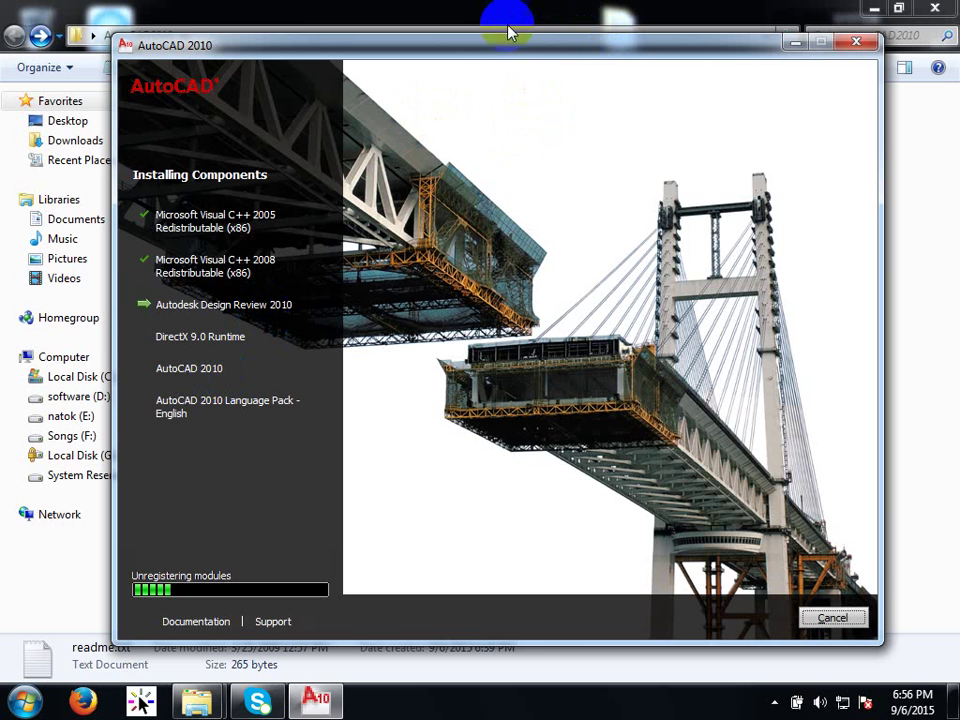
pyautogui.moveTo(521, 47)
pyautogui.mouseDown()
pyautogui.moveTo(516, 72)
pyautogui.moveTo(513, 9)
pyautogui.mouseUp()
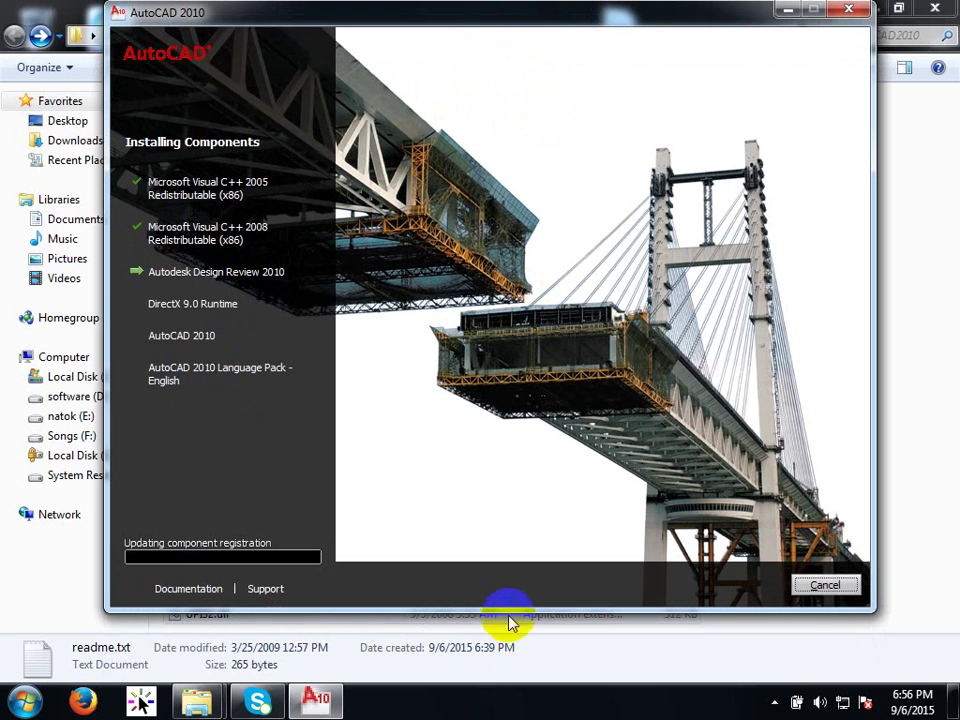
pyautogui.moveTo(521, 21)
pyautogui.mouseDown()
pyautogui.moveTo(525, 49)
pyautogui.moveTo(418, 26)
pyautogui.moveTo(578, 73)
pyautogui.mouseUp()
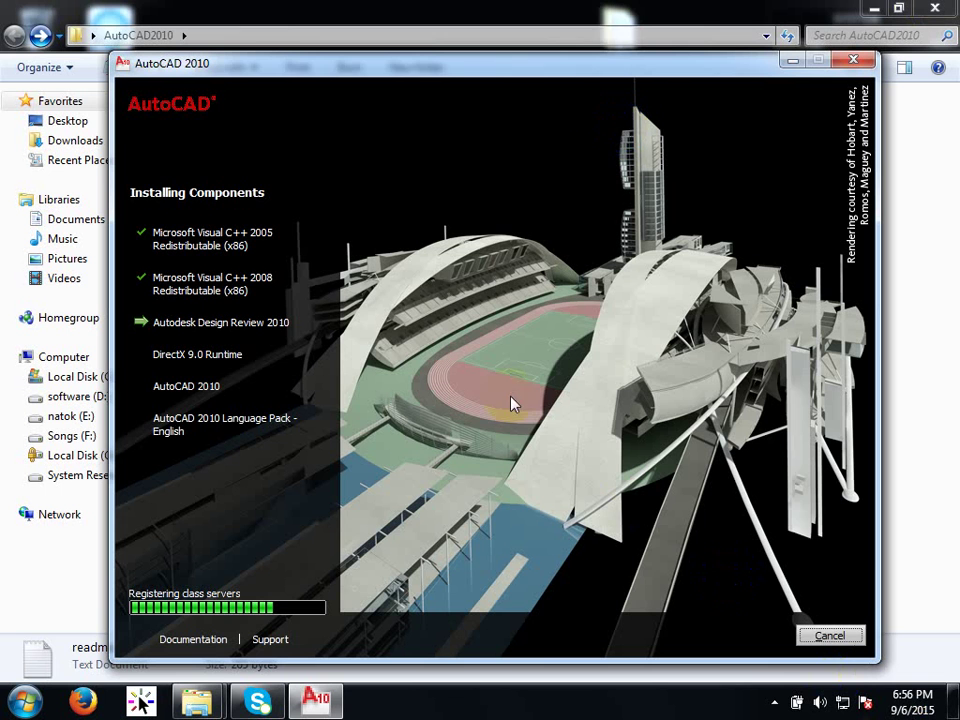
pyautogui.moveTo(603, 78); pyautogui.dragTo(654, 57)
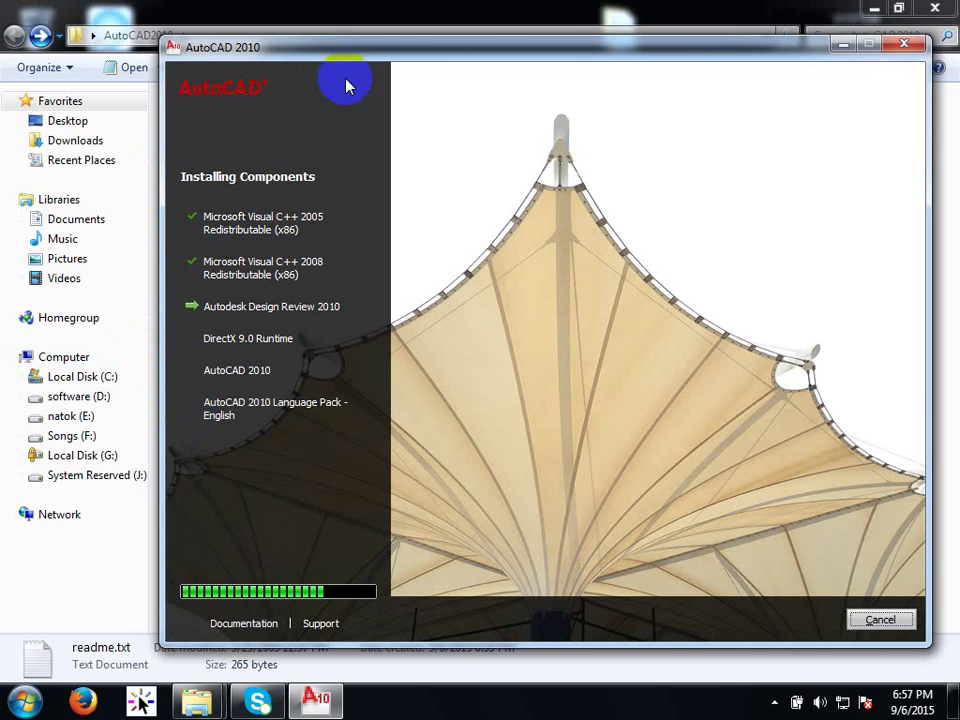
pyautogui.moveTo(439, 63); pyautogui.dragTo(388, 53)
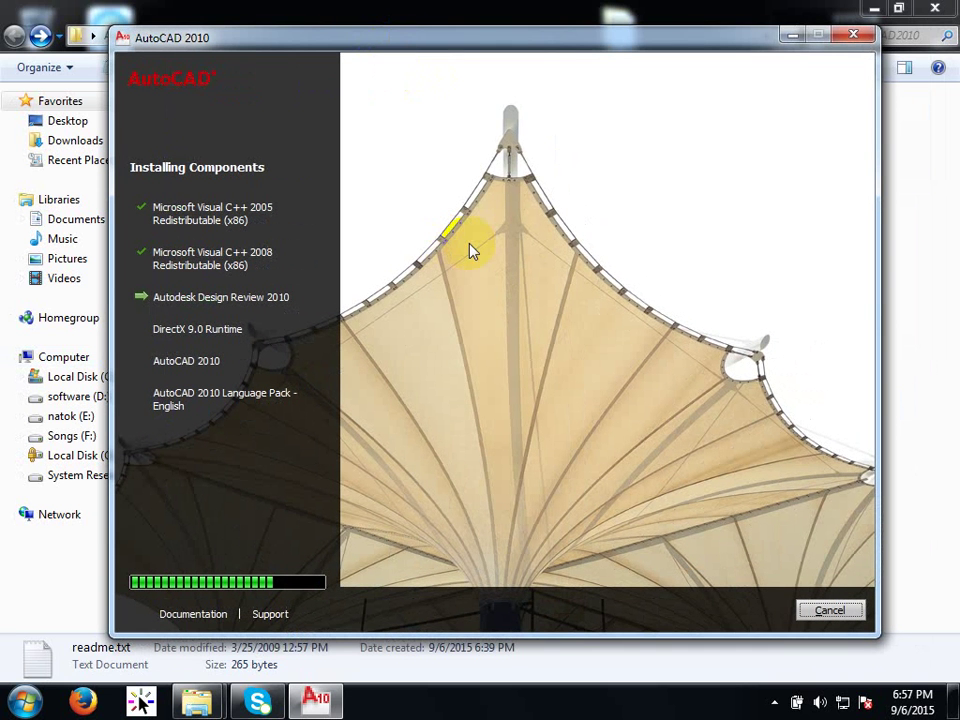
pyautogui.moveTo(602, 36); pyautogui.dragTo(626, 50)
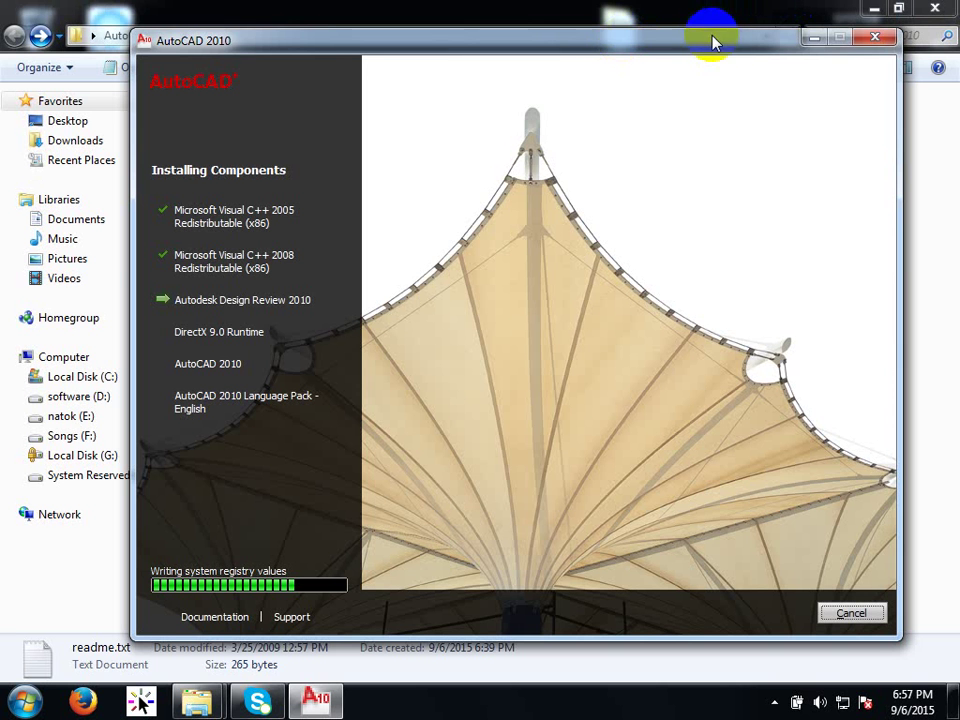
pyautogui.moveTo(712, 42); pyautogui.dragTo(709, 55)
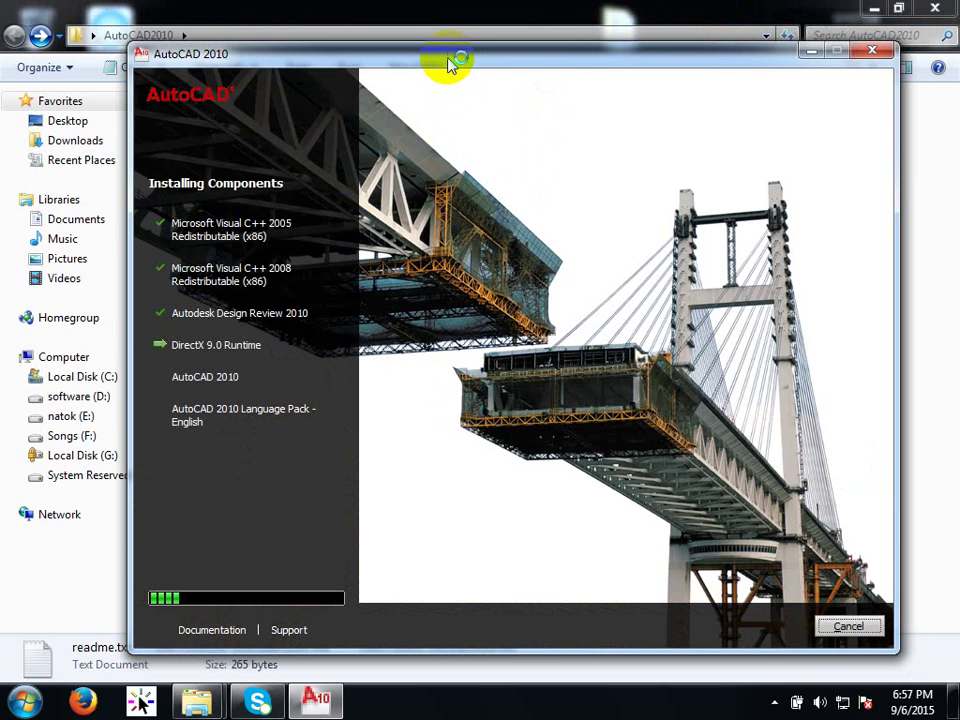
# Wait for DirectX 9.0 Runtime to finish and the AutoCAD 2010 component to begin installing
pyautogui.moveTo(450, 60); pyautogui.dragTo(441, 66)
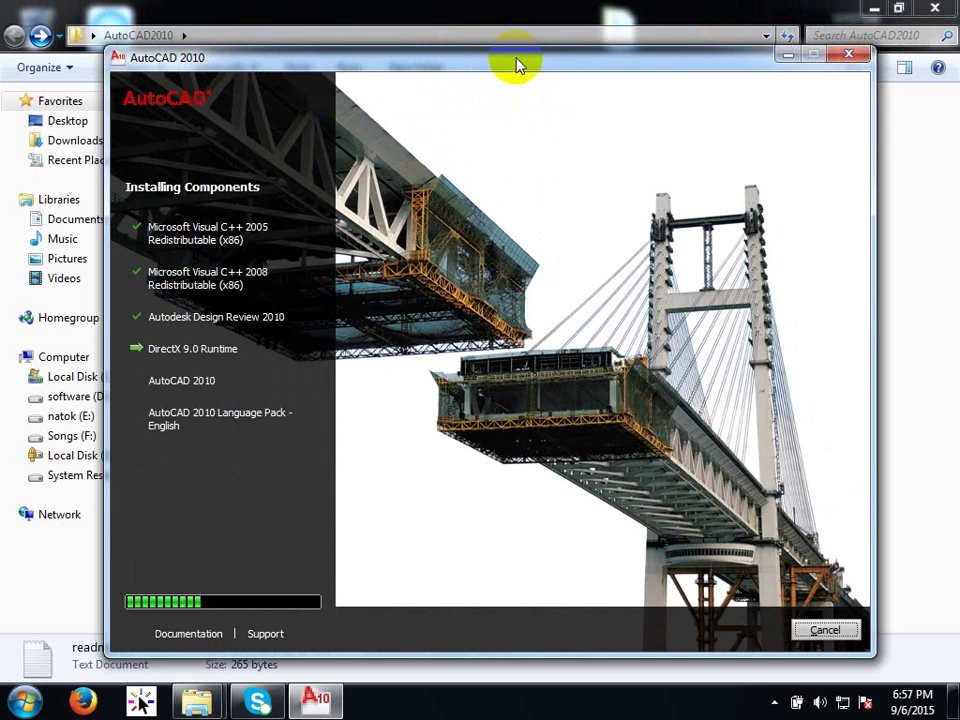
pyautogui.moveTo(516, 71); pyautogui.dragTo(532, 58)
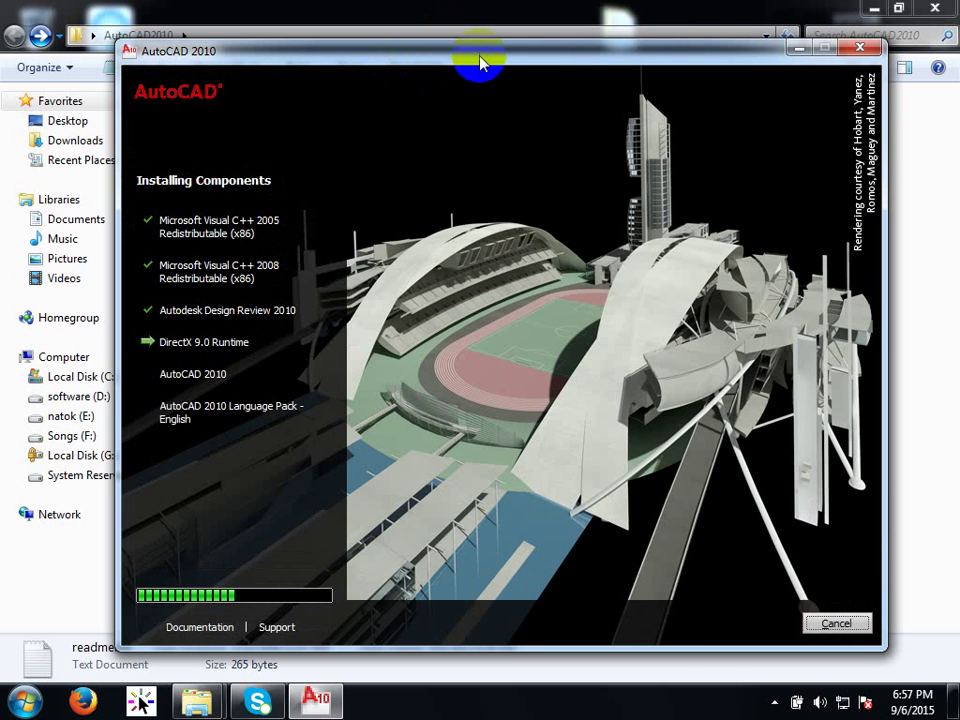
pyautogui.moveTo(480, 62); pyautogui.dragTo(480, 20)
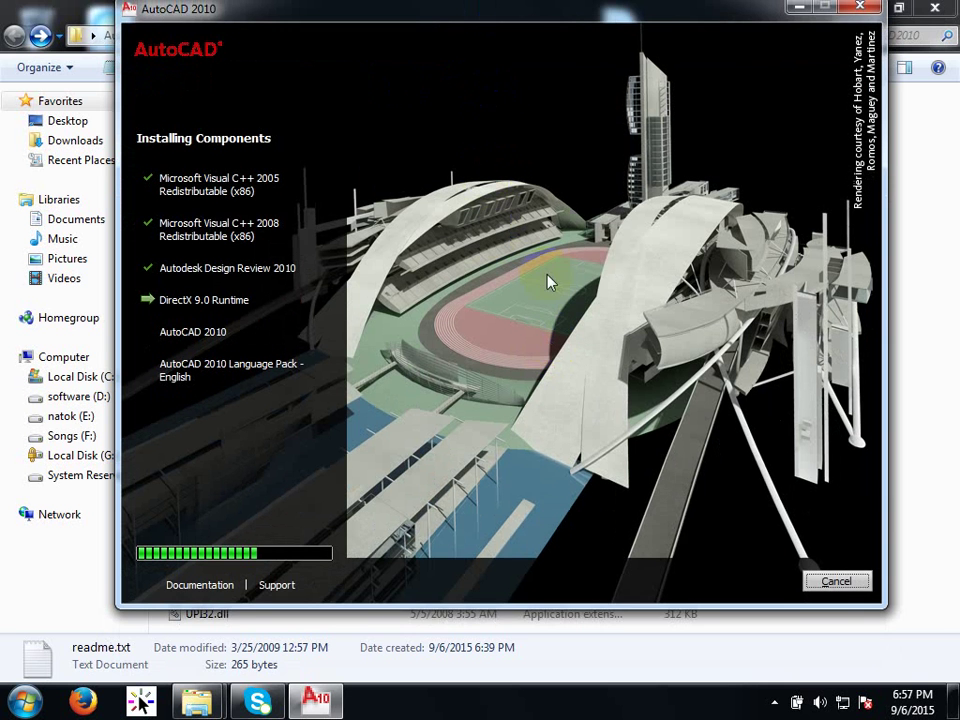
pyautogui.moveTo(559, 20)
pyautogui.mouseDown()
pyautogui.moveTo(555, 87)
pyautogui.moveTo(561, 17)
pyautogui.mouseUp()
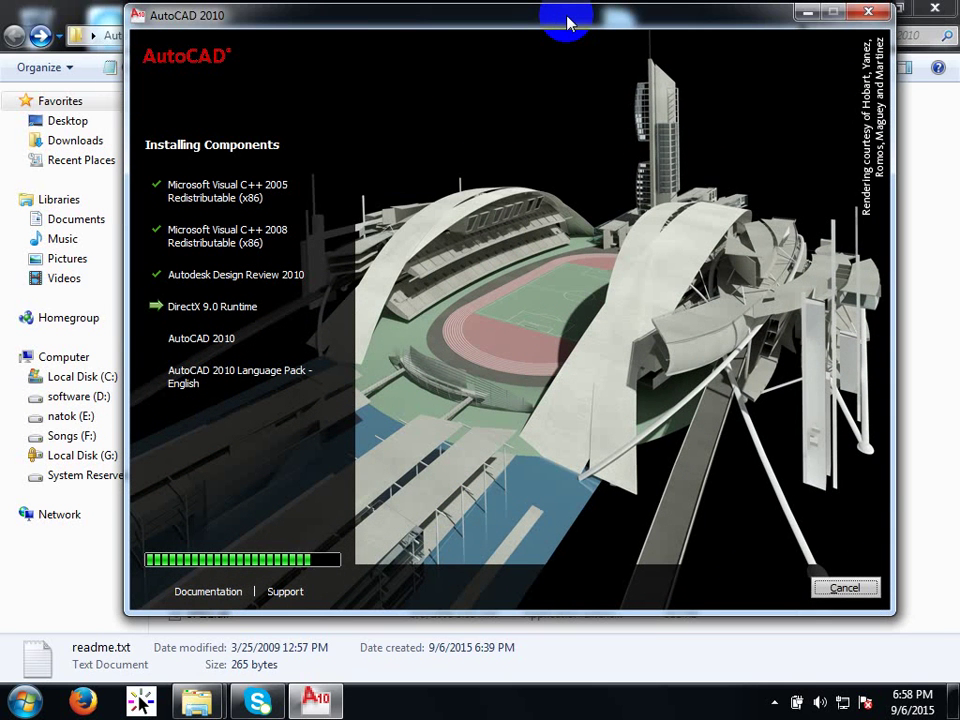
pyautogui.moveTo(508, 28); pyautogui.dragTo(464, 42)
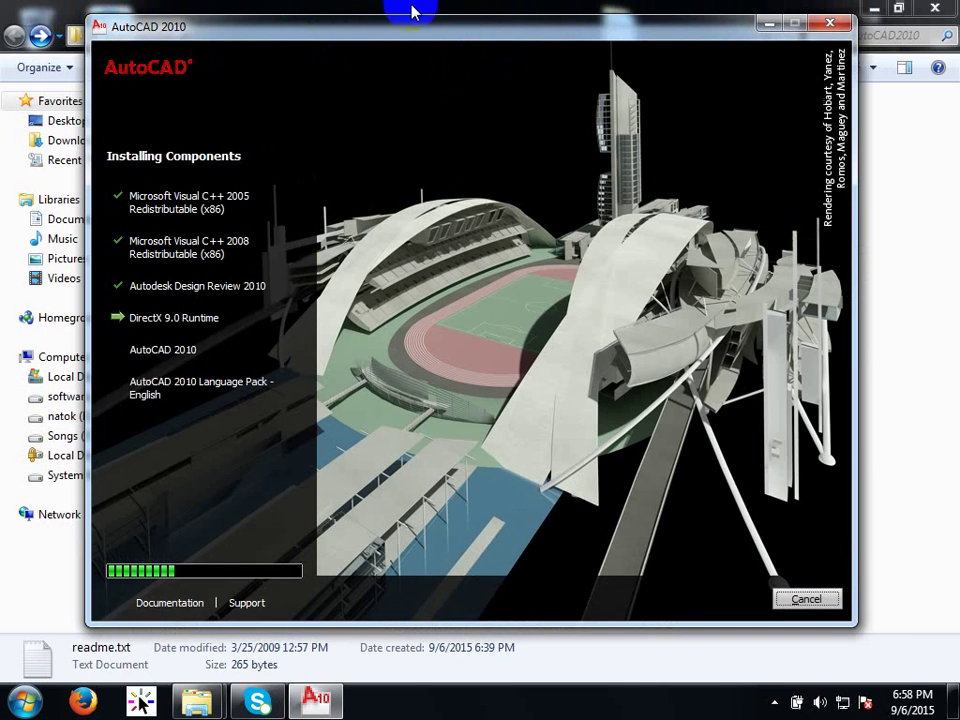
pyautogui.moveTo(418, 27)
pyautogui.mouseDown()
pyautogui.moveTo(456, 64)
pyautogui.moveTo(497, 66)
pyautogui.moveTo(420, 72)
pyautogui.mouseUp()
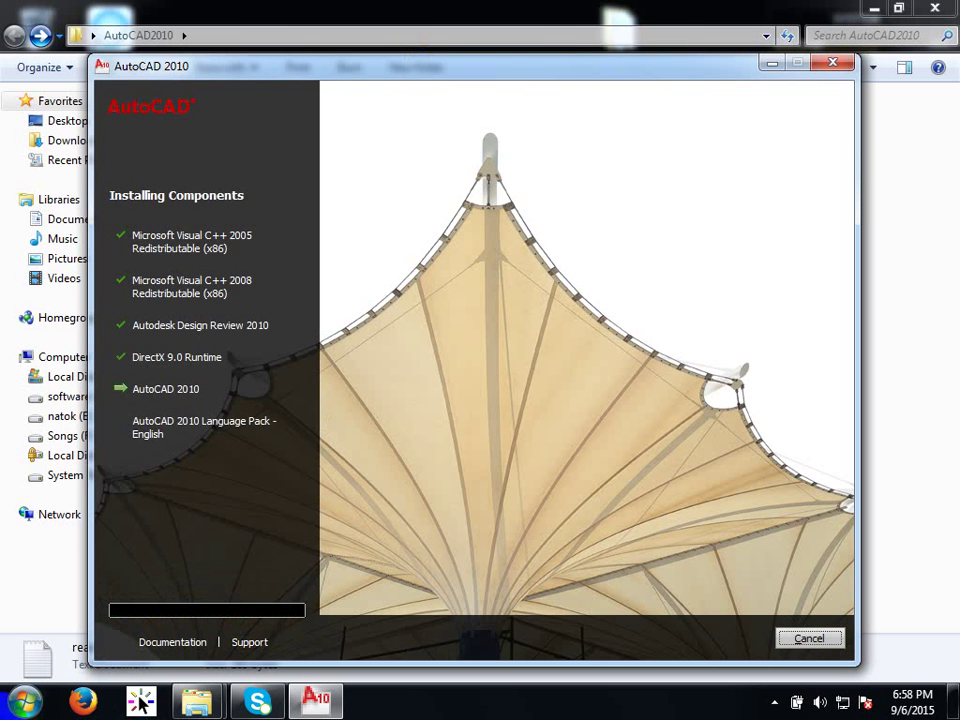
pyautogui.moveTo(498, 66)
pyautogui.mouseDown()
pyautogui.moveTo(490, 115)
pyautogui.moveTo(456, 137)
pyautogui.mouseUp()
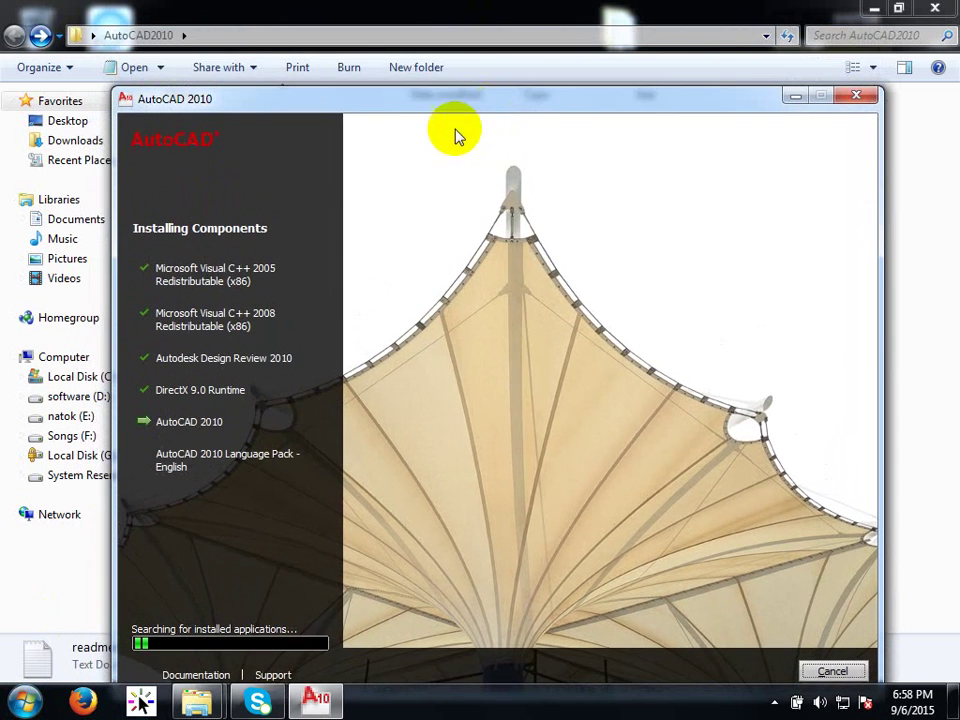
pyautogui.moveTo(422, 96); pyautogui.dragTo(422, 52)
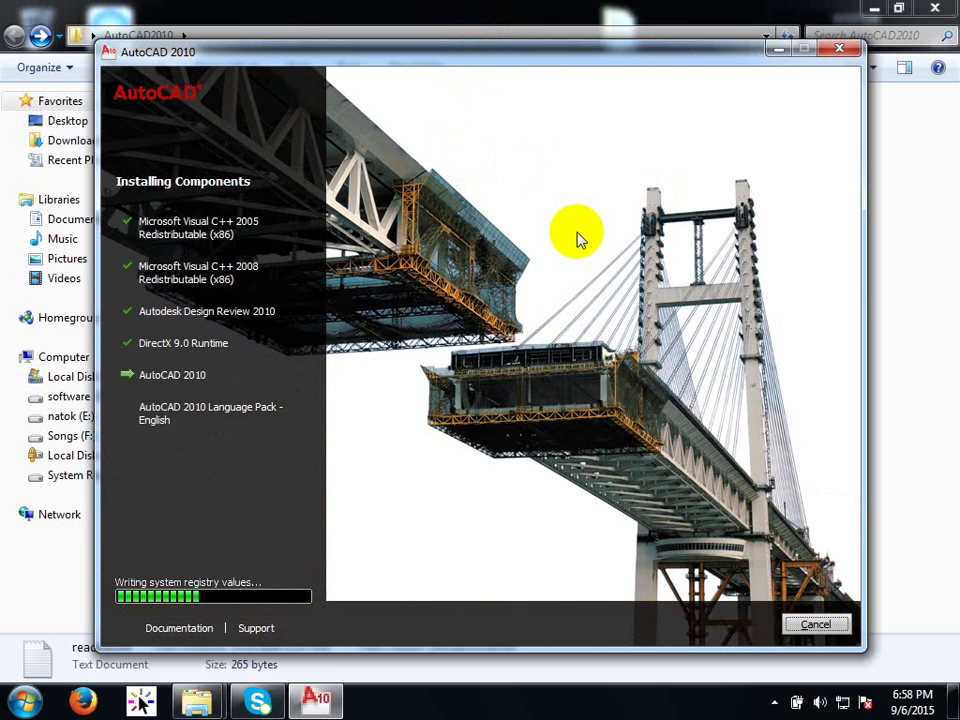
pyautogui.moveTo(585, 45)
pyautogui.mouseDown()
pyautogui.moveTo(569, 63)
pyautogui.moveTo(602, 64)
pyautogui.mouseUp()
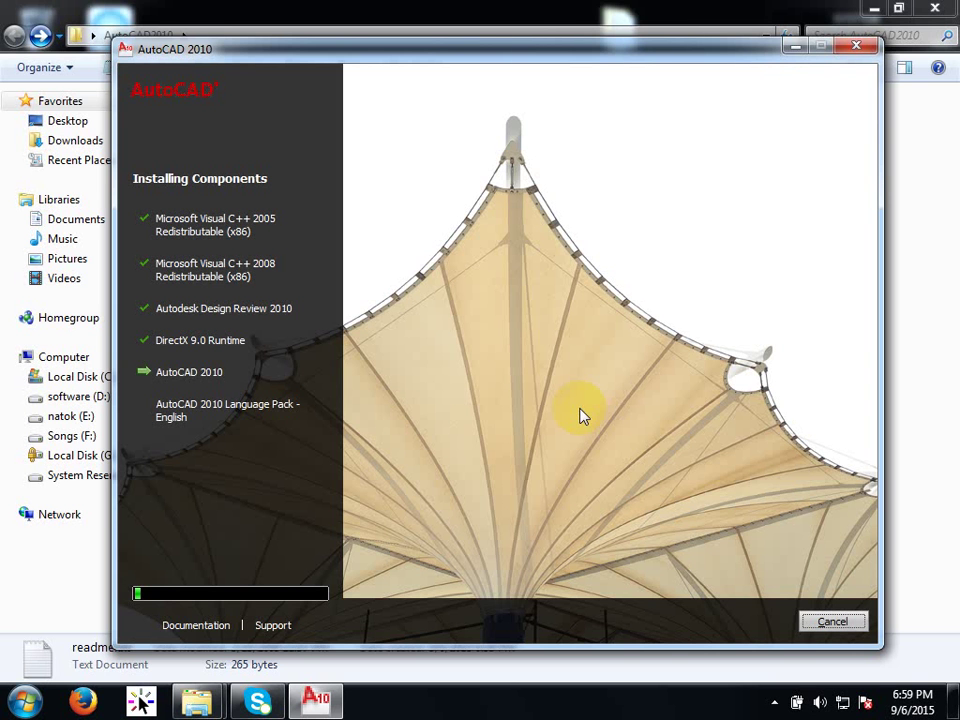
pyautogui.click(583, 414)
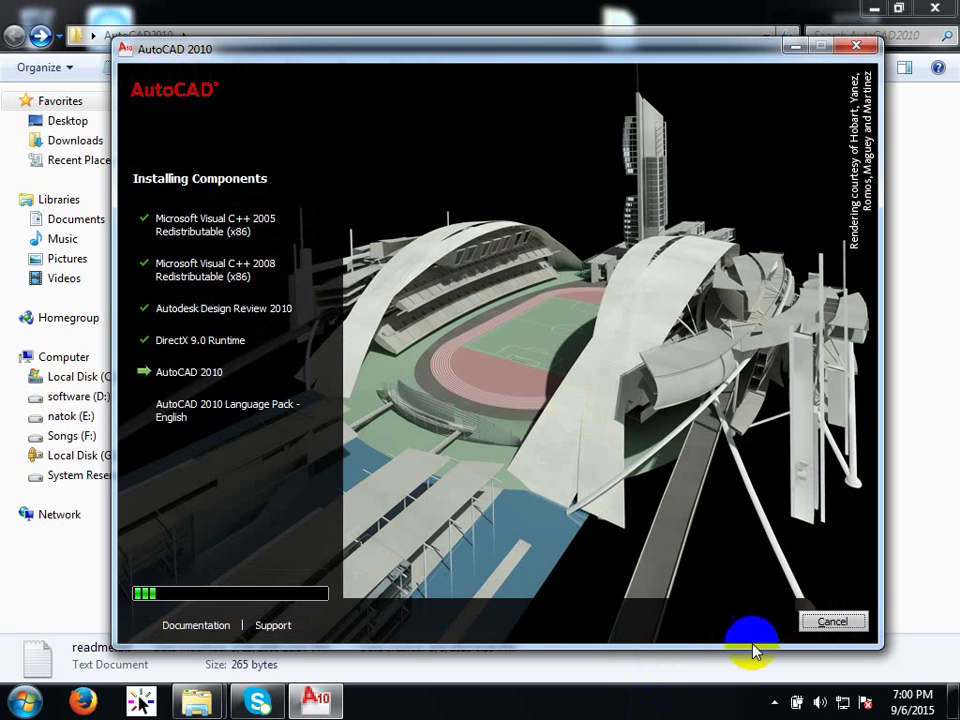
# Check the computer's System Properties from the Computer view in Explorer
pyautogui.moveTo(606, 50); pyautogui.dragTo(338, 164)
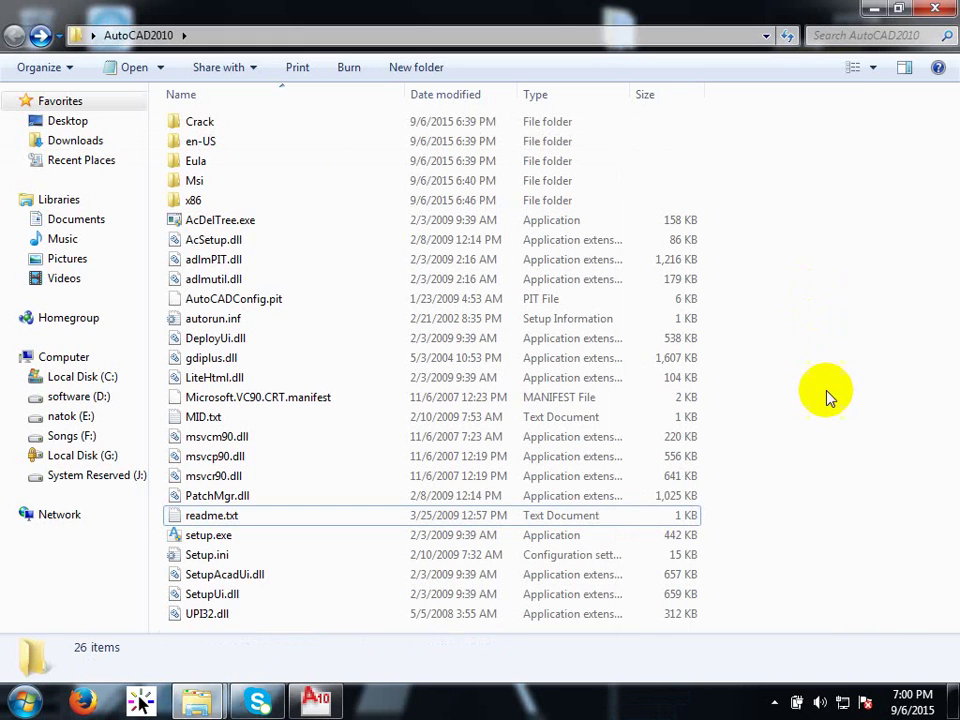
pyautogui.rightClick(764, 288)
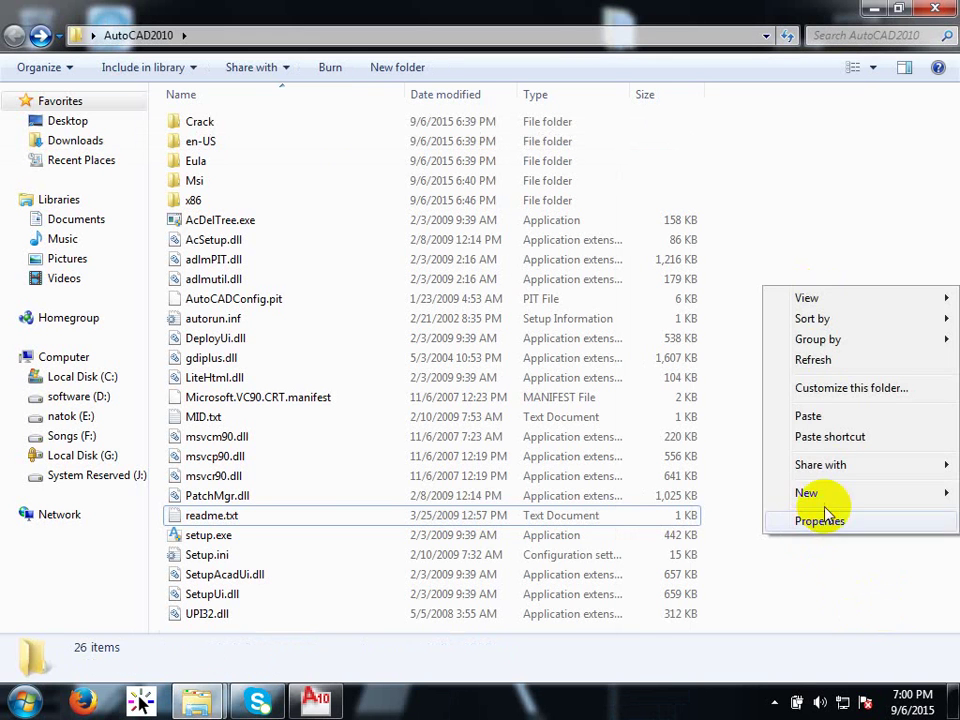
pyautogui.click(814, 143)
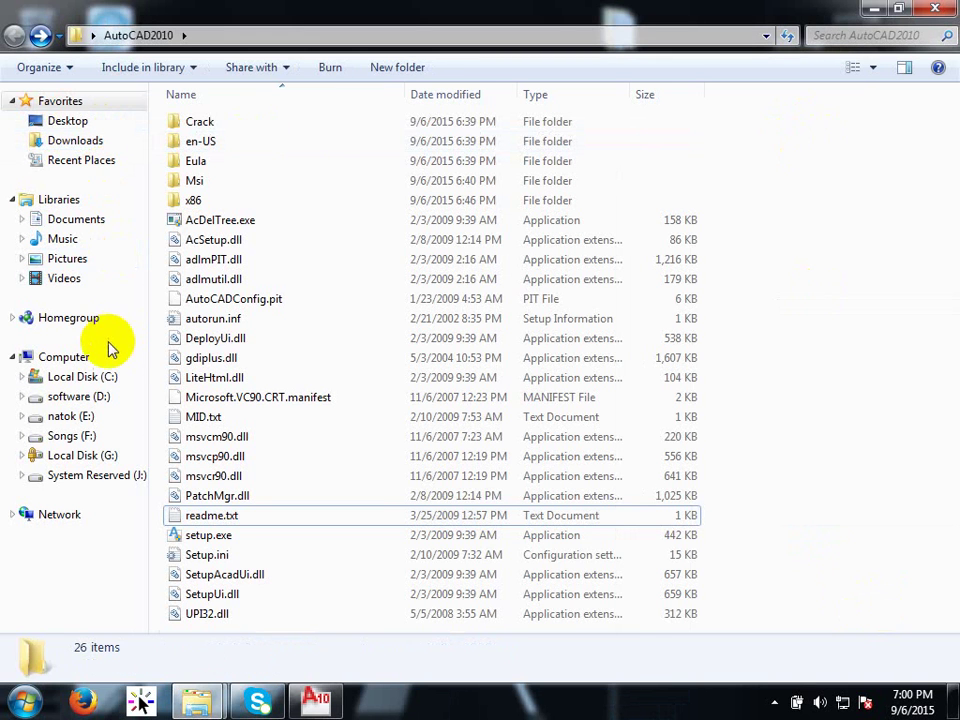
pyautogui.click(45, 357)
pyautogui.rightClick(525, 354)
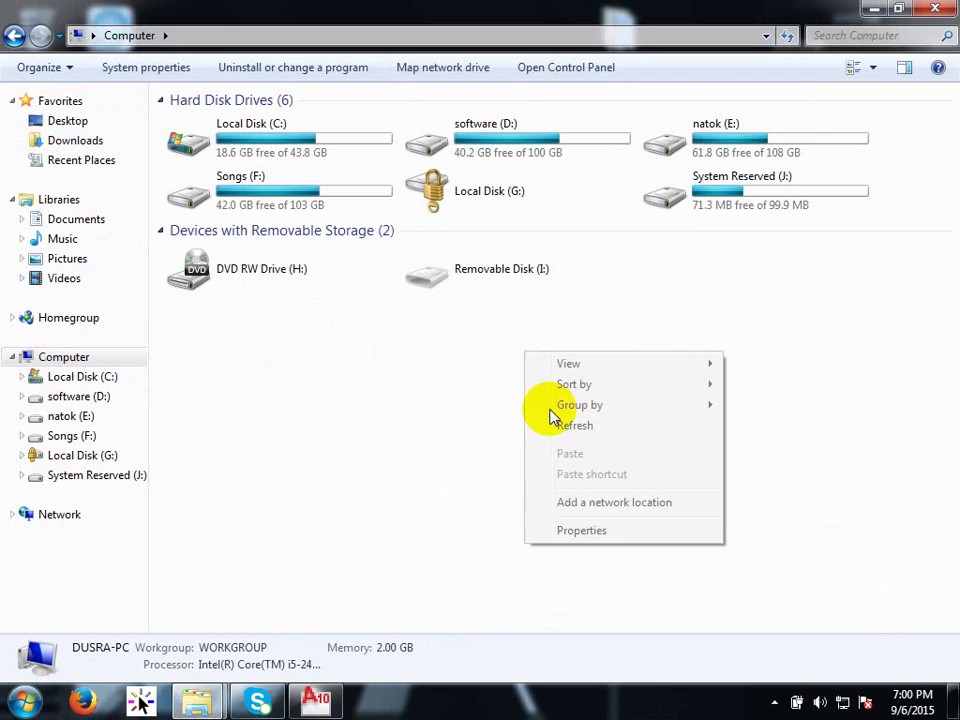
pyautogui.click(592, 530)
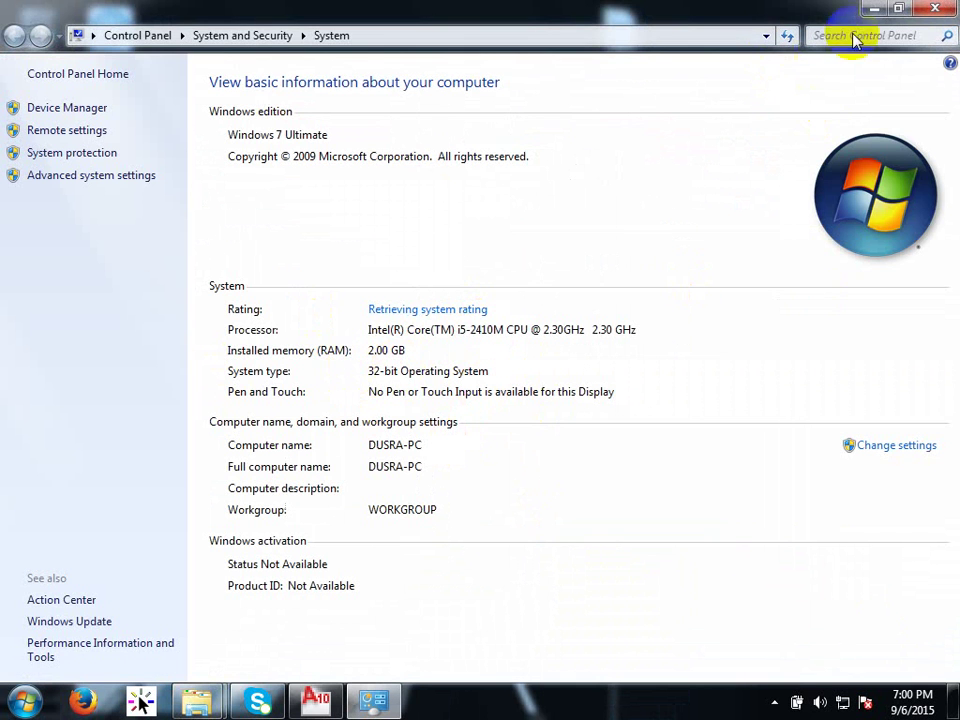
pyautogui.click(874, 8)
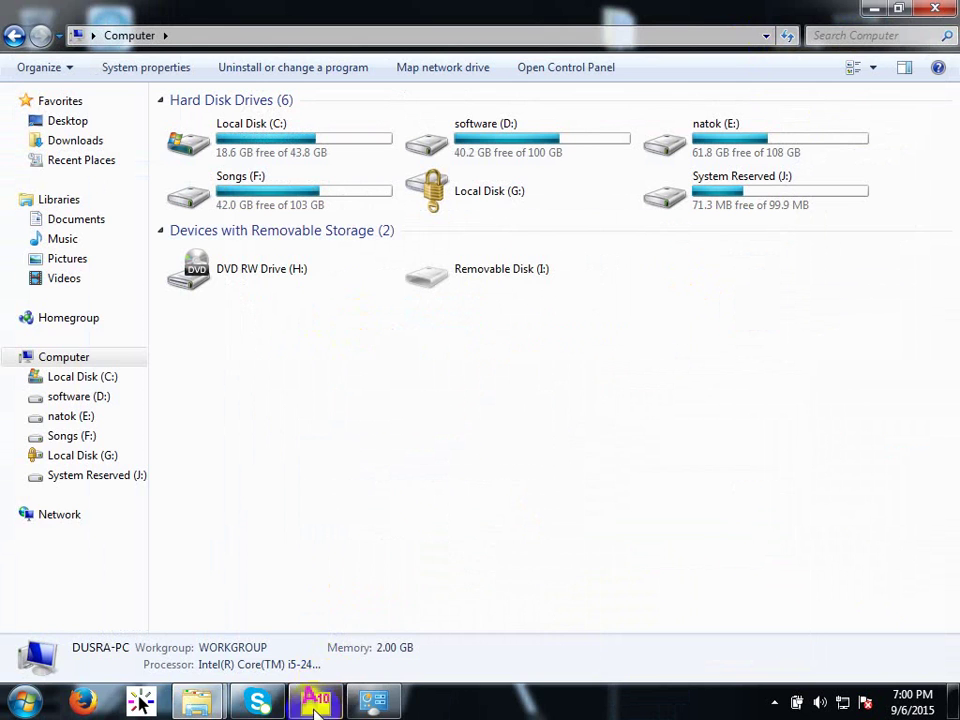
# Ignore the Error 1308 missing Setup.exe warning so installation continues
pyautogui.click(316, 700)
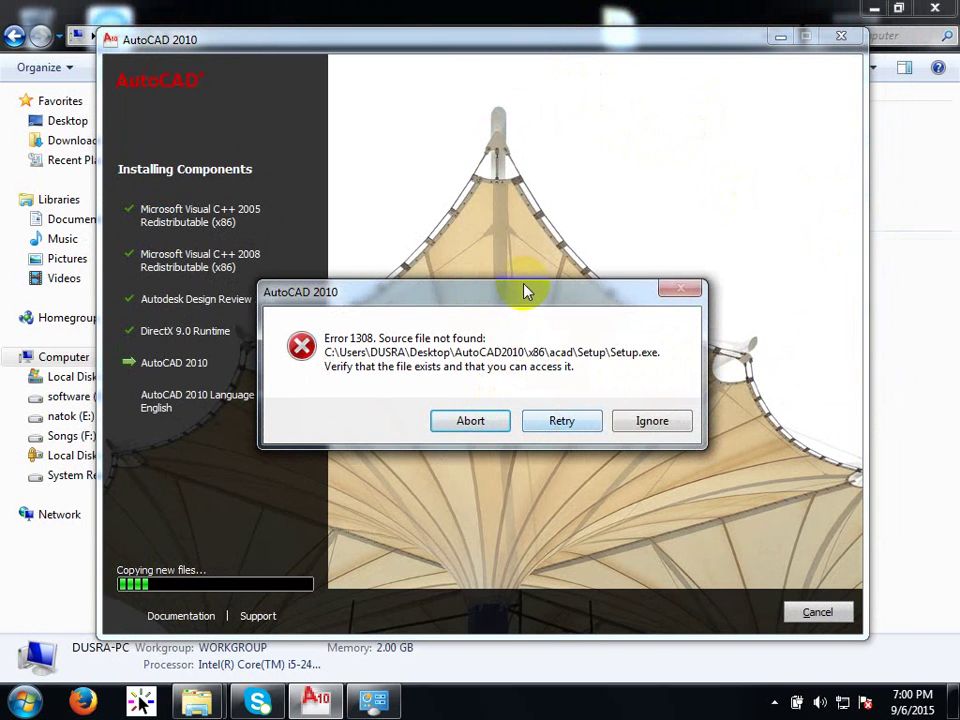
pyautogui.moveTo(525, 293); pyautogui.dragTo(530, 149)
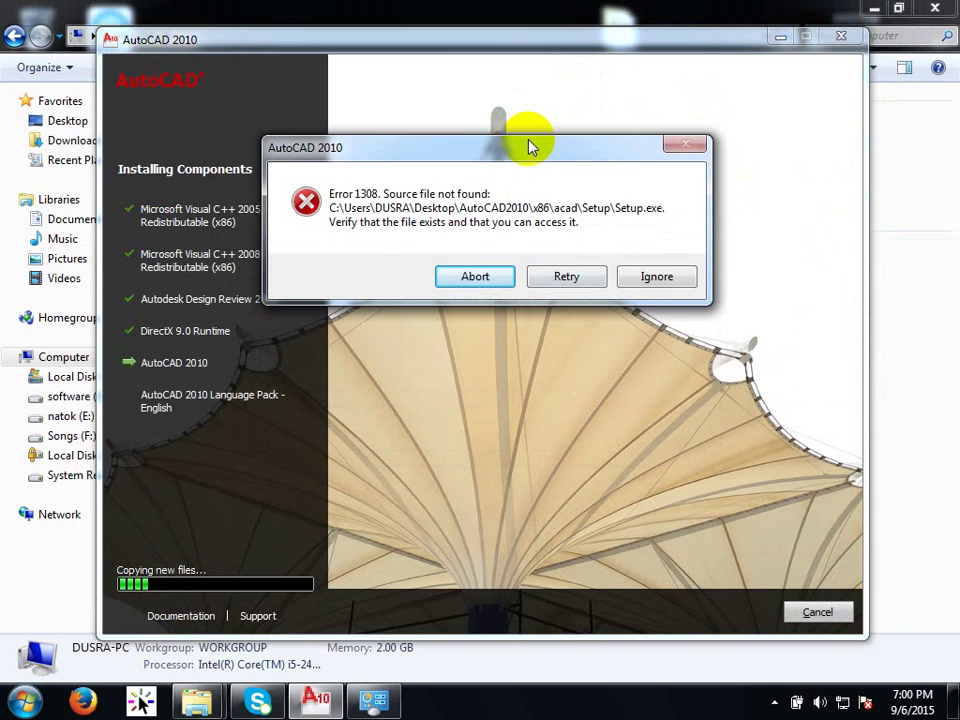
pyautogui.click(657, 278)
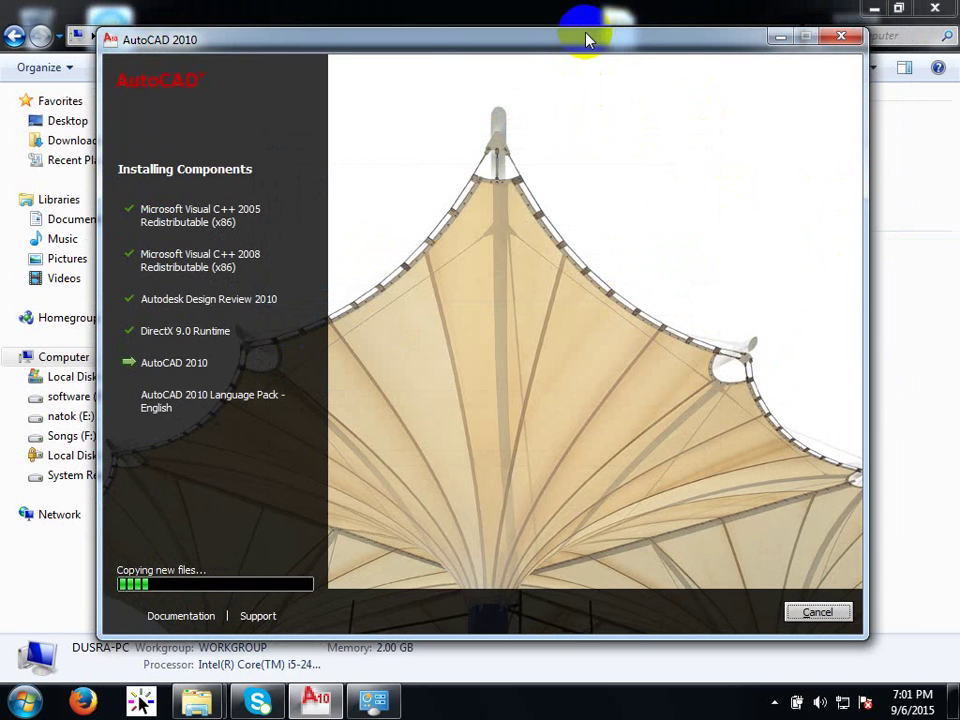
pyautogui.moveTo(586, 36); pyautogui.dragTo(594, 16)
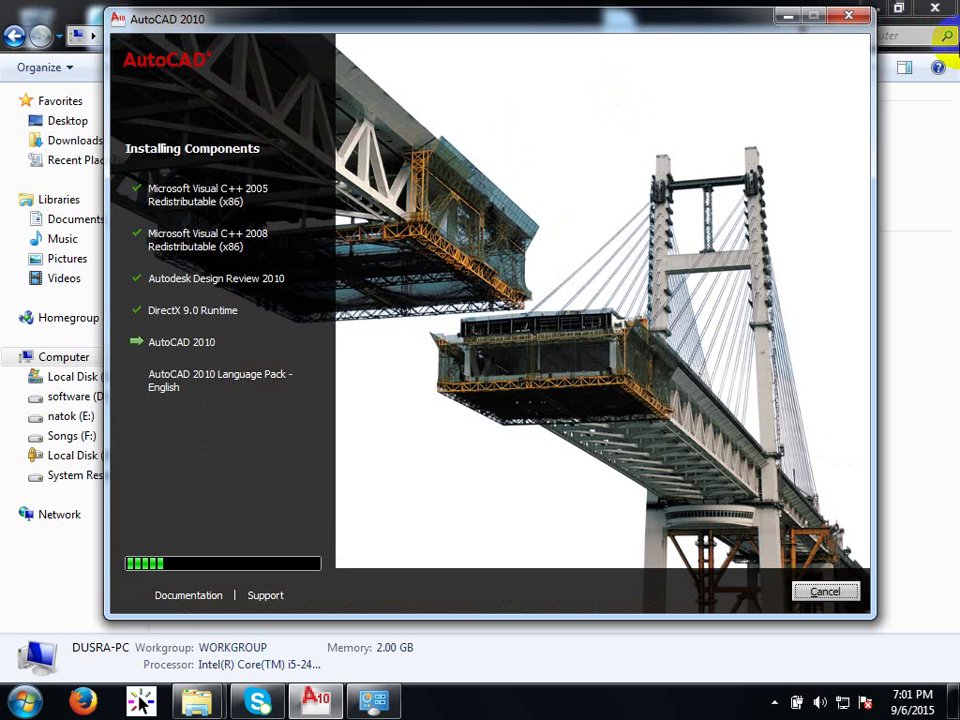
# Wait until AutoCAD 2010 shows a check mark and Language Pack - English starts installing
pyautogui.moveTo(671, 15); pyautogui.dragTo(612, 93)
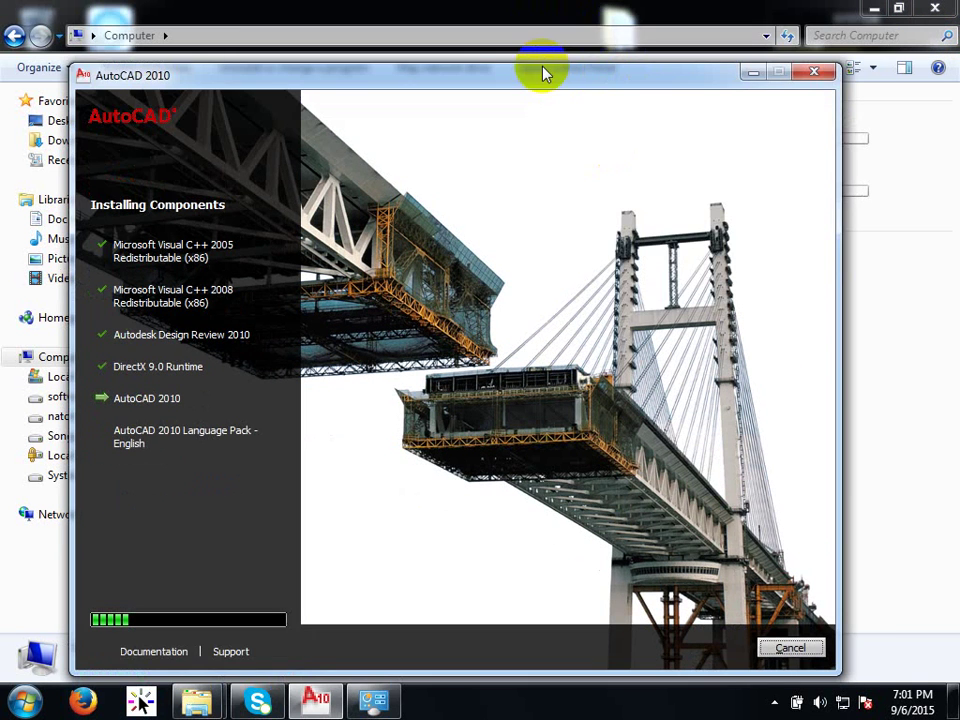
pyautogui.moveTo(546, 78)
pyautogui.mouseDown()
pyautogui.moveTo(564, 68)
pyautogui.moveTo(603, 118)
pyautogui.mouseUp()
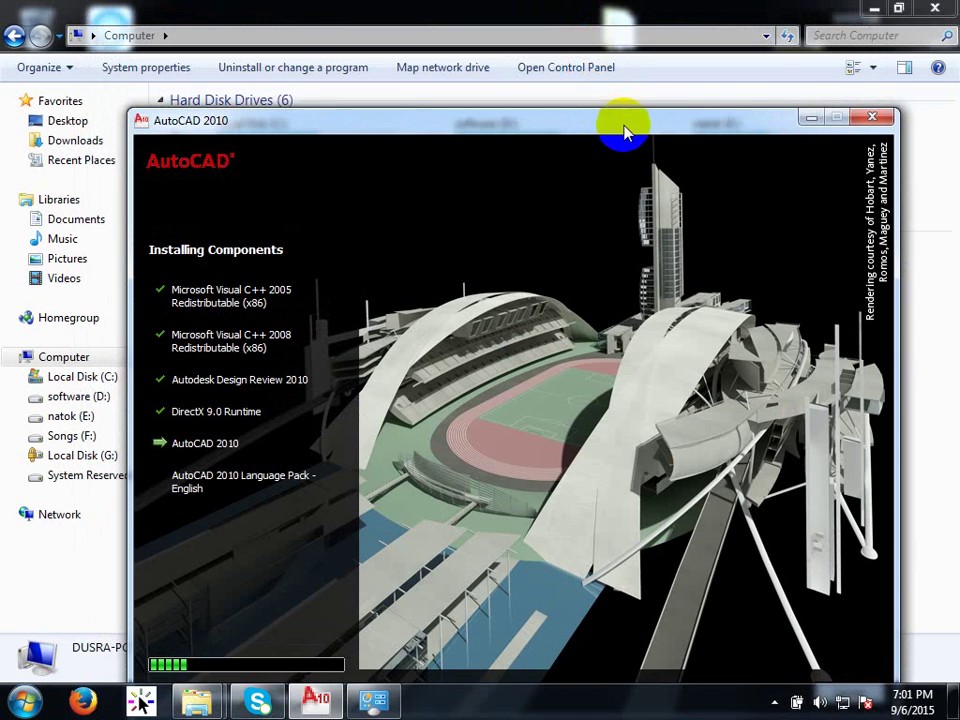
pyautogui.moveTo(623, 133); pyautogui.dragTo(623, 80)
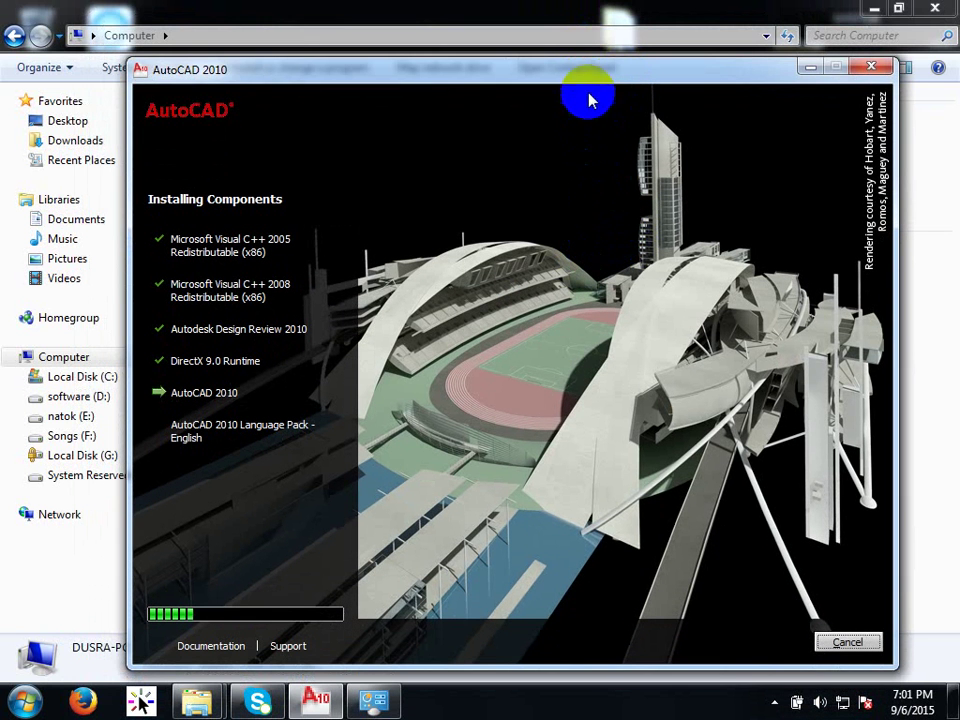
pyautogui.moveTo(583, 75); pyautogui.dragTo(560, 42)
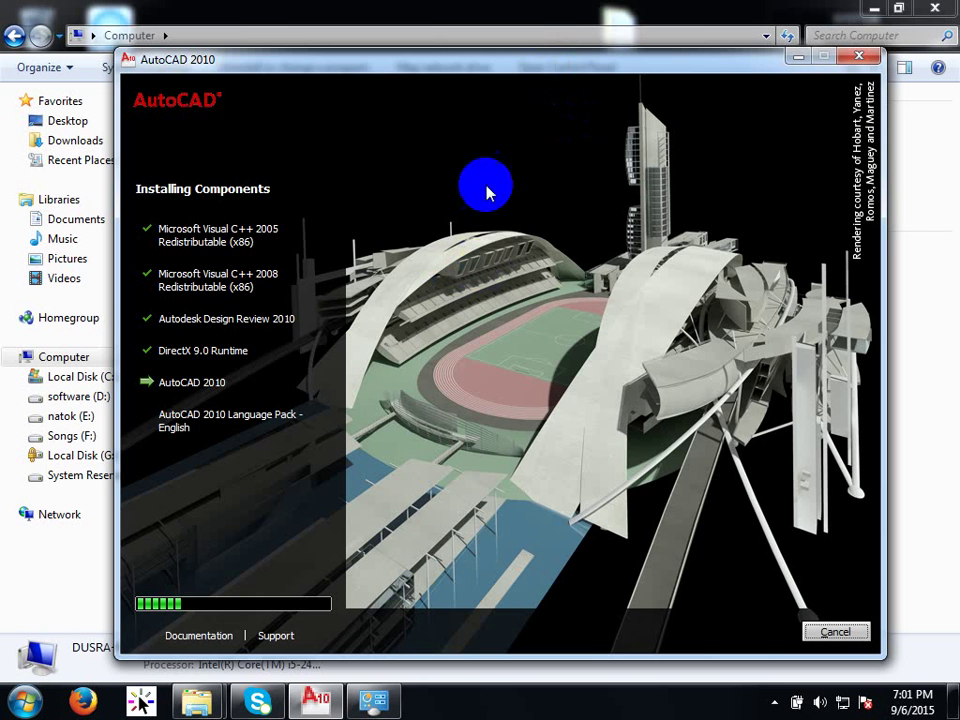
pyautogui.moveTo(565, 60)
pyautogui.mouseDown()
pyautogui.moveTo(519, 81)
pyautogui.moveTo(519, 71)
pyautogui.mouseUp()
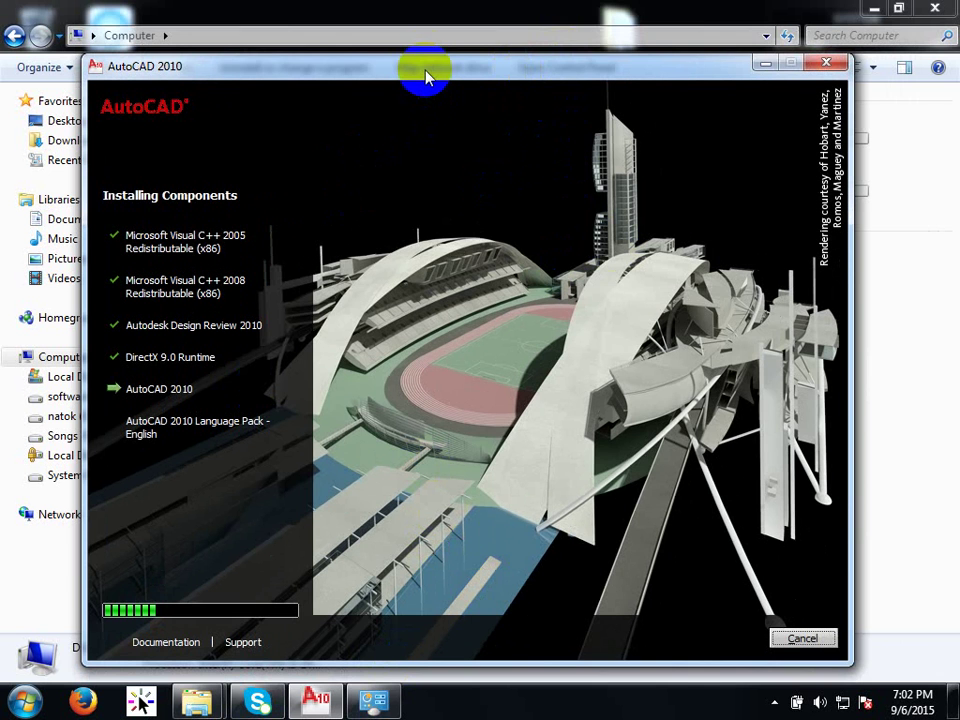
pyautogui.moveTo(424, 70); pyautogui.dragTo(424, 54)
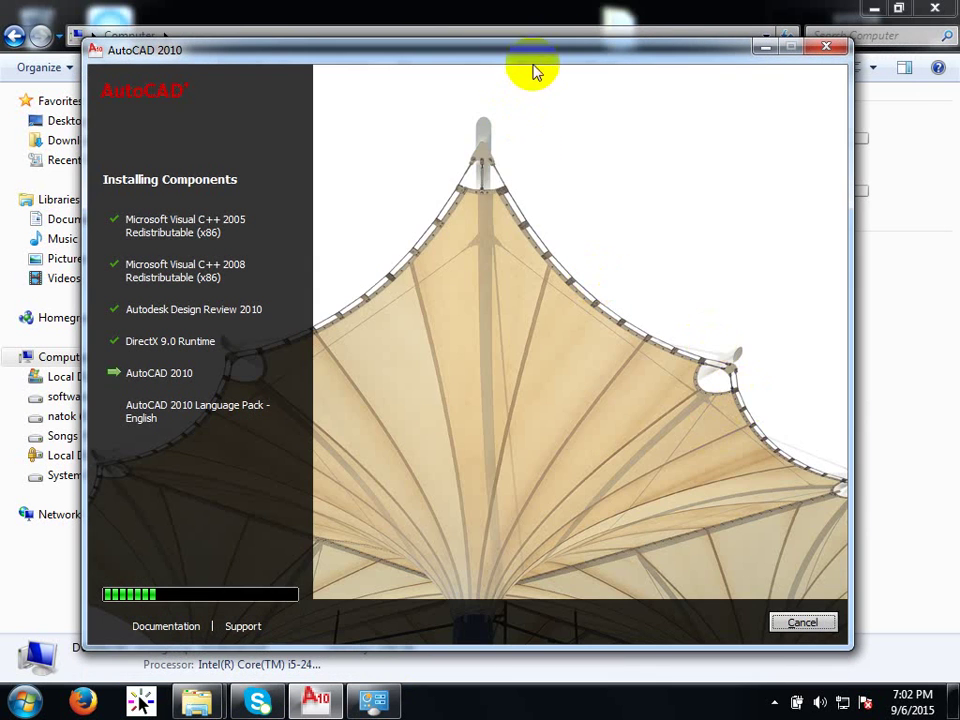
pyautogui.moveTo(552, 66); pyautogui.dragTo(578, 78)
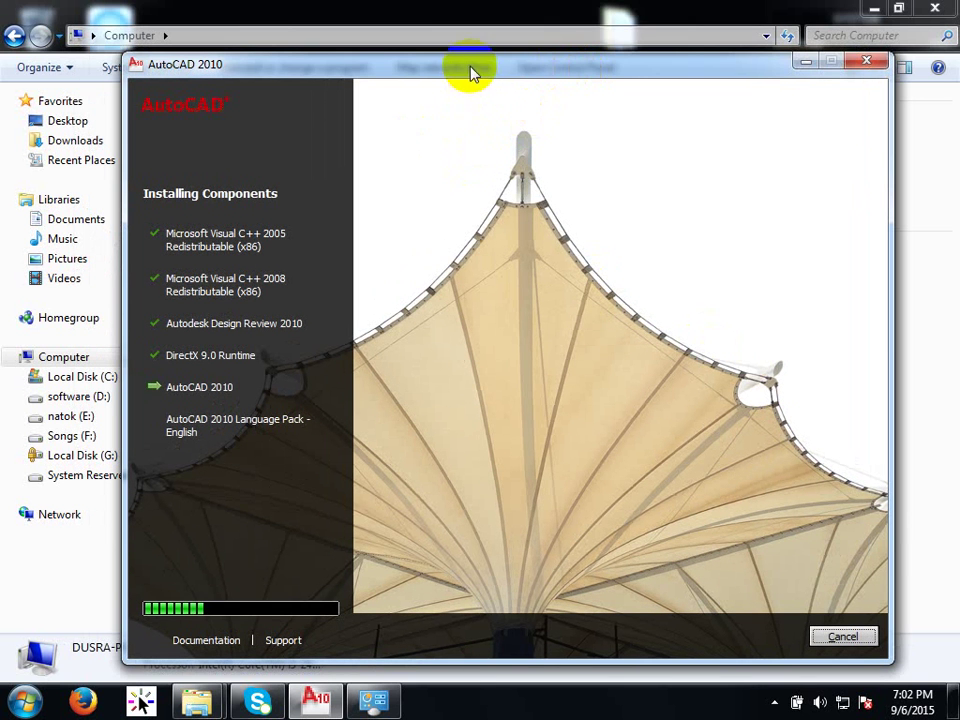
pyautogui.moveTo(458, 68)
pyautogui.mouseDown()
pyautogui.moveTo(497, 78)
pyautogui.moveTo(427, 76)
pyautogui.mouseUp()
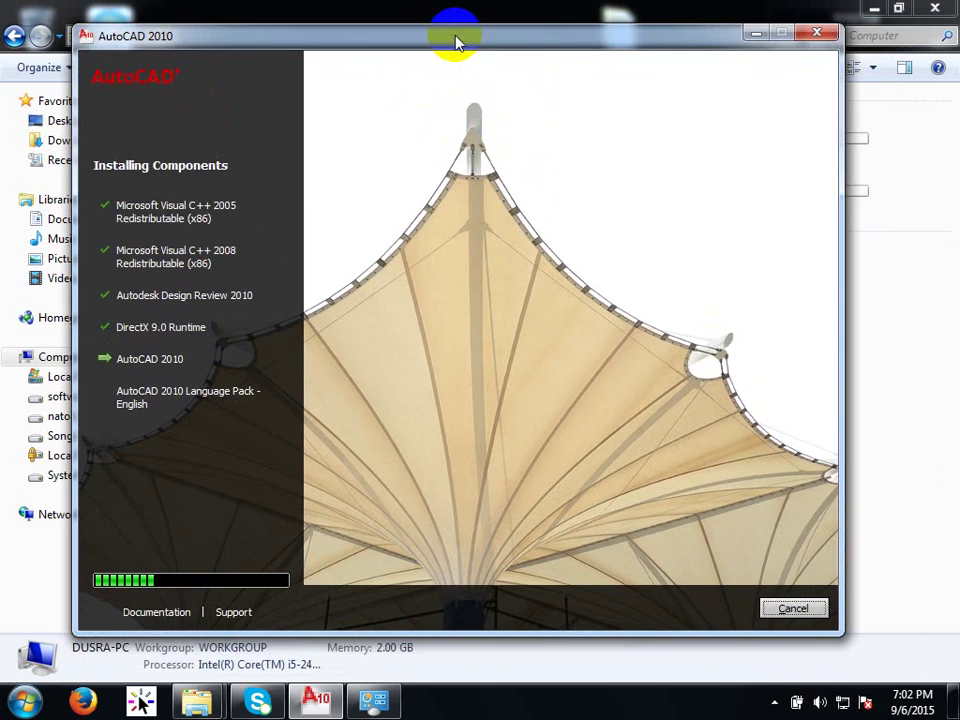
pyautogui.moveTo(462, 55); pyautogui.dragTo(452, 42)
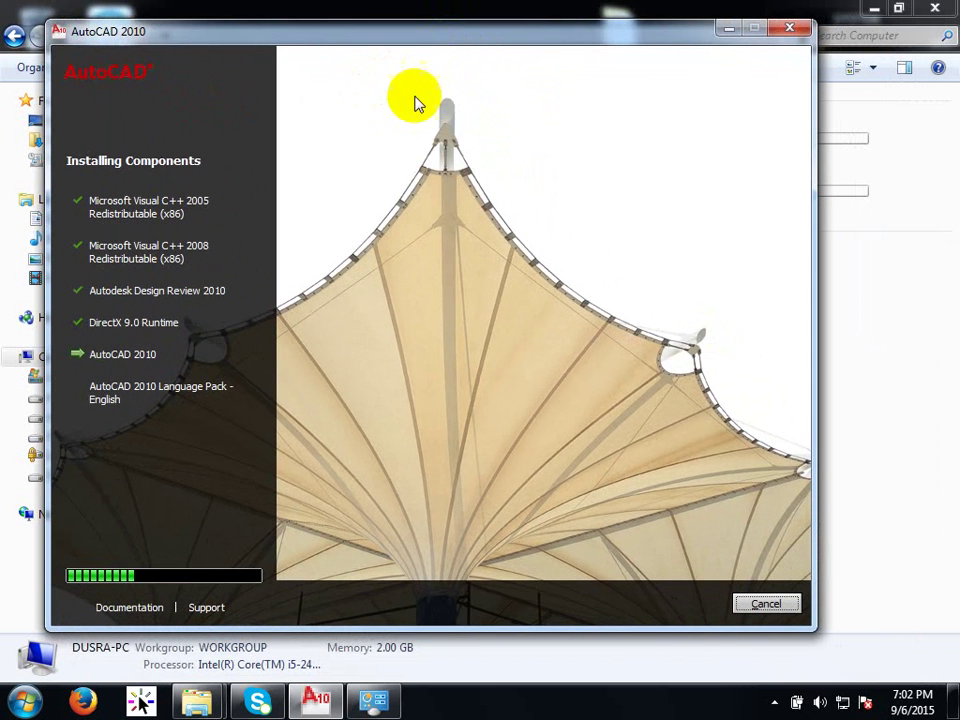
pyautogui.moveTo(416, 45); pyautogui.dragTo(448, 70)
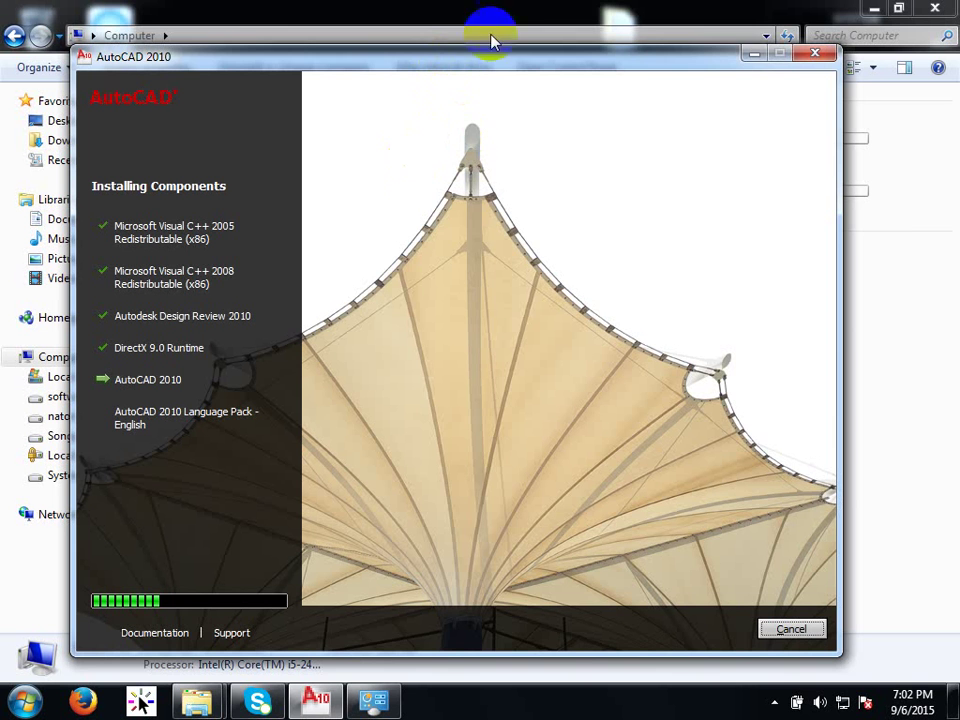
pyautogui.moveTo(514, 58)
pyautogui.mouseDown()
pyautogui.moveTo(560, 100)
pyautogui.moveTo(545, 50)
pyautogui.moveTo(520, 44)
pyautogui.mouseUp()
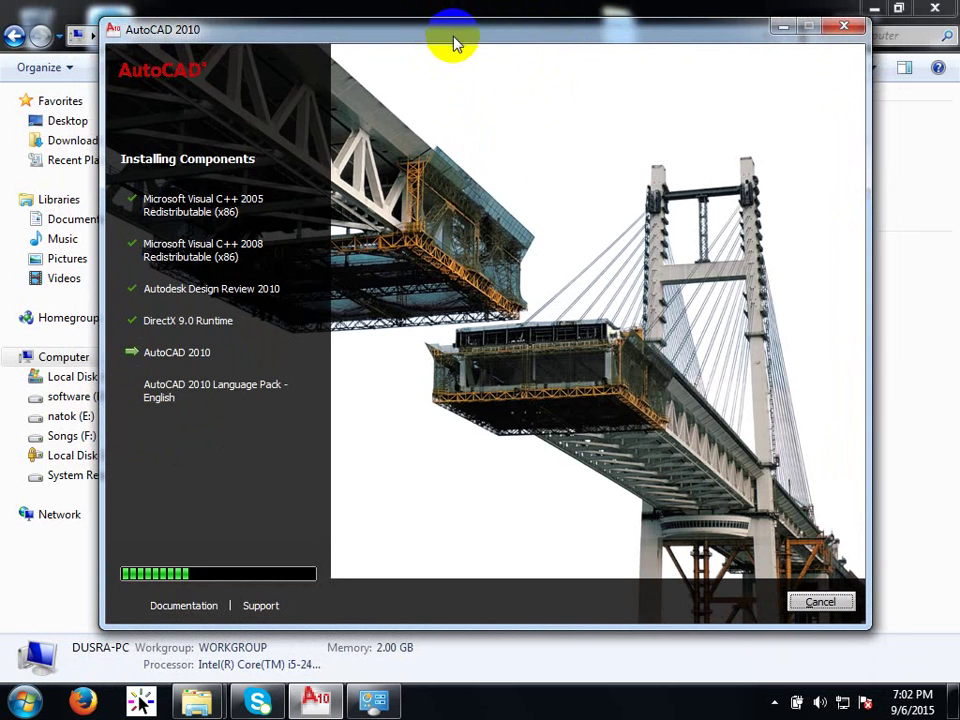
pyautogui.moveTo(453, 42); pyautogui.dragTo(456, 62)
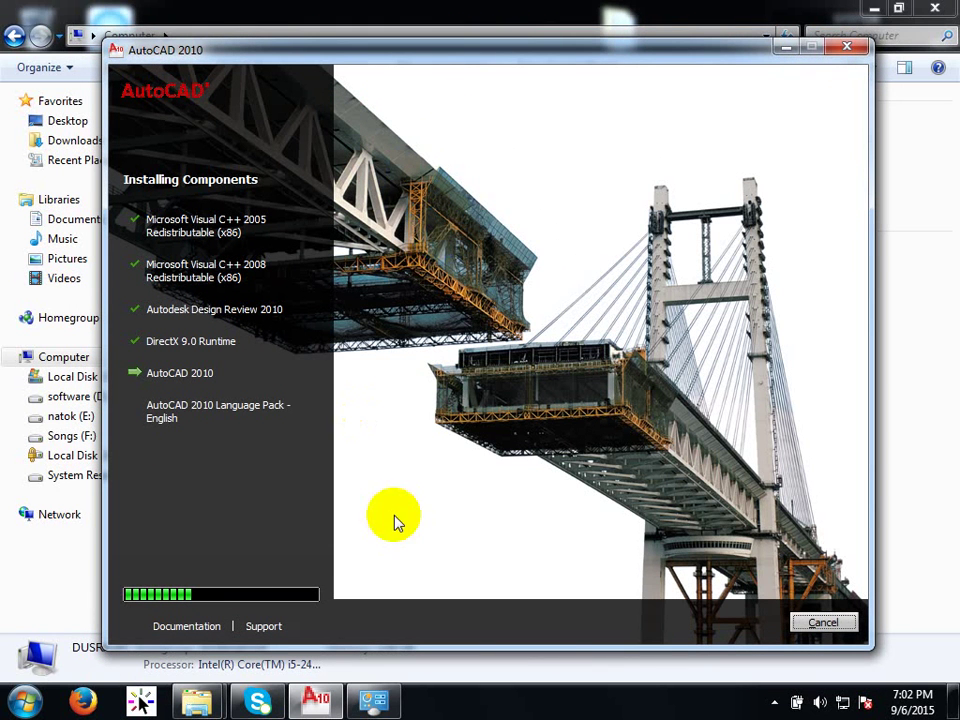
pyautogui.moveTo(471, 54); pyautogui.dragTo(483, 117)
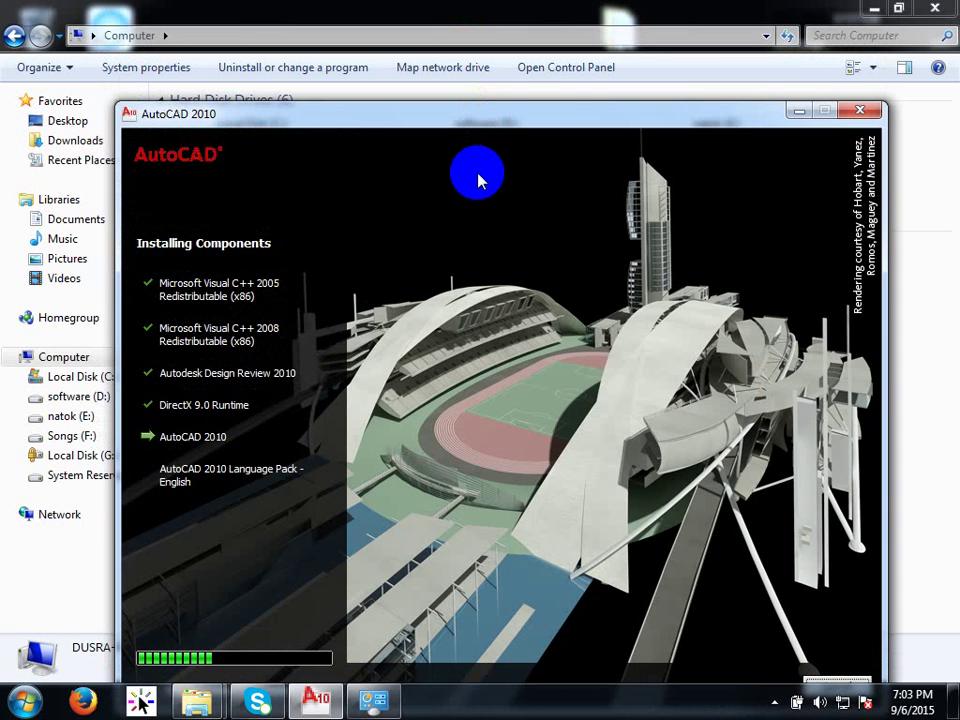
pyautogui.moveTo(555, 122); pyautogui.dragTo(568, 75)
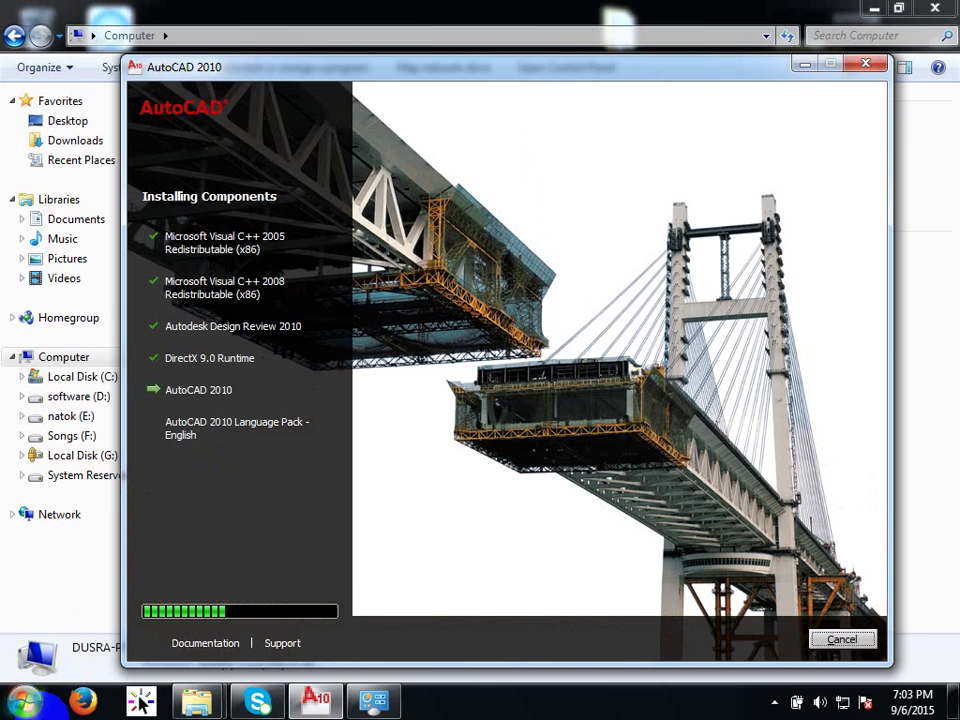
pyautogui.moveTo(533, 80)
pyautogui.mouseDown()
pyautogui.moveTo(530, 40)
pyautogui.moveTo(559, 80)
pyautogui.moveTo(561, 43)
pyautogui.moveTo(589, 62)
pyautogui.mouseUp()
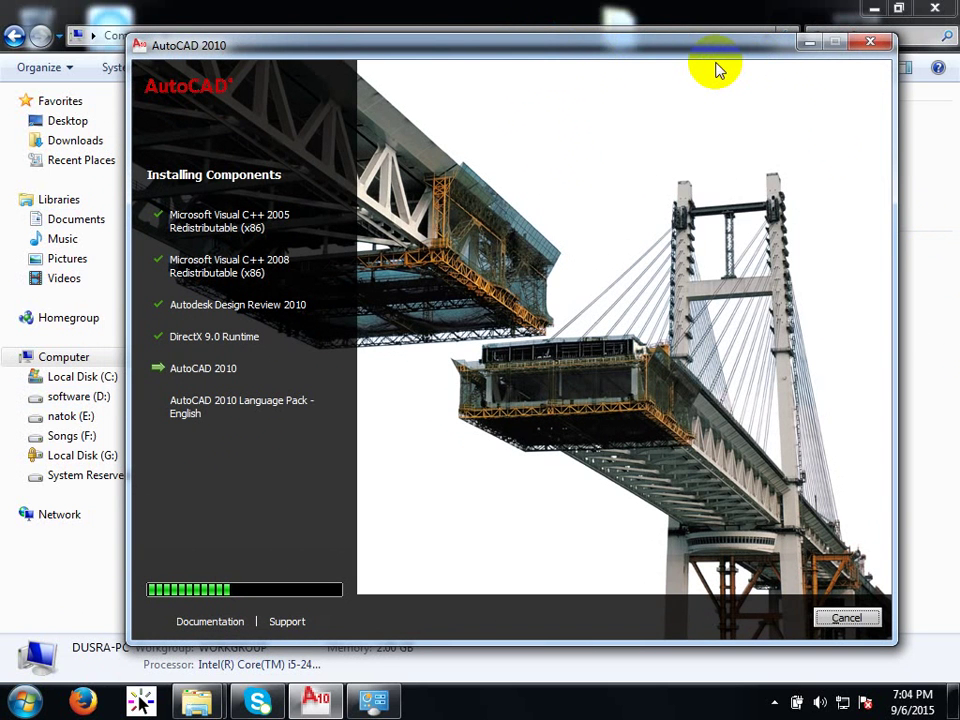
pyautogui.moveTo(683, 70)
pyautogui.mouseDown()
pyautogui.moveTo(680, 60)
pyautogui.moveTo(716, 71)
pyautogui.moveTo(726, 50)
pyautogui.mouseUp()
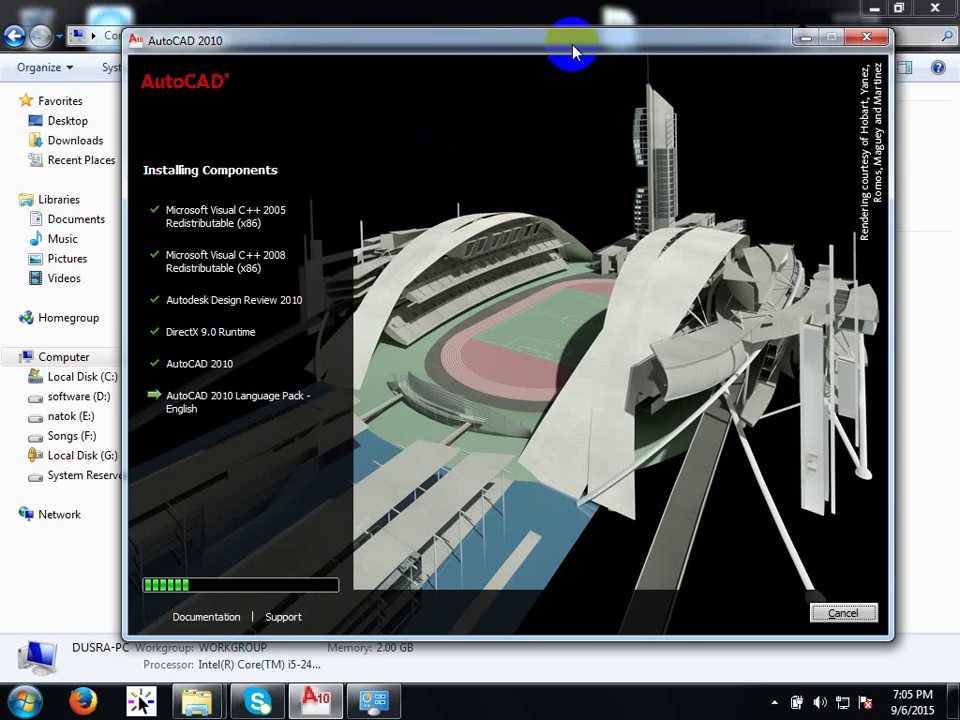
# Reposition the installer window while Design Review 2010 and AutoCAD 2010 finish installing
pyautogui.moveTo(575, 52); pyautogui.dragTo(568, 56)
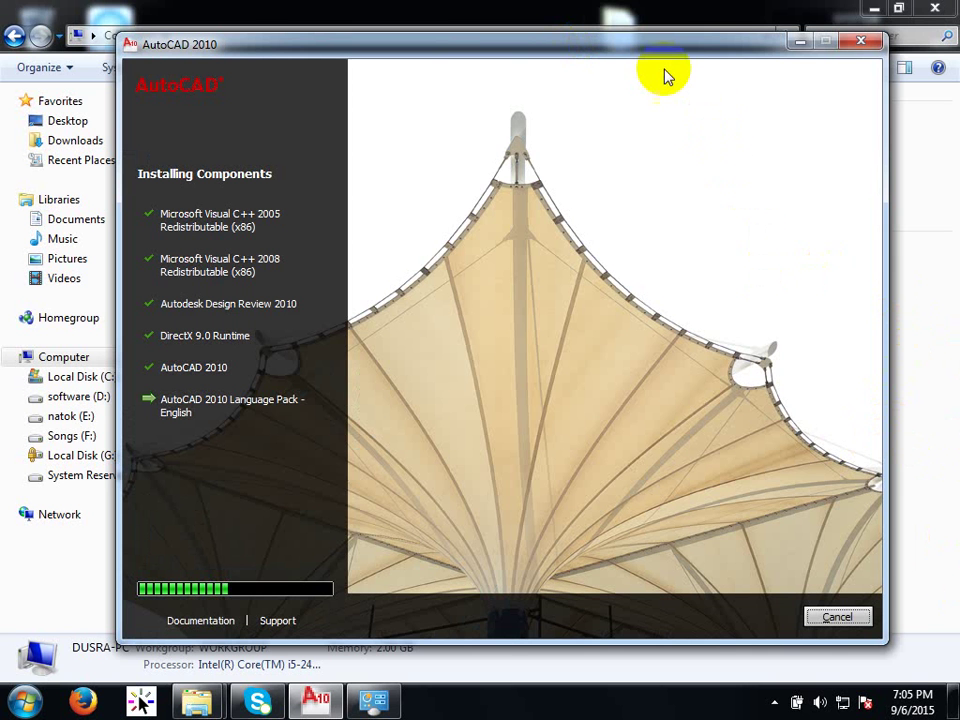
pyautogui.moveTo(656, 64); pyautogui.dragTo(652, 133)
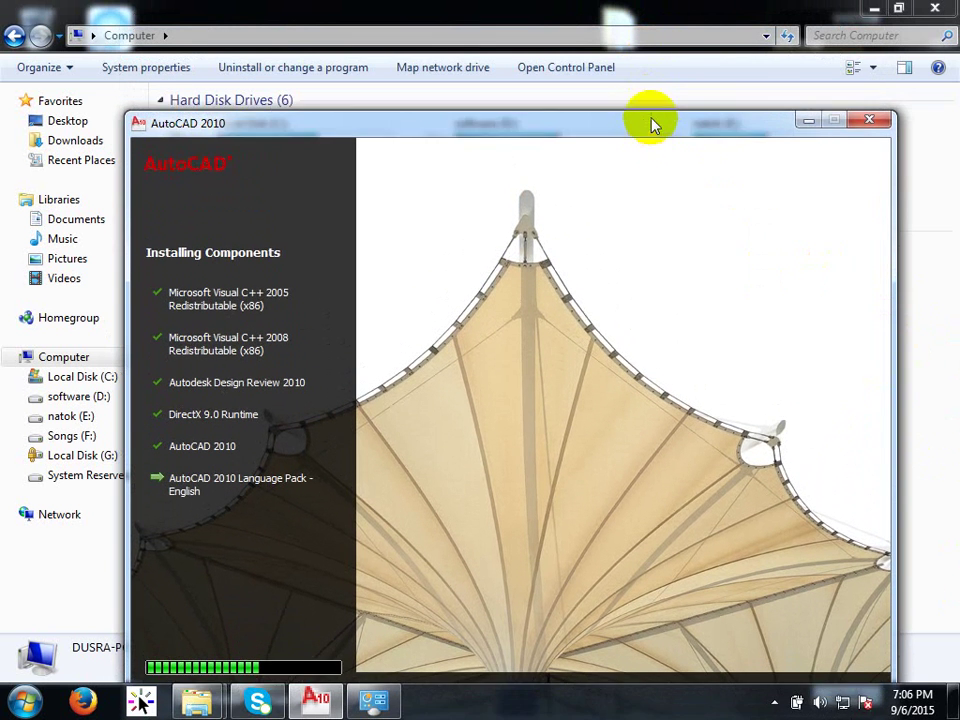
pyautogui.moveTo(652, 133)
pyautogui.mouseDown()
pyautogui.moveTo(686, 147)
pyautogui.moveTo(659, 138)
pyautogui.mouseUp()
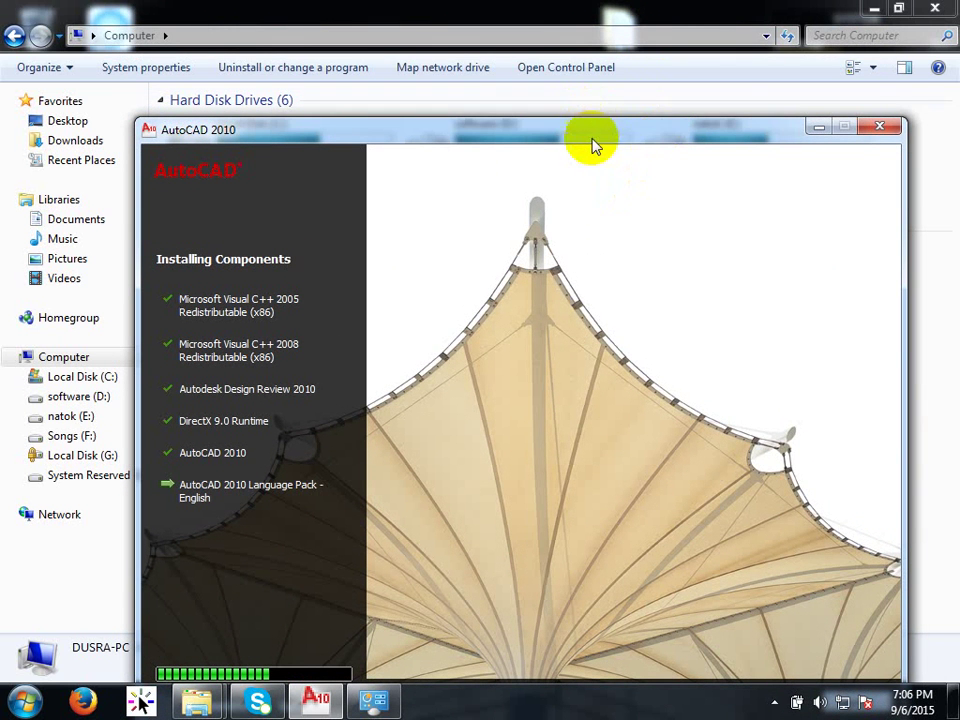
pyautogui.moveTo(593, 146); pyautogui.dragTo(593, 101)
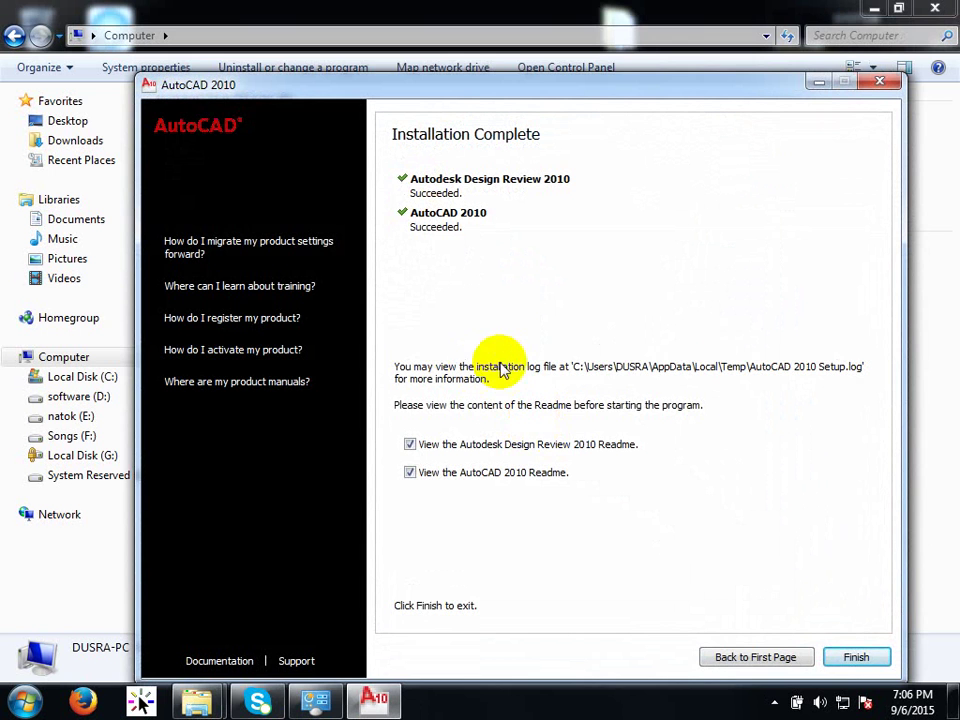
# Finish the installer, close the AutoCAD 2010 Readme, and minimize the Computer window
pyautogui.moveTo(686, 90); pyautogui.dragTo(645, 27)
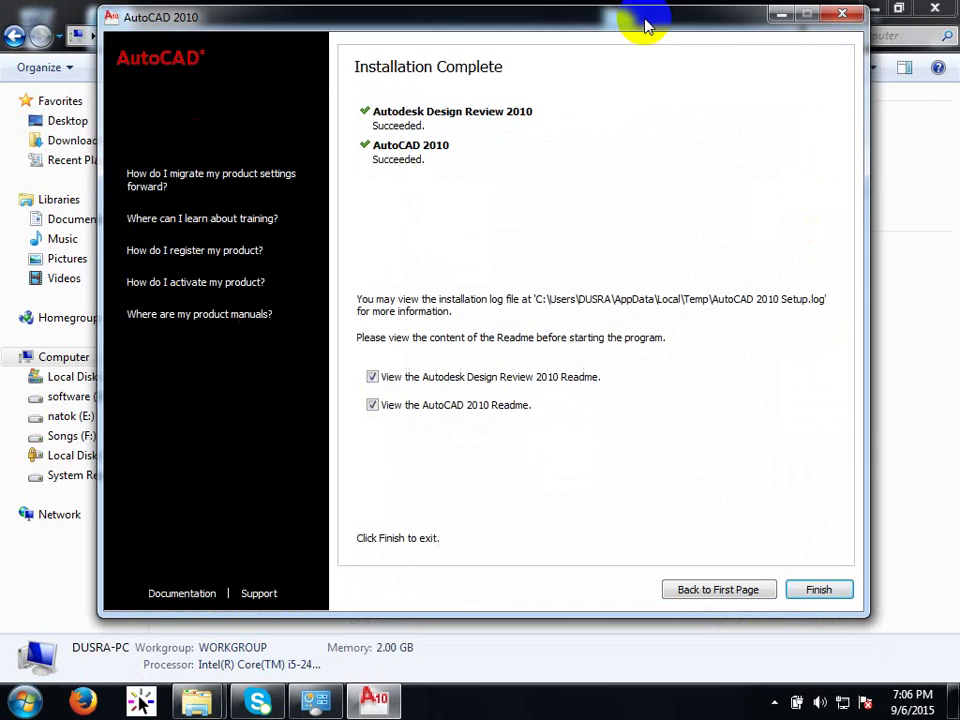
pyautogui.click(811, 590)
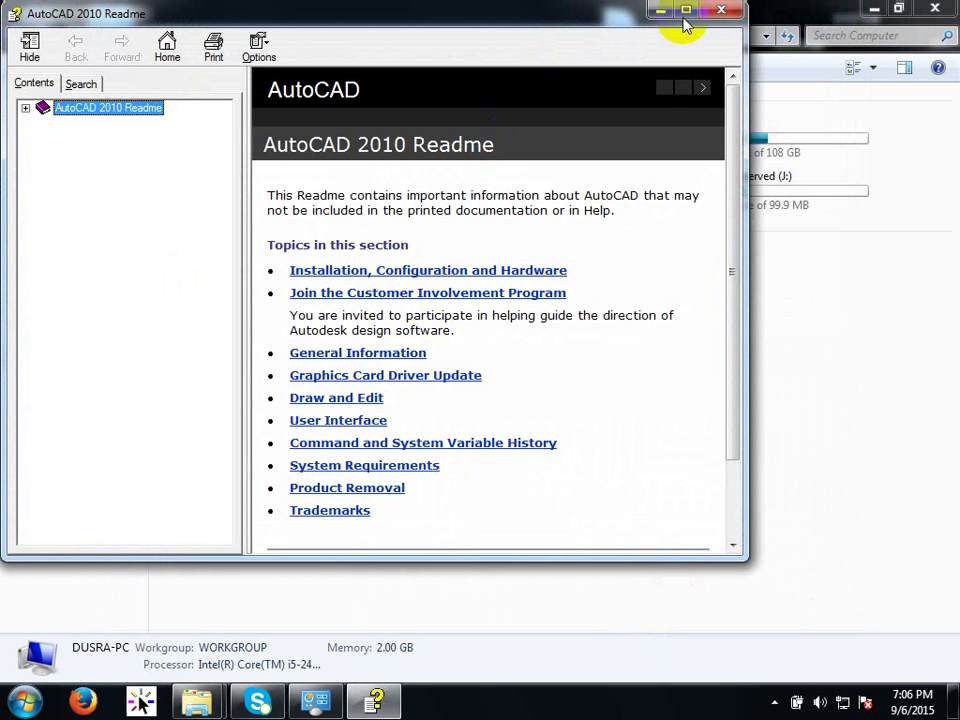
pyautogui.click(719, 11)
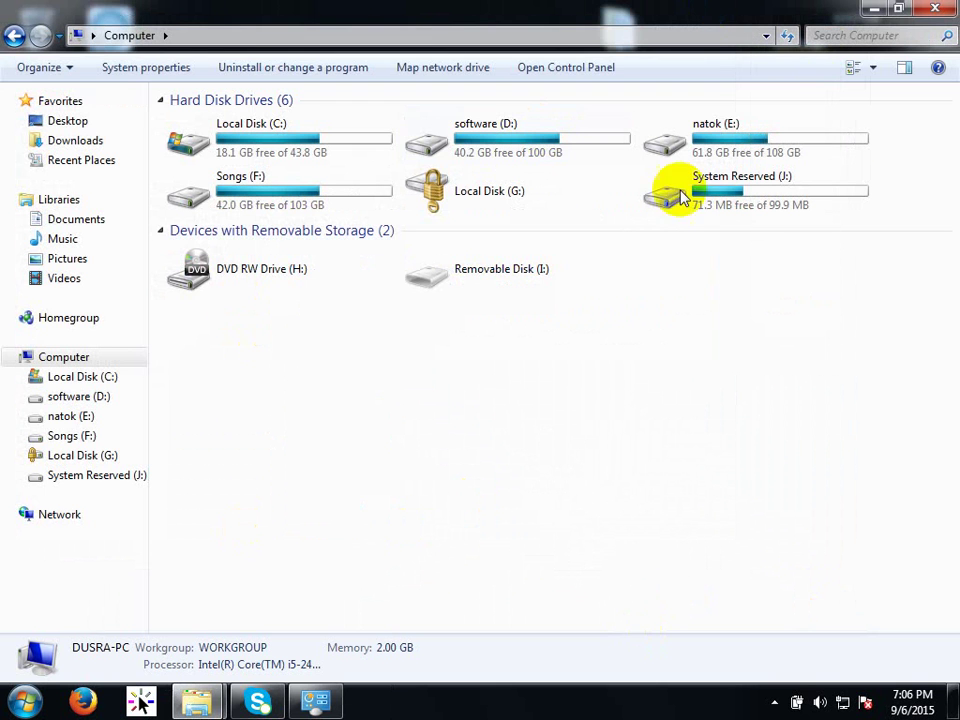
pyautogui.click(870, 14)
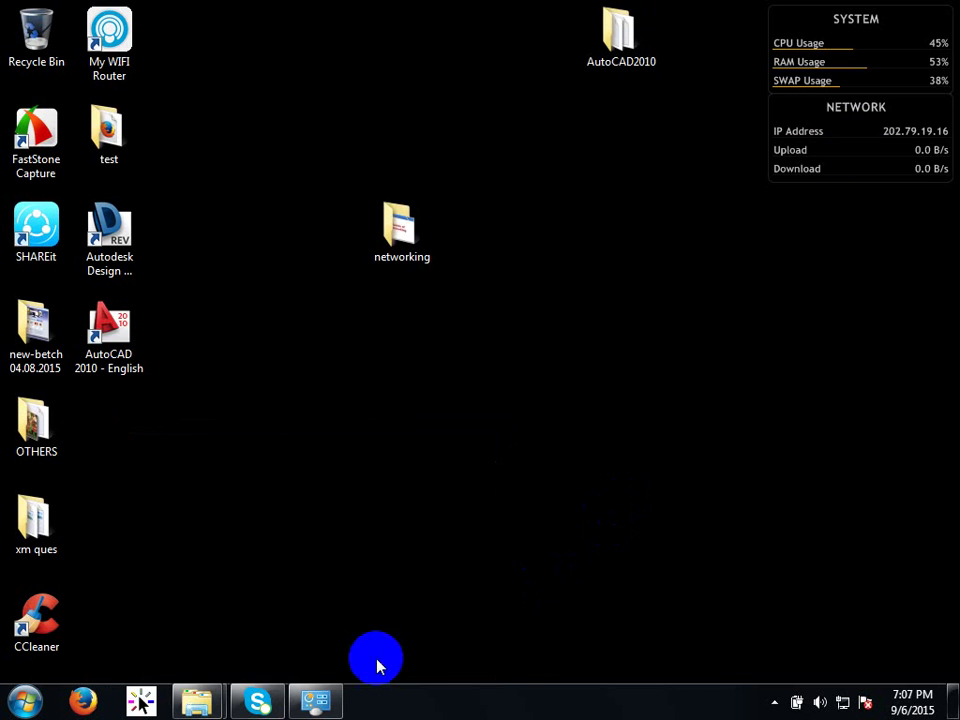
pyautogui.moveTo(198, 701)
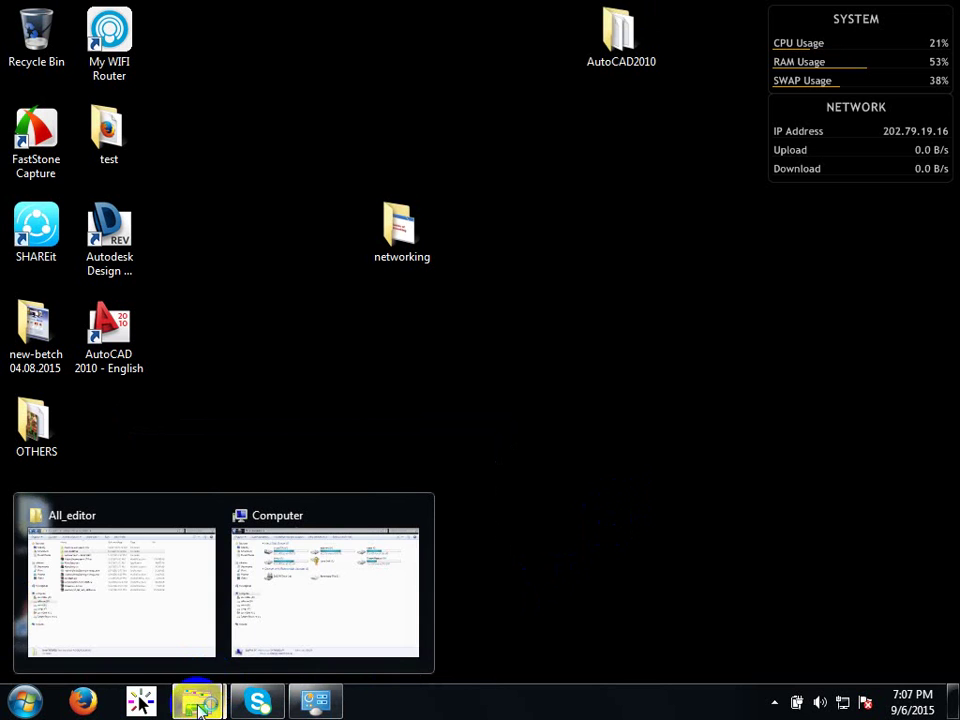
# Restore the All_editor window and open its AutoCAD2010\Crack folder
pyautogui.click(108, 614)
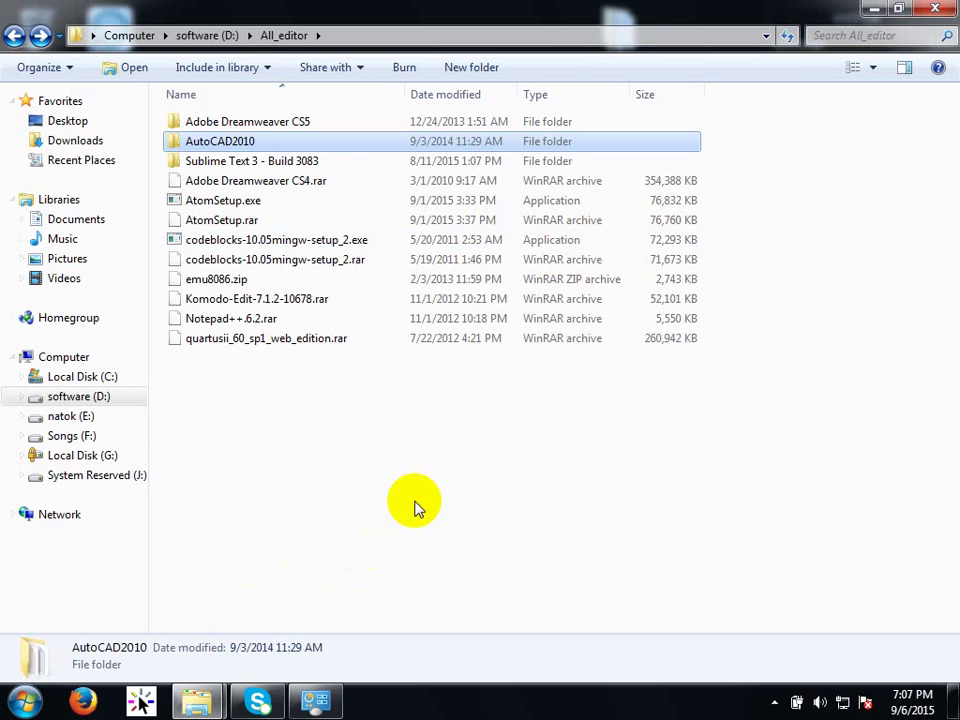
pyautogui.click(414, 506)
pyautogui.moveTo(220, 141)
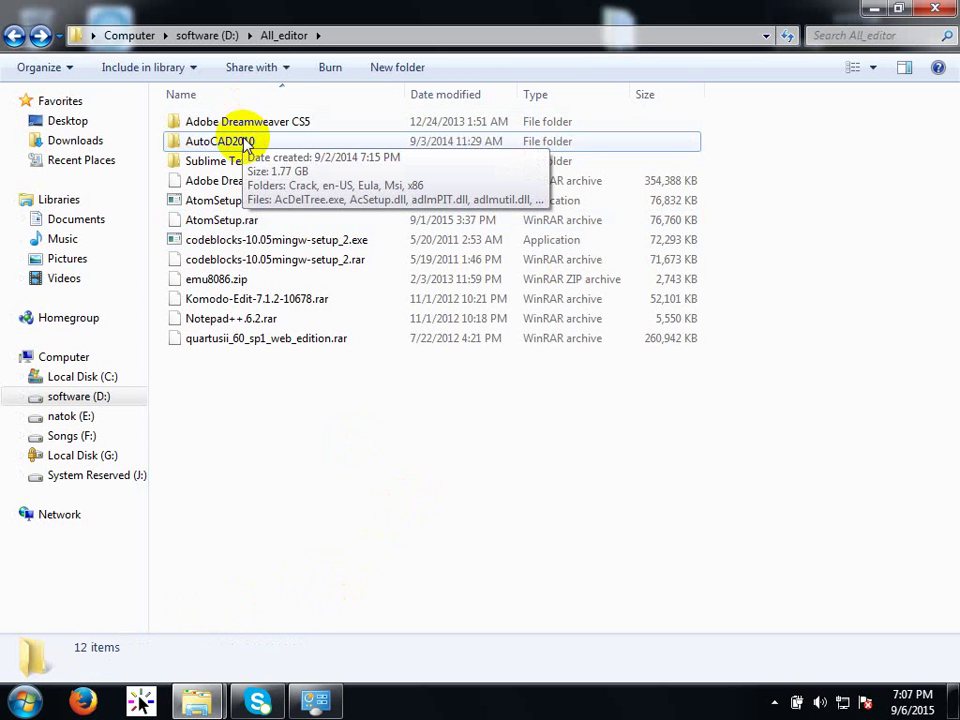
pyautogui.doubleClick(246, 143)
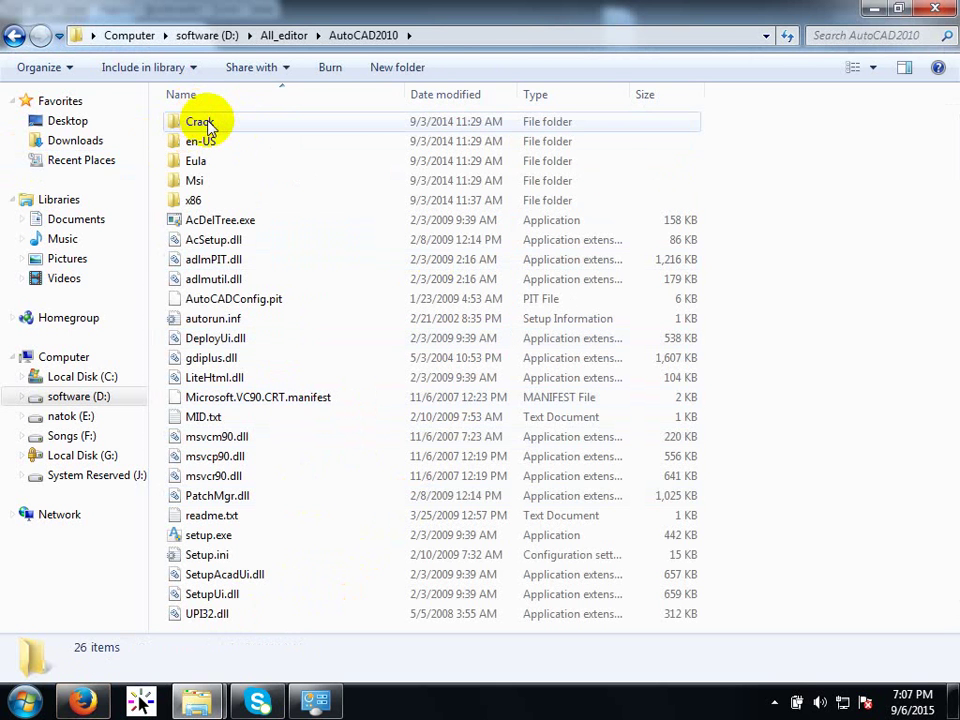
pyautogui.doubleClick(205, 123)
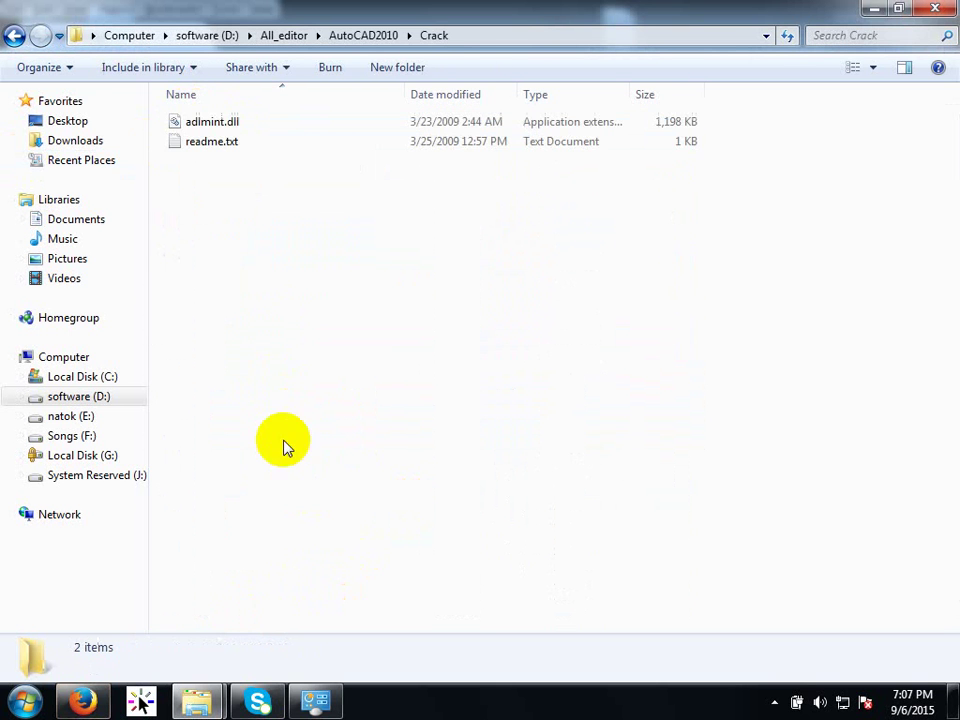
# Select adlmint.dll and readme.txt in the Crack folder and copy them
pyautogui.moveTo(354, 466); pyautogui.dragTo(207, 123)
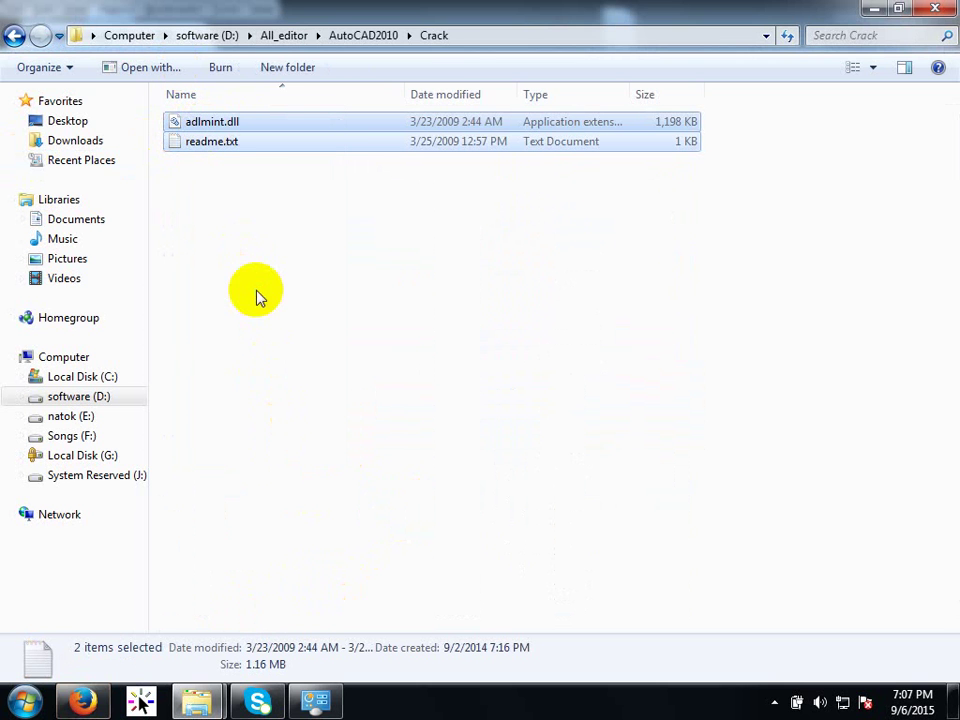
pyautogui.rightClick(208, 124)
pyautogui.click(255, 379)
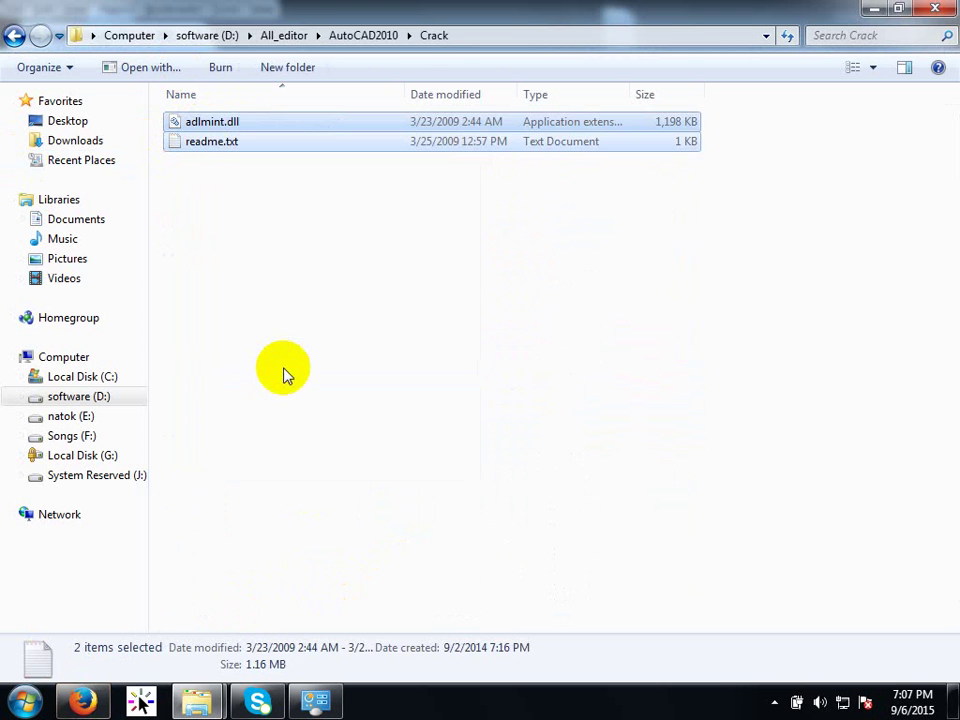
pyautogui.click(619, 281)
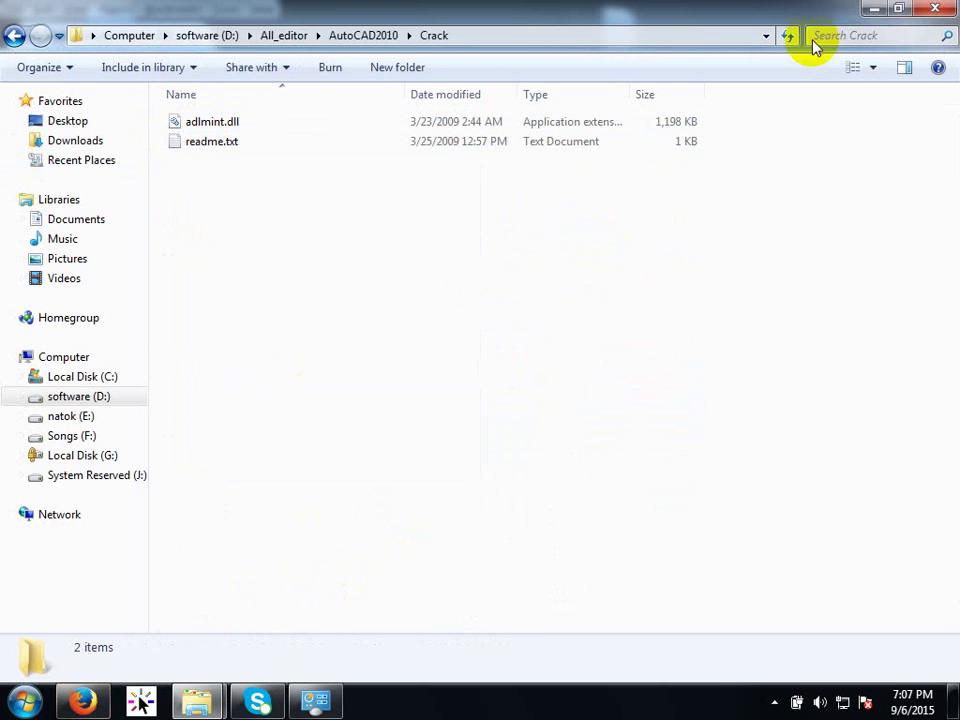
# Minimize Explorer, close the Design Review readme page, and select the AutoCAD shortcut
pyautogui.click(873, 17)
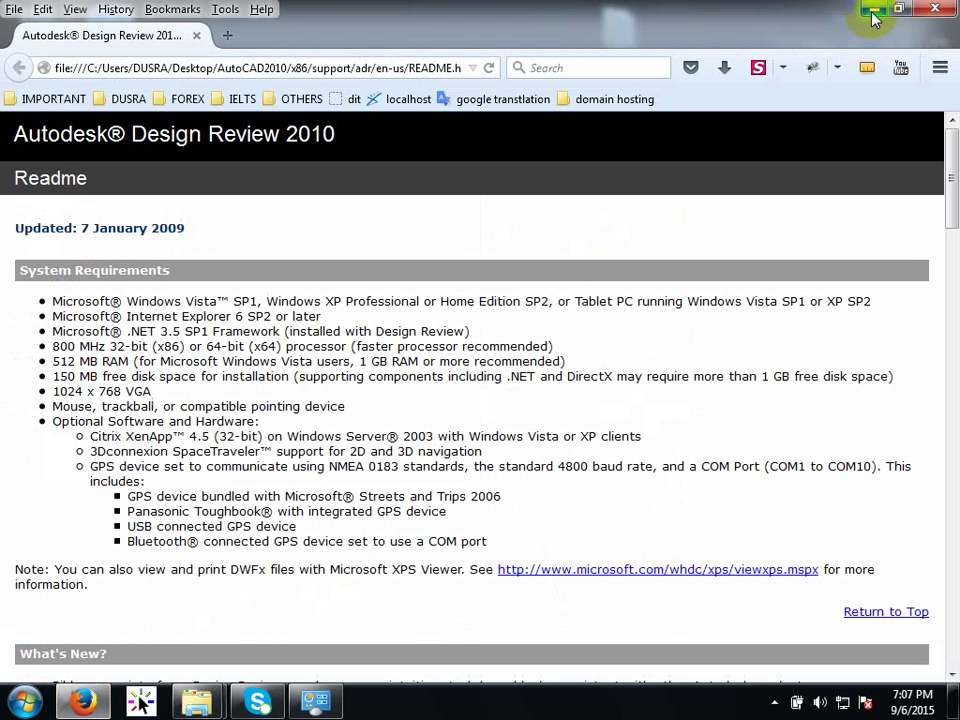
pyautogui.click(928, 16)
pyautogui.click(138, 318)
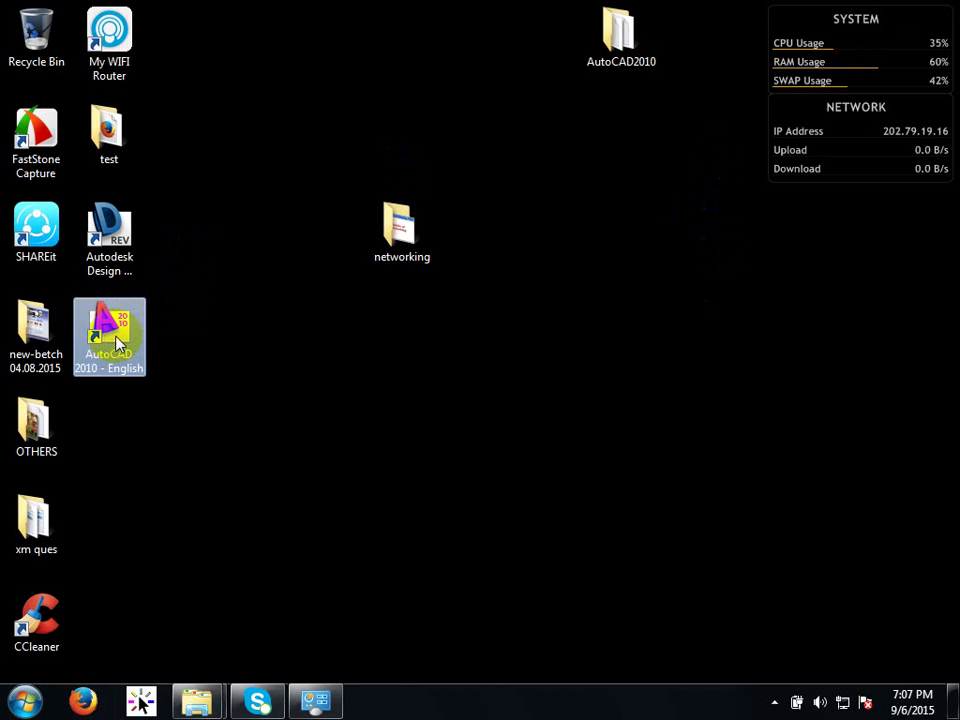
# Use the AutoCAD 2010 shortcut's Properties to open C:\Program Files\AutoCAD 2010
pyautogui.doubleClick(112, 335)
pyautogui.rightClick(113, 332)
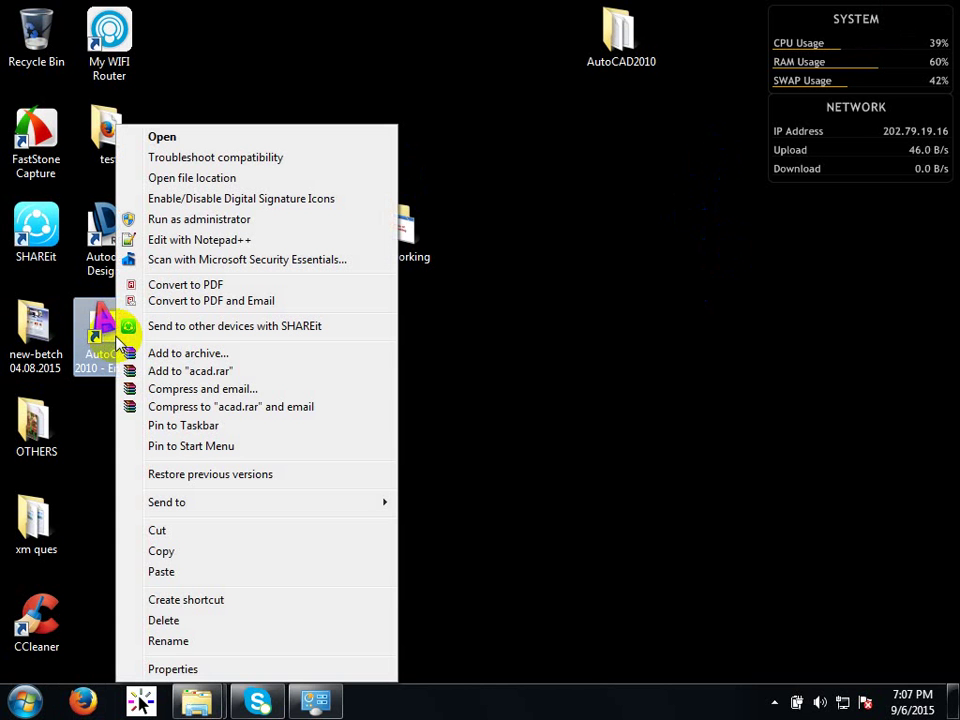
pyautogui.click(188, 667)
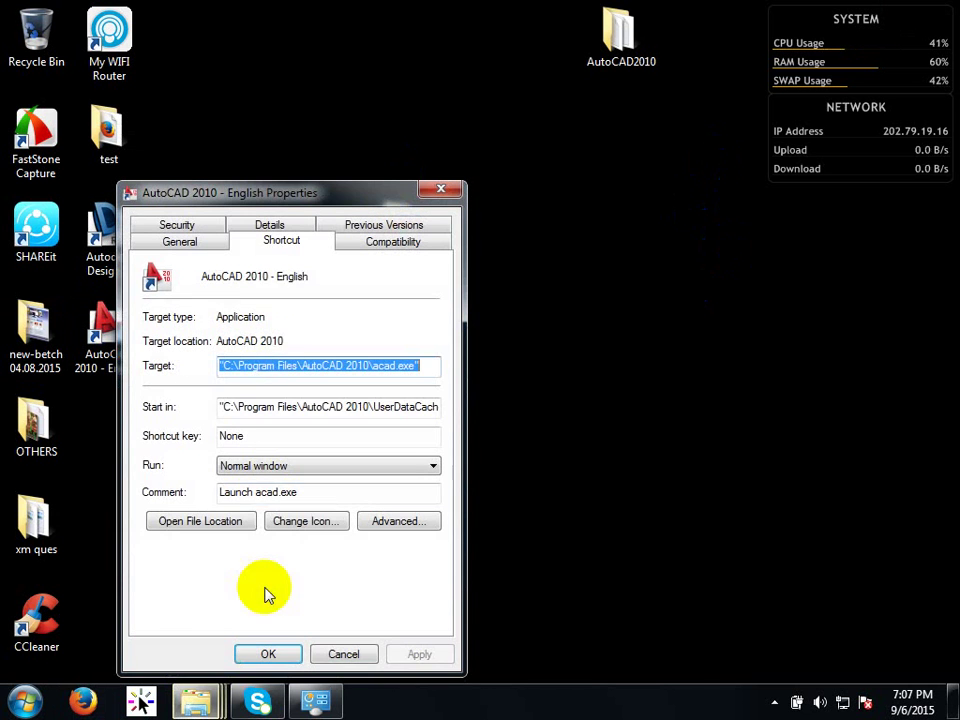
pyautogui.moveTo(275, 195)
pyautogui.mouseDown()
pyautogui.moveTo(610, 133)
pyautogui.moveTo(599, 149)
pyautogui.mouseUp()
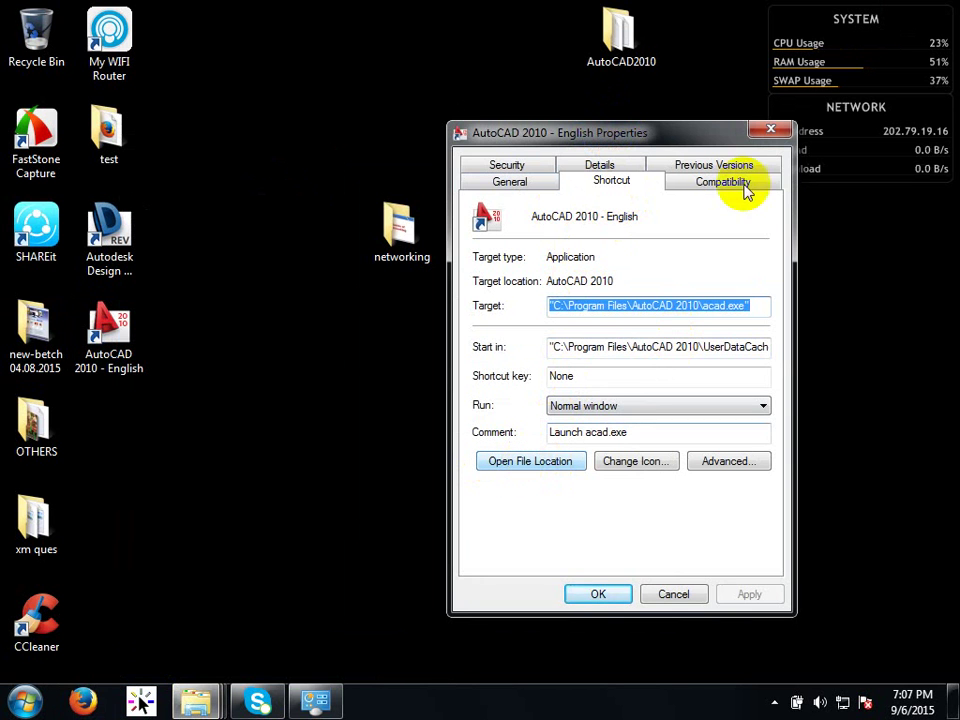
pyautogui.click(766, 132)
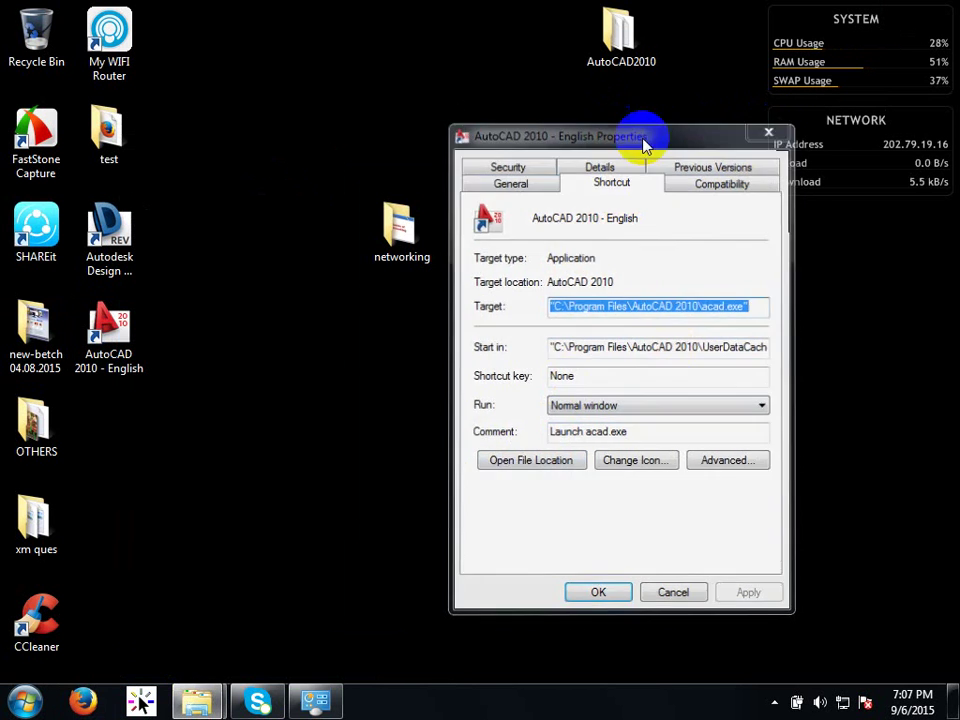
pyautogui.click(105, 340)
pyautogui.rightClick(110, 340)
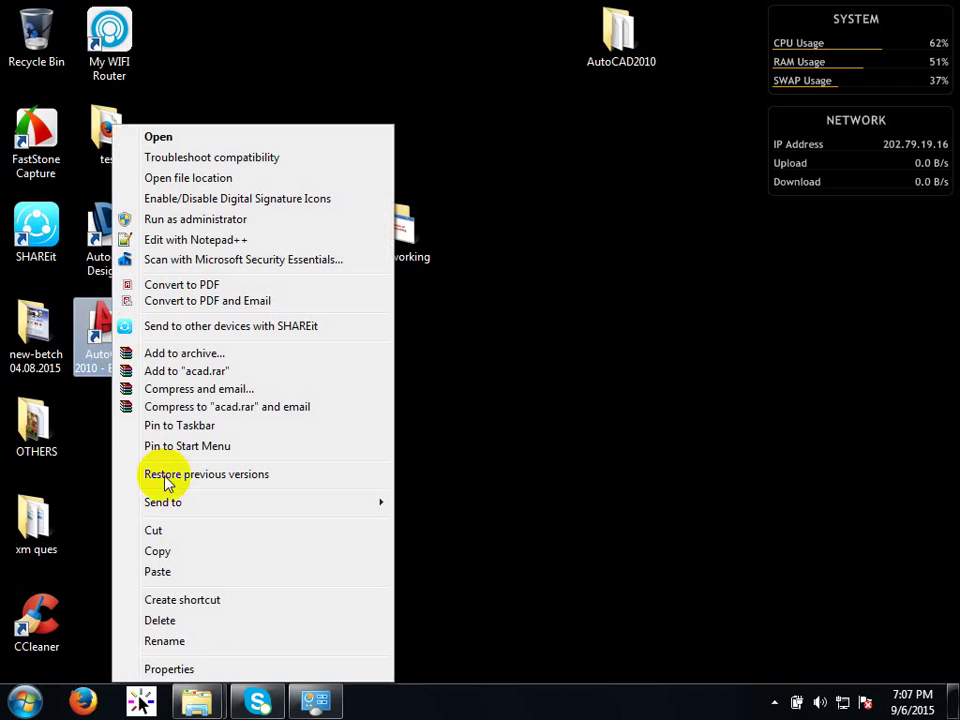
pyautogui.click(170, 669)
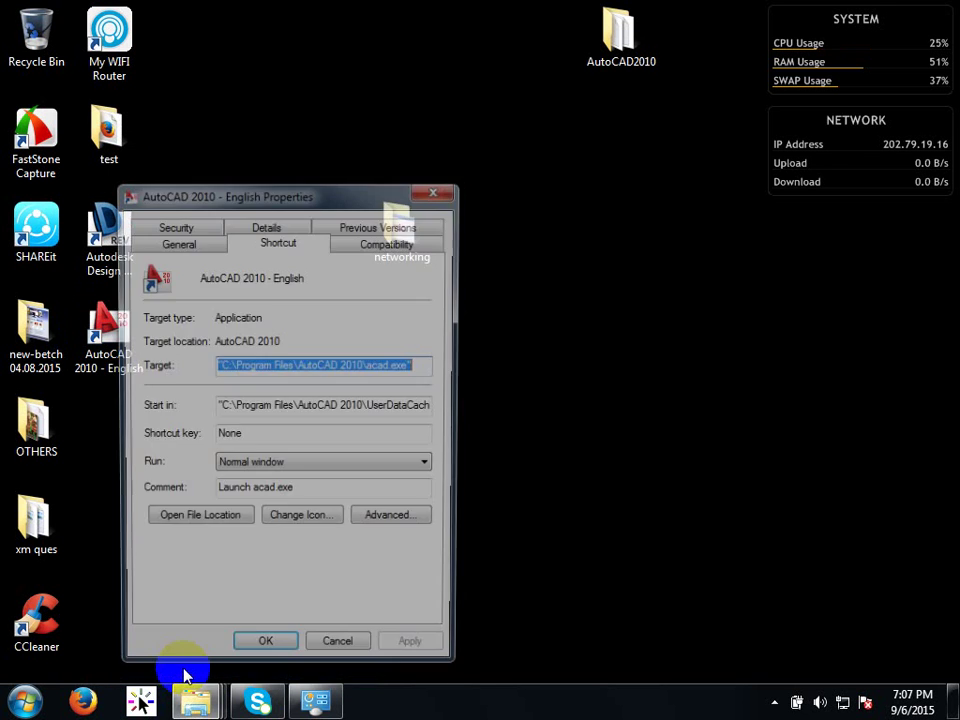
pyautogui.click(193, 522)
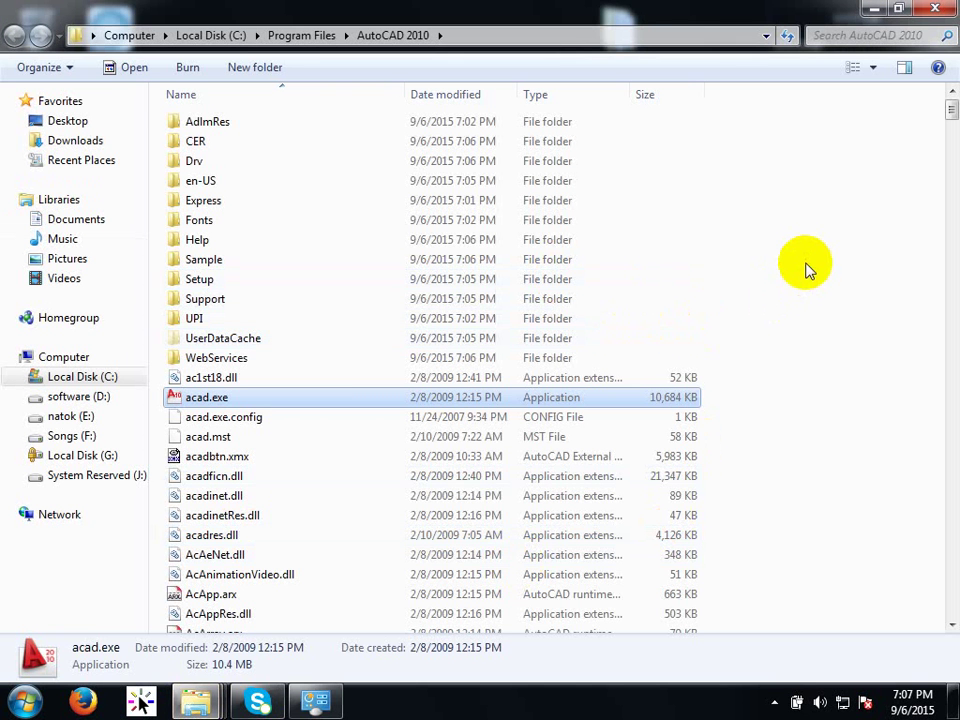
# Paste the copied files into the AutoCAD 2010 folder, replacing adlmint.dll for all conflicts
pyautogui.click(760, 226)
pyautogui.rightClick(760, 226)
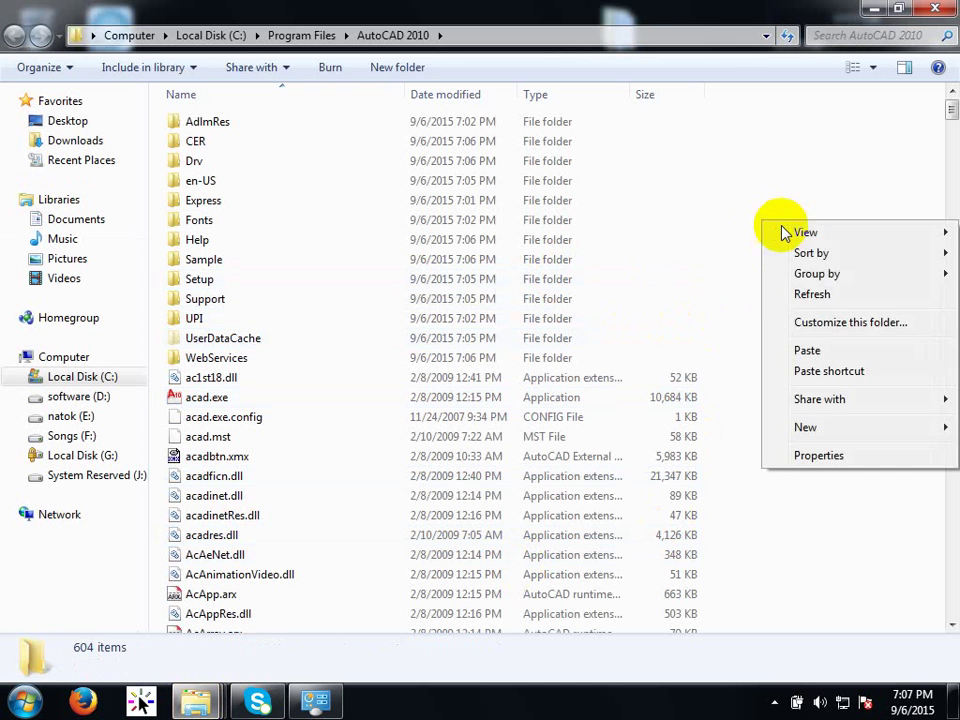
pyautogui.click(825, 354)
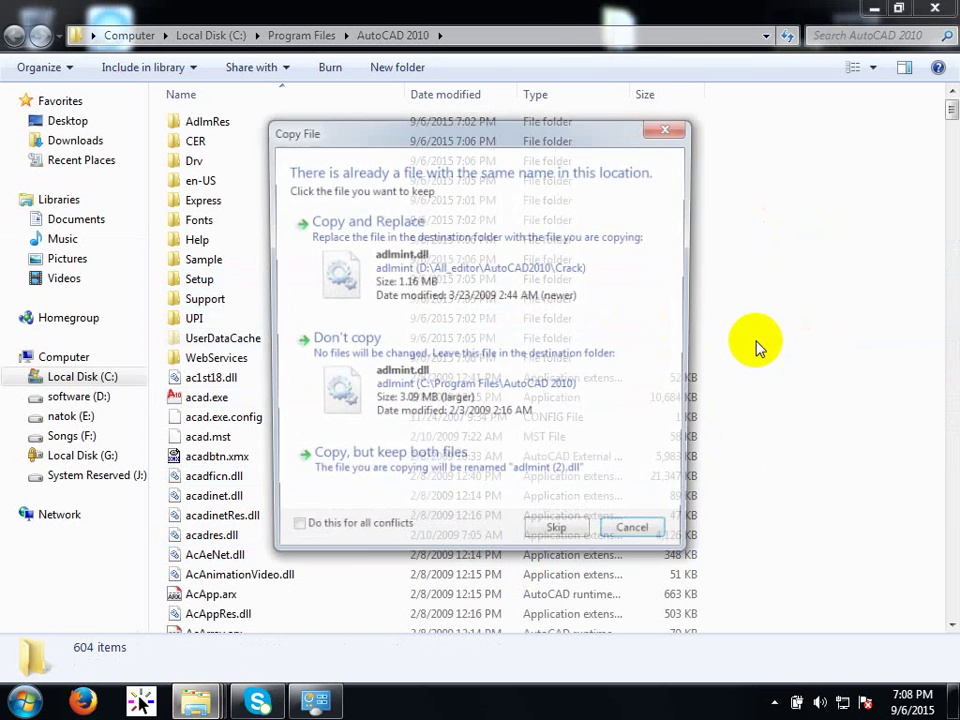
pyautogui.click(291, 536)
pyautogui.click(380, 238)
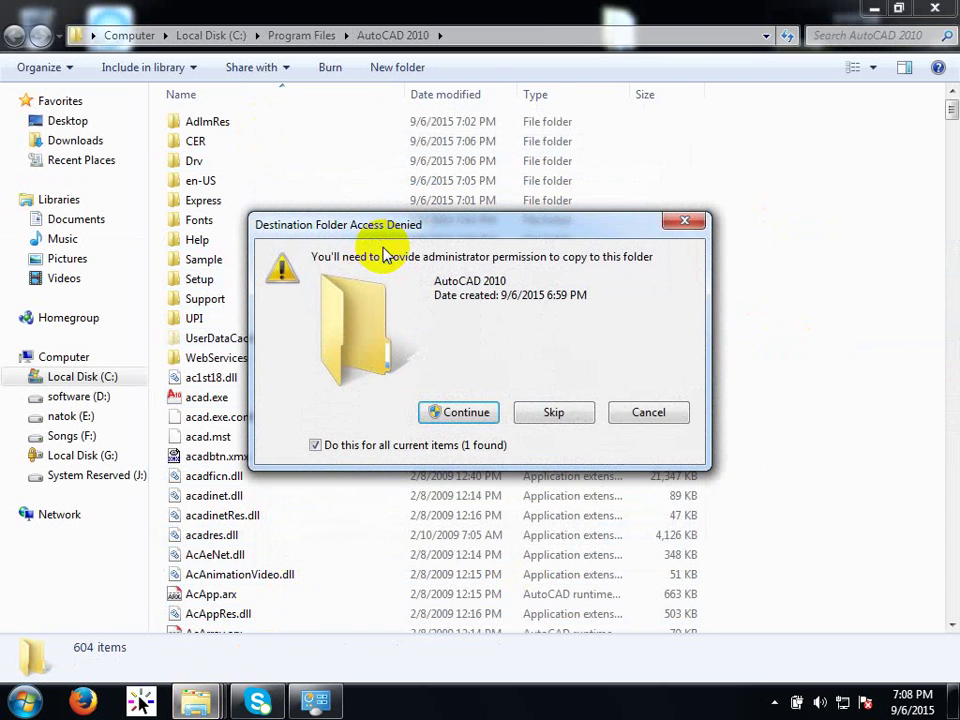
pyautogui.click(458, 413)
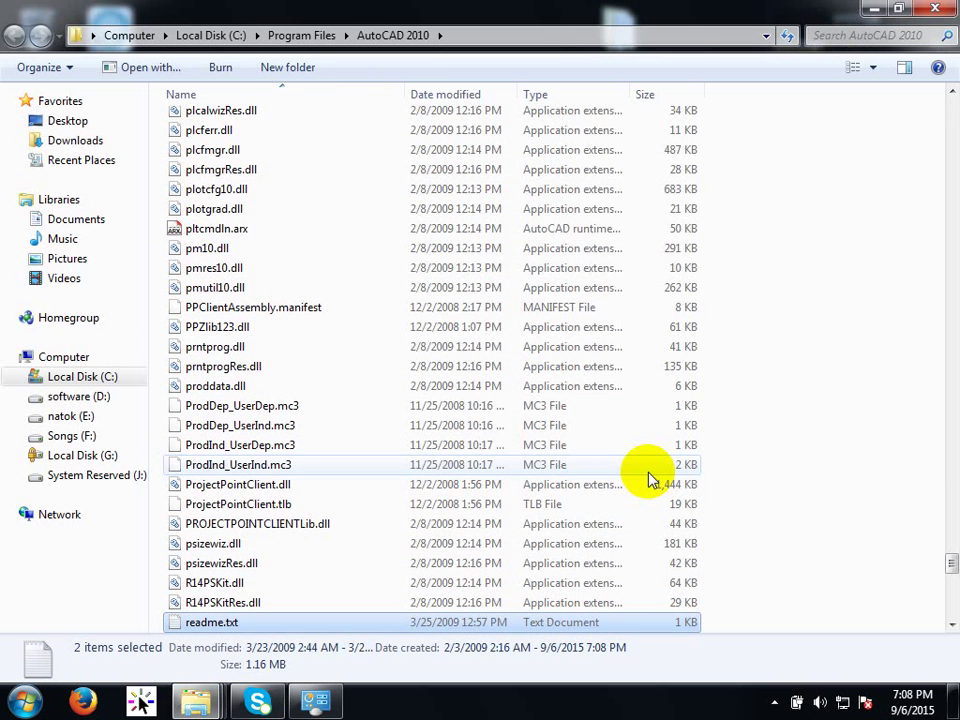
# Close the AutoCAD 2010 folder window and the shortcut Properties dialog
pyautogui.click(935, 9)
pyautogui.moveTo(382, 193); pyautogui.dragTo(473, 123)
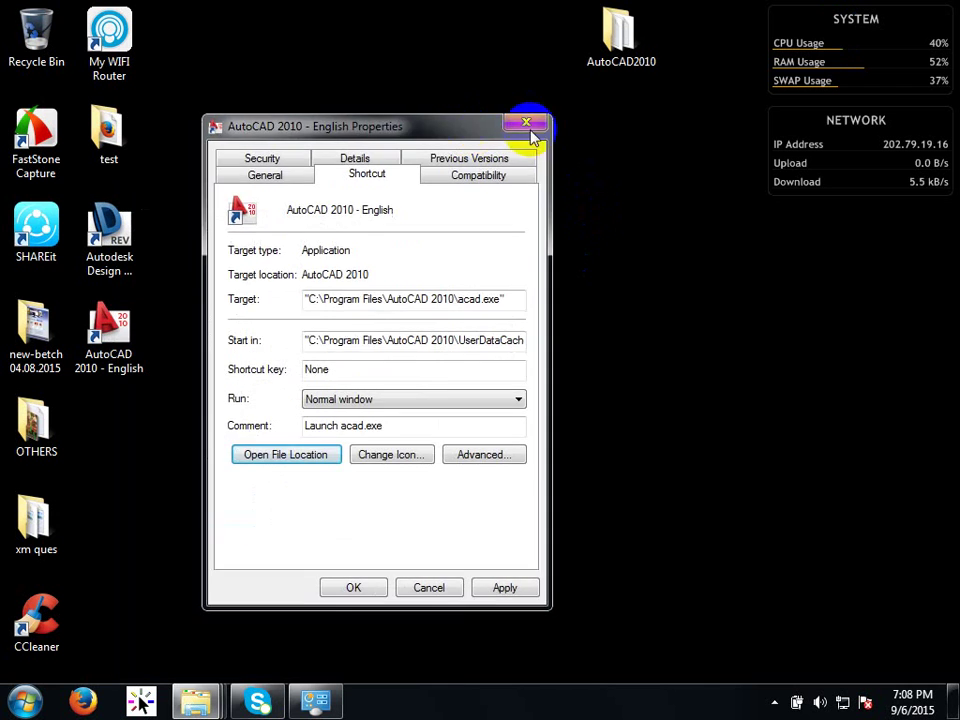
pyautogui.click(528, 120)
pyautogui.click(122, 342)
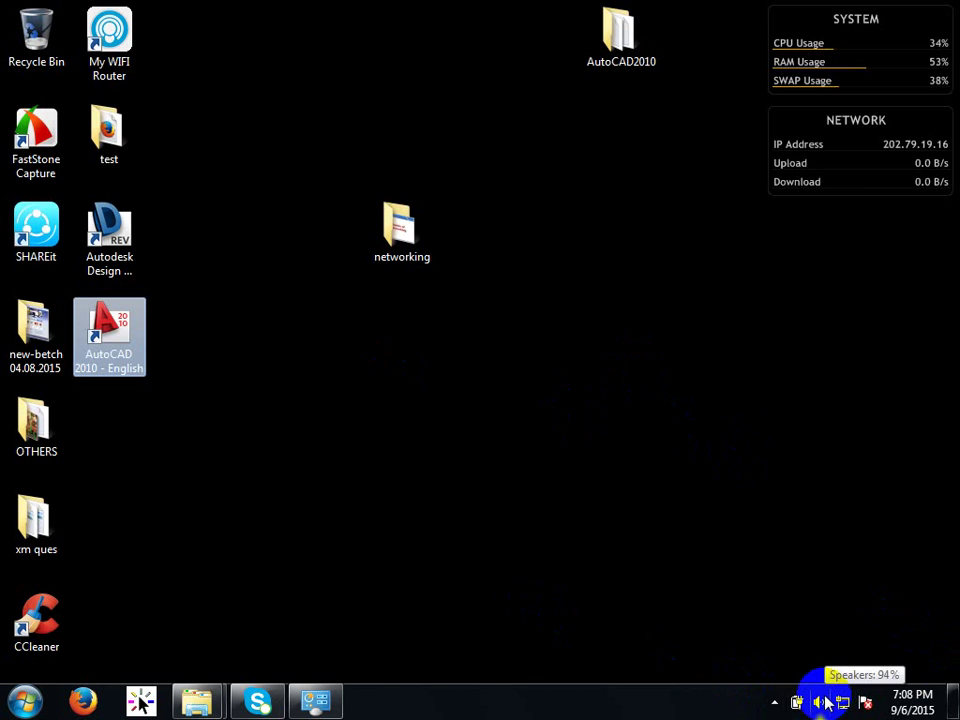
pyautogui.click(699, 358)
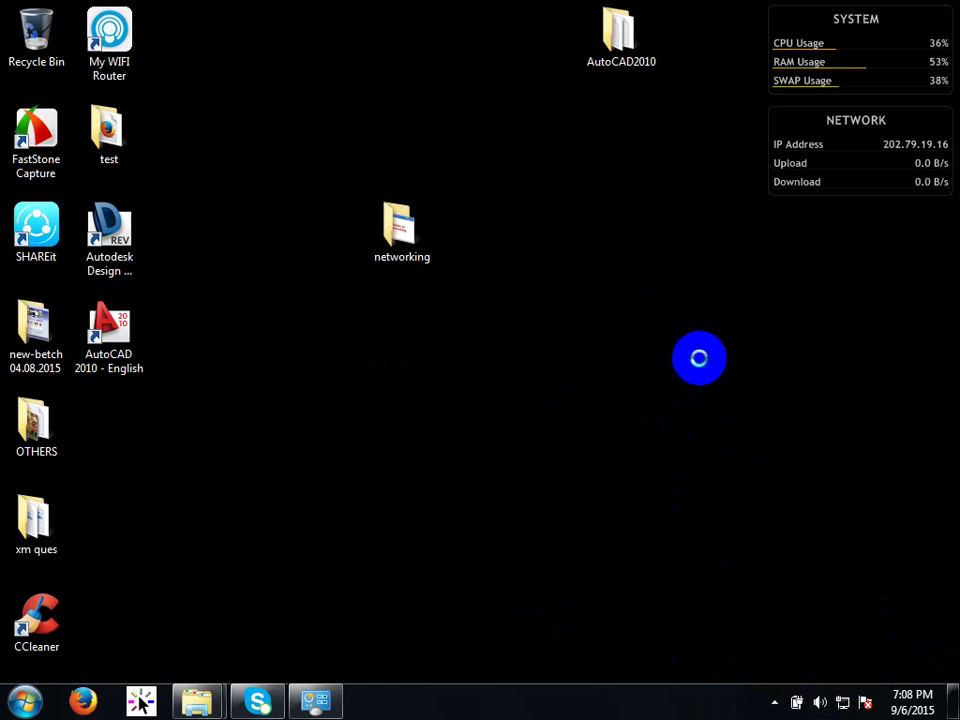
pyautogui.rightClick(629, 316)
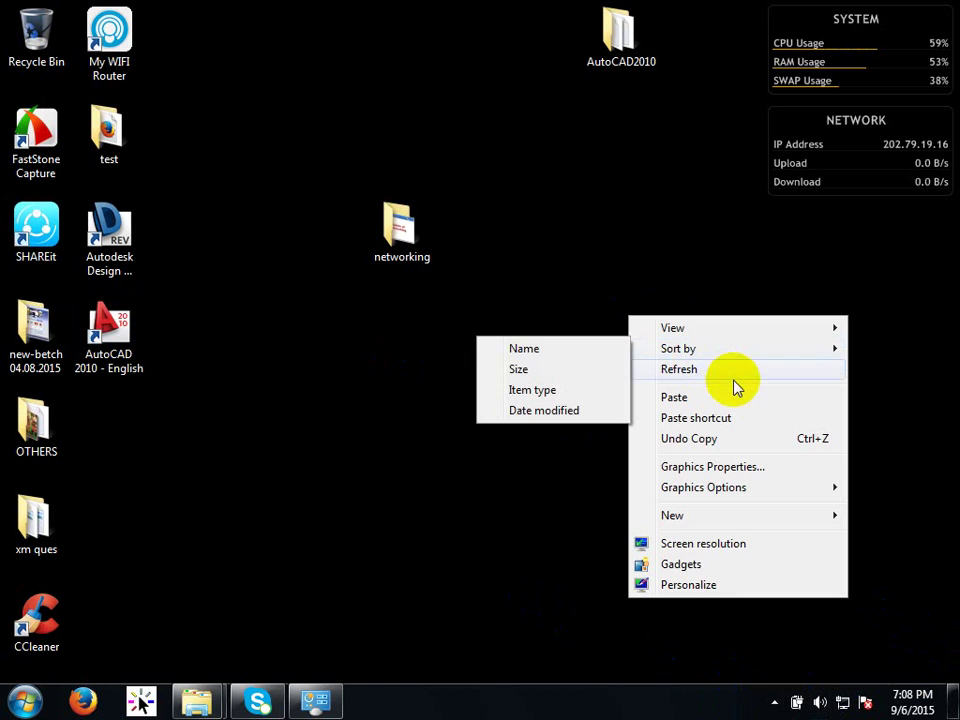
pyautogui.click(733, 367)
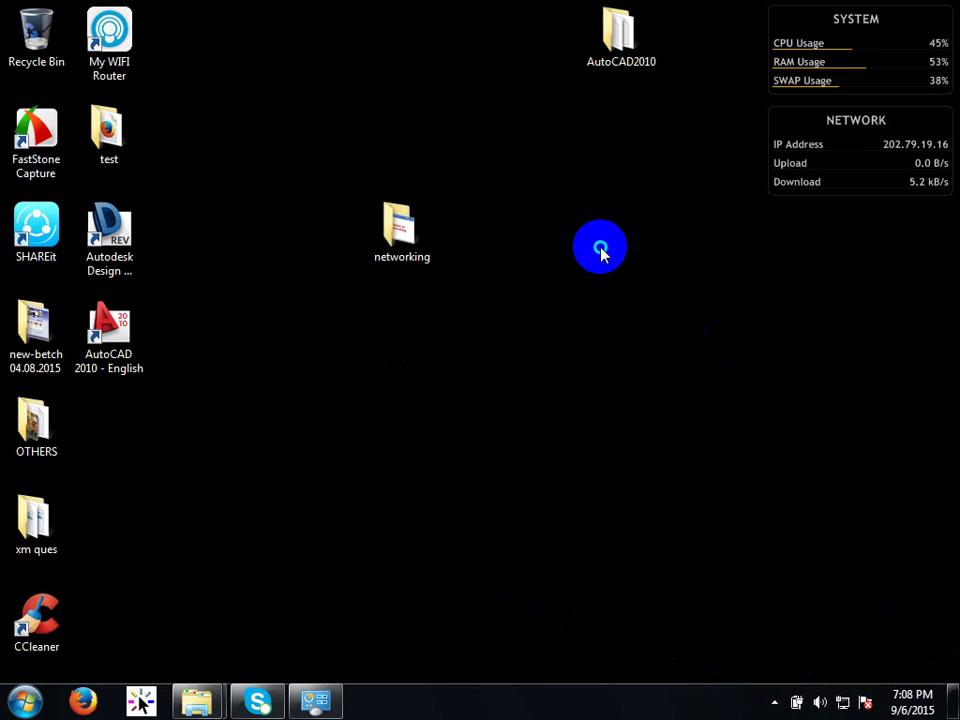
pyautogui.rightClick(600, 247)
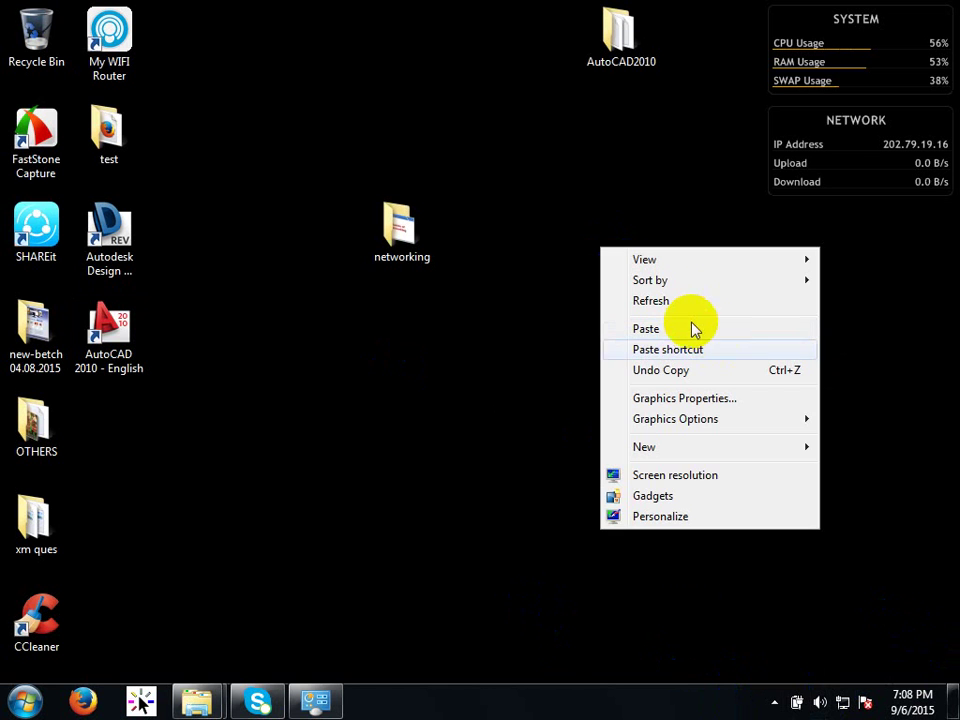
pyautogui.click(671, 301)
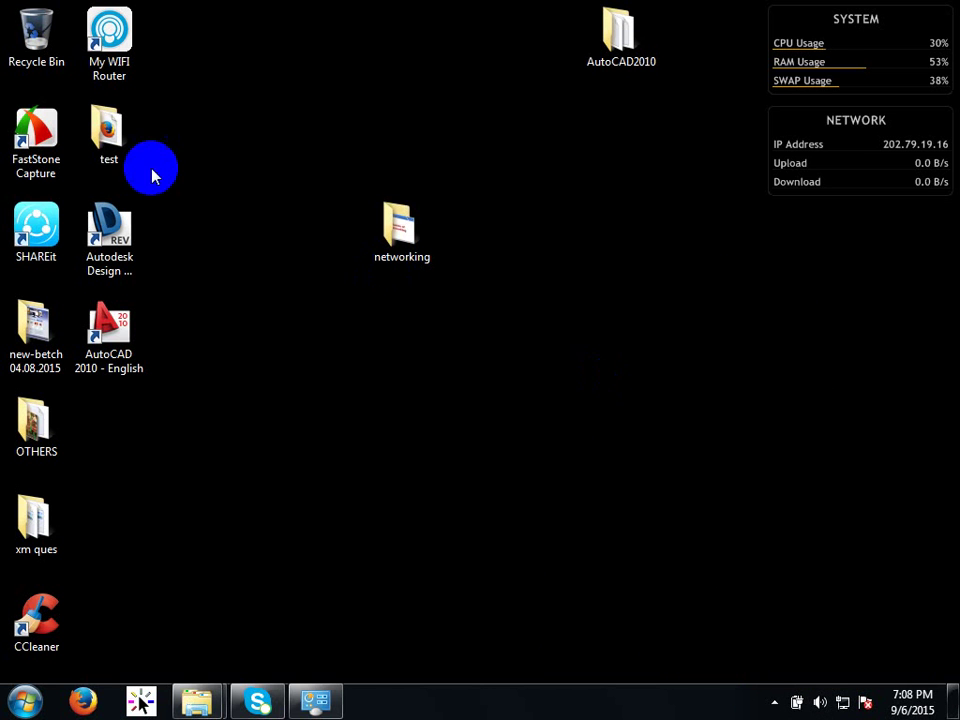
pyautogui.rightClick(323, 515)
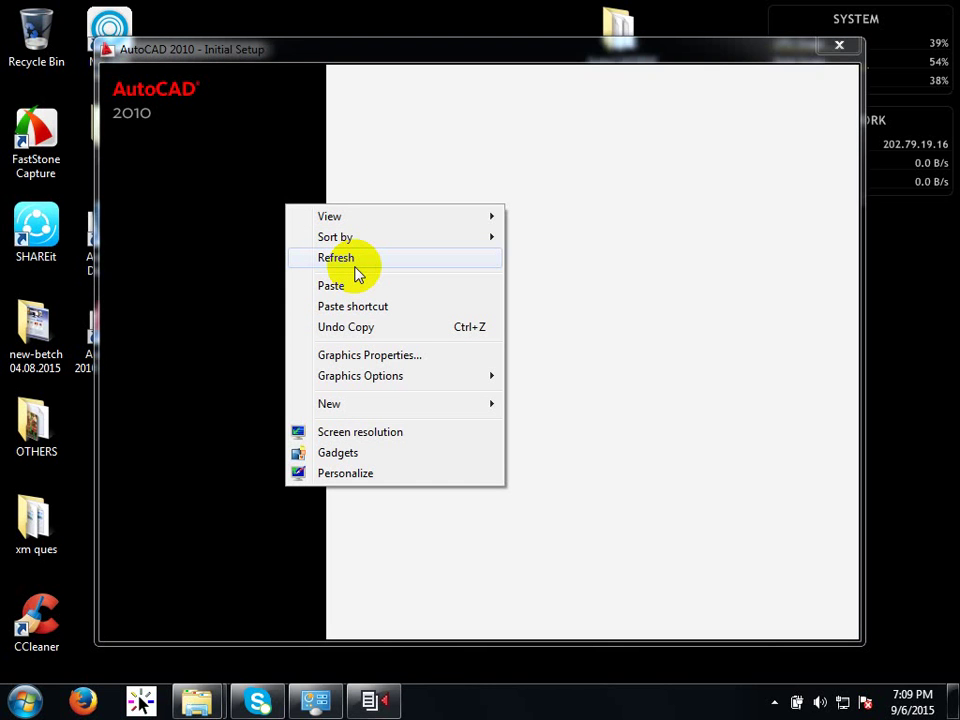
# Wait for the Initial Setup Welcome page with Architecture selected, nudging the window into place
pyautogui.click(355, 266)
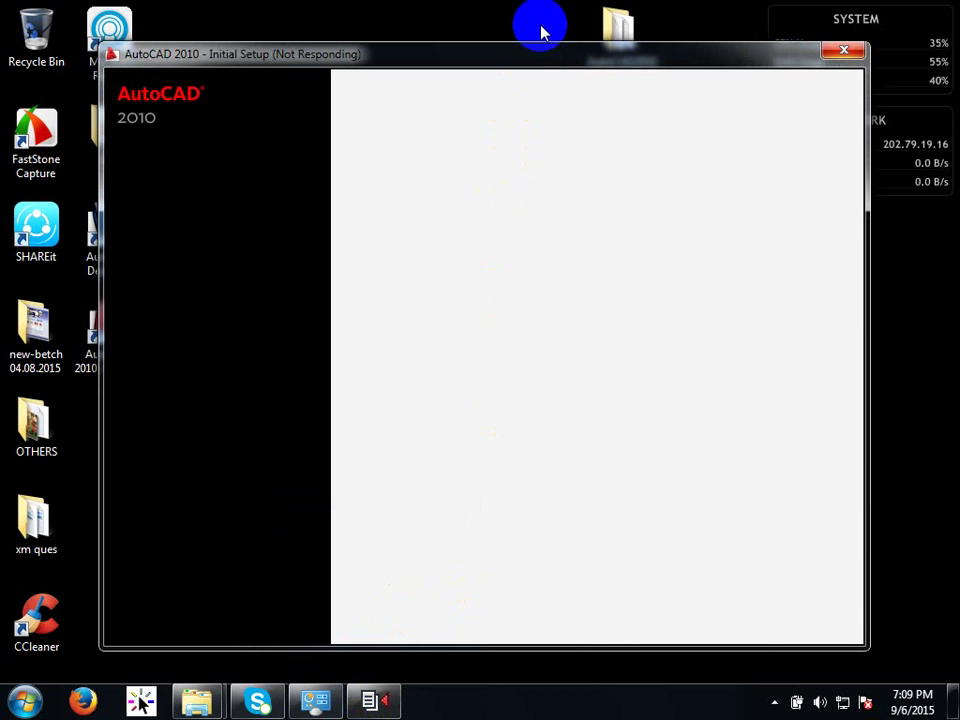
pyautogui.moveTo(553, 52); pyautogui.dragTo(583, 40)
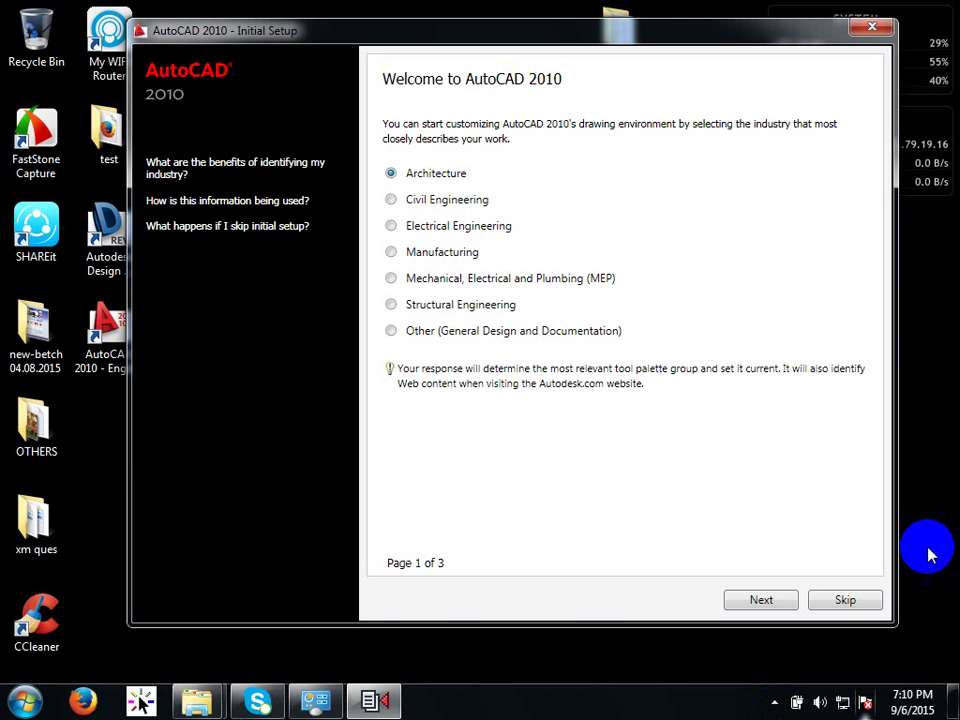
# Add 3D Modeling, Photorealistic Rendering, Review and Markup, and Sheet Sets tools, then start AutoCAD
pyautogui.click(768, 593)
pyautogui.click(762, 600)
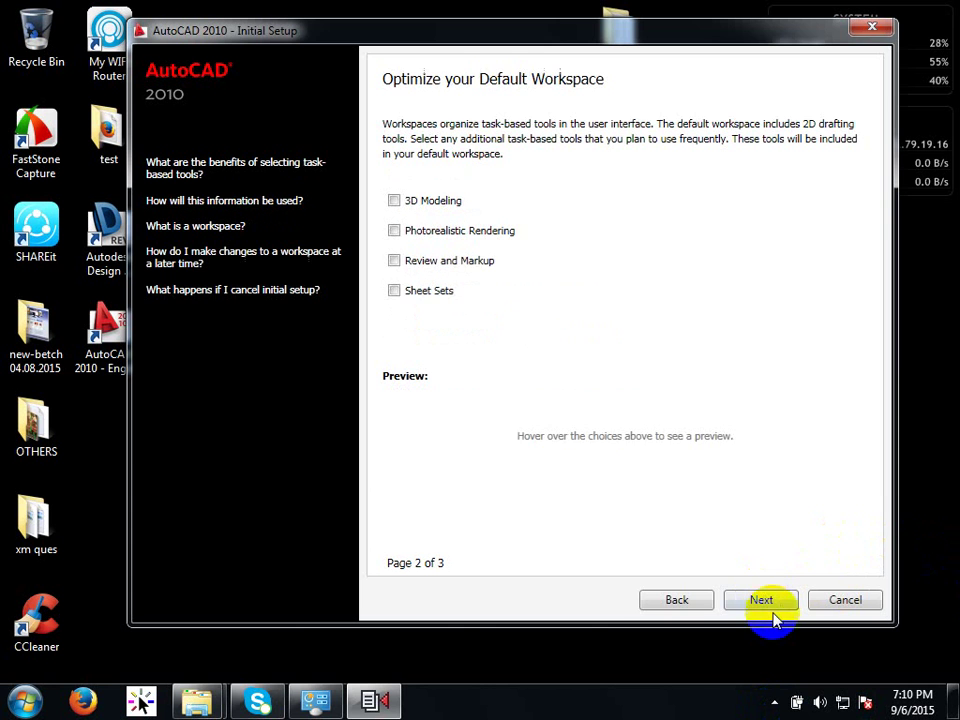
pyautogui.click(417, 201)
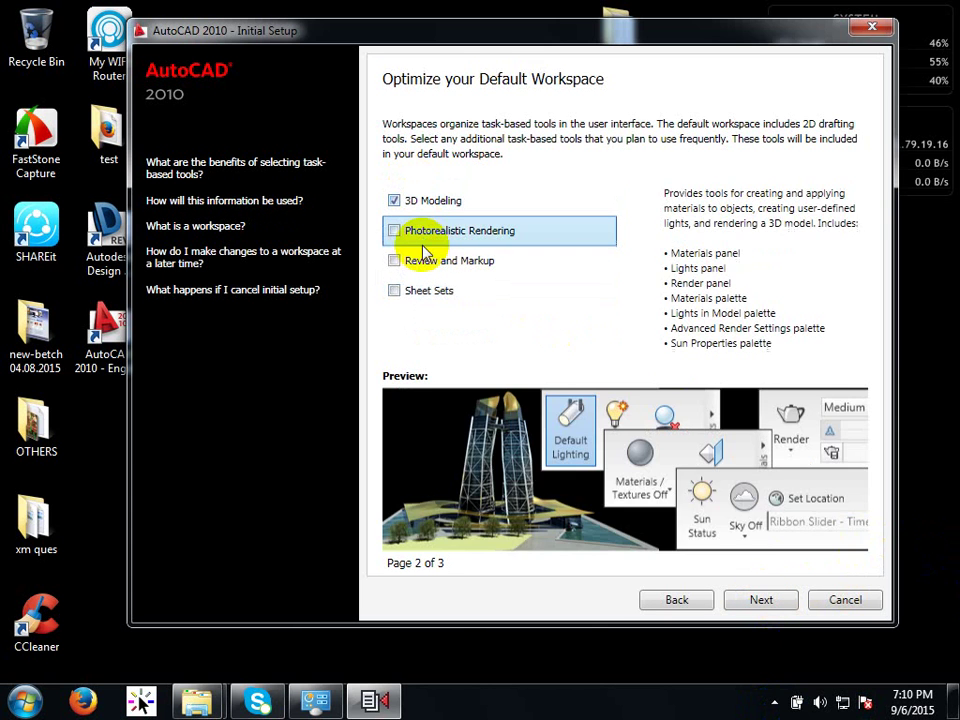
pyautogui.click(414, 230)
pyautogui.click(422, 261)
pyautogui.click(426, 298)
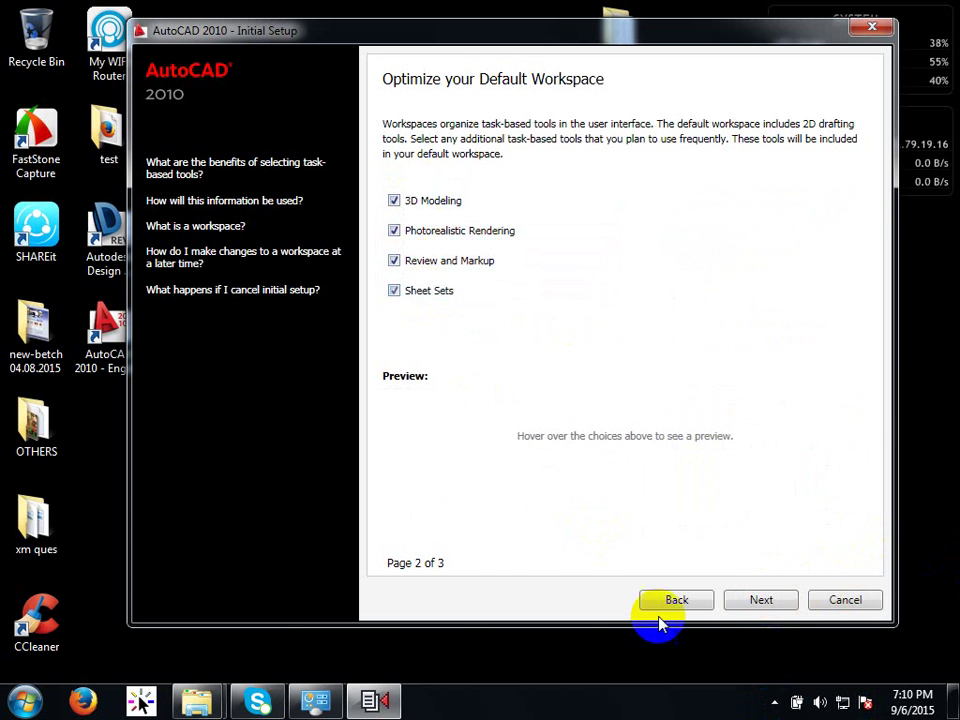
pyautogui.click(758, 600)
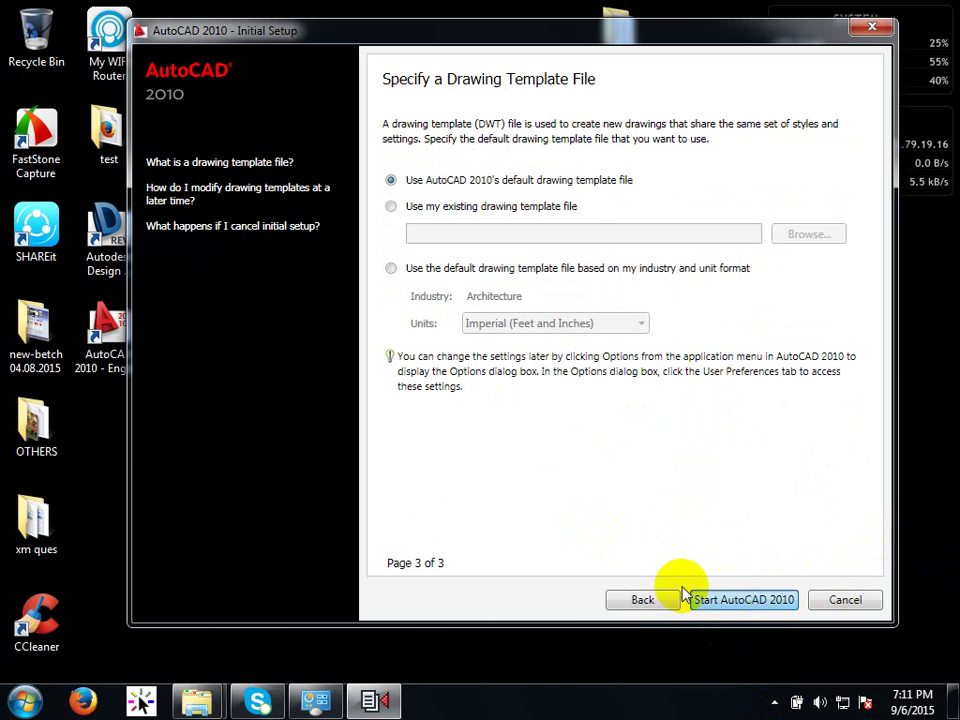
pyautogui.click(776, 596)
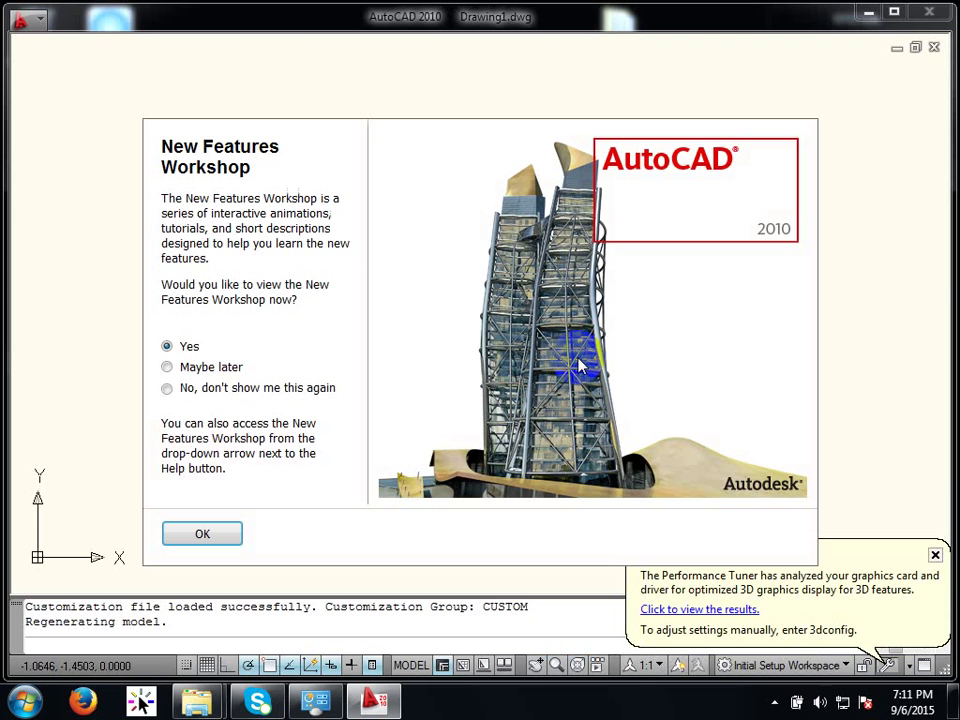
# Dismiss the New Features Workshop and performance tuner prompts, then exit without saving Drawing1.dwg
pyautogui.click(180, 388)
pyautogui.click(195, 534)
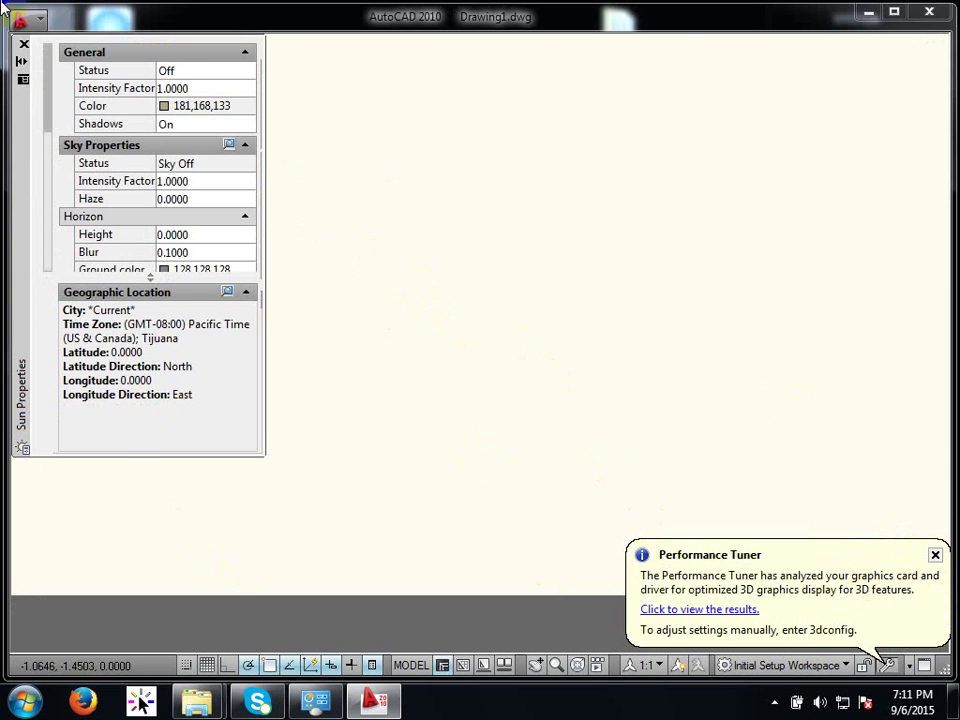
pyautogui.click(24, 46)
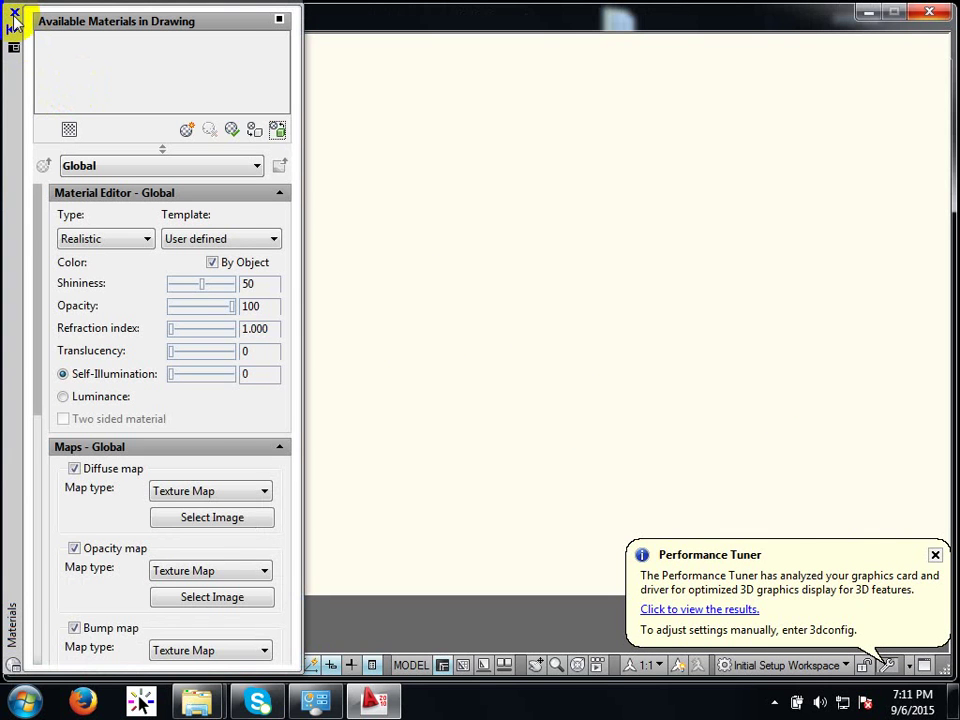
pyautogui.click(14, 18)
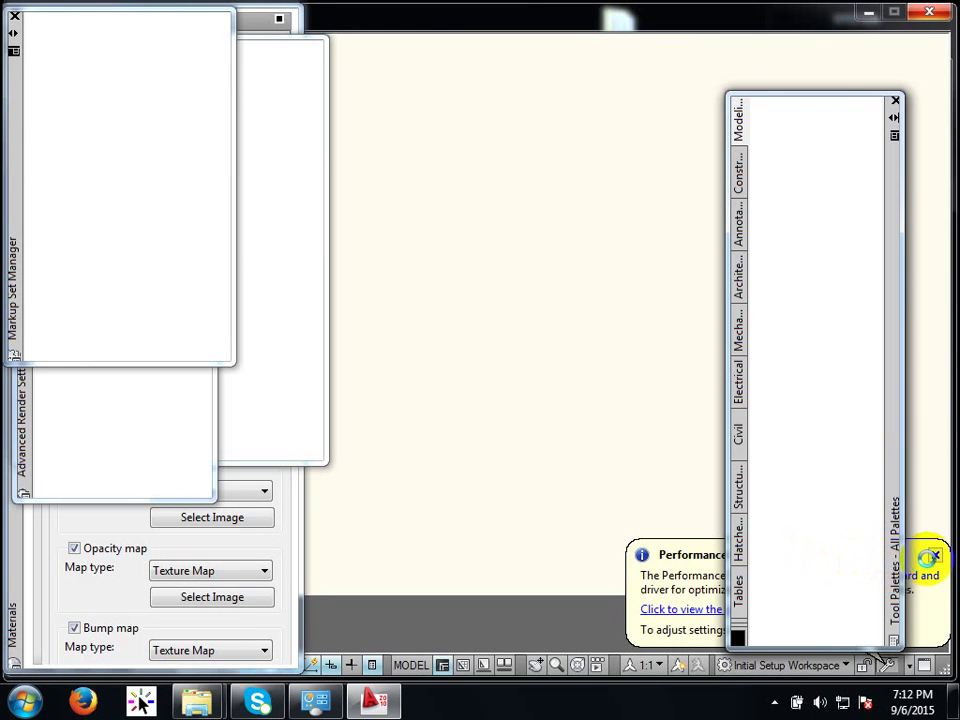
pyautogui.click(911, 555)
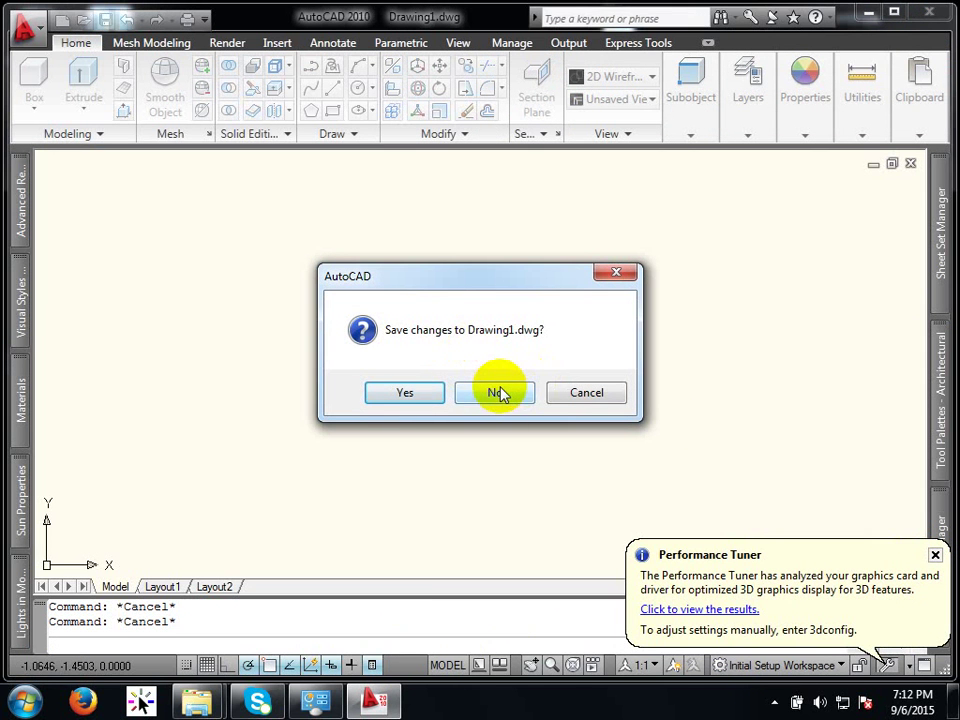
pyautogui.click(496, 392)
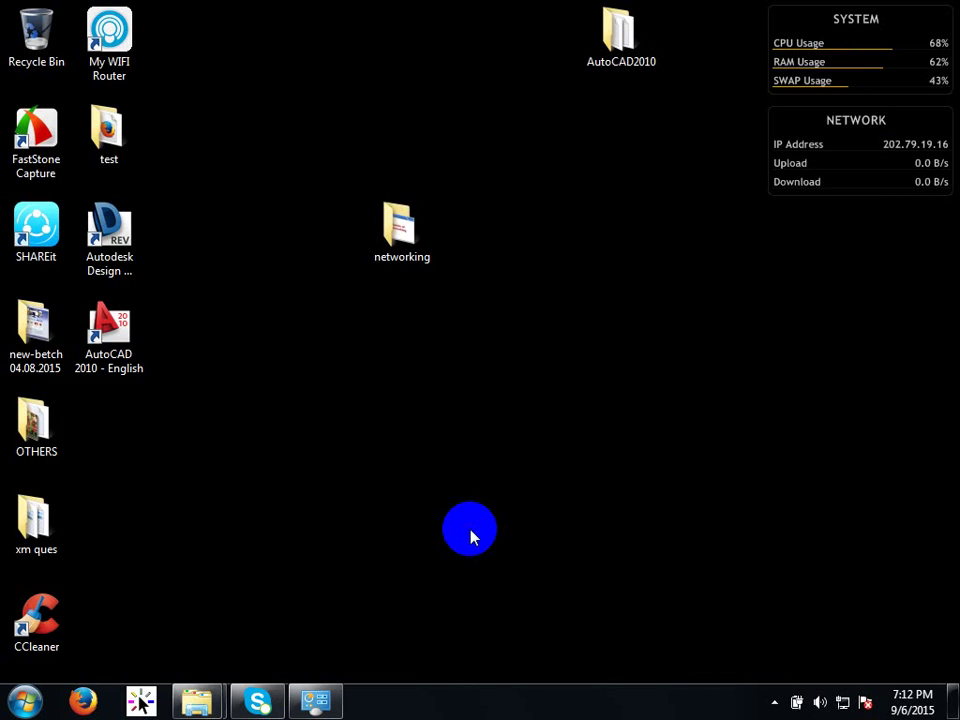
# Relaunch AutoCAD 2010 from the AutoCAD 2010 - English desktop shortcut
pyautogui.doubleClick(120, 350)
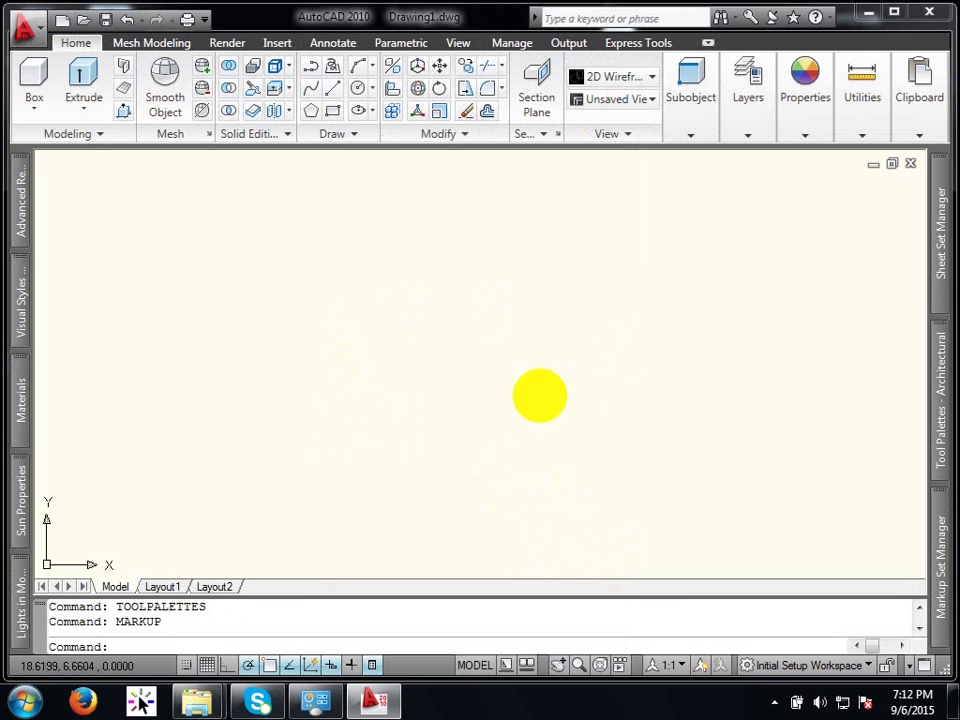
# Switch the workspace to AutoCAD Classic from the status bar
pyautogui.click(857, 664)
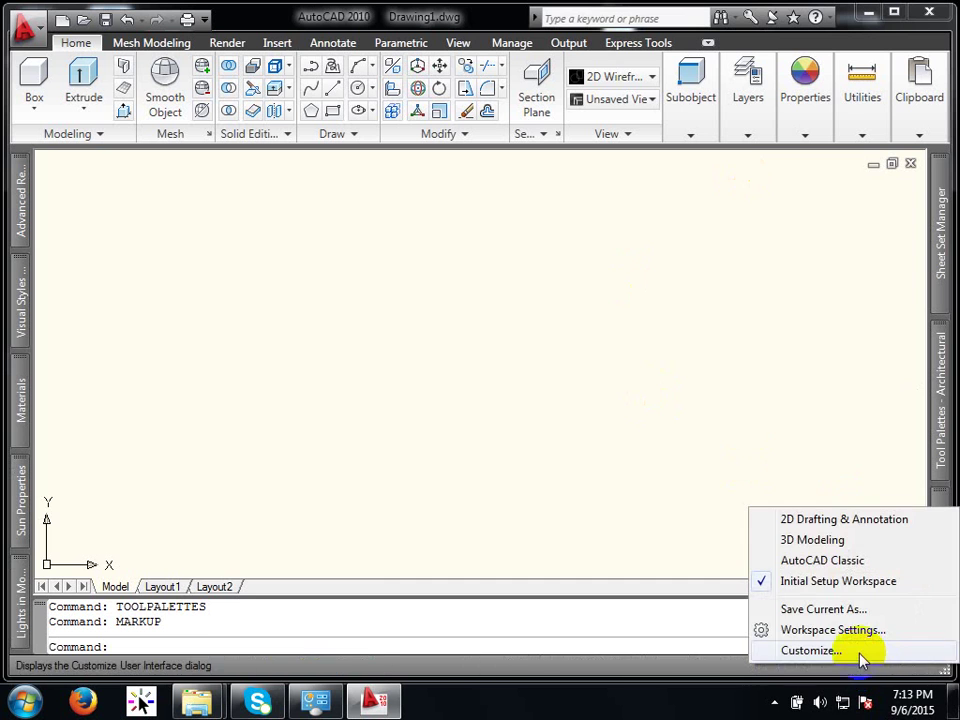
pyautogui.click(686, 390)
pyautogui.click(604, 422)
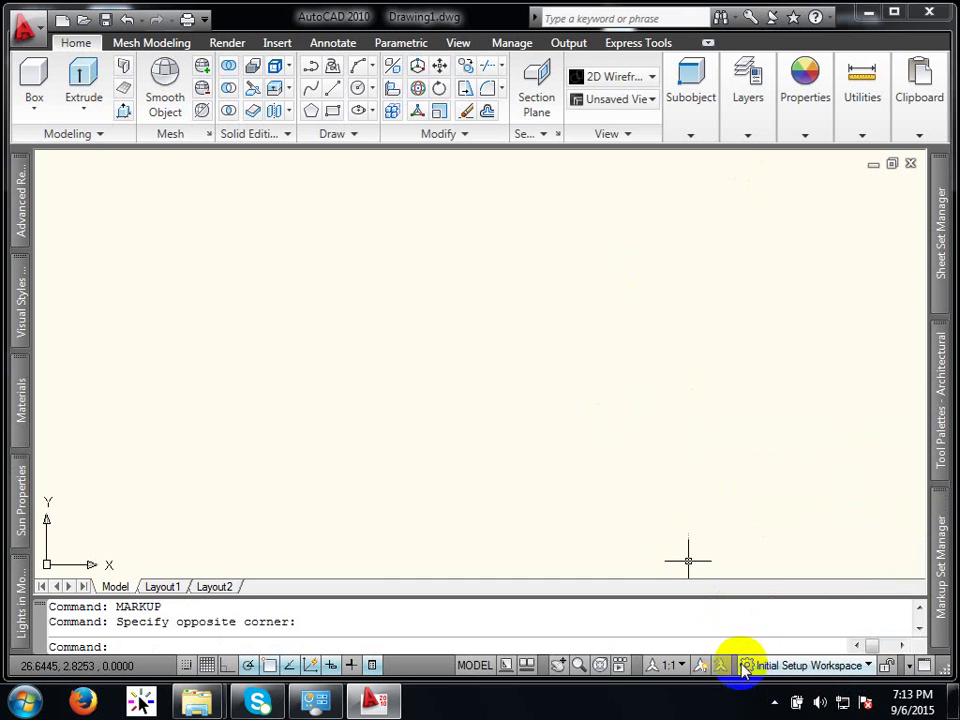
pyautogui.click(866, 667)
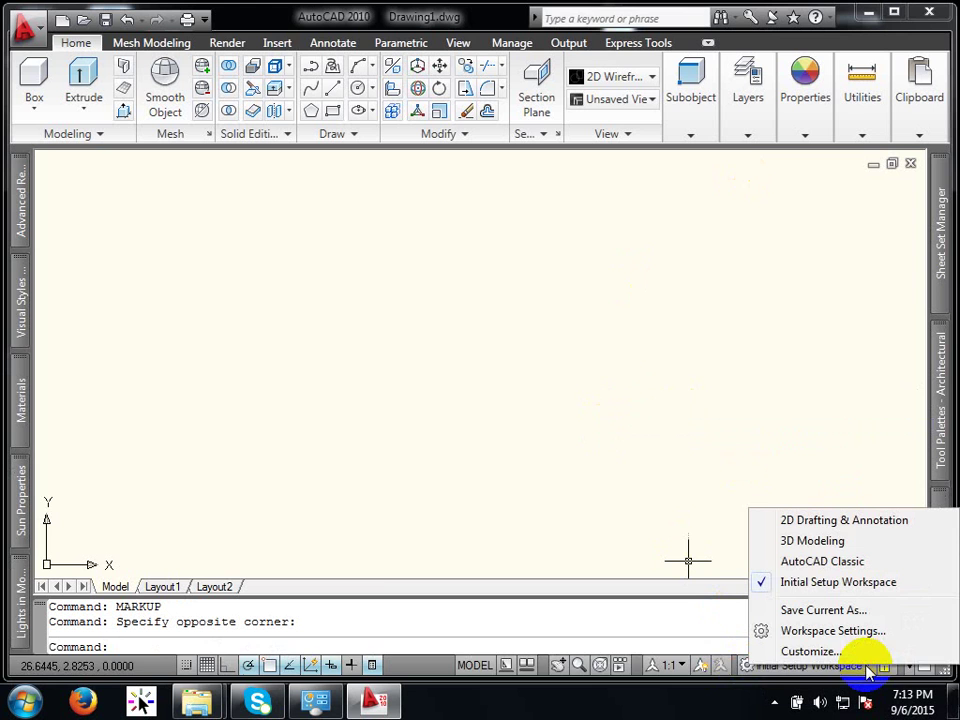
pyautogui.click(807, 562)
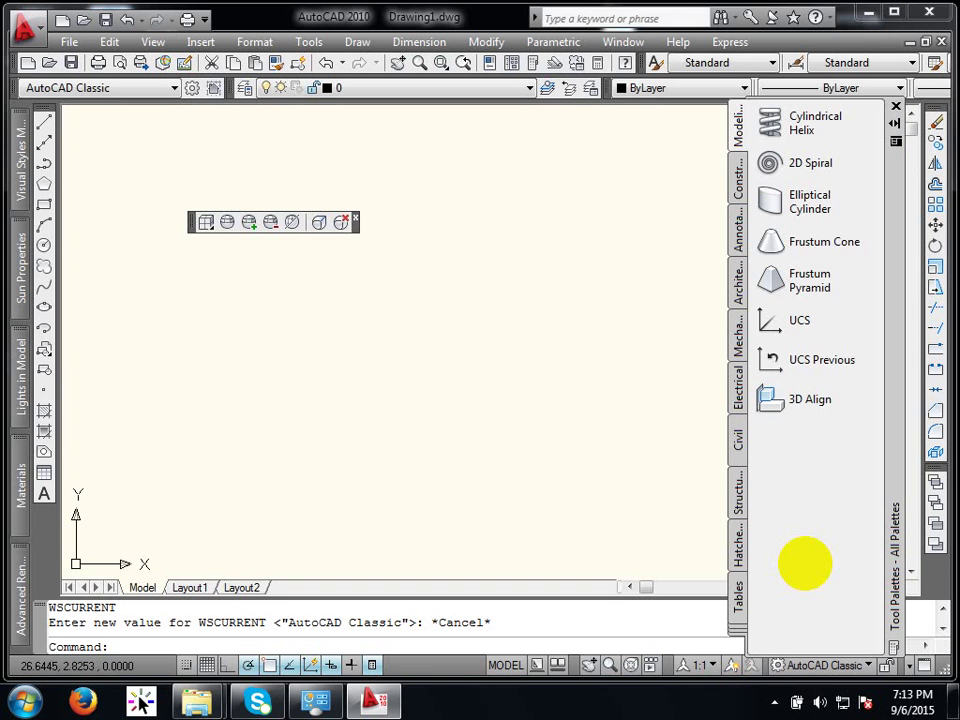
# Close Tool Palettes and the floating 3D Navigation toolbar, then enter op for Options
pyautogui.click(898, 107)
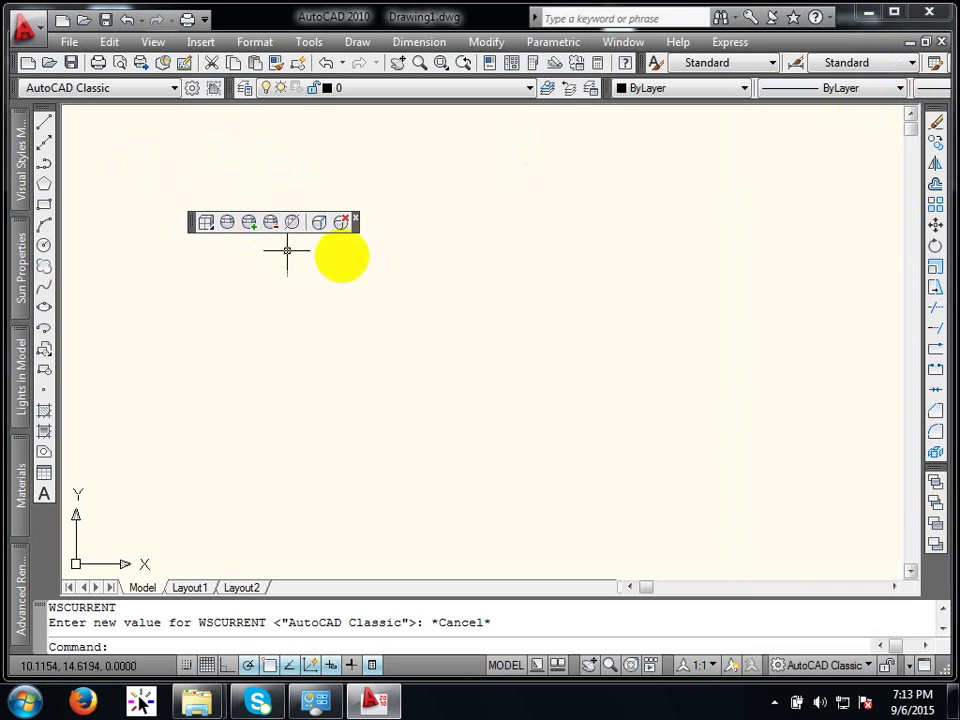
pyautogui.click(355, 217)
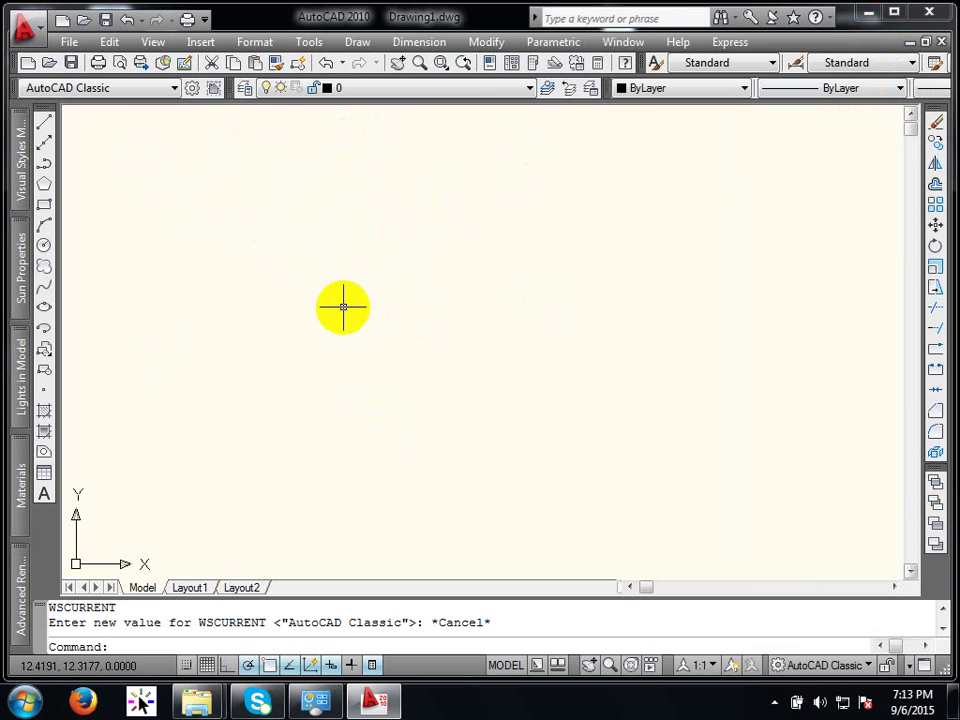
pyautogui.press('Escape')
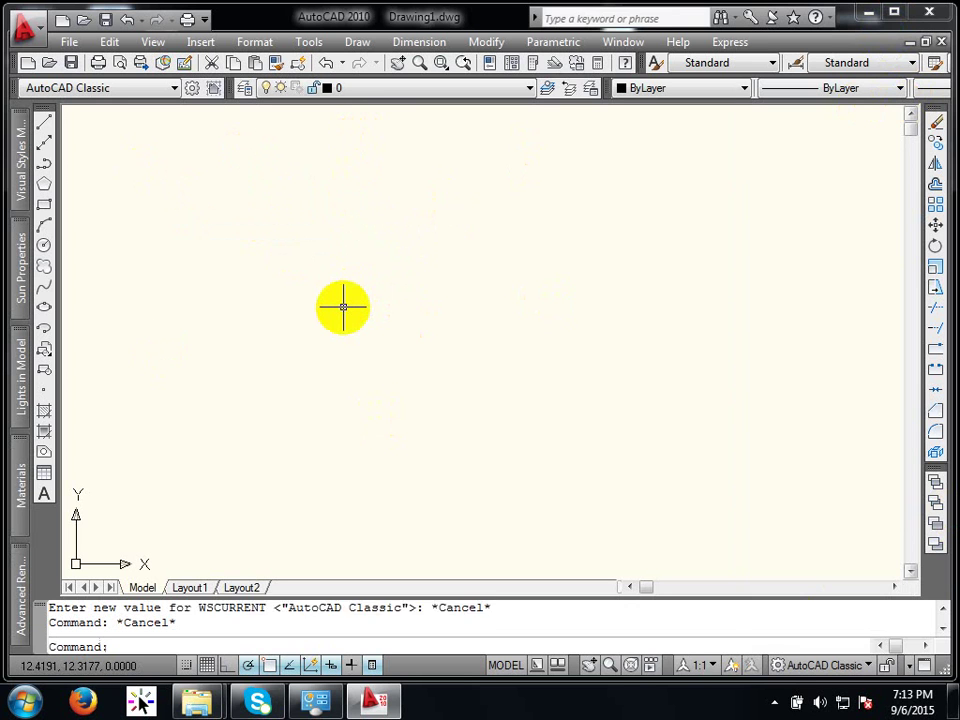
pyautogui.press('Escape')
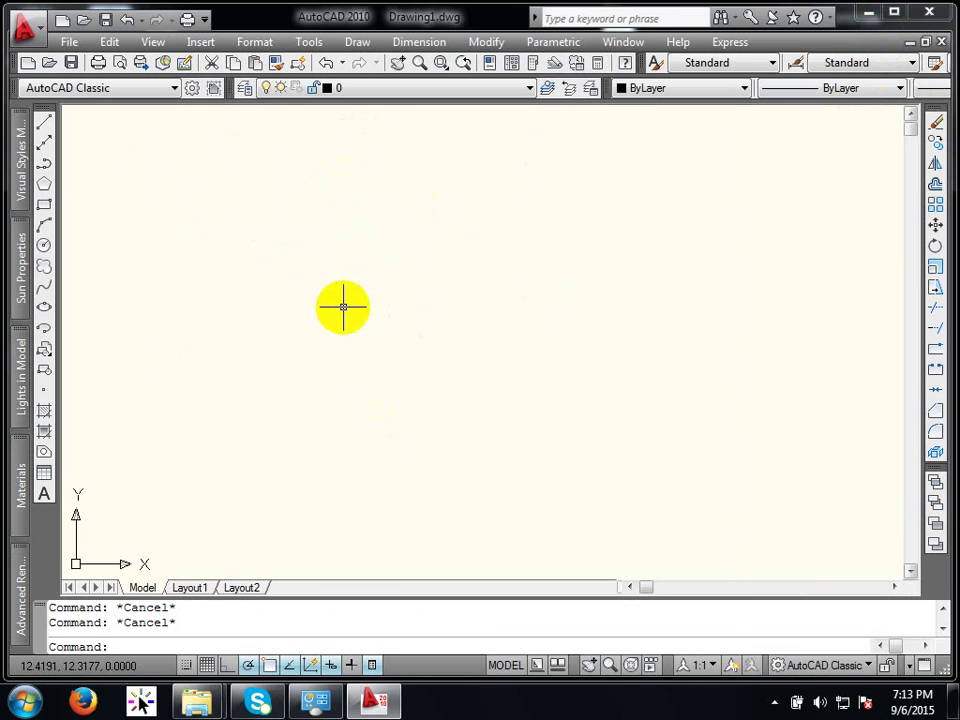
pyautogui.write('op')
# Change the model space background colour to Black in Options
pyautogui.press('Return')
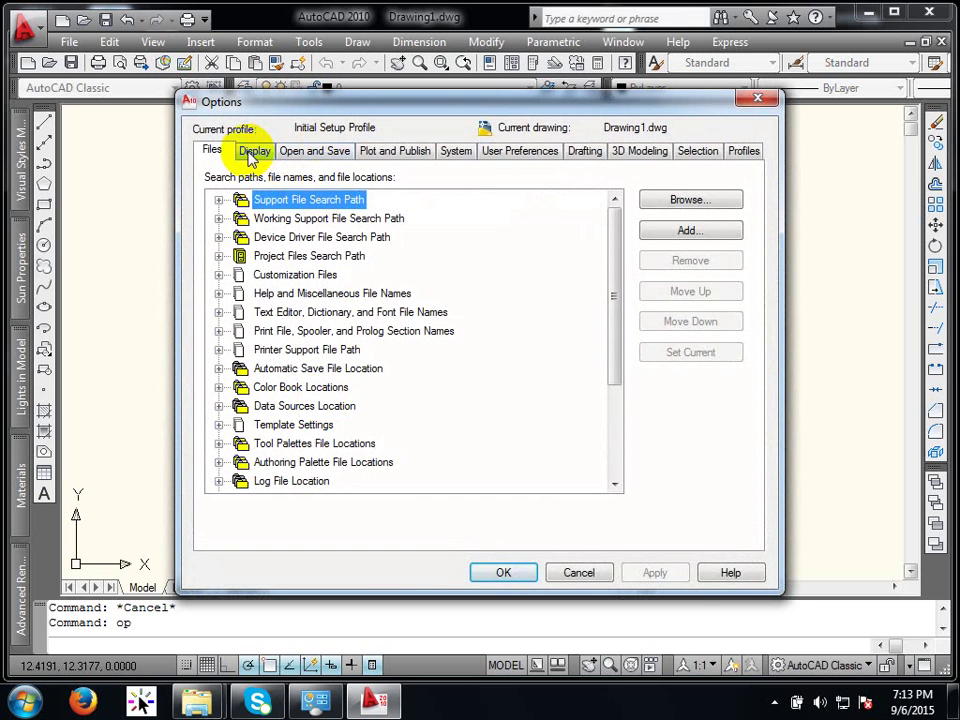
pyautogui.click(252, 151)
pyautogui.click(293, 392)
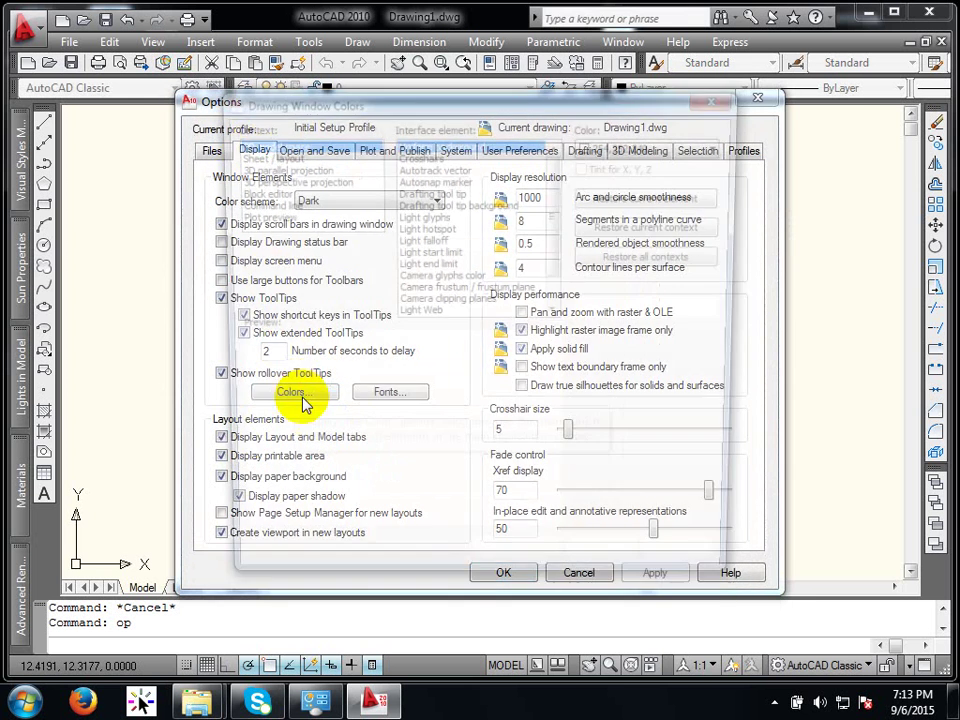
pyautogui.click(672, 145)
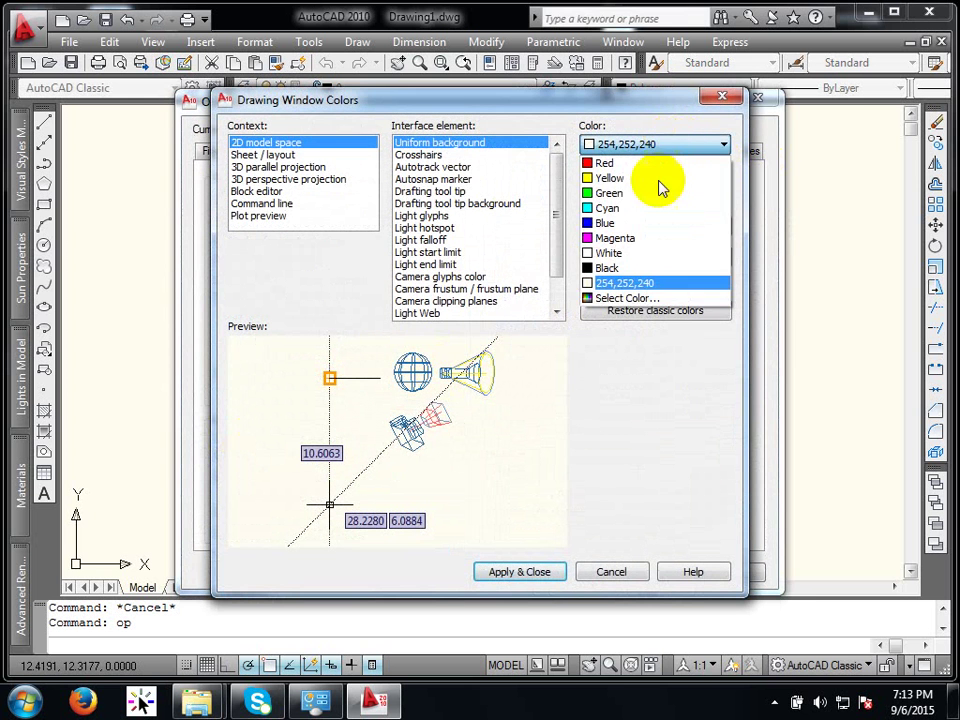
pyautogui.click(643, 266)
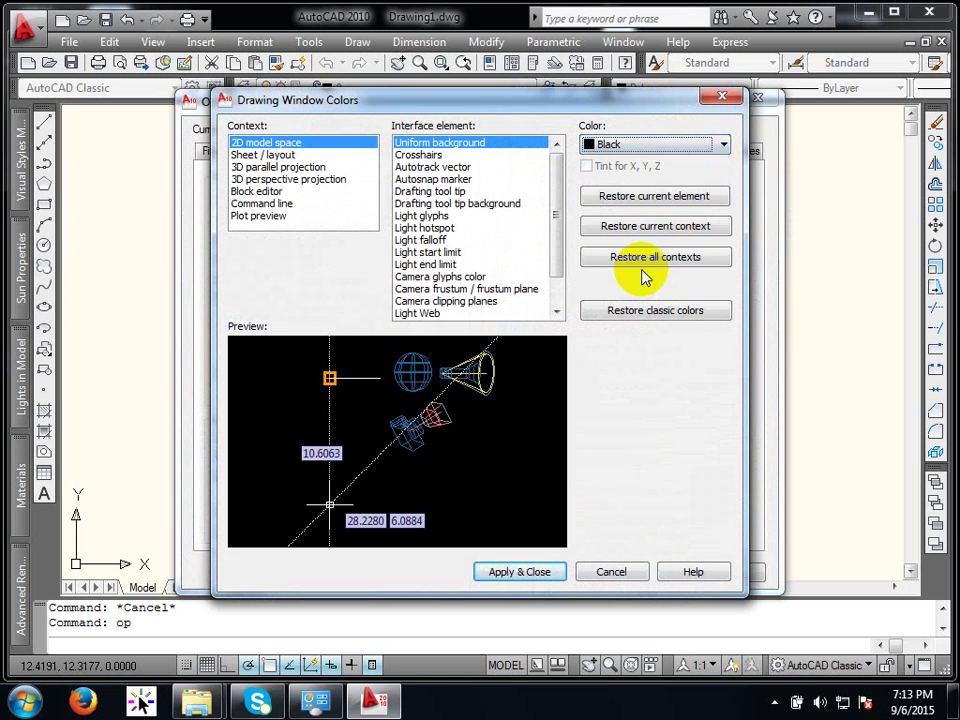
pyautogui.click(521, 572)
pyautogui.click(655, 572)
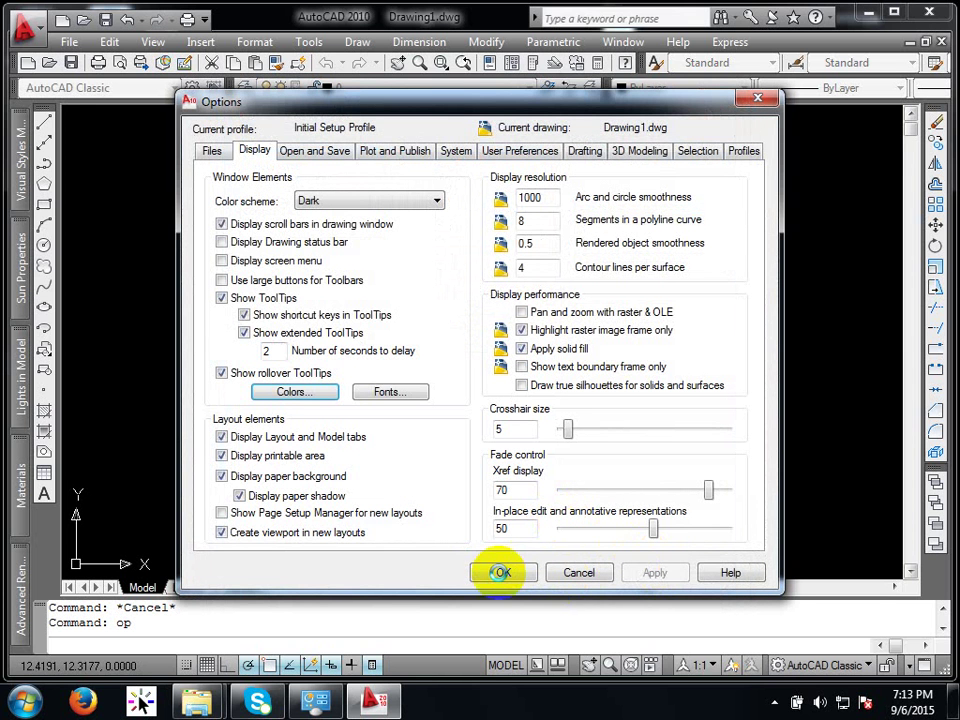
pyautogui.click(504, 574)
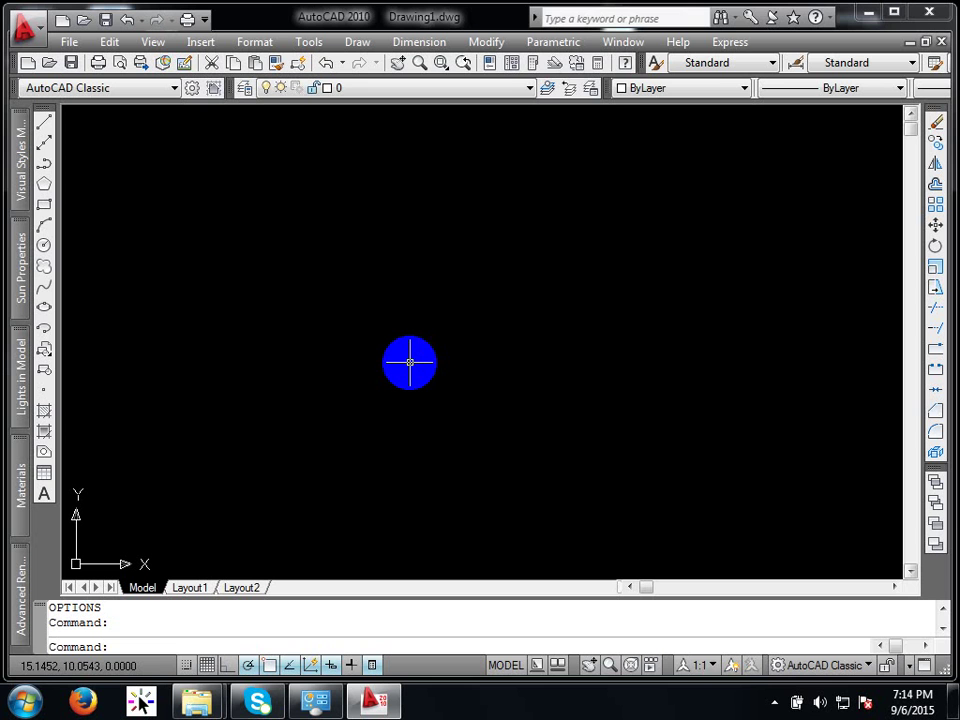
# Open the Drawing Units dialog with the UN command
pyautogui.press('Escape')
pyautogui.press('Escape')
pyautogui.write('u')
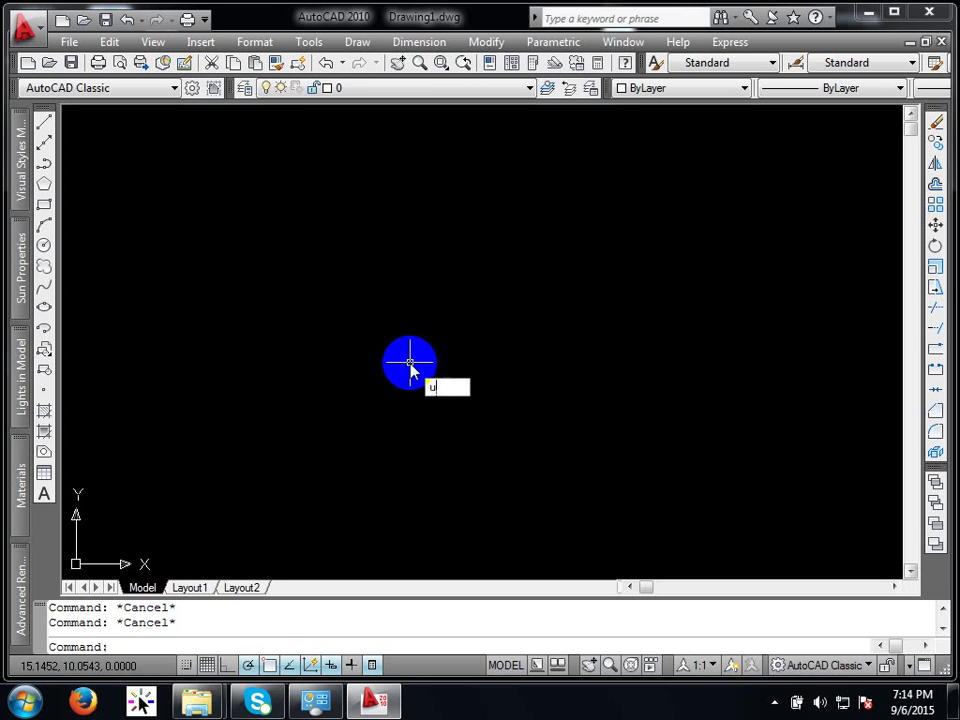
pyautogui.write('n')
pyautogui.press('Return')
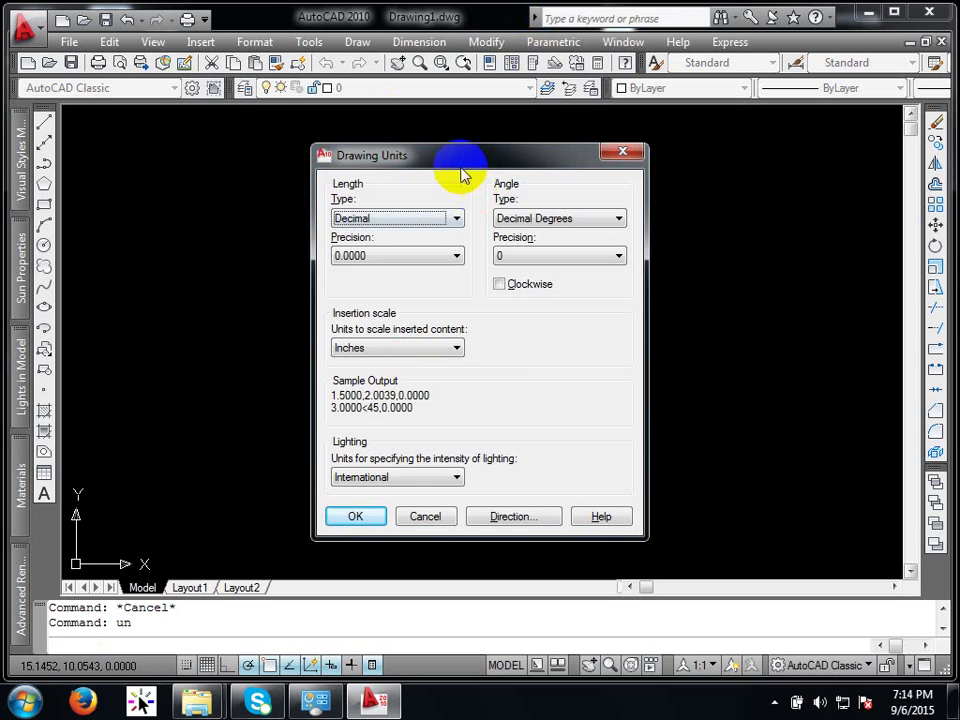
# Choose Architectural length type, 0'-0 1/2" precision and Inches insertion scale, then confirm
pyautogui.moveTo(460, 155); pyautogui.dragTo(494, 163)
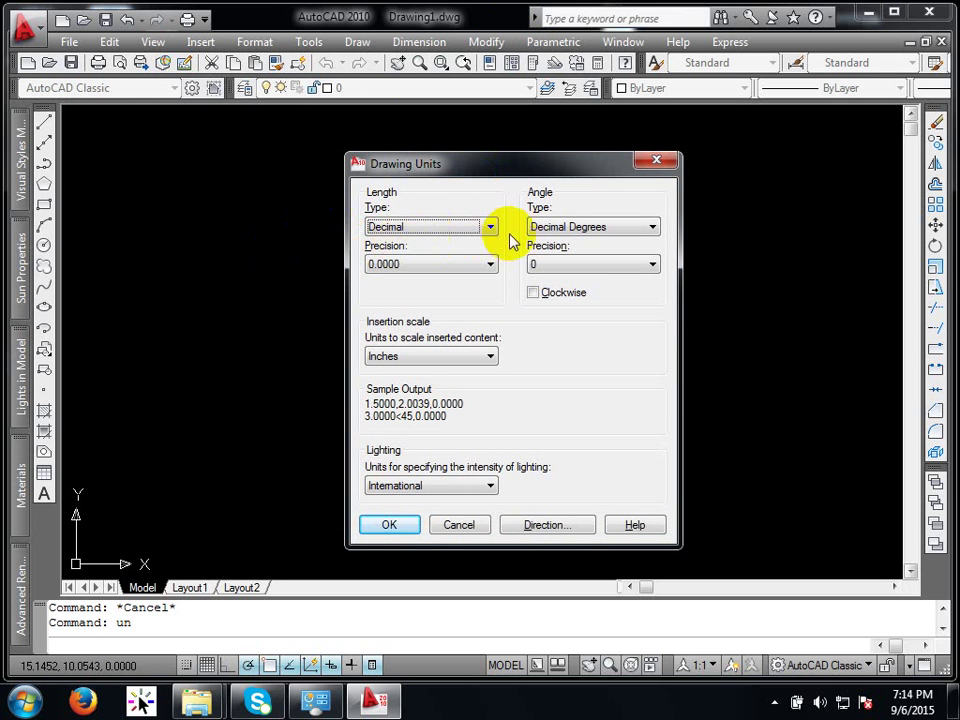
pyautogui.click(492, 228)
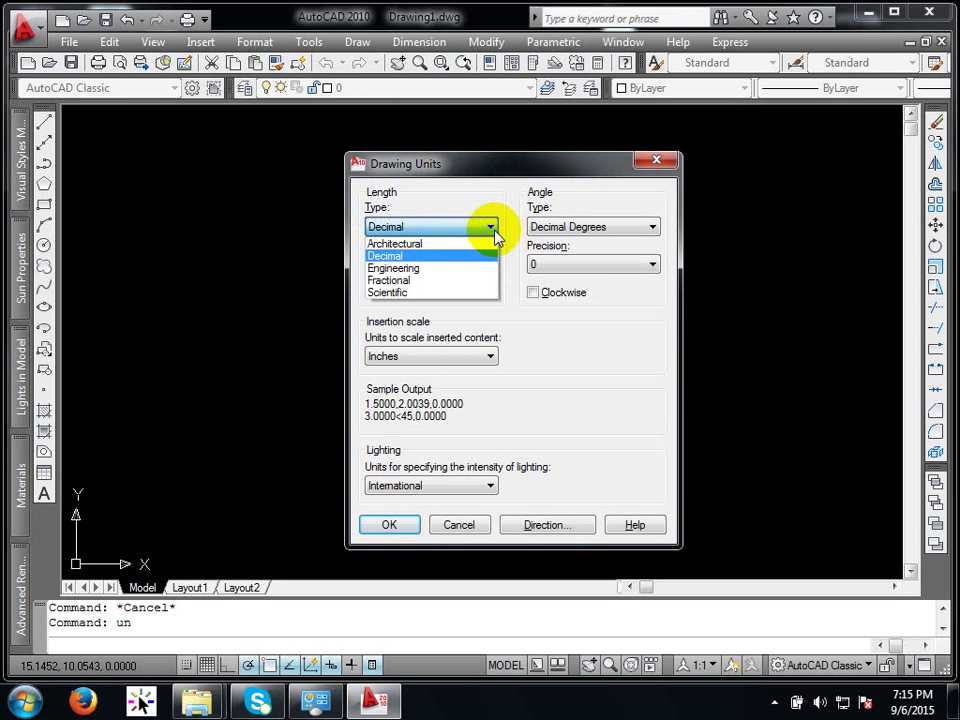
pyautogui.click(418, 246)
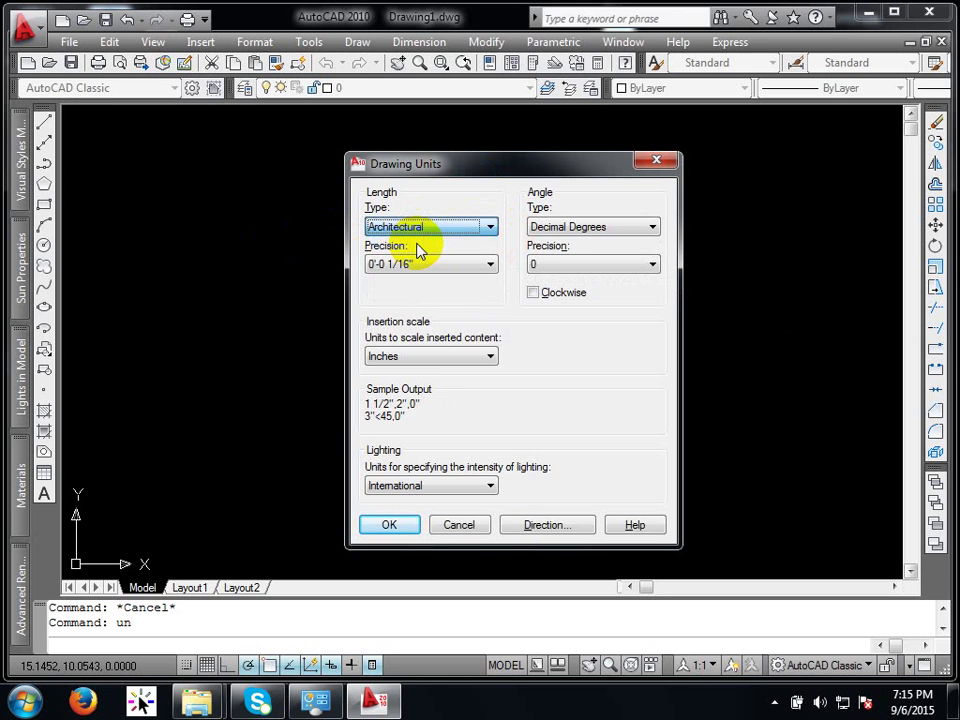
pyautogui.click(435, 266)
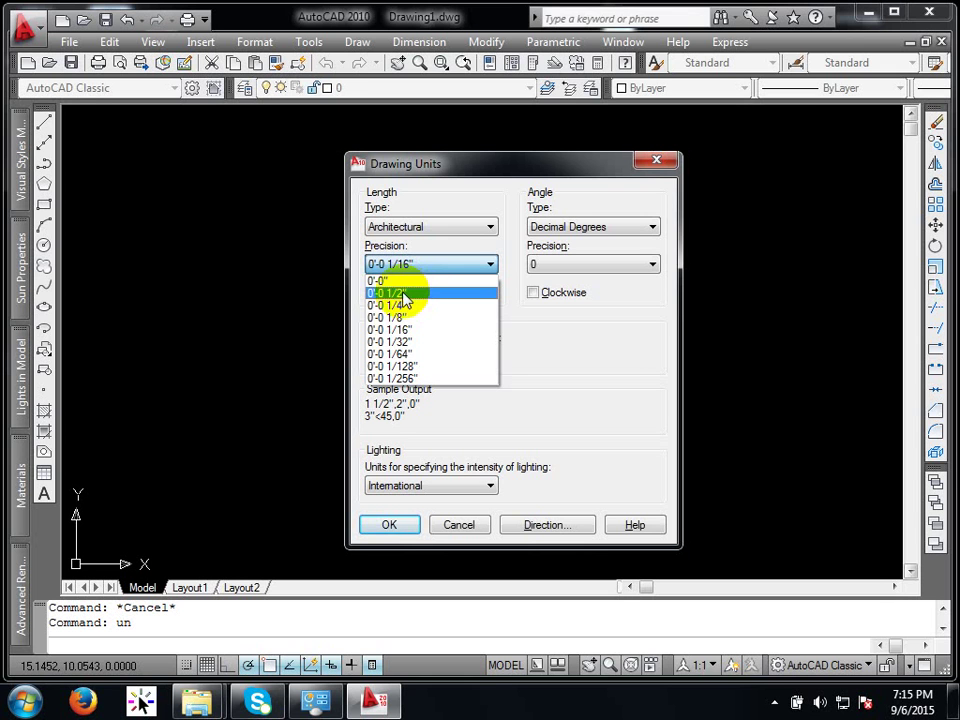
pyautogui.click(412, 294)
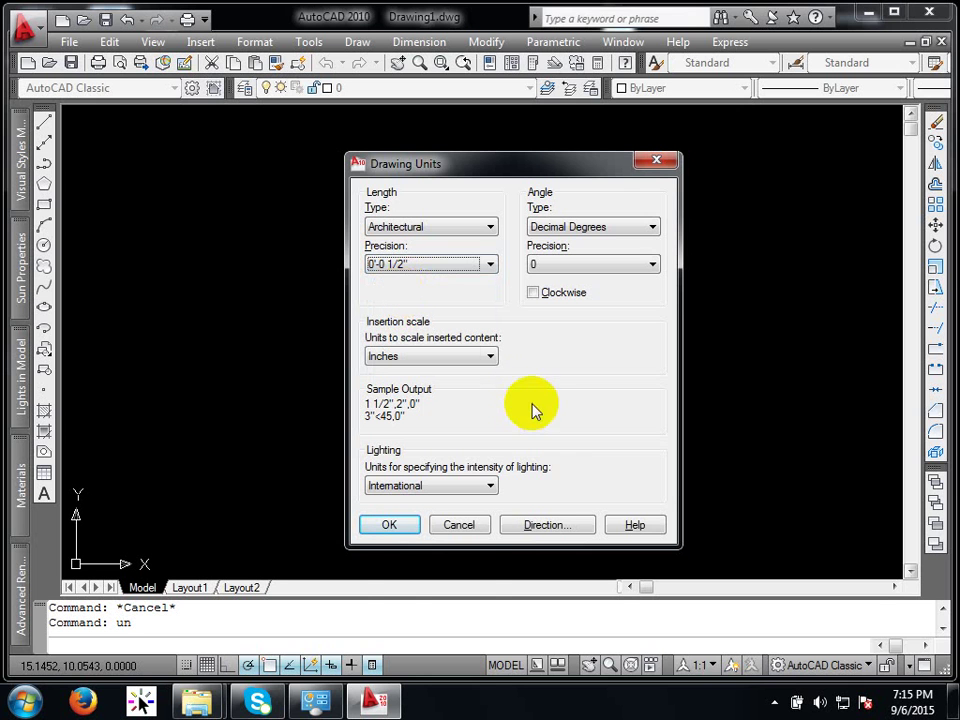
pyautogui.click(450, 364)
pyautogui.click(451, 367)
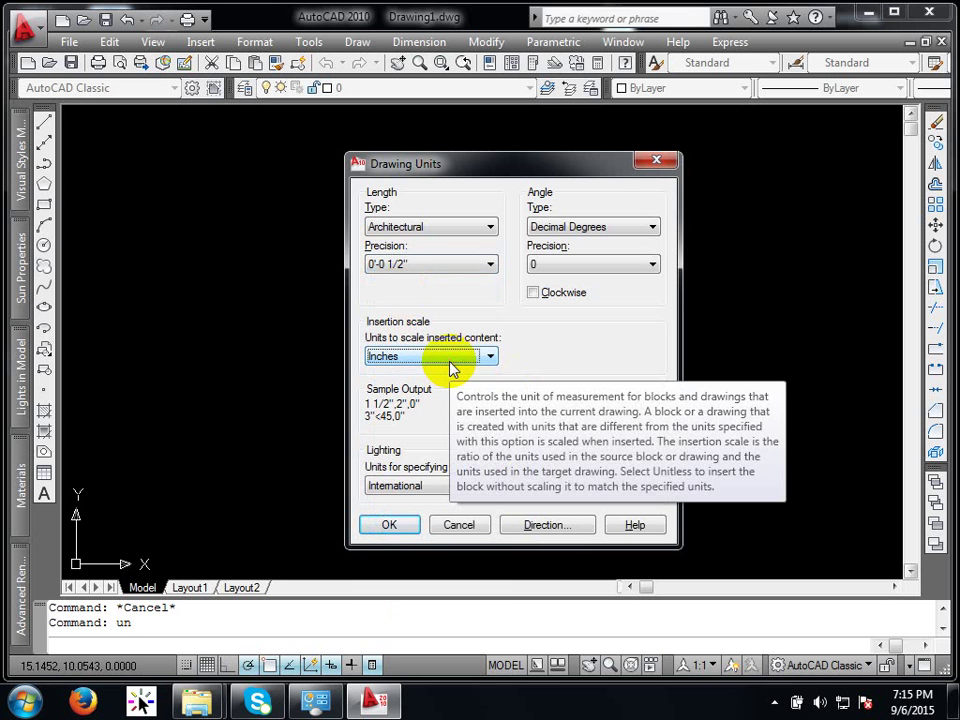
pyautogui.click(393, 527)
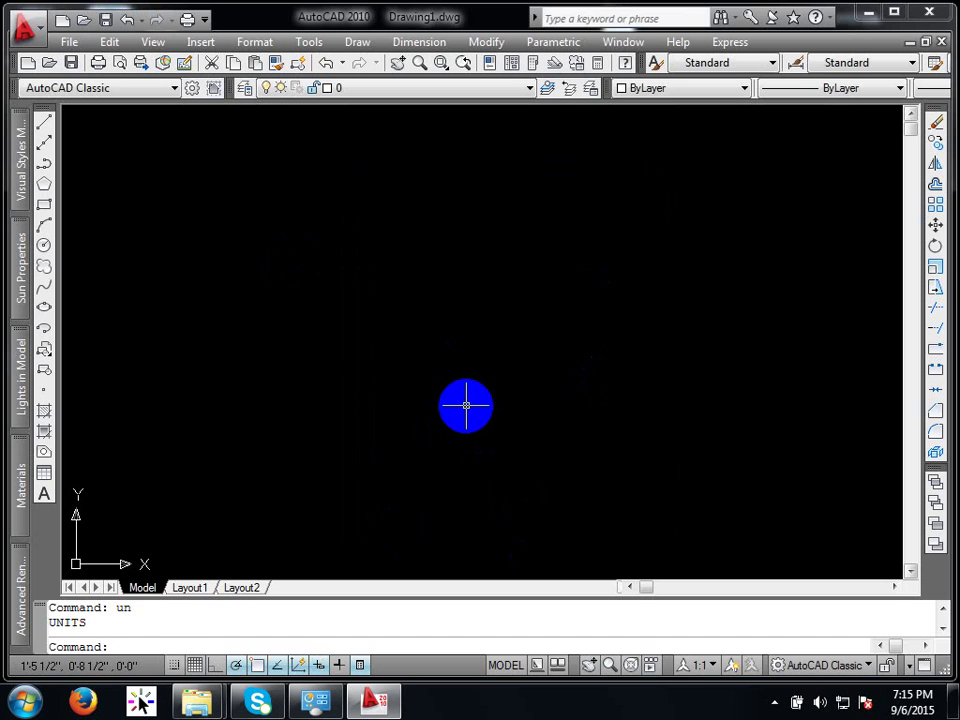
pyautogui.press('Escape')
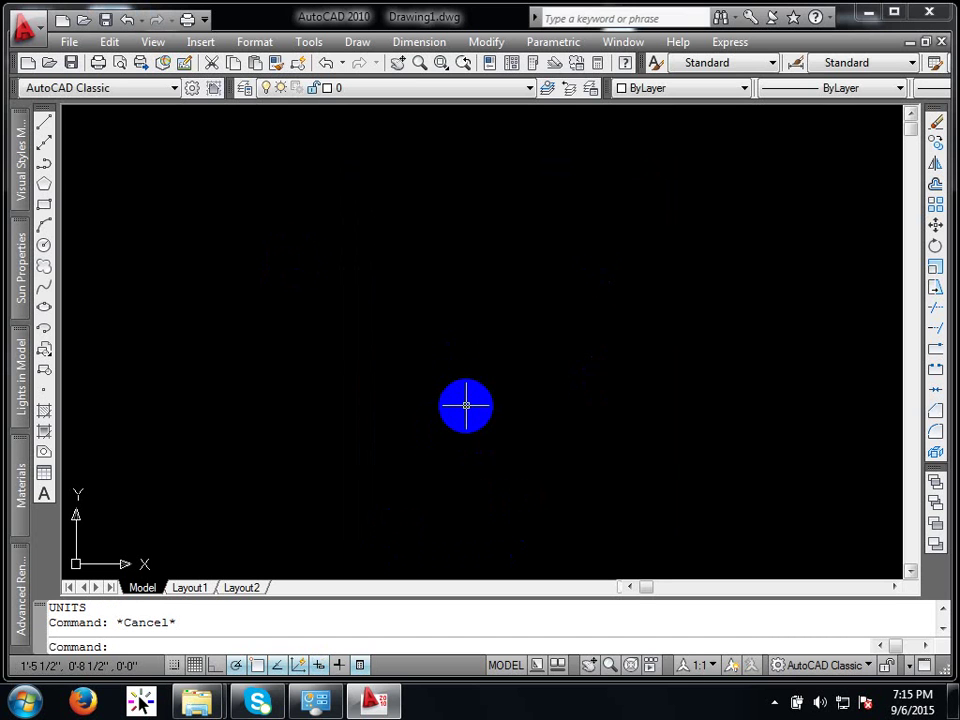
pyautogui.press('Escape')
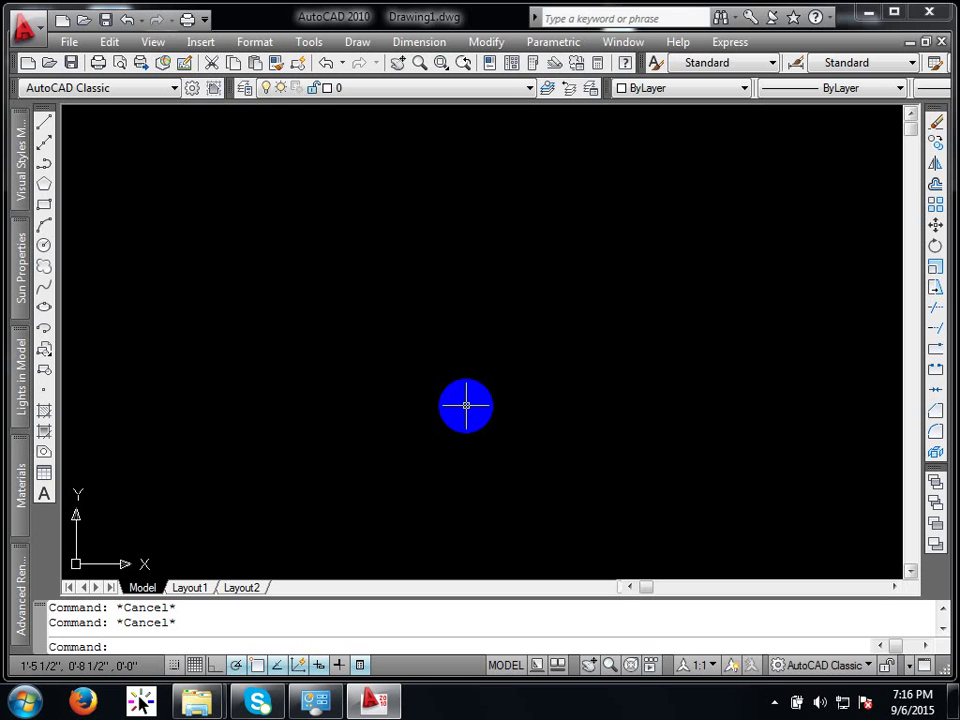
# Reopen Drawing Units via UN and confirm Architectural units at 0'-0 1/2" precision
pyautogui.write('un')
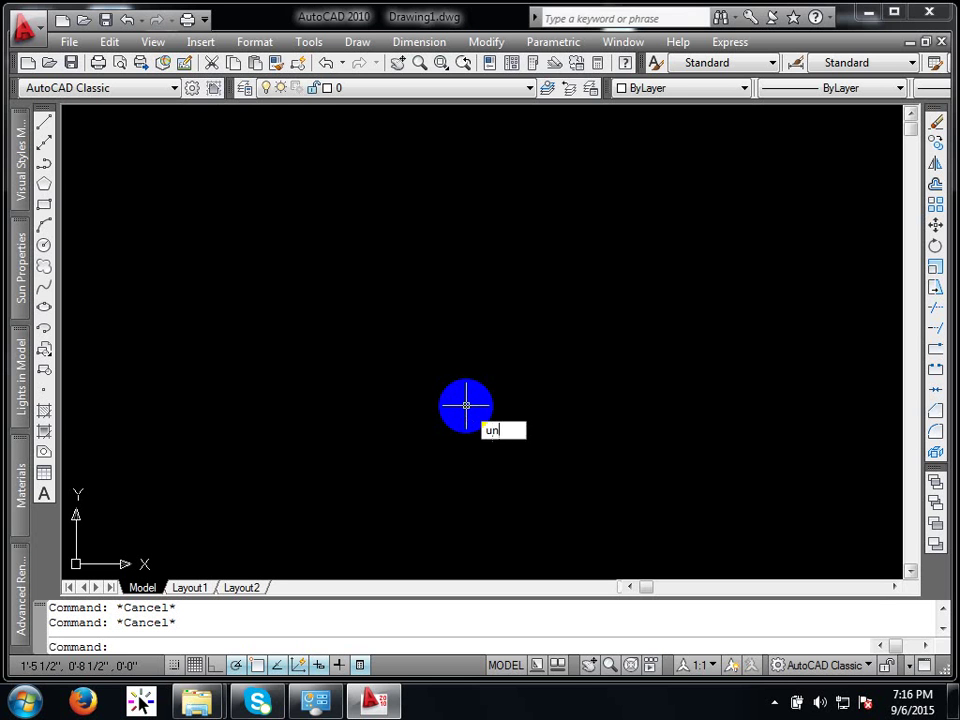
pyautogui.press('Return')
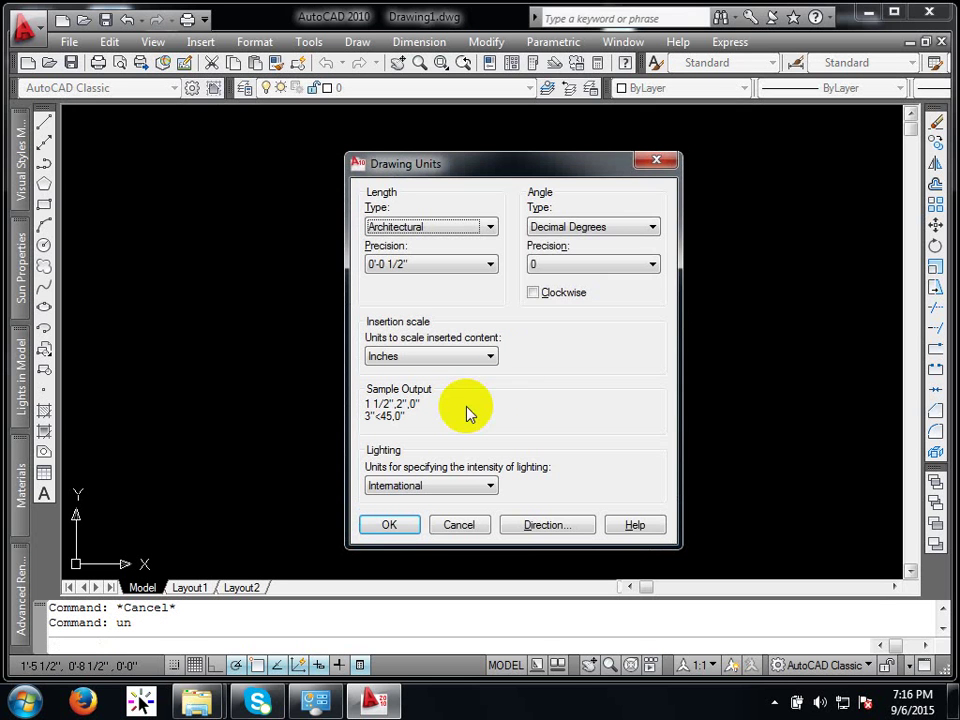
pyautogui.click(445, 264)
pyautogui.click(433, 295)
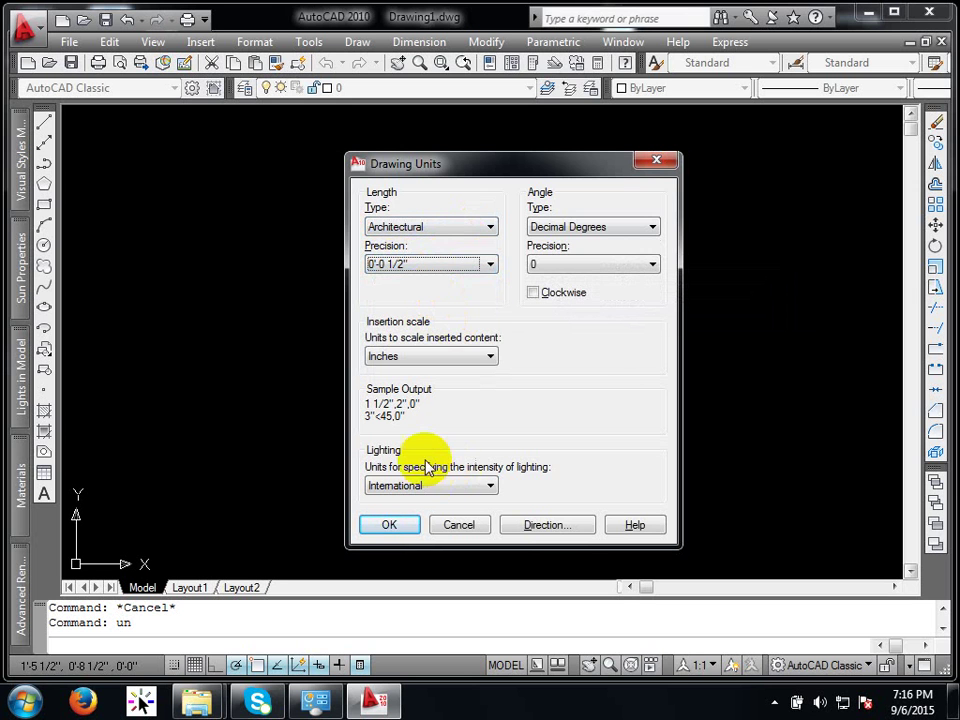
pyautogui.click(389, 524)
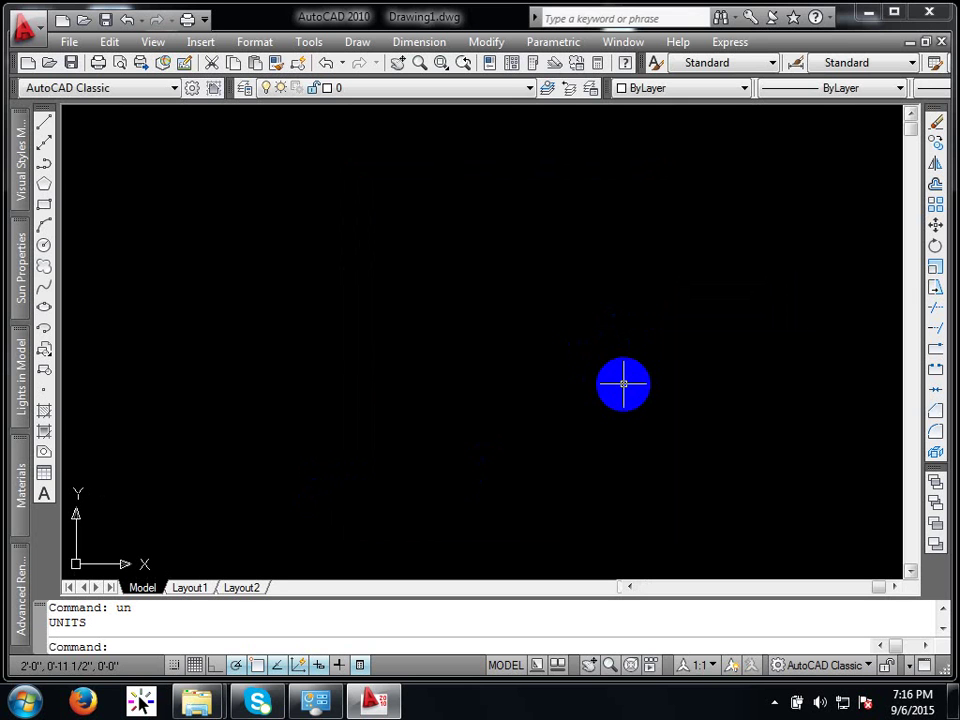
pyautogui.press('Escape')
pyautogui.press('Escape')
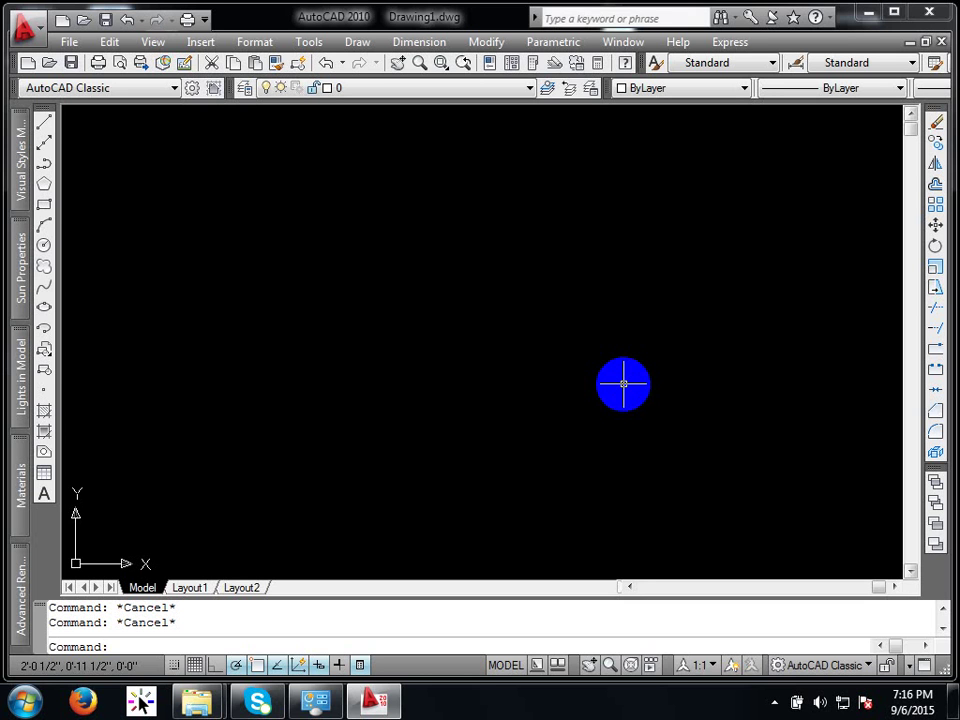
# Run LIMITS, keeping lower left 0'-0",0'-0" and setting upper right to 100',100'
pyautogui.write('lim')
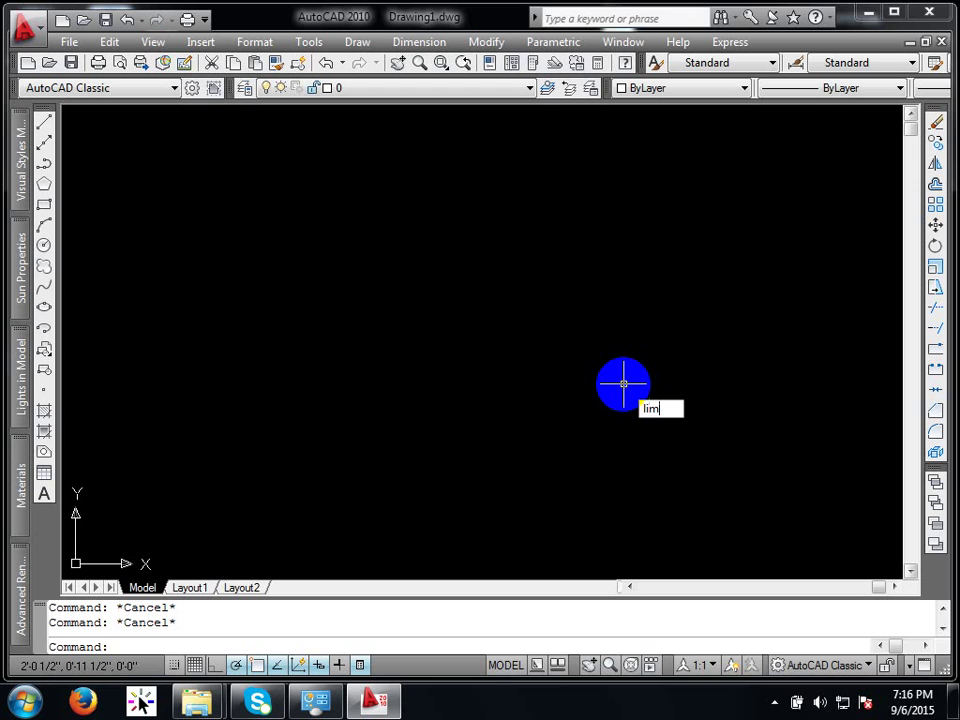
pyautogui.write('its')
pyautogui.press('Return')
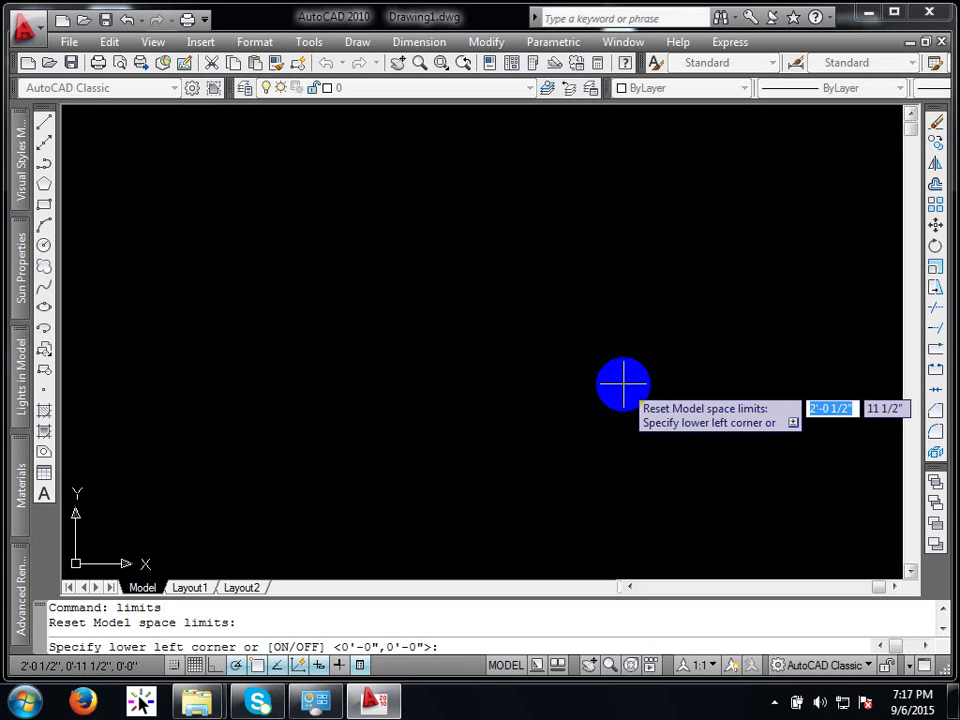
pyautogui.press('Return')
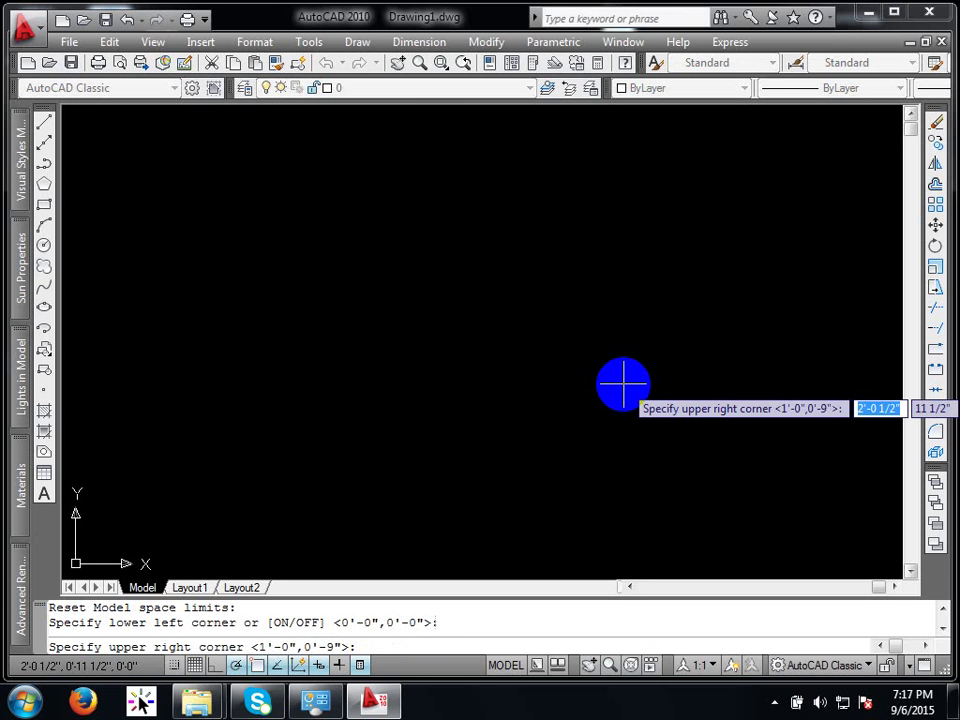
pyautogui.write('1')
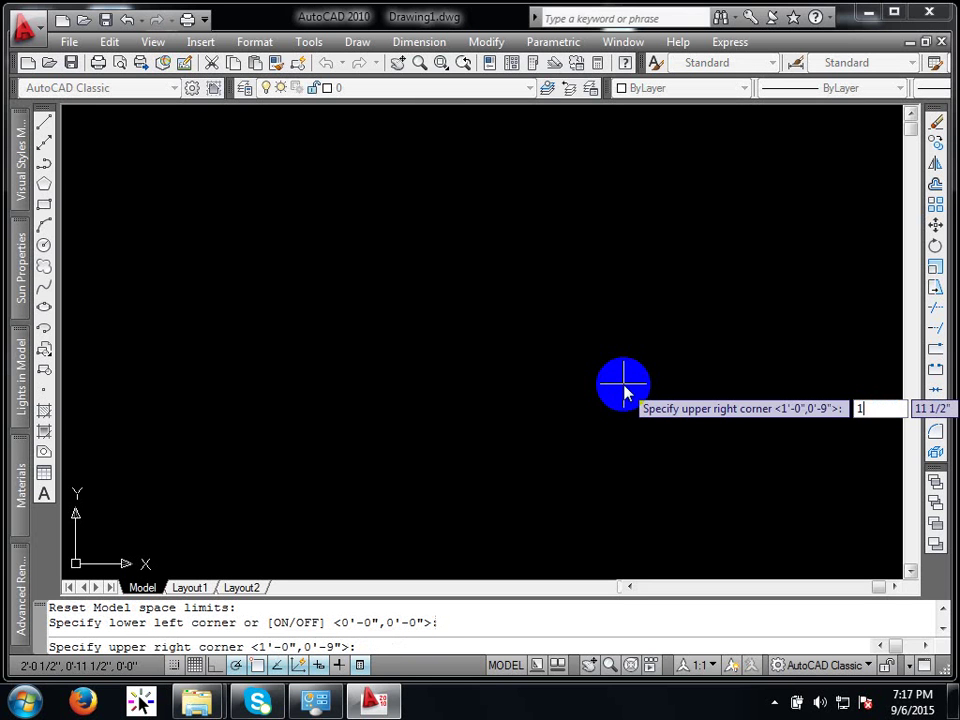
pyautogui.write('00')
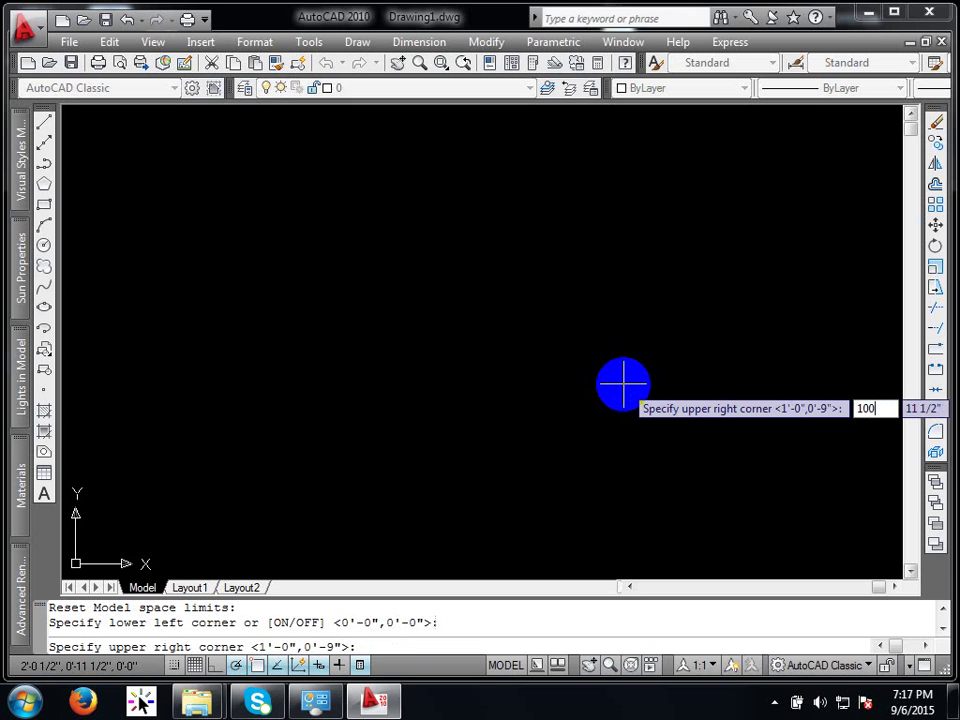
pyautogui.write("'")
pyautogui.press('Tab')
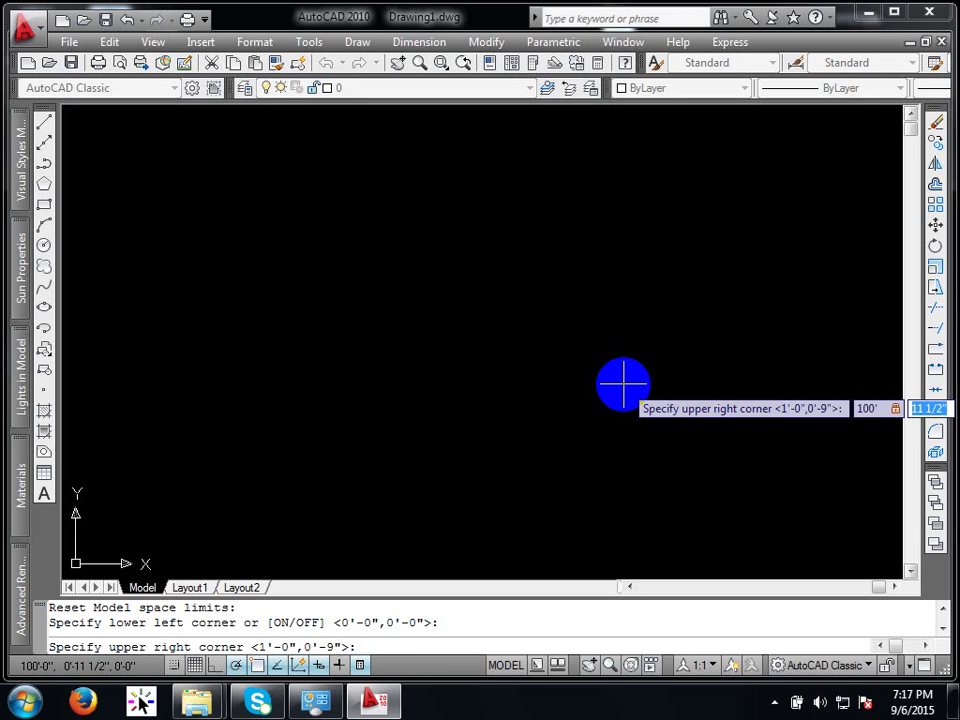
pyautogui.write('100')
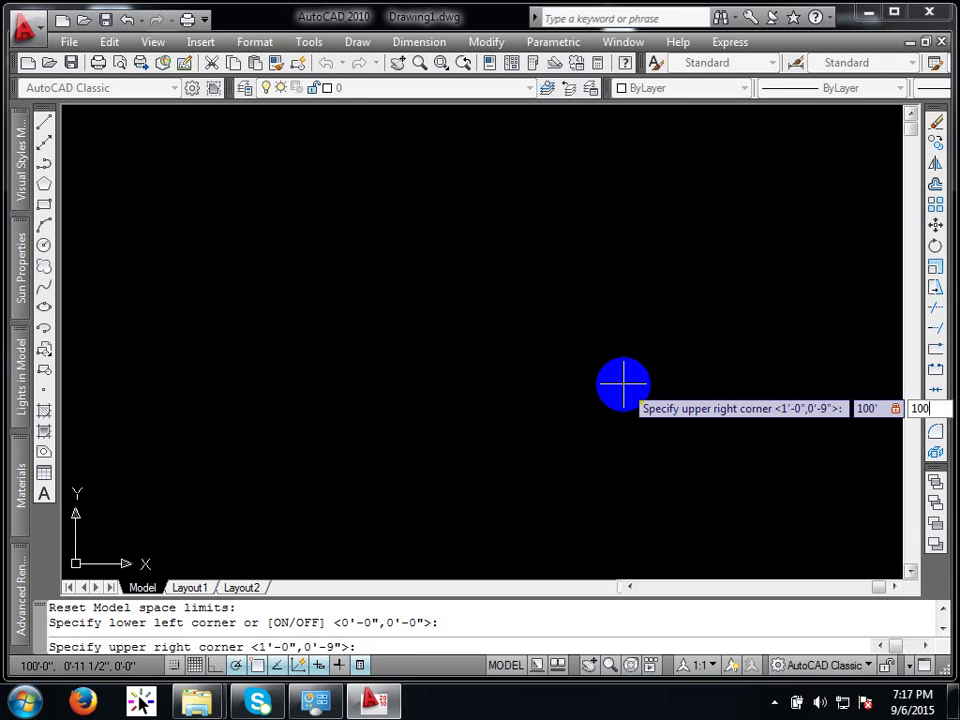
pyautogui.write("'")
pyautogui.press('Return')
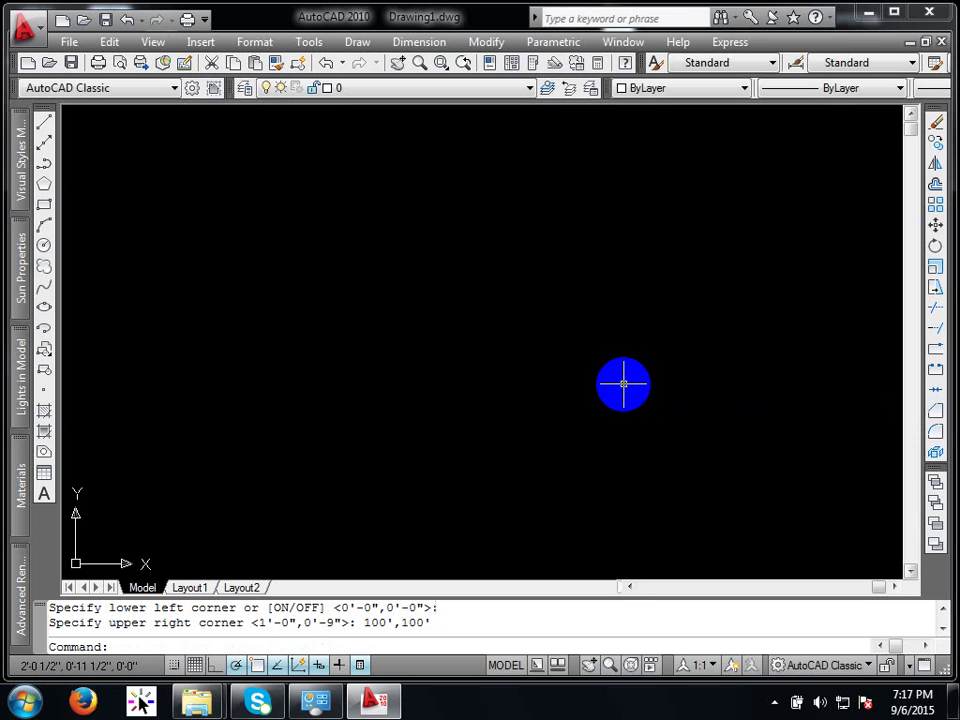
pyautogui.press('Escape')
pyautogui.press('Escape')
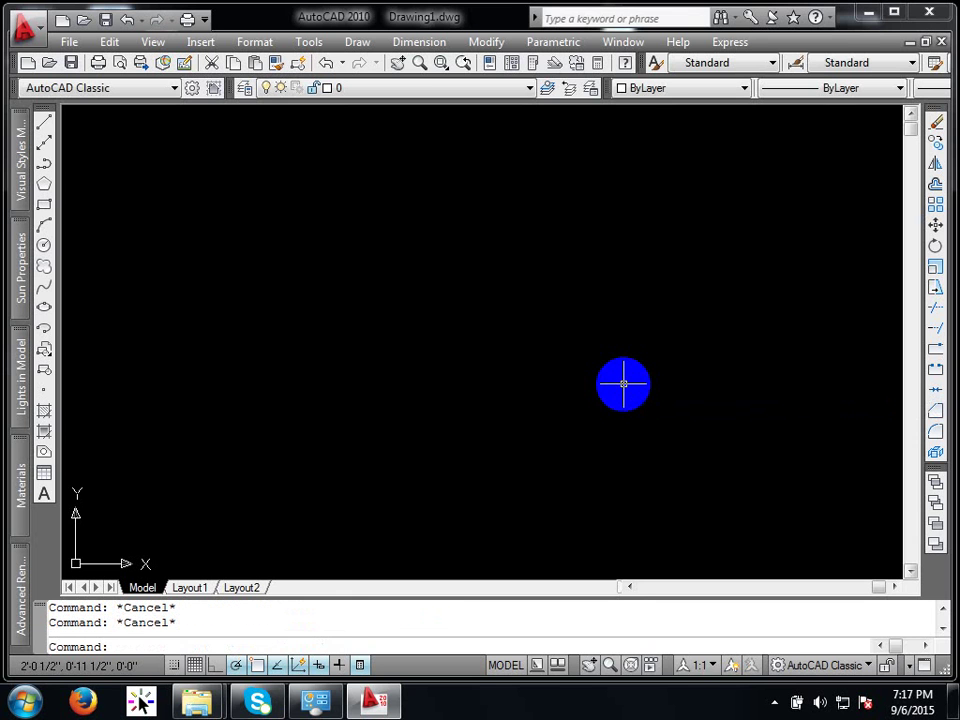
# Rerun LIMITS, entering 100',100' again for the upper right corner
pyautogui.write('lim')
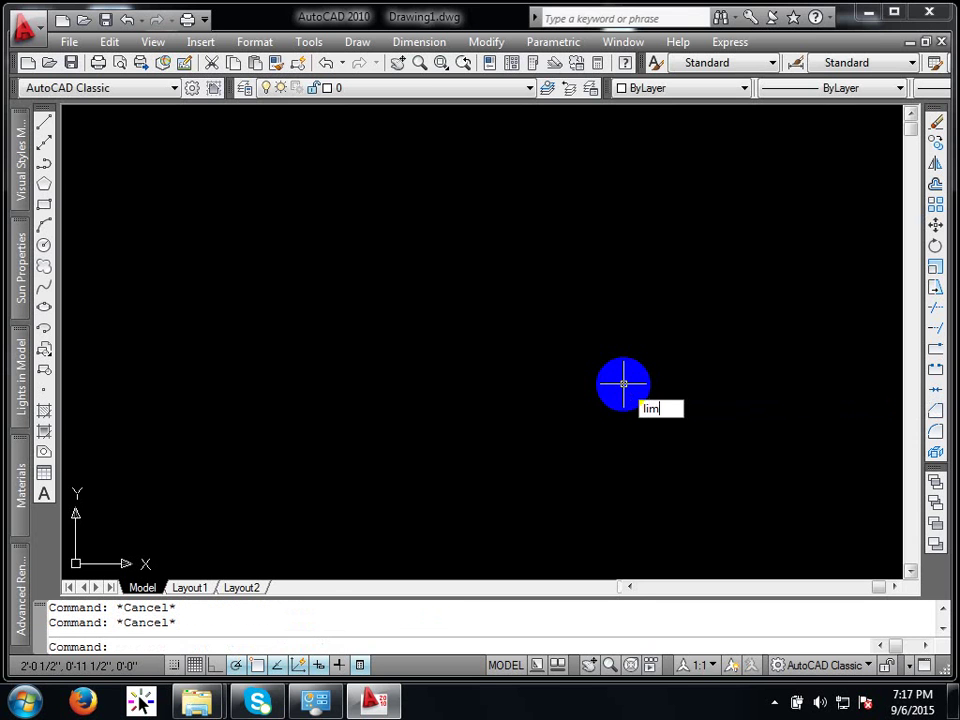
pyautogui.write('its')
pyautogui.press('Return')
pyautogui.press('Return')
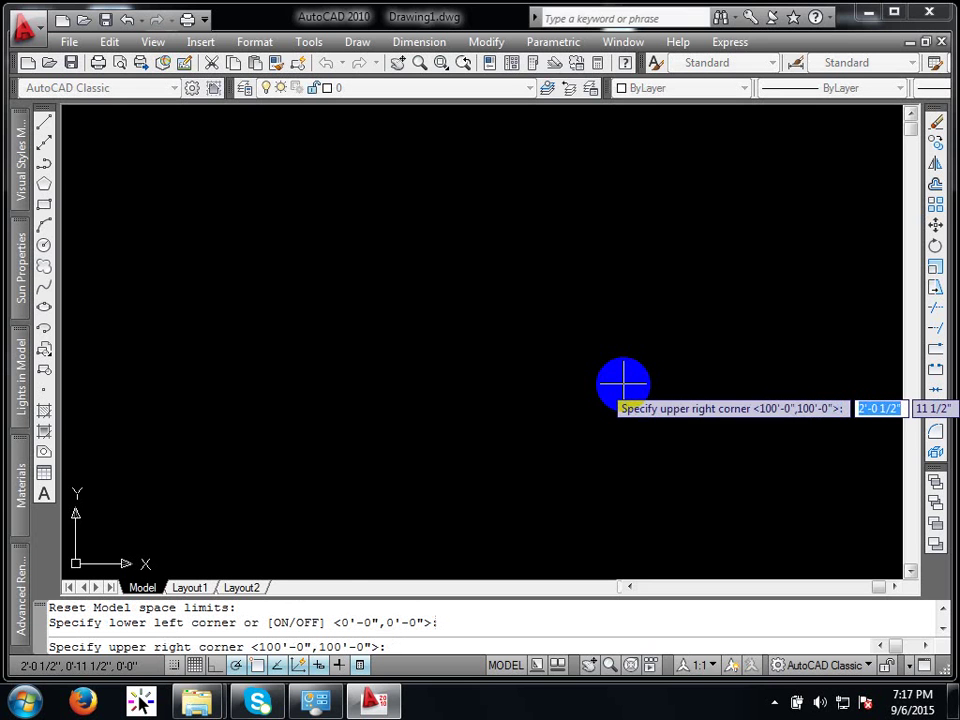
pyautogui.write('100')
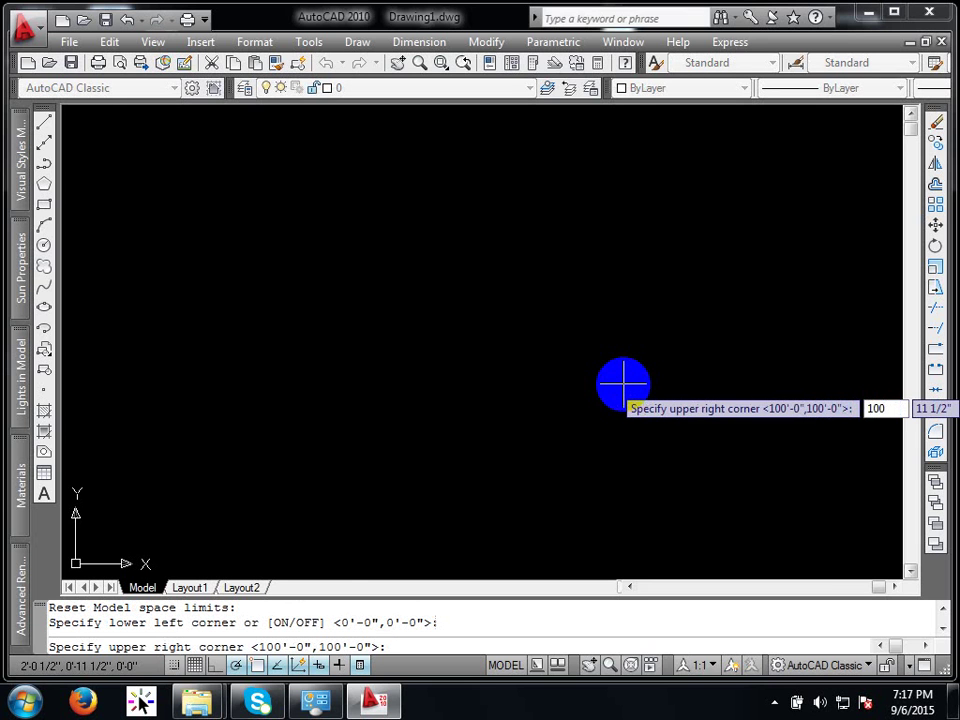
pyautogui.write("'")
pyautogui.press('Tab')
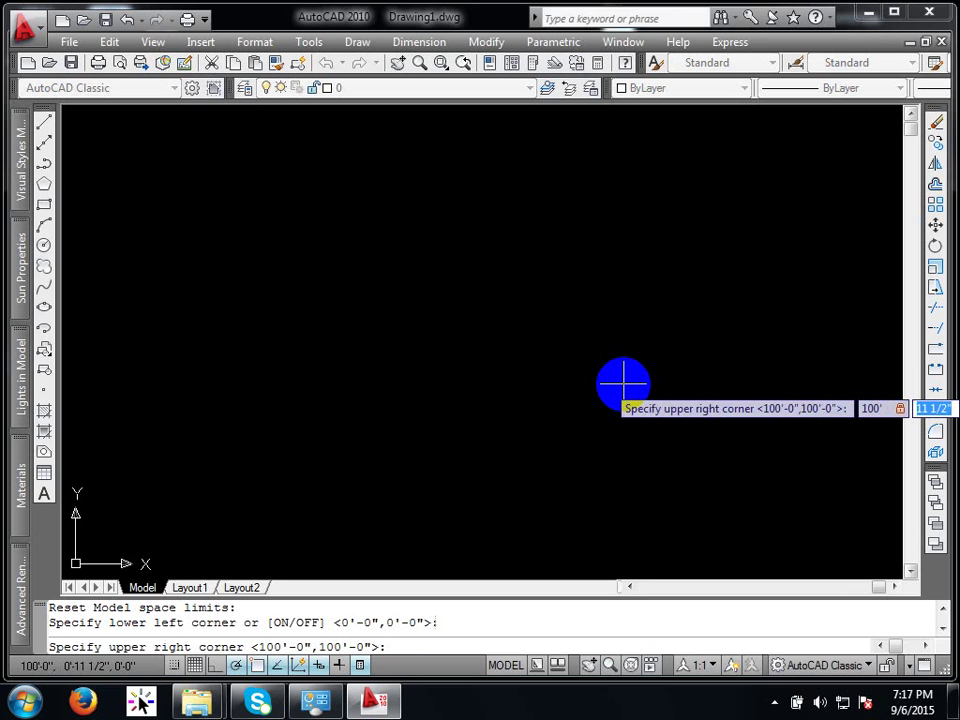
pyautogui.write("100'")
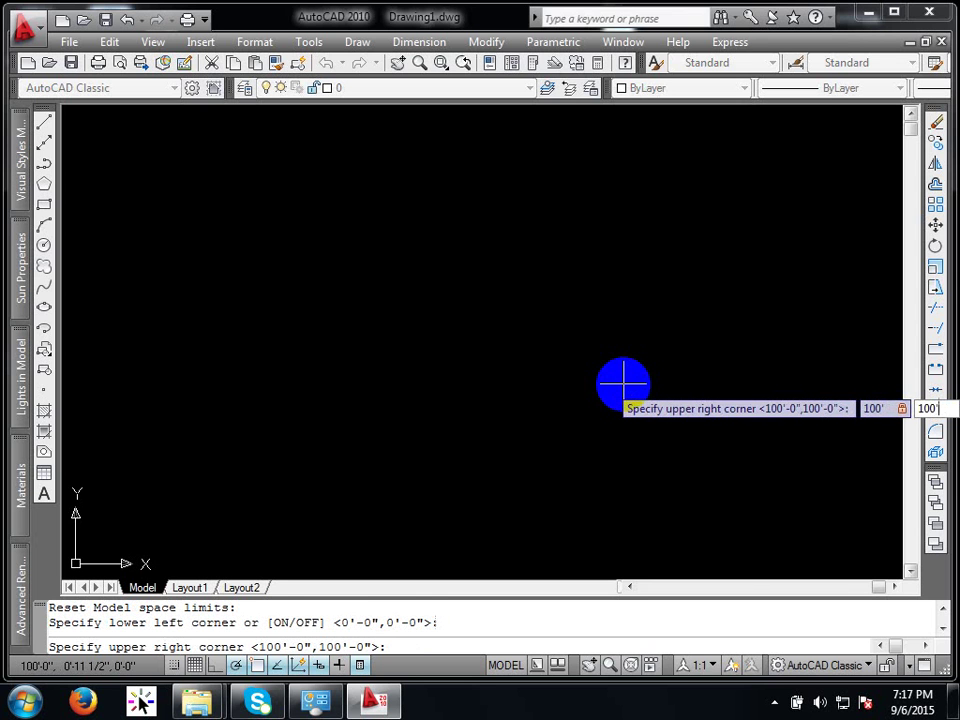
pyautogui.press('Return')
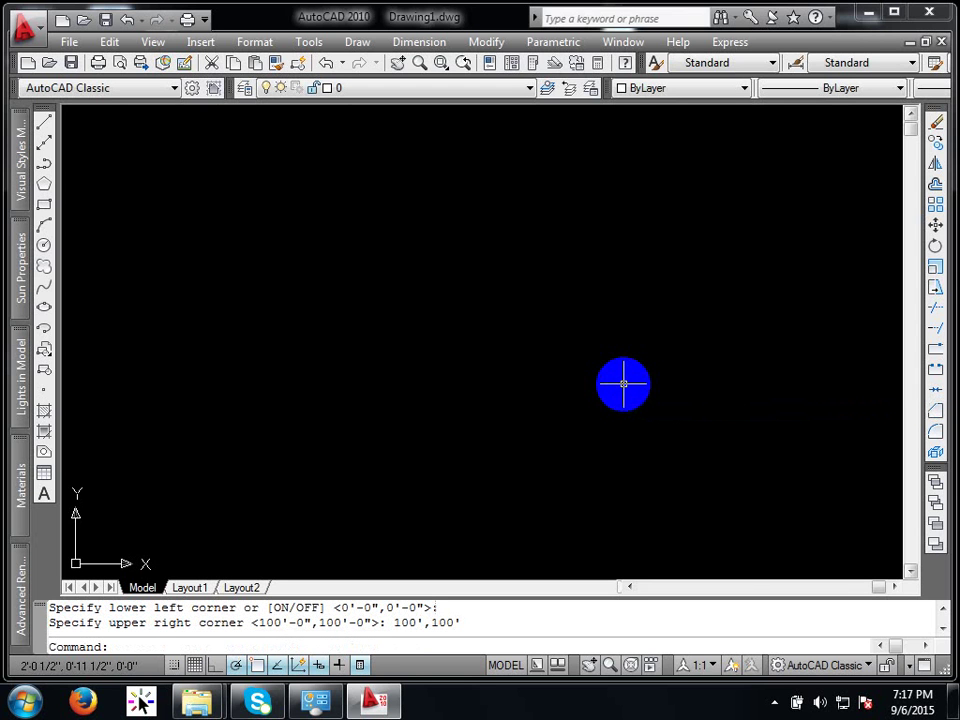
# Zoom to the drawing extents with Z, E
pyautogui.write('z')
pyautogui.press('Return')
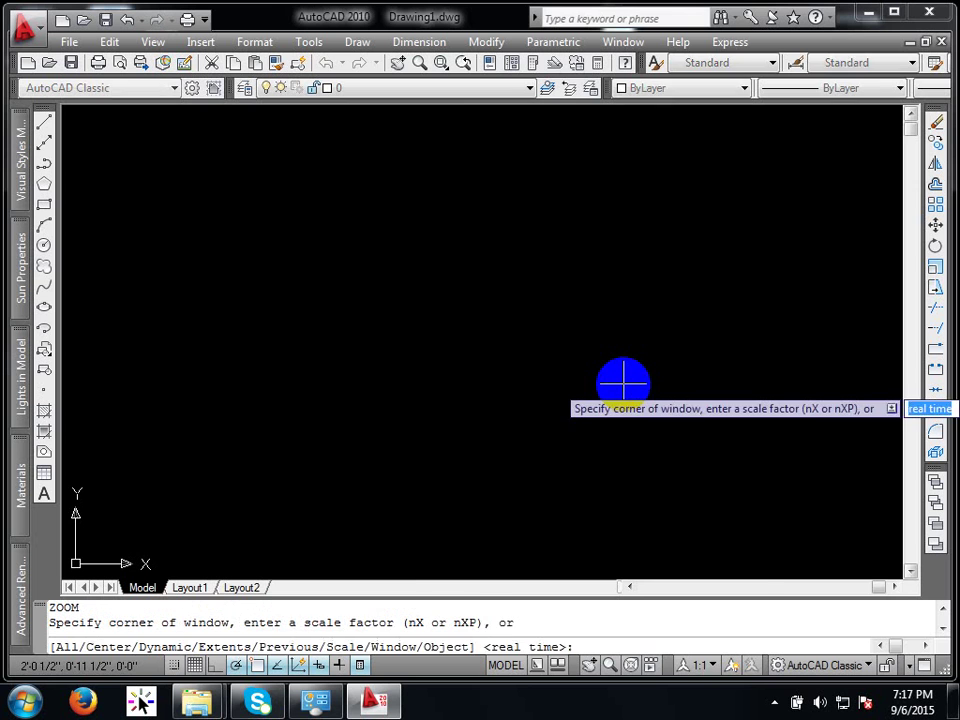
pyautogui.write('e')
pyautogui.press('Return')
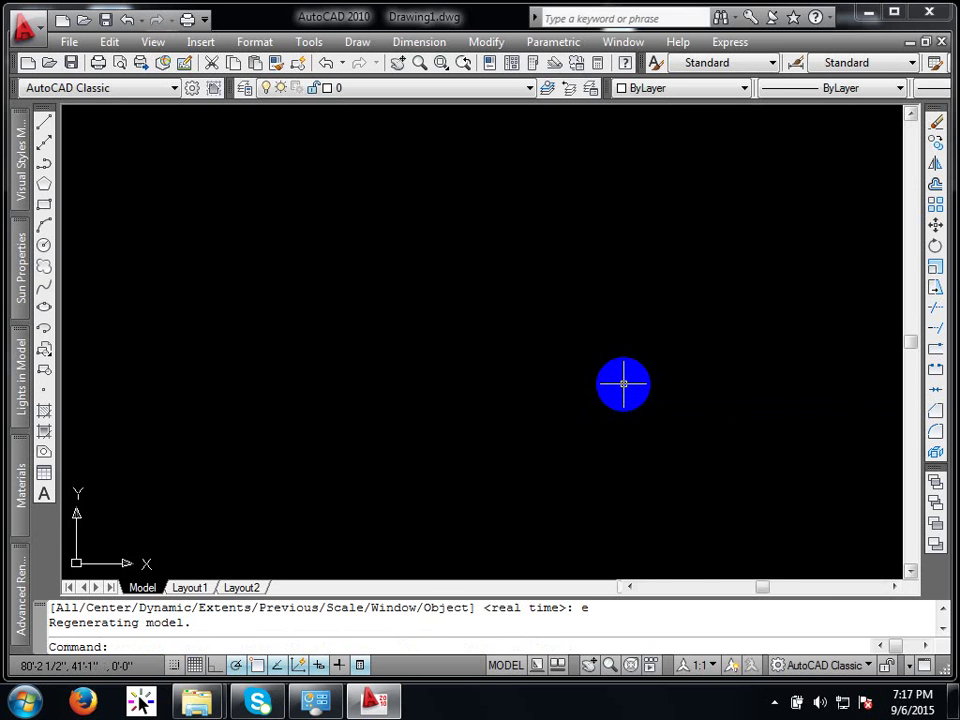
# Zoom All to show the full 100' by 100' limits, then pan slightly
pyautogui.write('z')
pyautogui.press('Return')
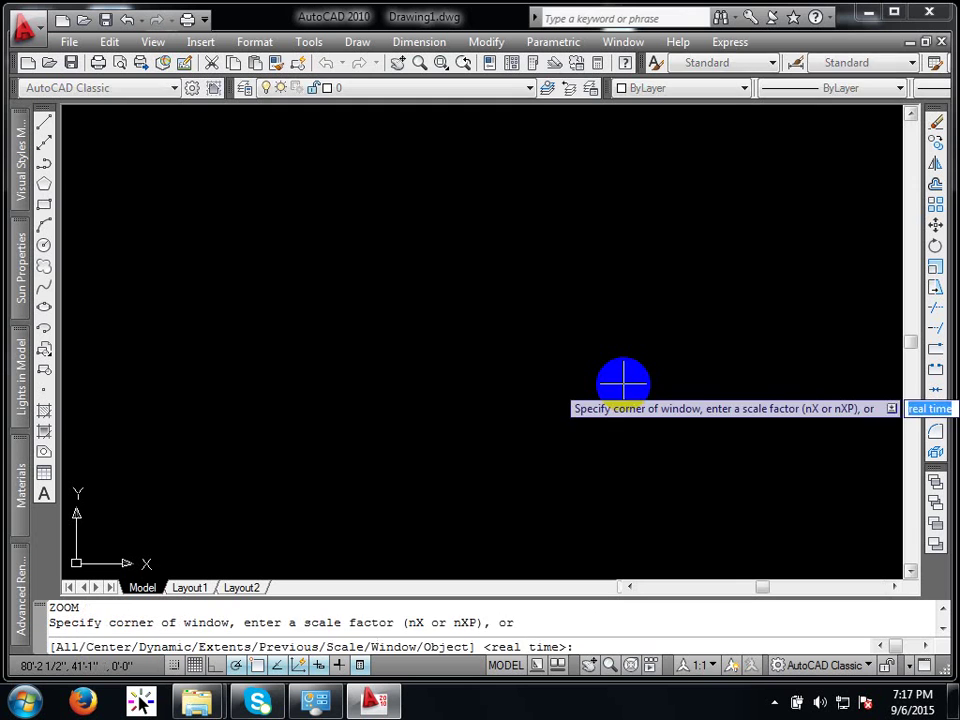
pyautogui.write('a')
pyautogui.press('Return')
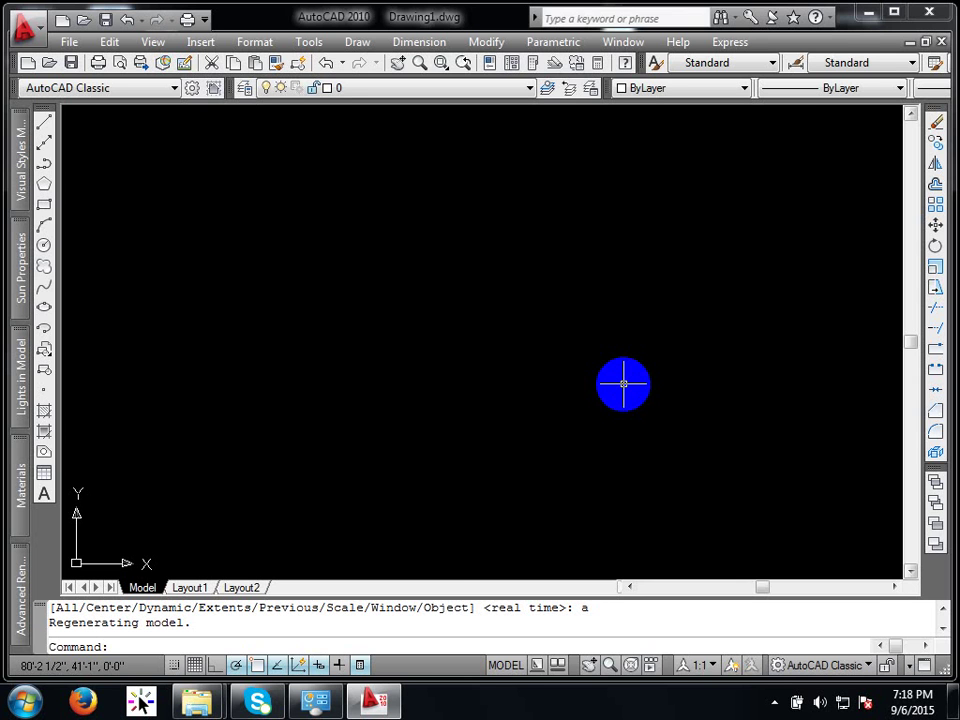
pyautogui.moveTo(476, 418); pyautogui.dragTo(470, 448, button='middle')
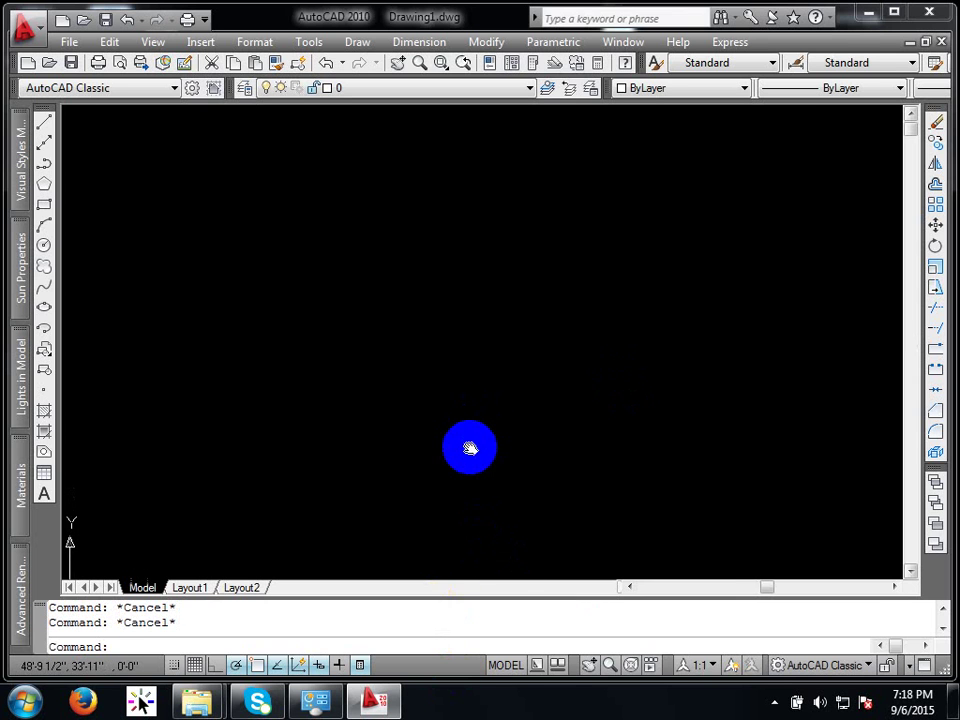
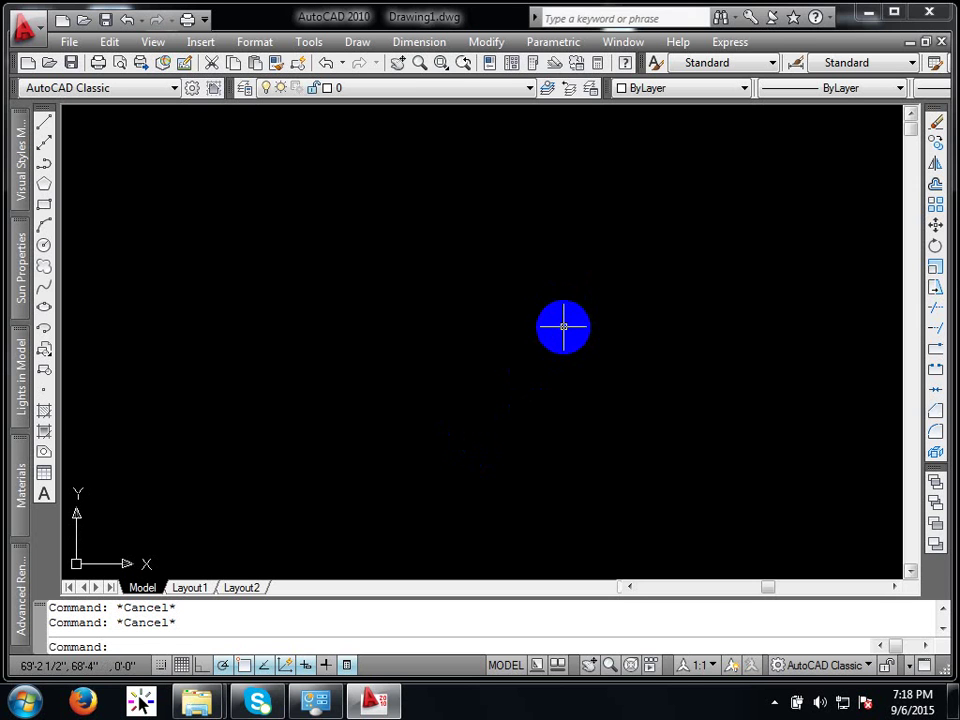
# Keep the drawing units' length precision at 1/2 inch
pyautogui.write('un')
pyautogui.press('Return')
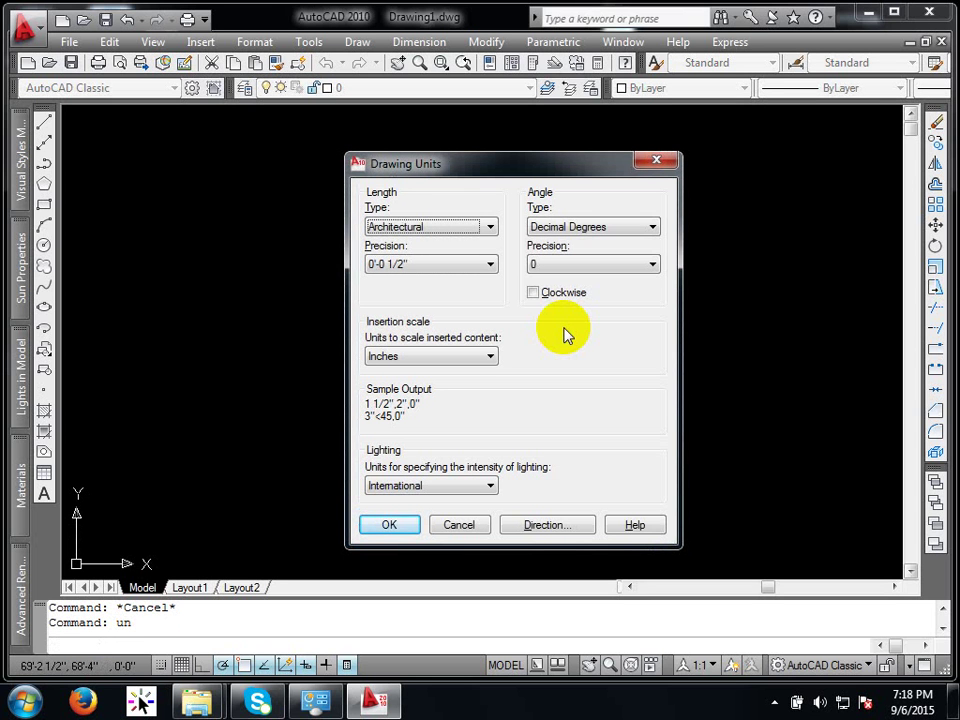
pyautogui.press('Tab')
pyautogui.press('Down')
pyautogui.press('Down')
pyautogui.press('Up')
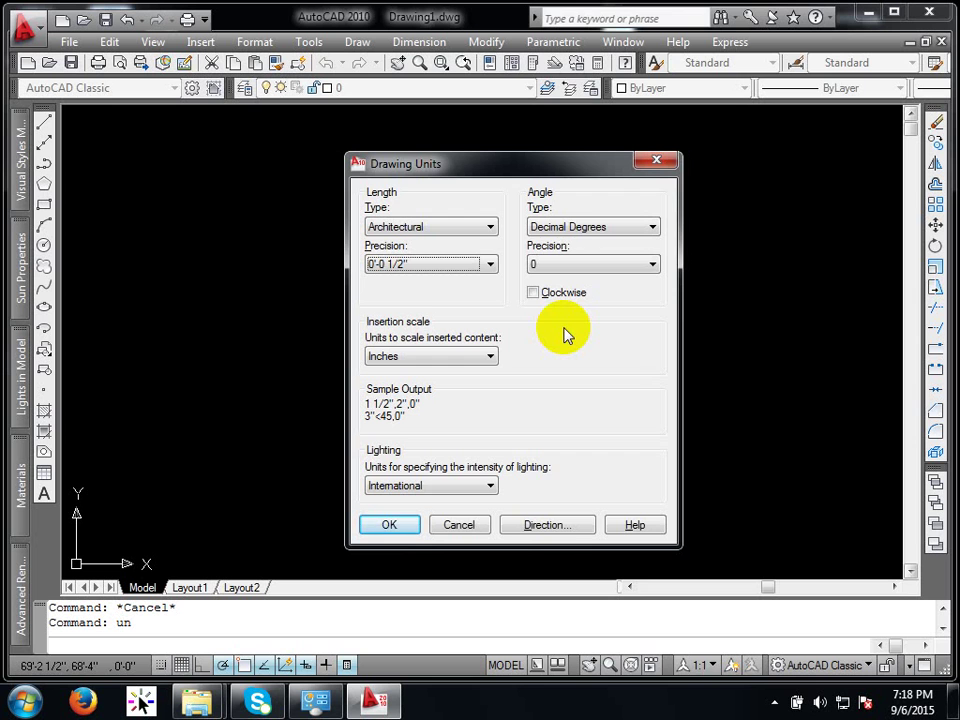
pyautogui.press('Return')
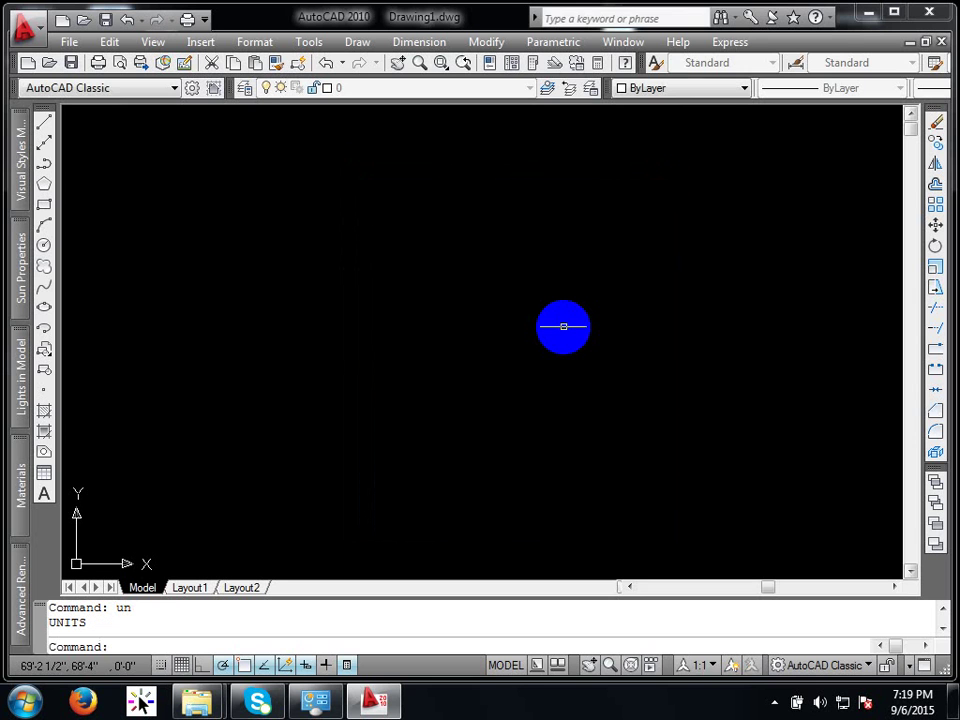
# Set the drawing limits from 0,0 to 100',100' with LIMITS
pyautogui.write('lim')
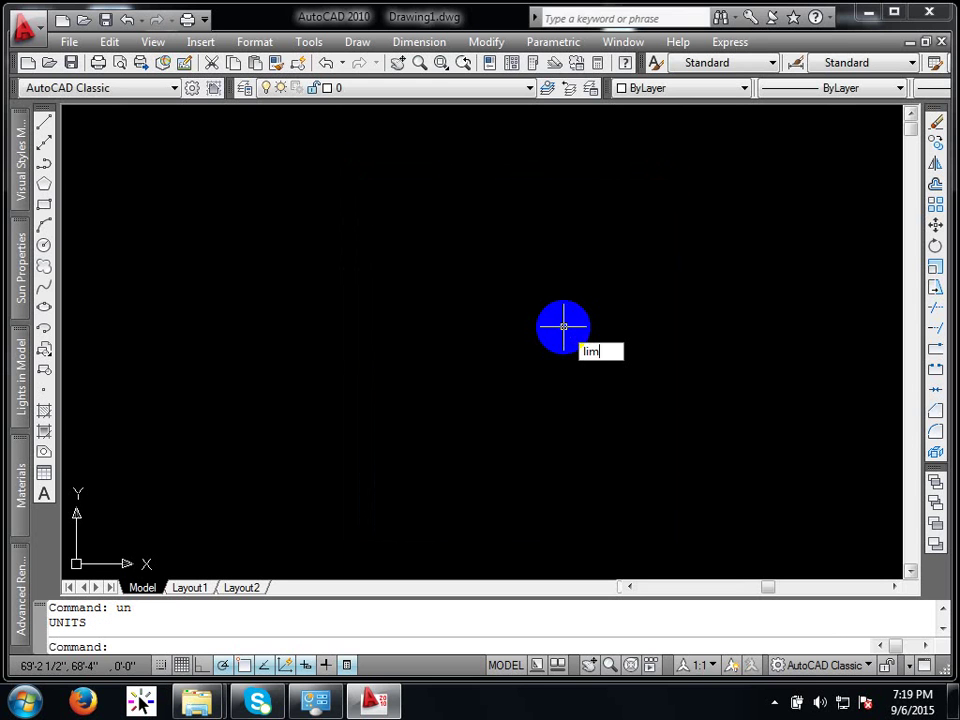
pyautogui.write('its')
pyautogui.press('Return')
pyautogui.press('Return')
pyautogui.write('1')
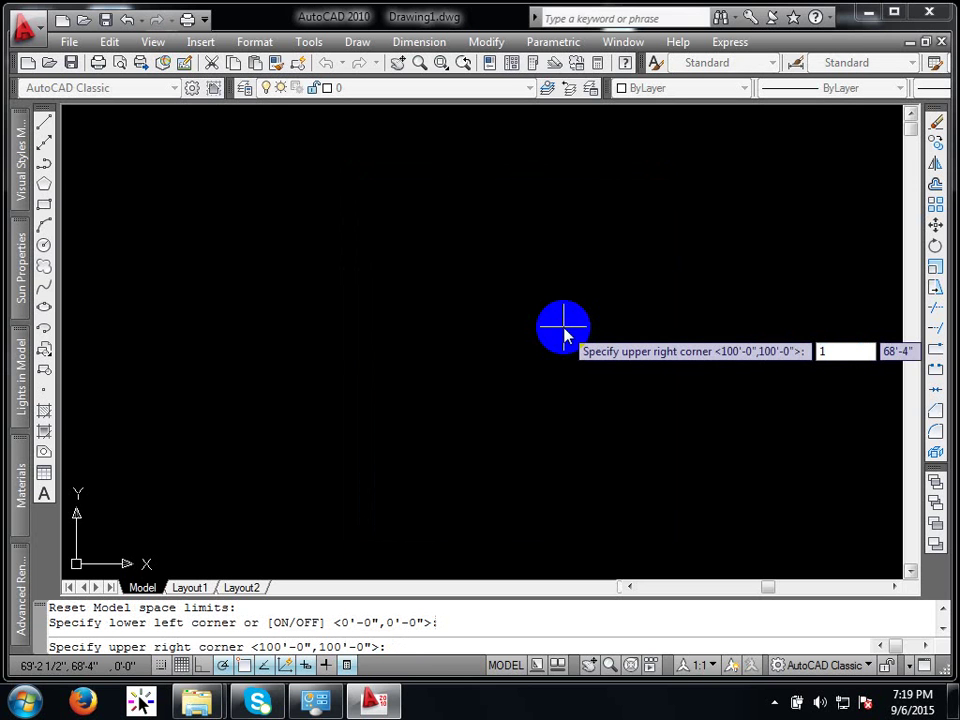
pyautogui.write("00'")
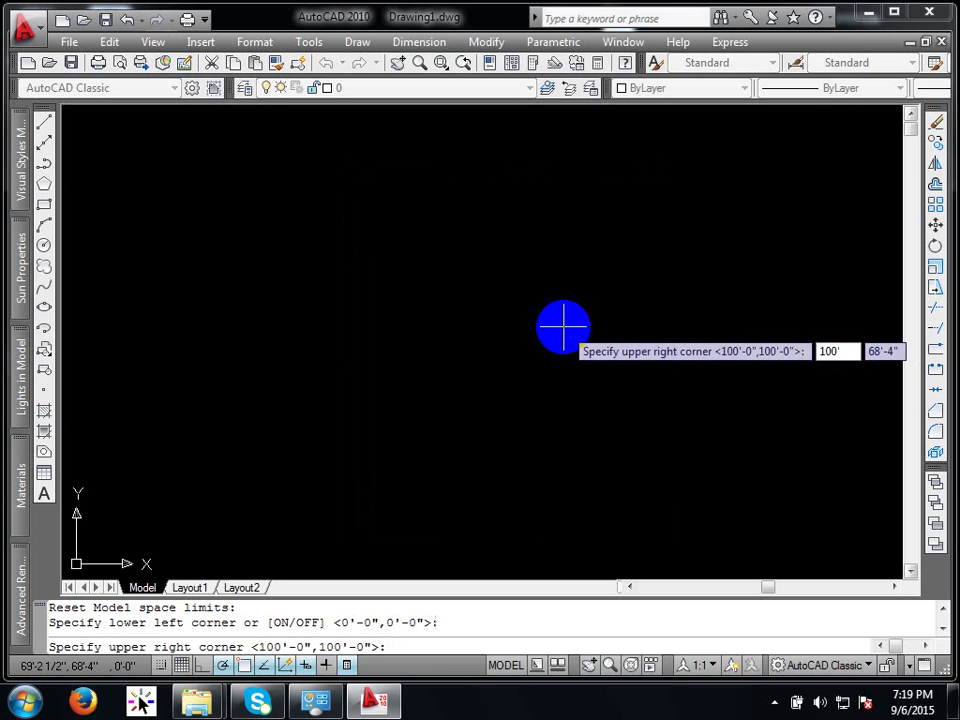
pyautogui.press('Tab')
pyautogui.write('100')
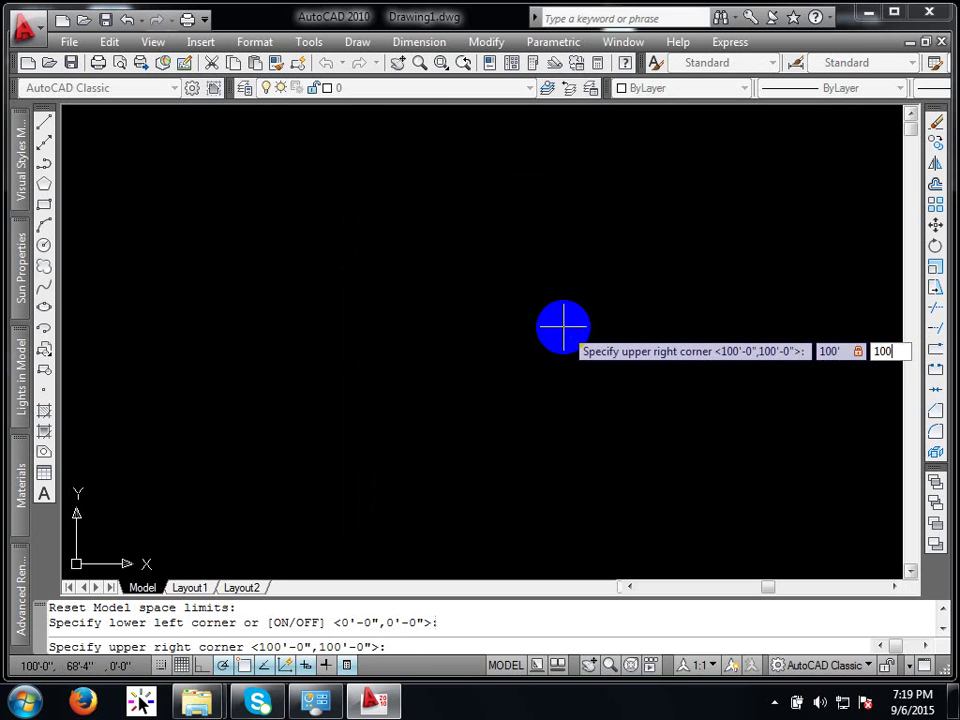
pyautogui.write("'")
pyautogui.press('Return')
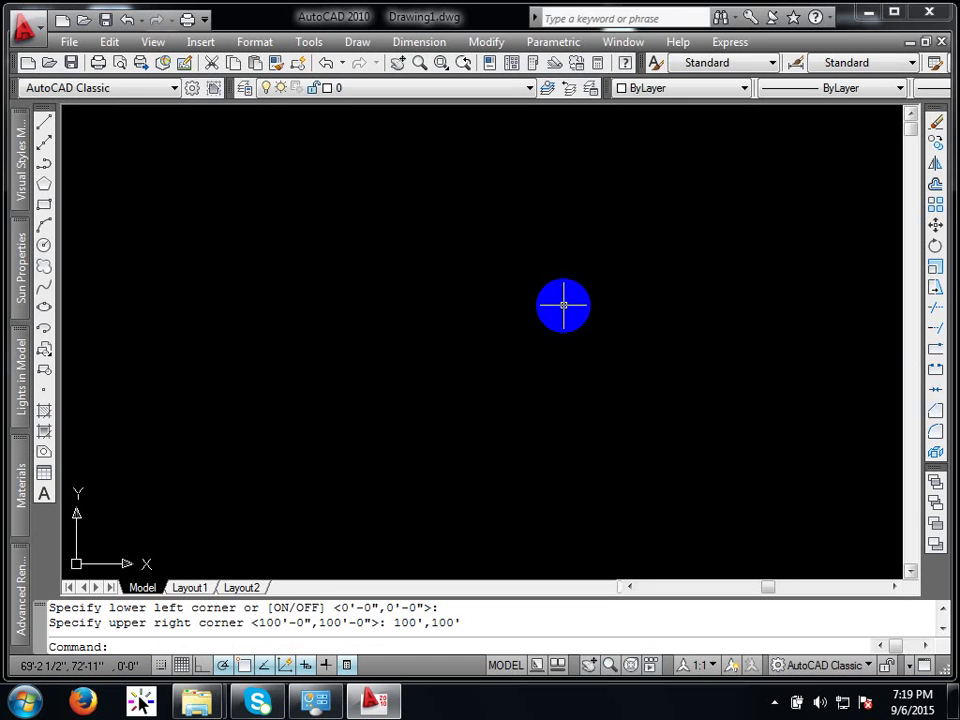
pyautogui.press('Escape')
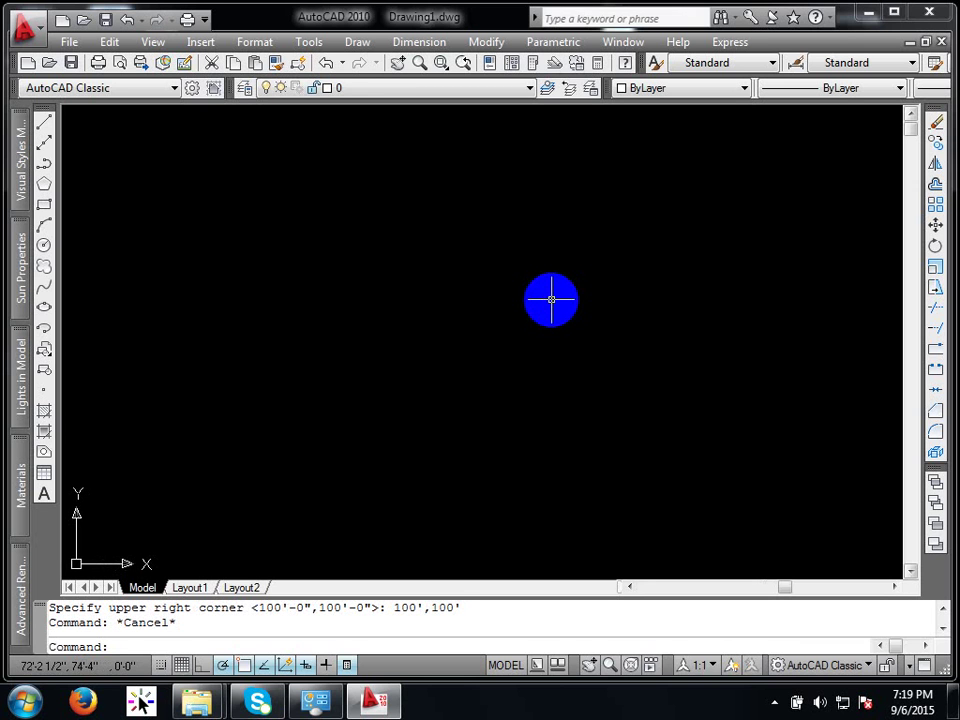
pyautogui.press('Escape')
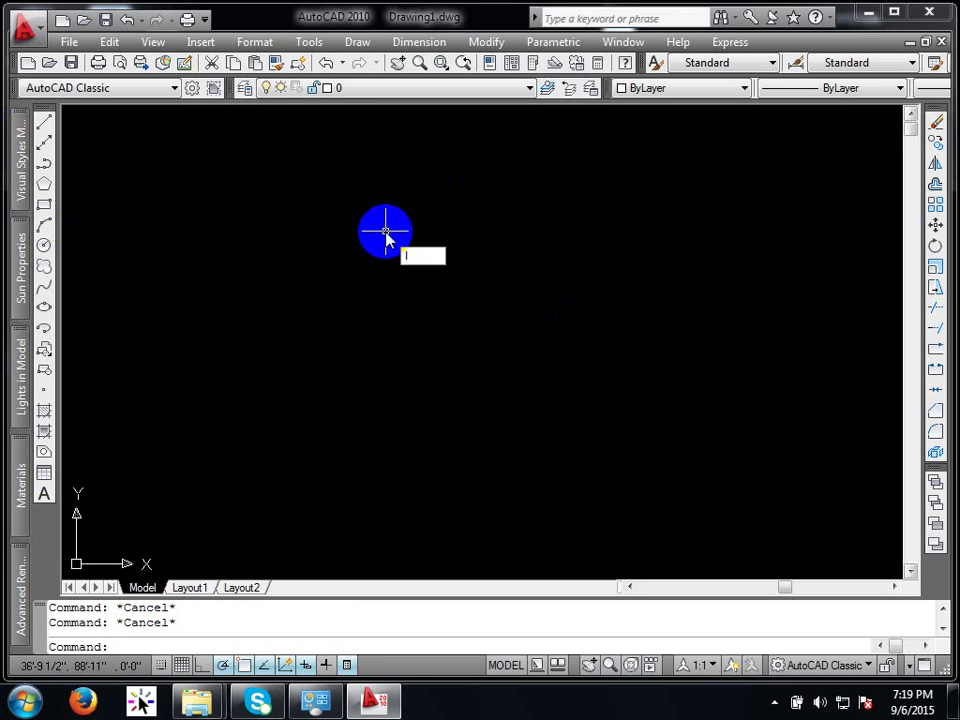
# Draw a 10' horizontal line with Ortho turned on
pyautogui.write('l')
pyautogui.press('Return')
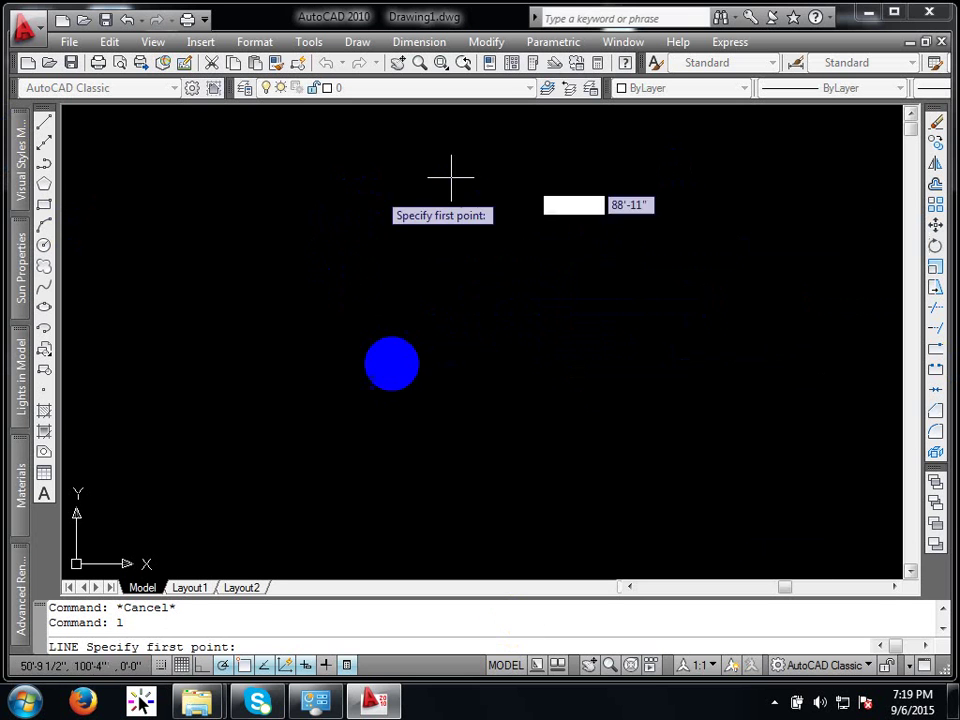
pyautogui.click(309, 375)
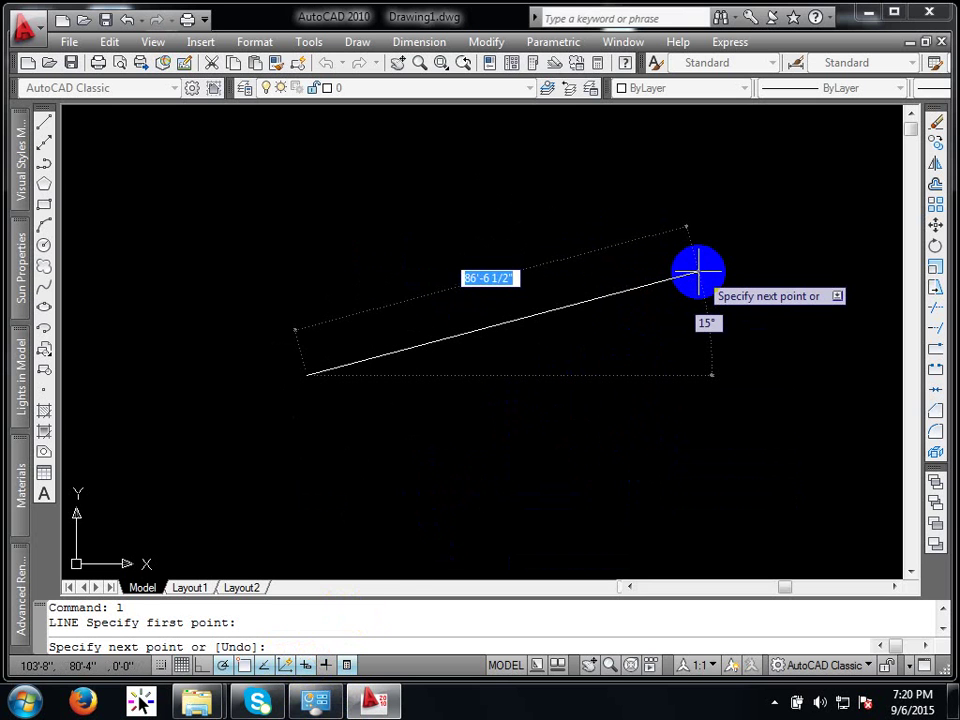
pyautogui.press('F8')
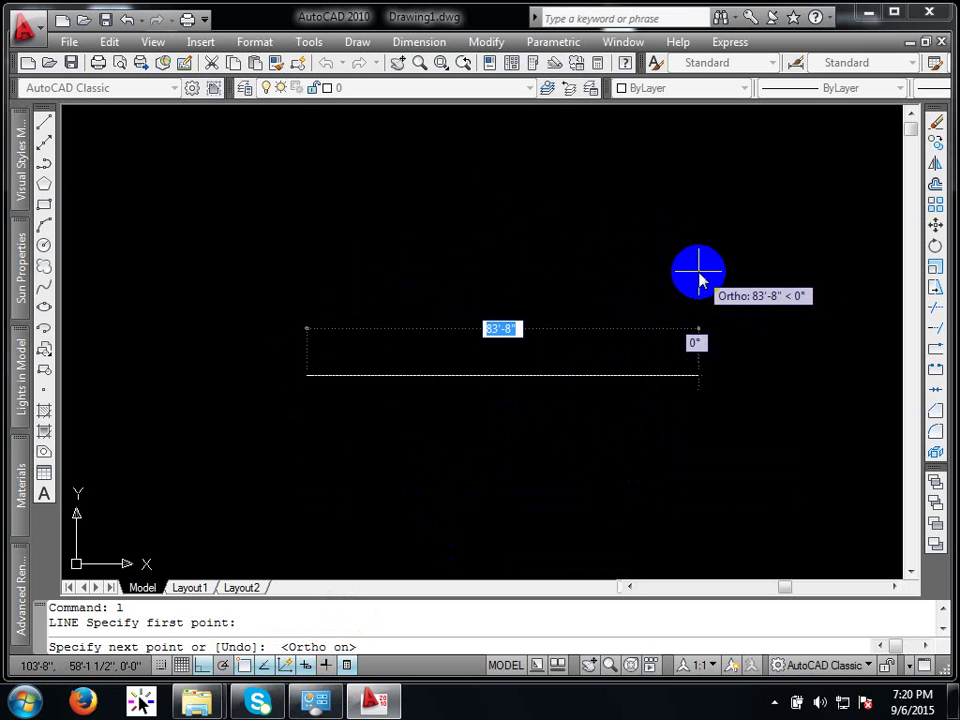
pyautogui.write("10'")
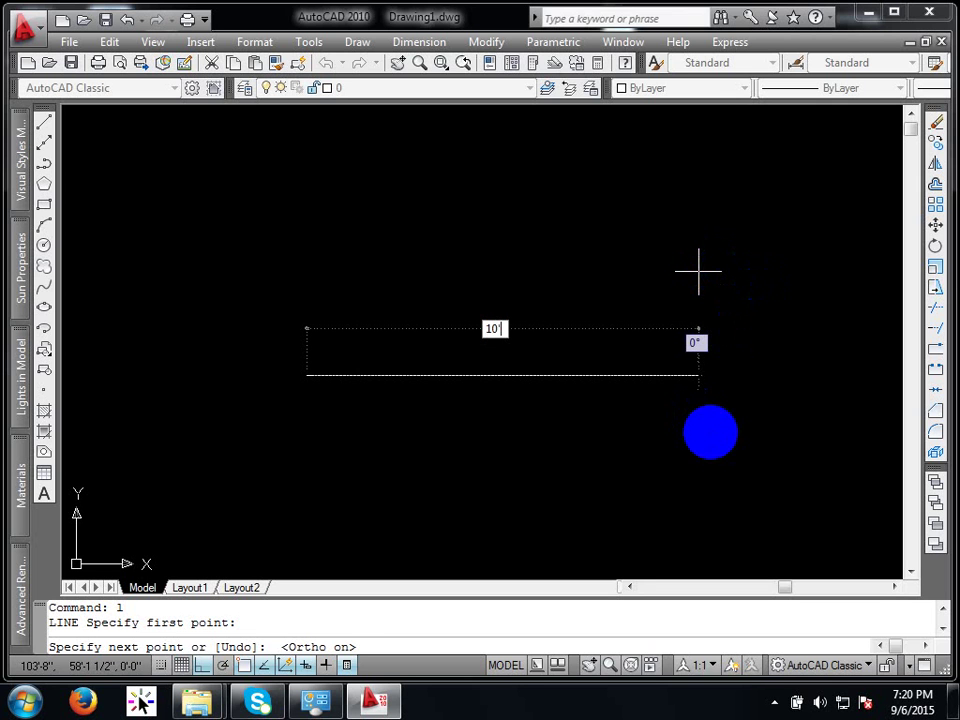
pyautogui.press('Return')
pyautogui.press('Return')
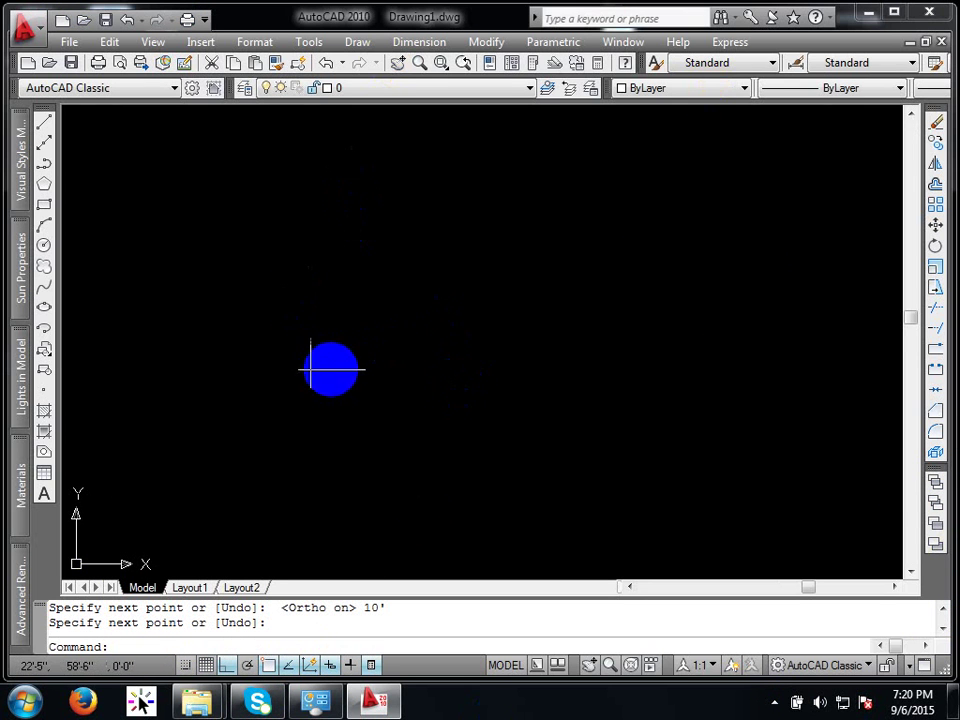
# Erase the first short line
pyautogui.scroll(3, 325, 380)
pyautogui.scroll(2, 325, 380)
pyautogui.moveTo(214, 349); pyautogui.dragTo(339, 399, button='middle')
pyautogui.scroll(-1, 339, 394)
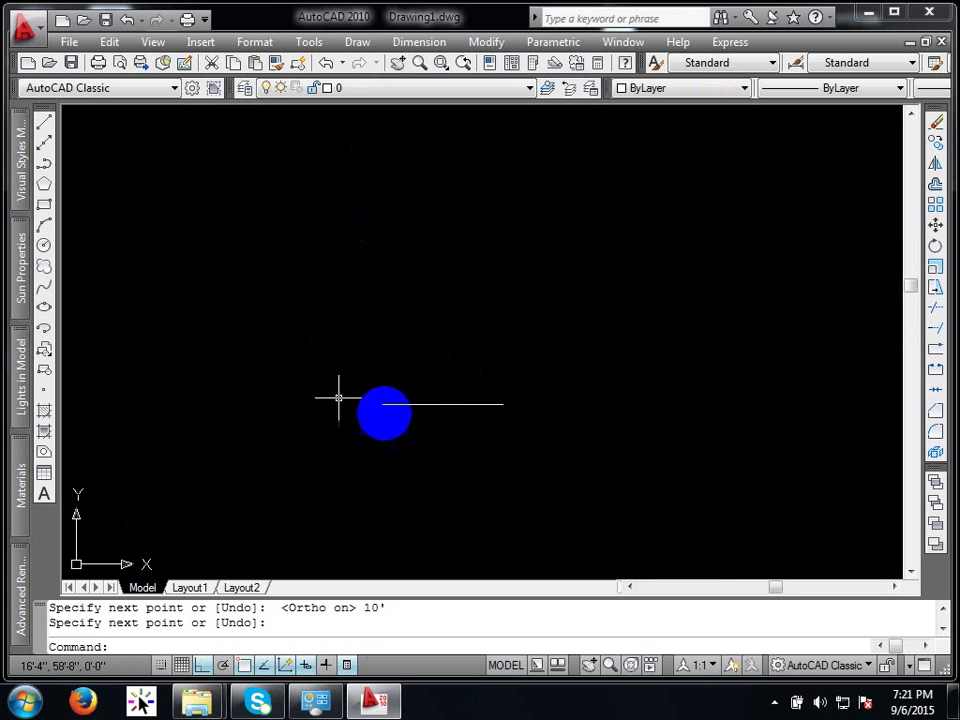
pyautogui.scroll(-1, 482, 460)
pyautogui.moveTo(482, 460); pyautogui.dragTo(401, 369)
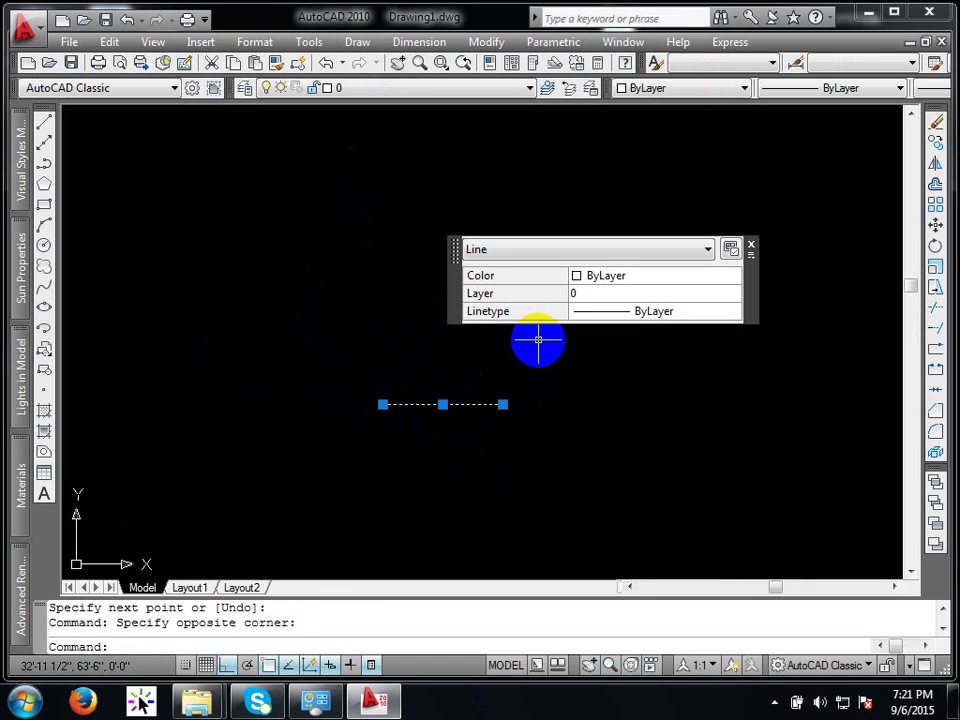
pyautogui.press('Delete')
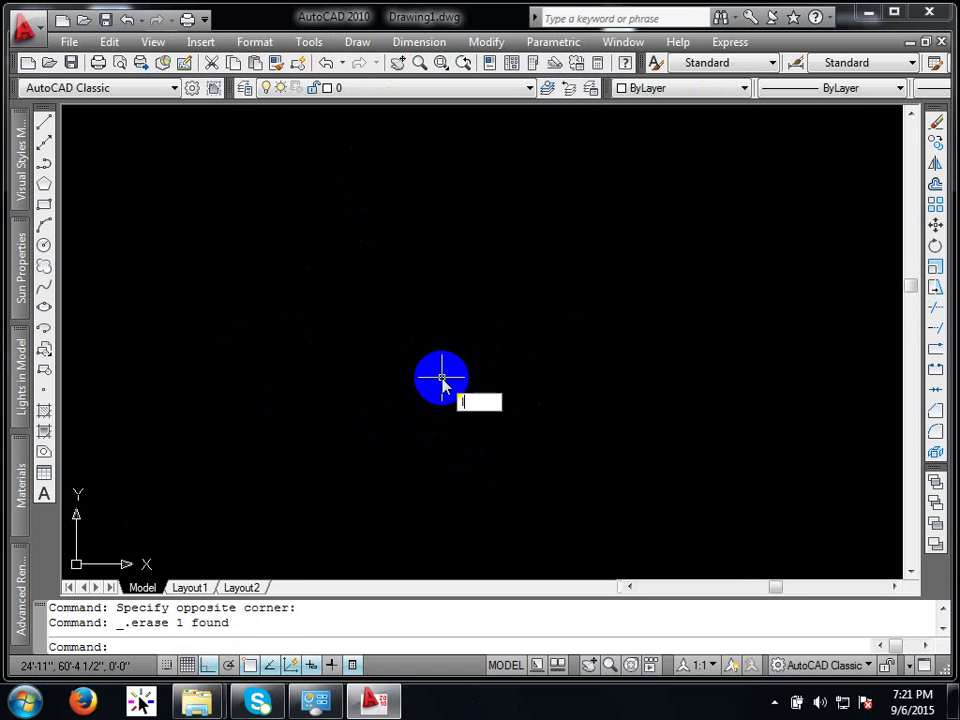
# Draw a new 10' horizontal line in its place
pyautogui.write('l')
pyautogui.press('Return')
pyautogui.click(323, 355)
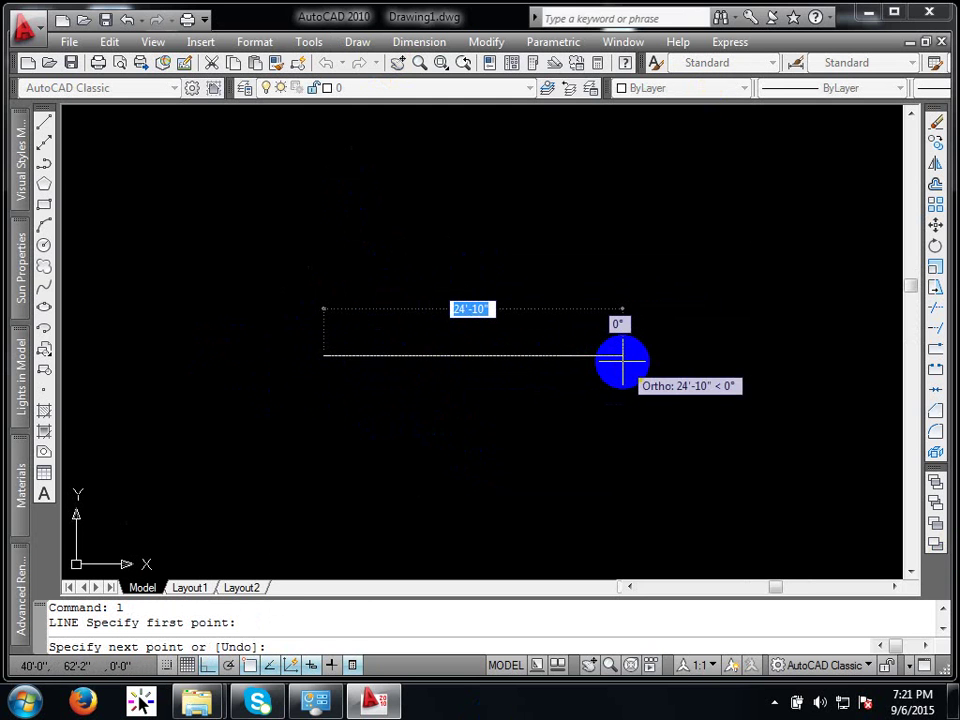
pyautogui.write('10')
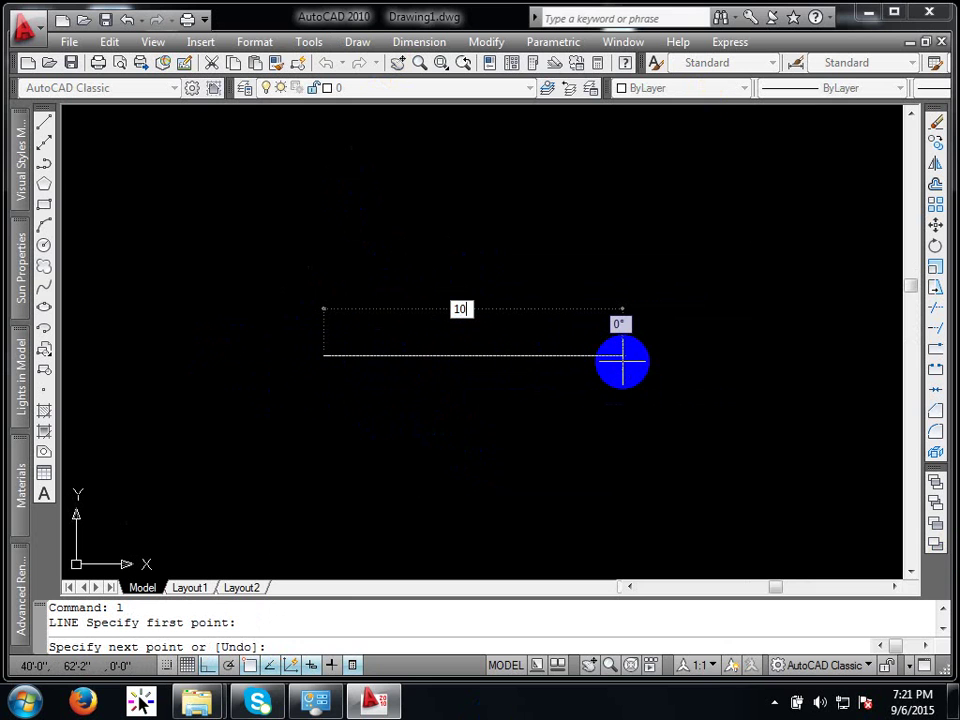
pyautogui.write("'")
pyautogui.press('Return')
pyautogui.press('Return')
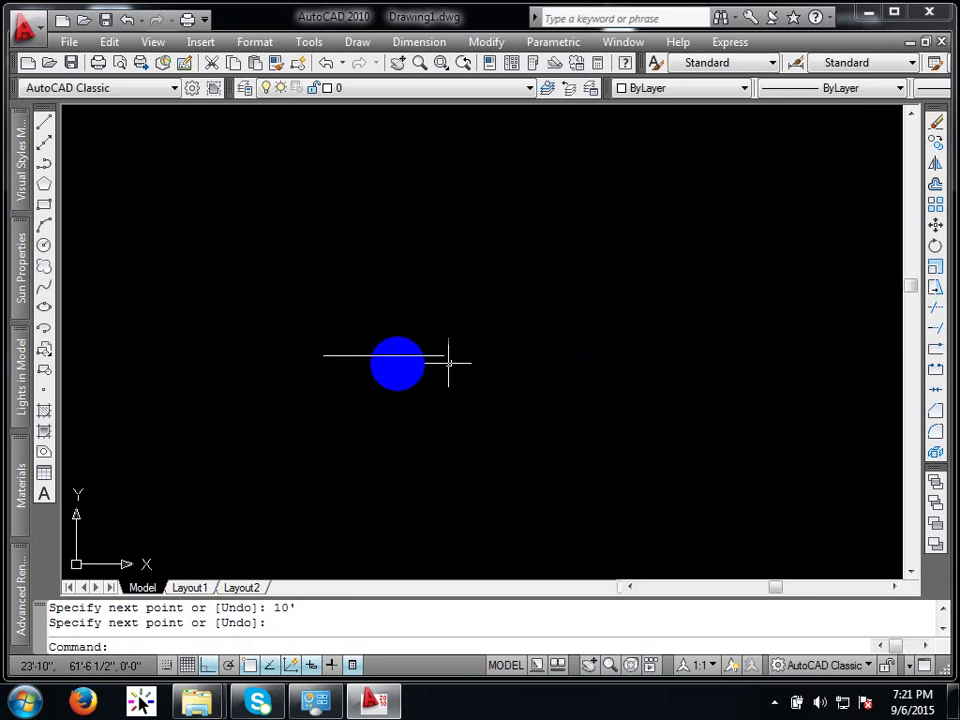
# Pan and zoom to recentre the view on the new line
pyautogui.scroll(4, 370, 364)
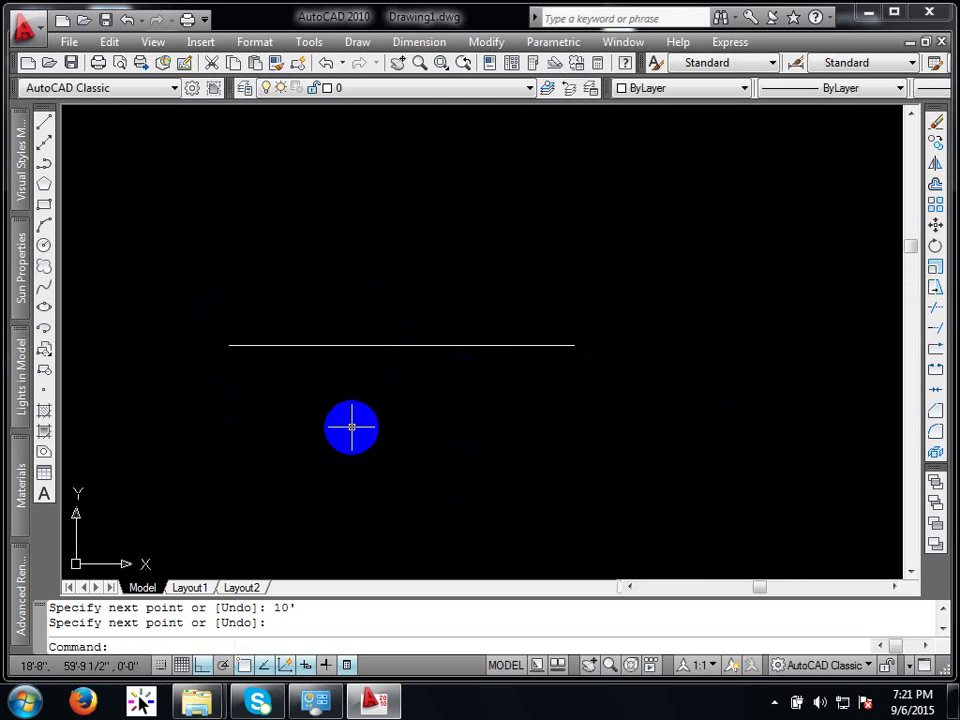
pyautogui.moveTo(406, 337); pyautogui.dragTo(446, 349, button='middle')
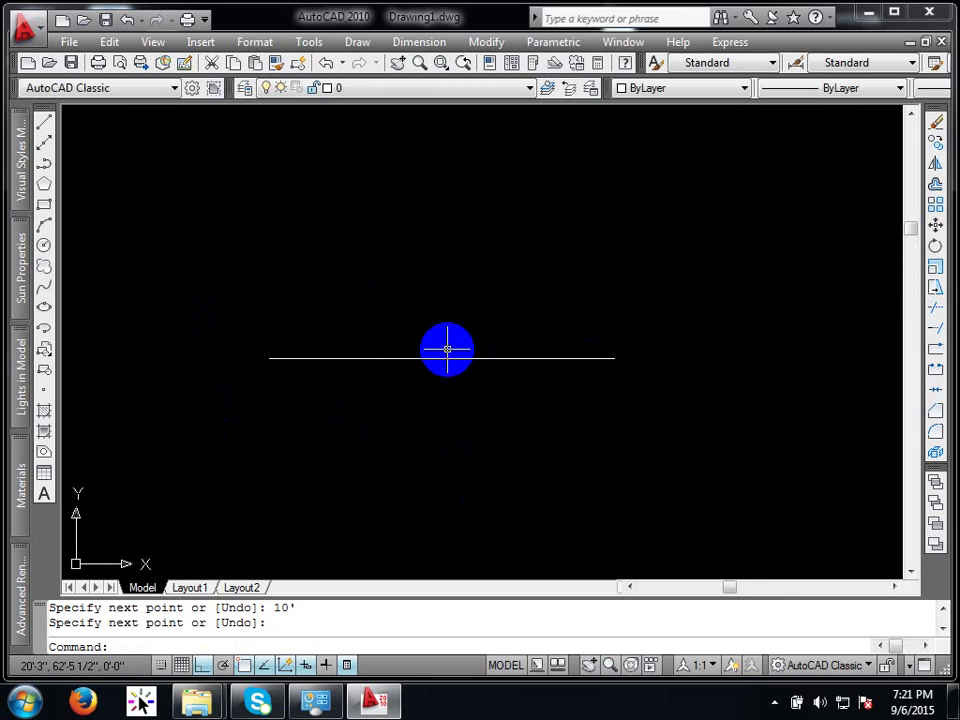
pyautogui.scroll(-2, 447, 349)
pyautogui.moveTo(422, 428); pyautogui.dragTo(413, 407, button='middle')
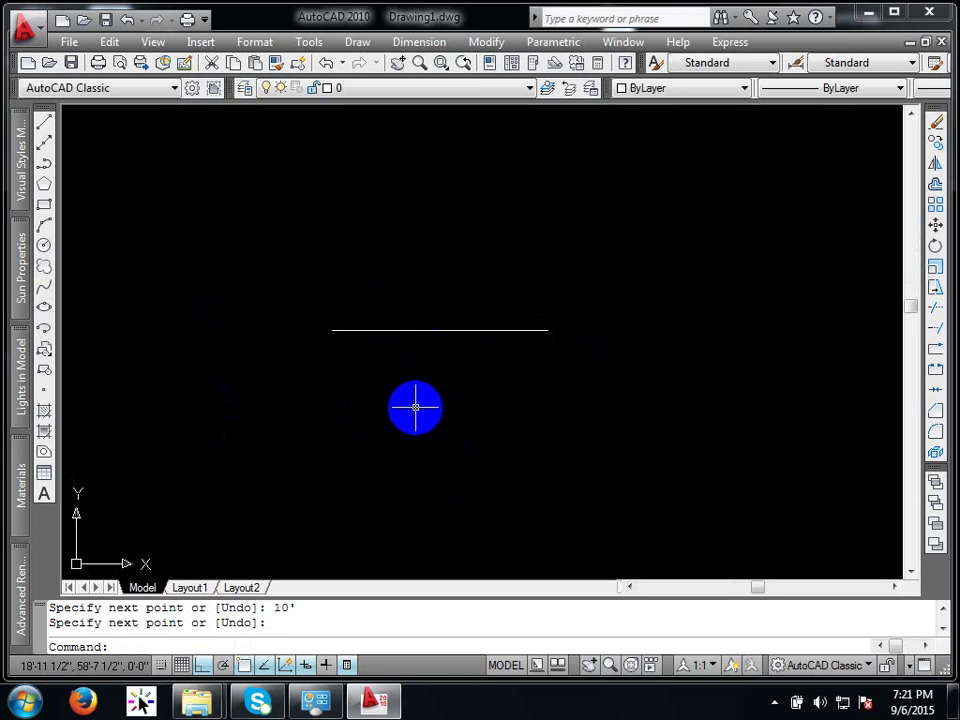
pyautogui.press('Escape')
pyautogui.press('Escape')
pyautogui.moveTo(392, 342); pyautogui.dragTo(381, 369, button='middle')
pyautogui.scroll(3, 347, 350)
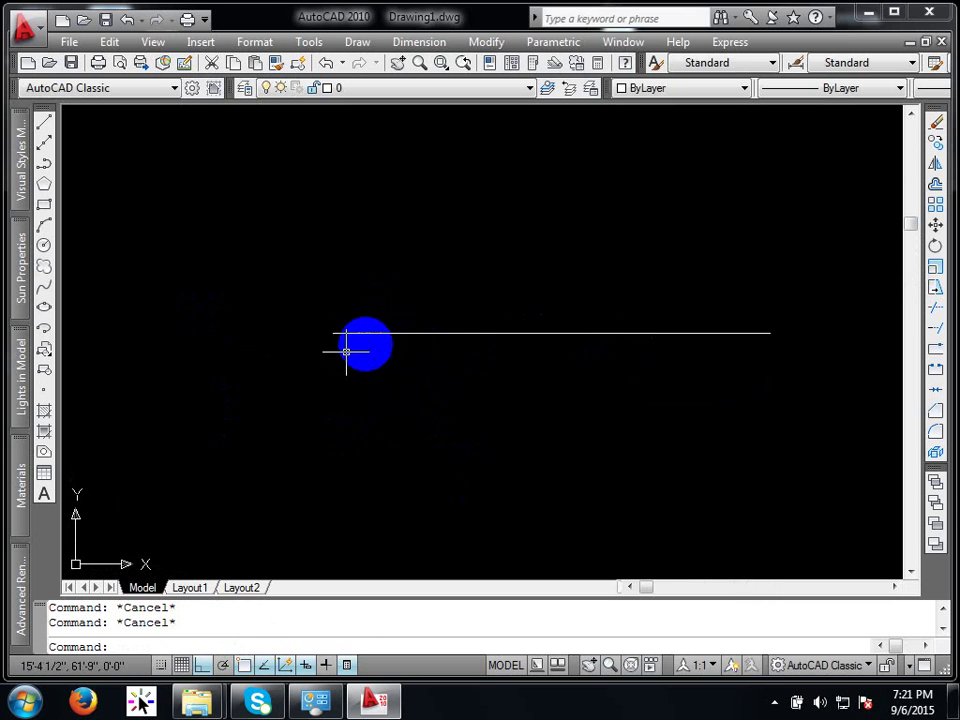
pyautogui.moveTo(439, 345); pyautogui.dragTo(439, 386, button='middle')
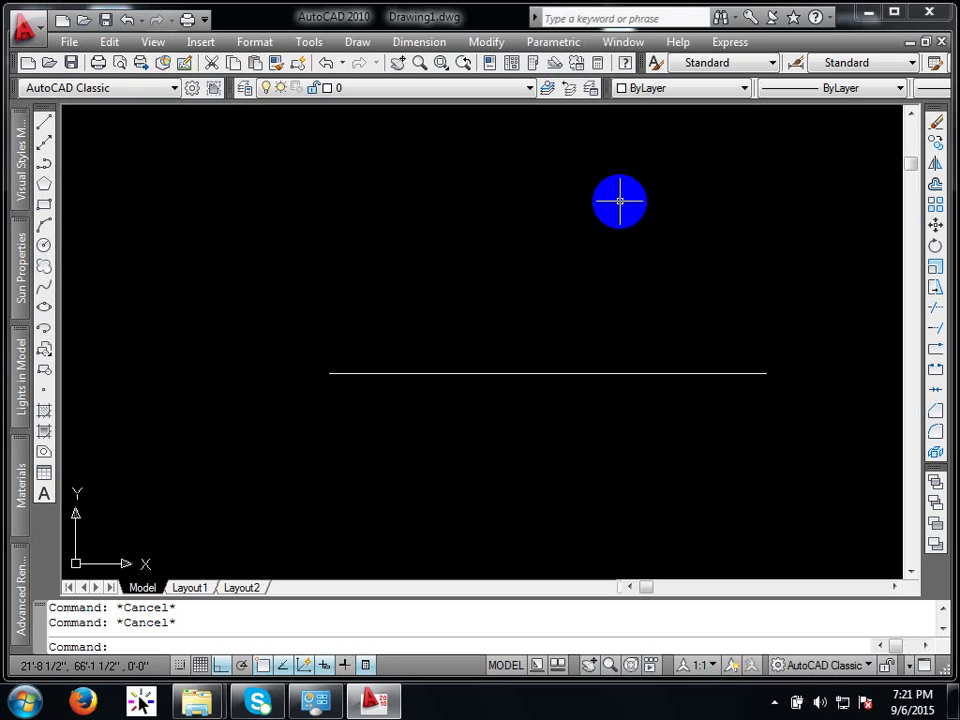
pyautogui.write('red')
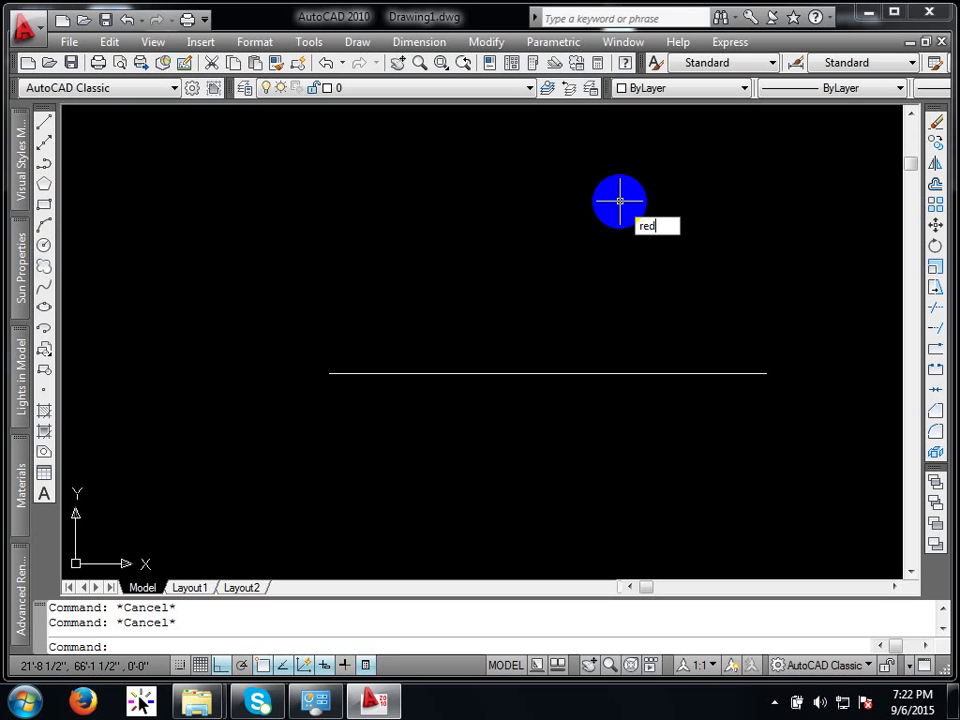
pyautogui.press('BackSpace')
pyautogui.press('BackSpace')
pyautogui.press('BackSpace')
pyautogui.write('rec')
pyautogui.press('Return')
pyautogui.press('Return')
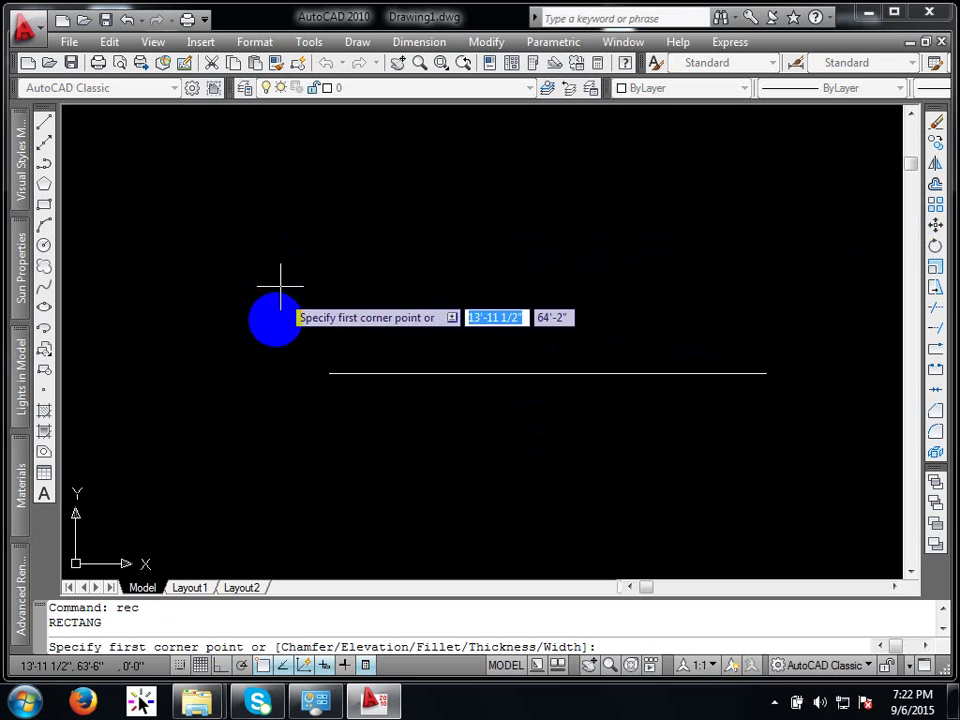
pyautogui.click(279, 318)
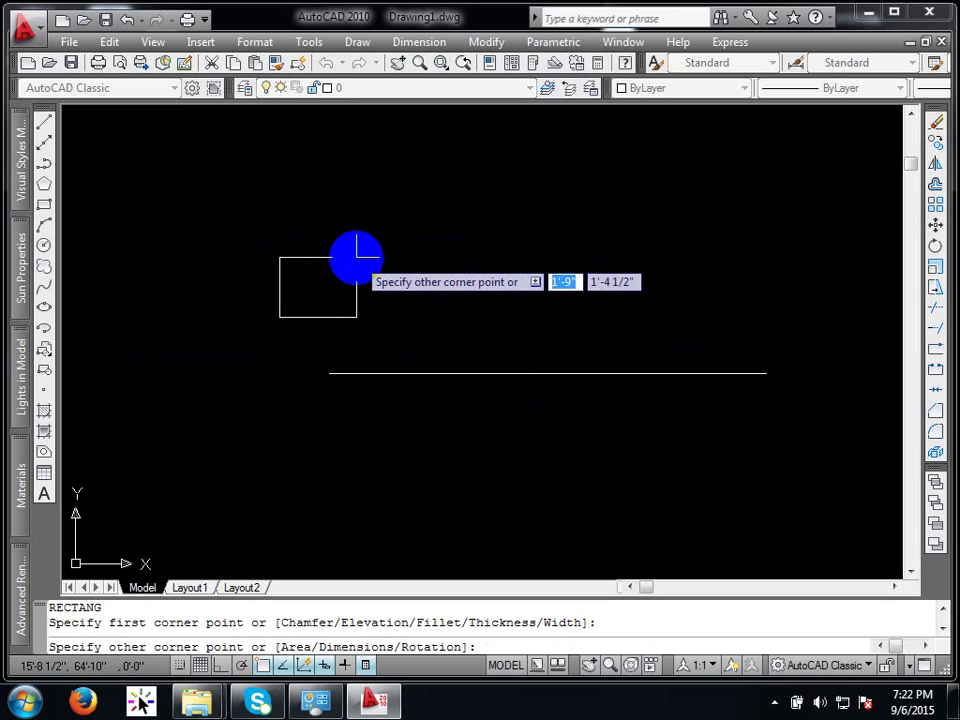
pyautogui.write('@')
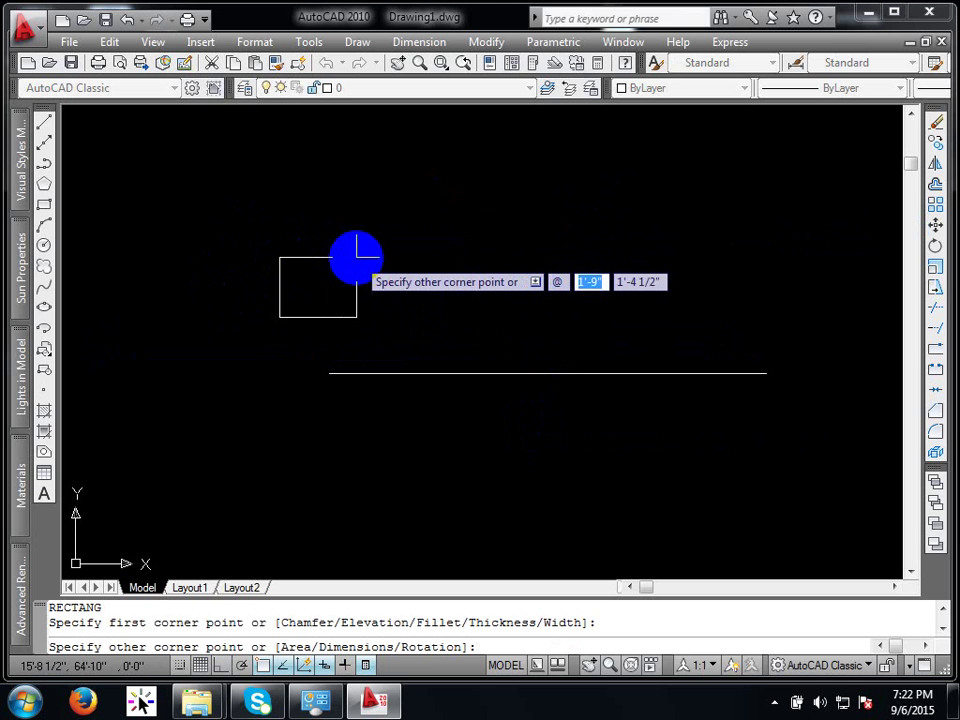
pyautogui.write('1')
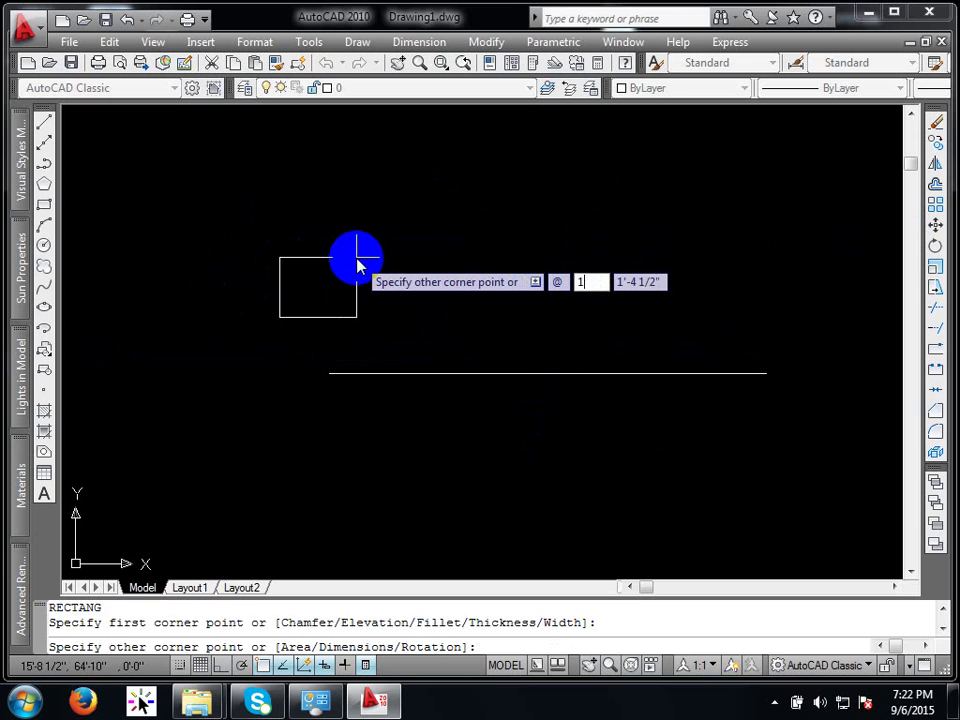
pyautogui.write('0')
pyautogui.press('Tab')
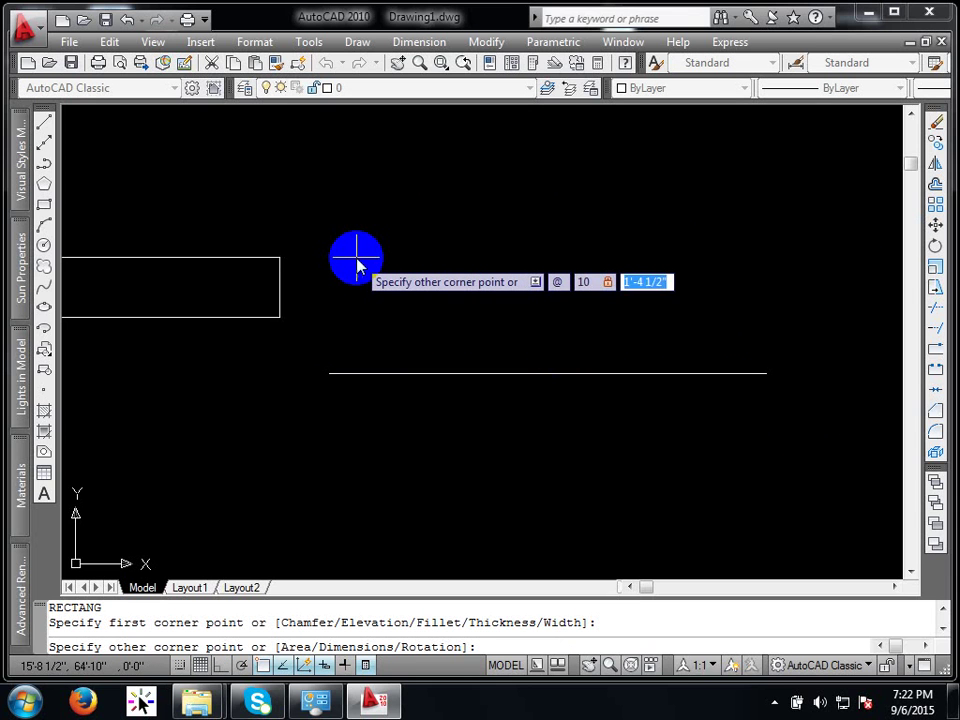
pyautogui.write('10')
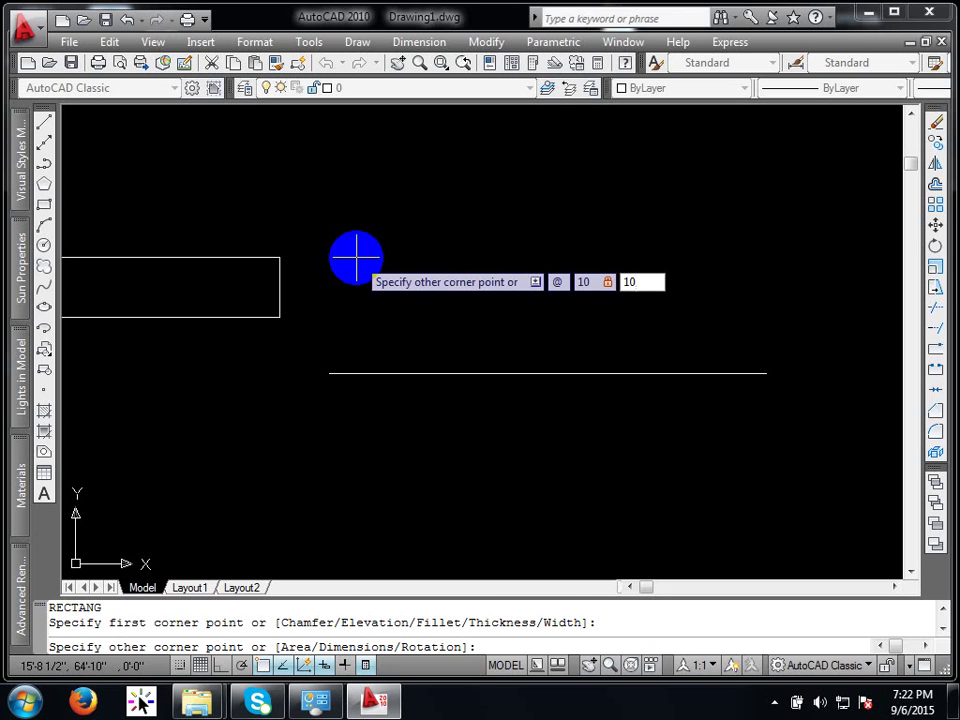
pyautogui.press('Return')
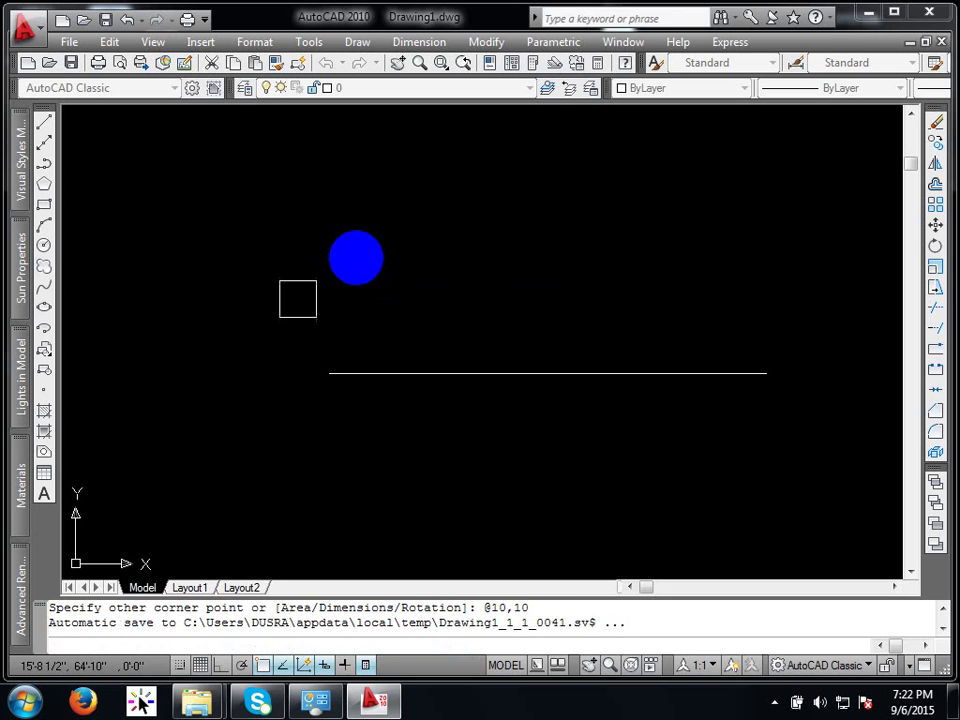
pyautogui.moveTo(356, 255); pyautogui.dragTo(361, 343)
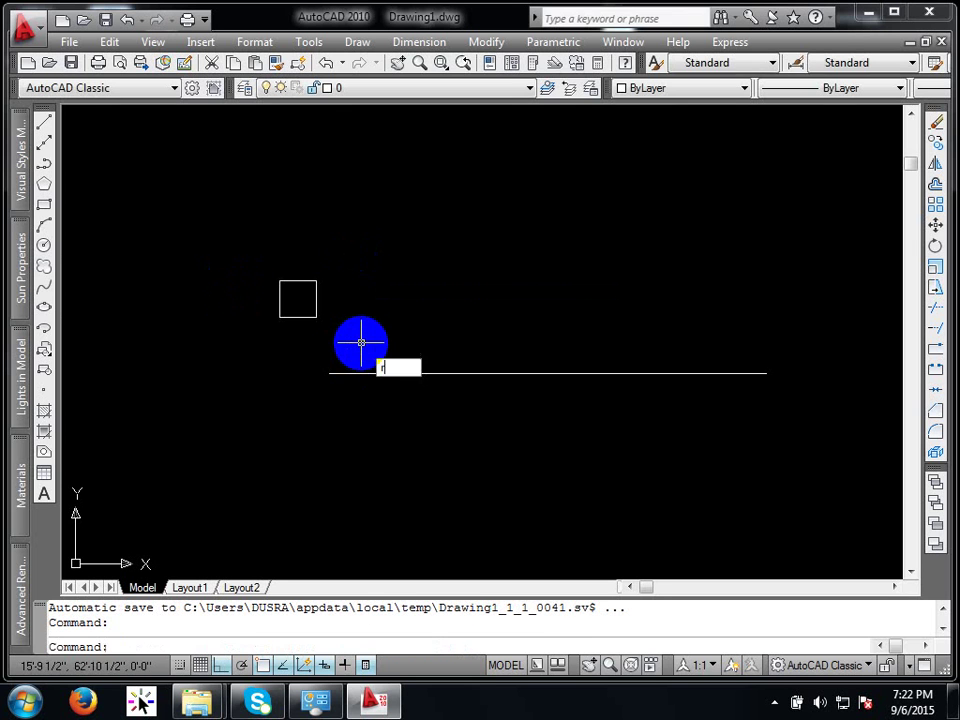
pyautogui.write('ec')
pyautogui.press('Return')
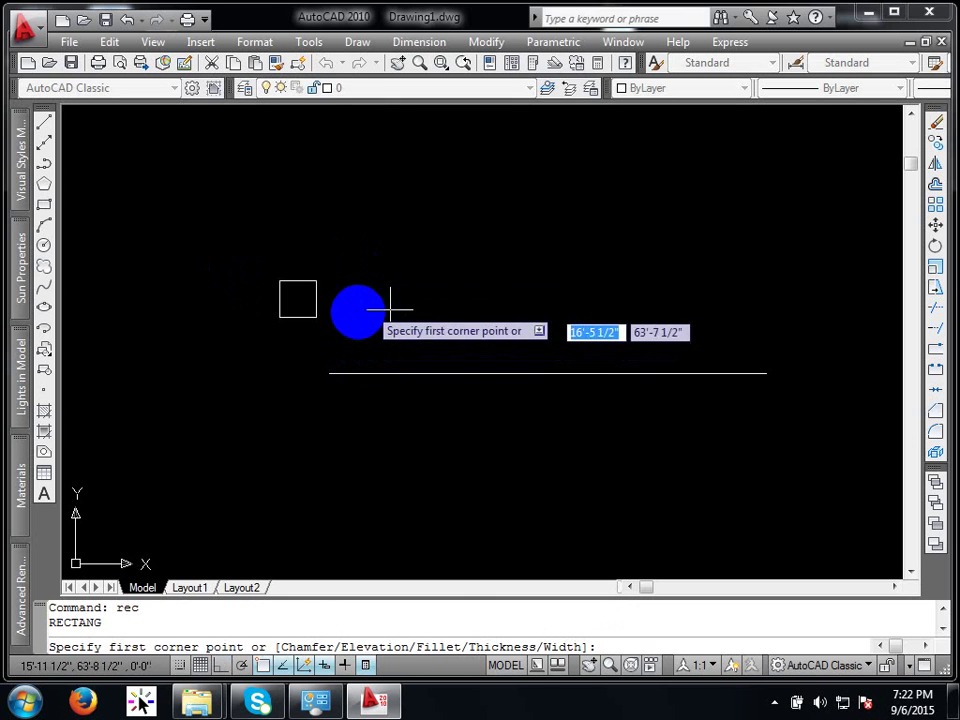
pyautogui.click(357, 312)
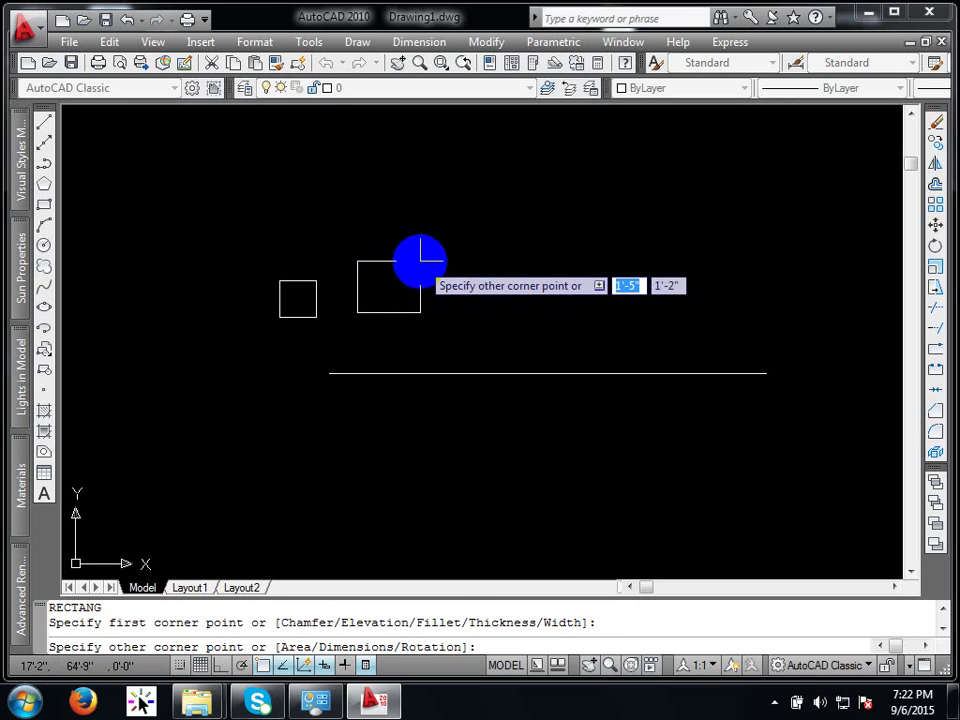
pyautogui.write('@')
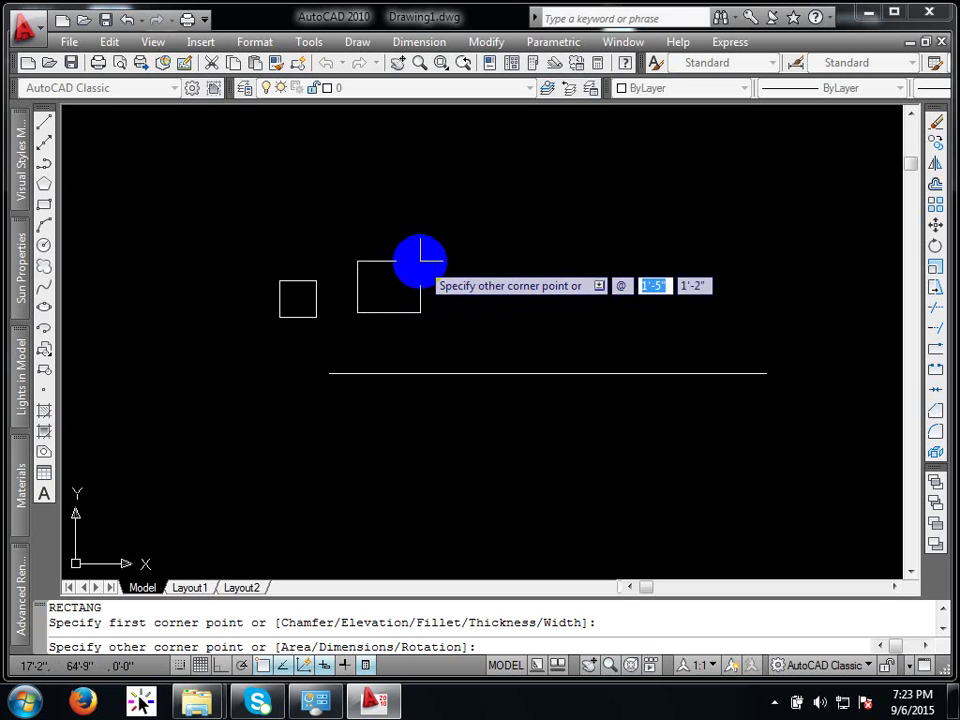
pyautogui.write('10')
pyautogui.press('Tab')
pyautogui.write('1')
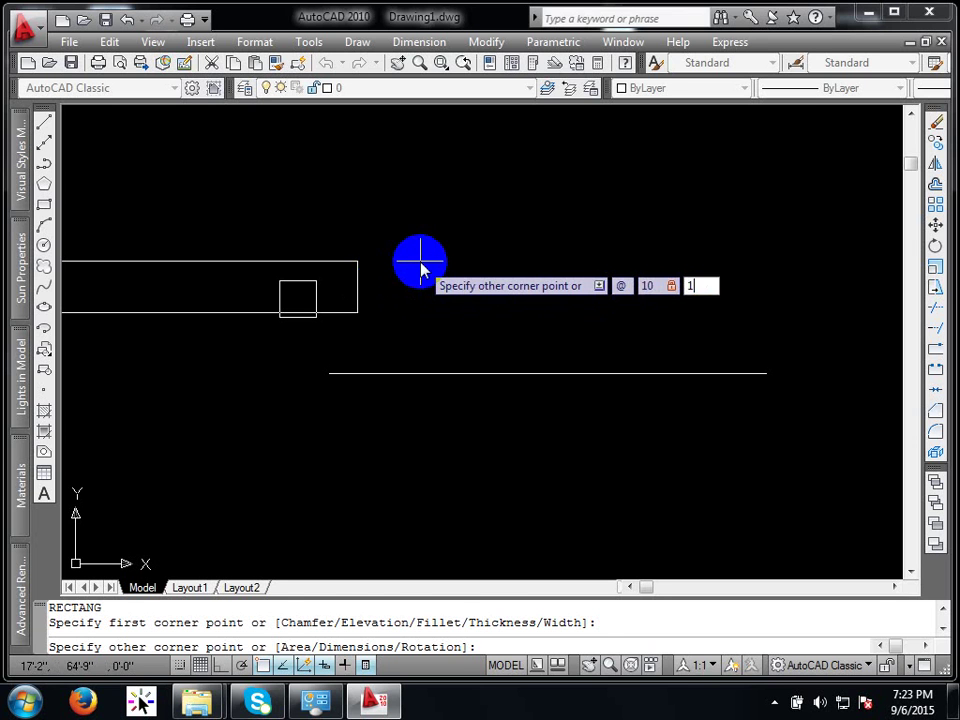
pyautogui.write('0')
pyautogui.press('Return')
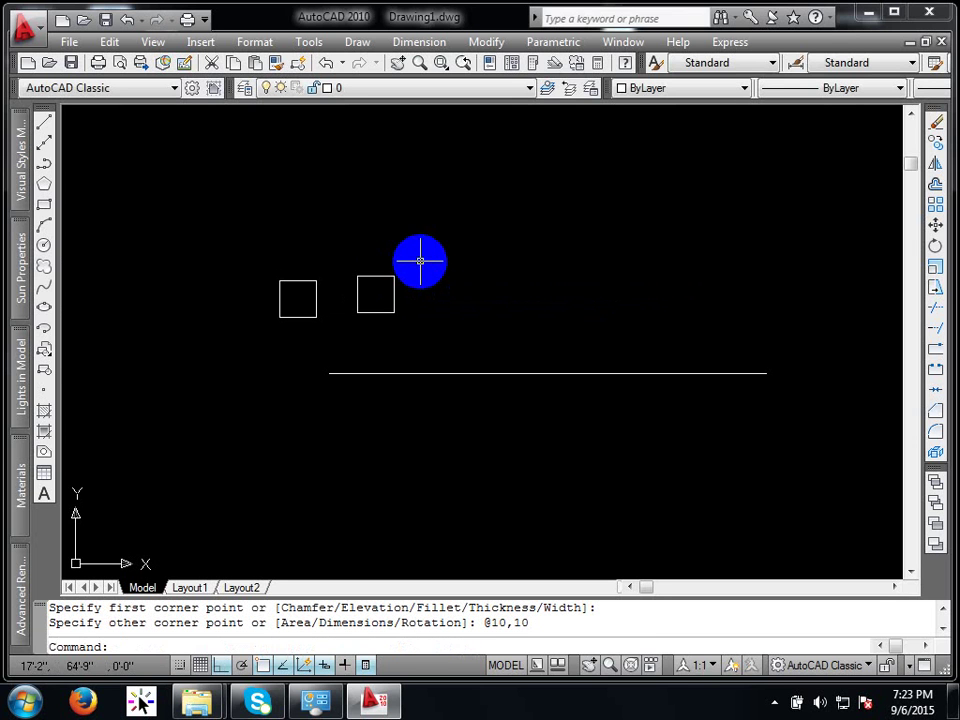
# Erase the first square, leaving the new one above the line
pyautogui.click(335, 276)
pyautogui.click(266, 321)
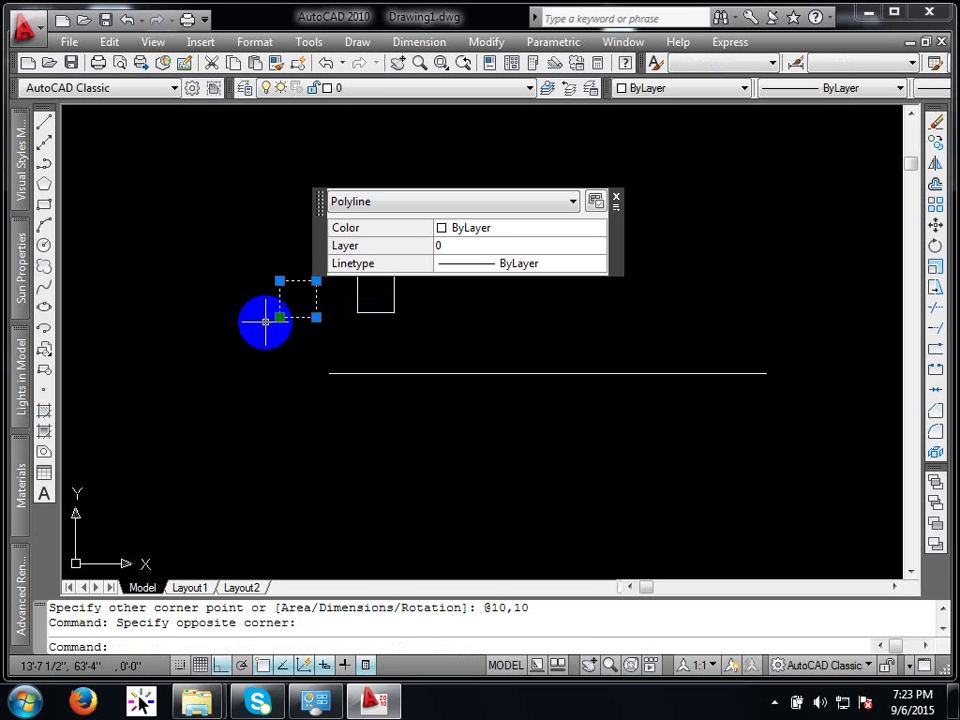
pyautogui.click(302, 296)
pyautogui.press('Delete')
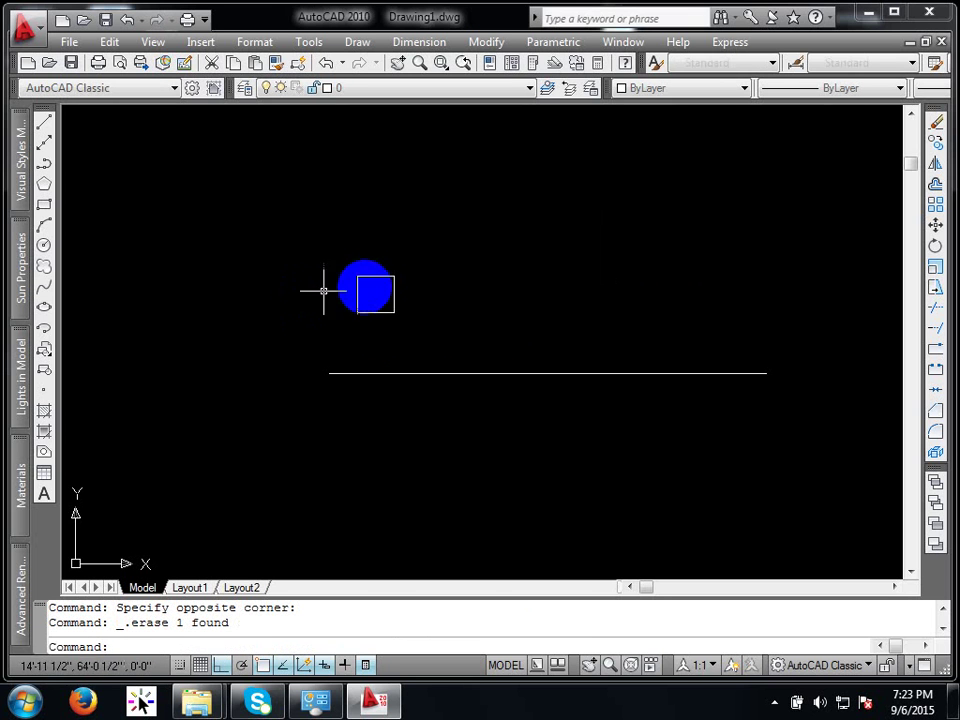
pyautogui.moveTo(418, 321); pyautogui.dragTo(390, 336, button='middle')
pyautogui.scroll(2, 388, 339)
pyautogui.press('Escape')
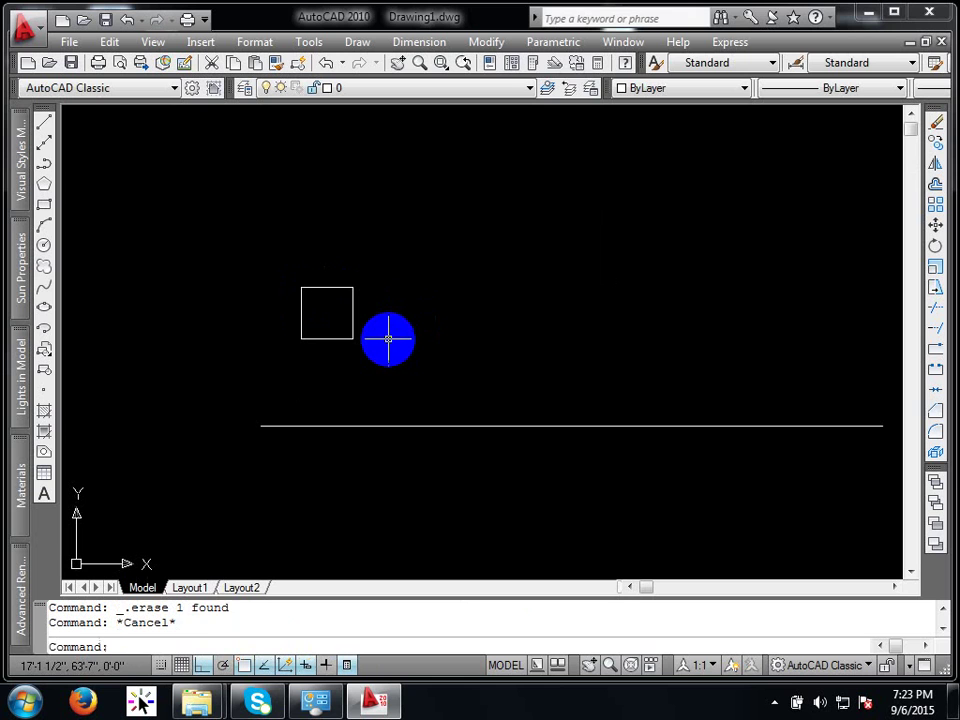
pyautogui.press('Escape')
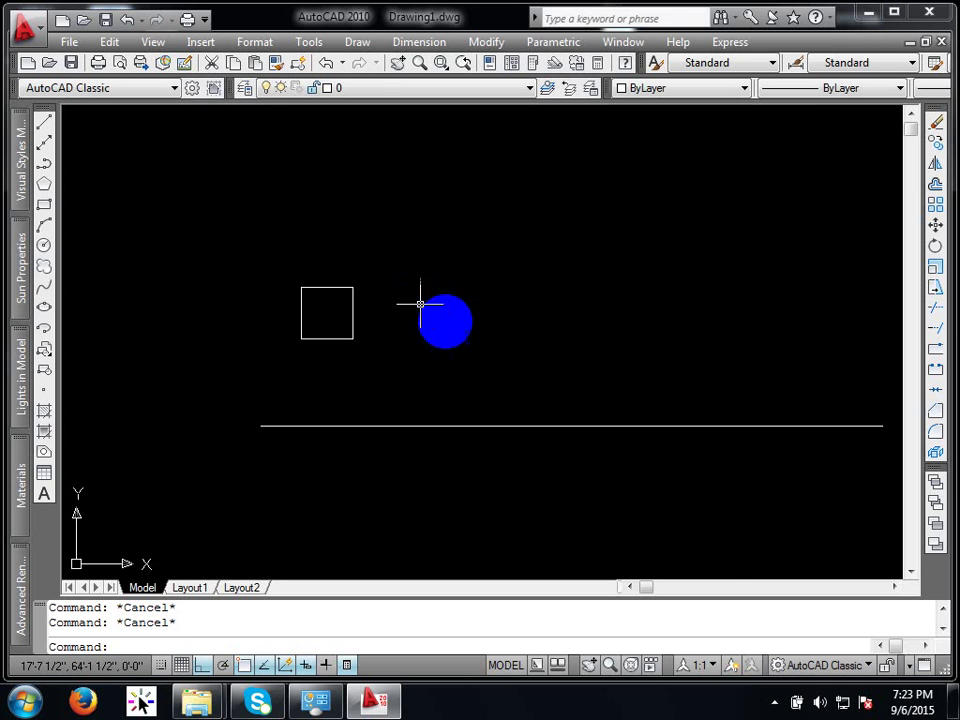
pyautogui.scroll(-2, 443, 325)
pyautogui.scroll(-2, 443, 325)
pyautogui.moveTo(443, 325); pyautogui.dragTo(365, 412, button='middle')
pyautogui.scroll(2, 434, 386)
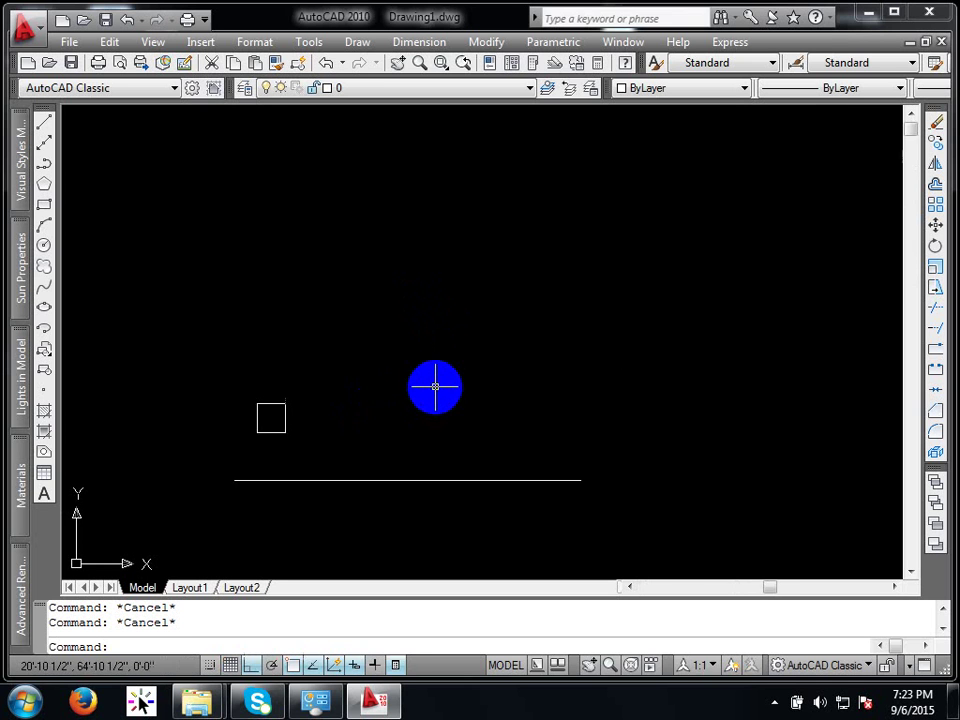
pyautogui.scroll(-1, 434, 385)
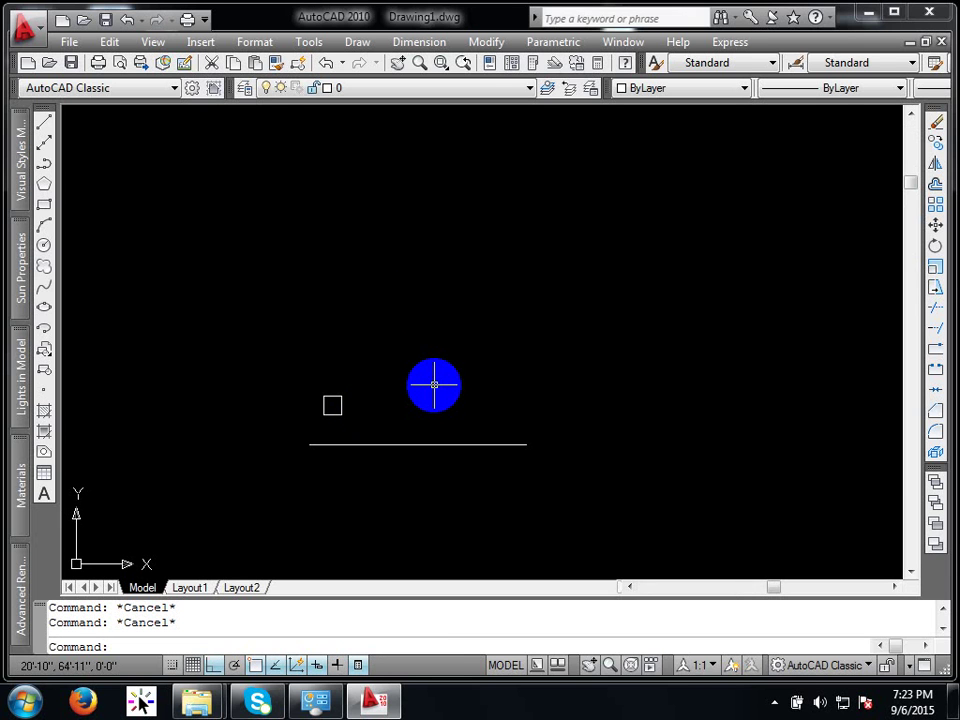
pyautogui.scroll(5, 376, 452)
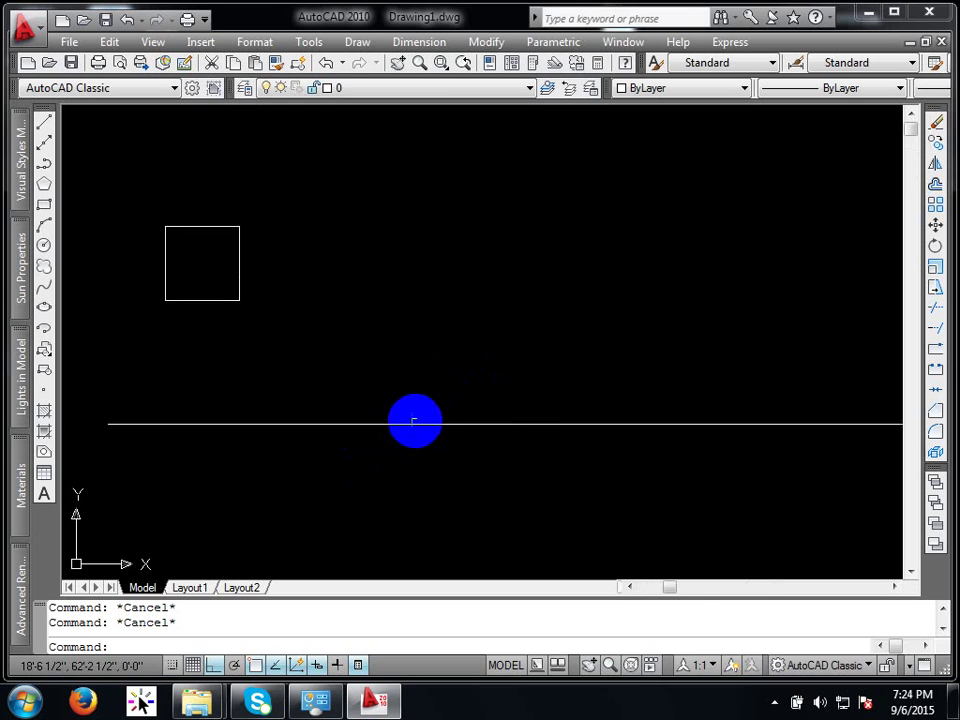
pyautogui.moveTo(414, 422); pyautogui.dragTo(479, 460, button='middle')
pyautogui.scroll(-4, 499, 421)
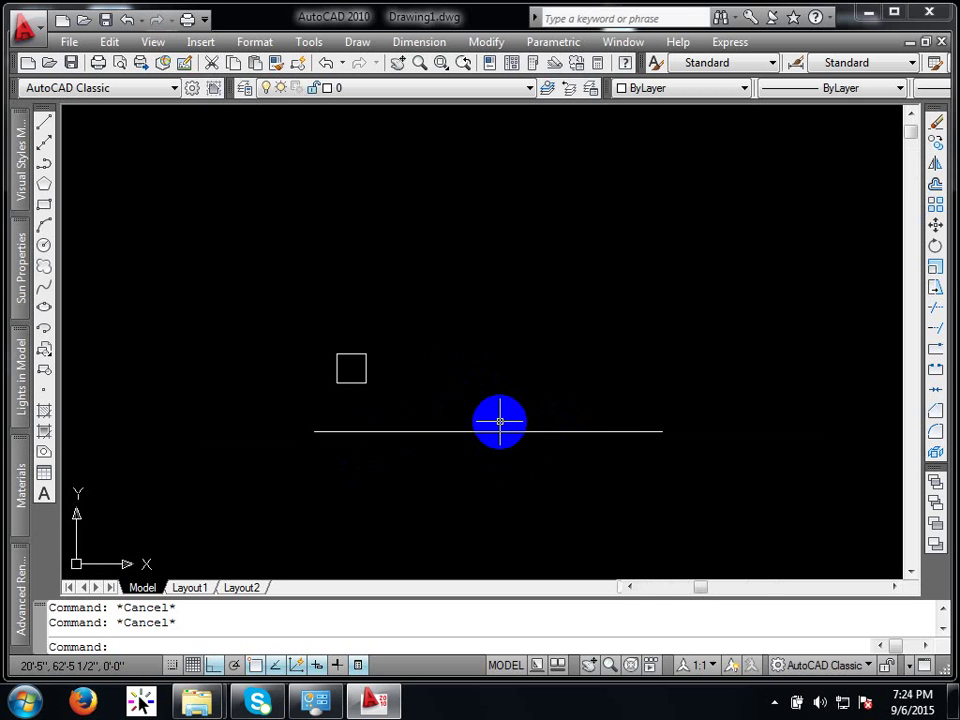
# Offset the horizontal line by 5 to make a parallel copy above it
pyautogui.write('o')
pyautogui.press('Return')
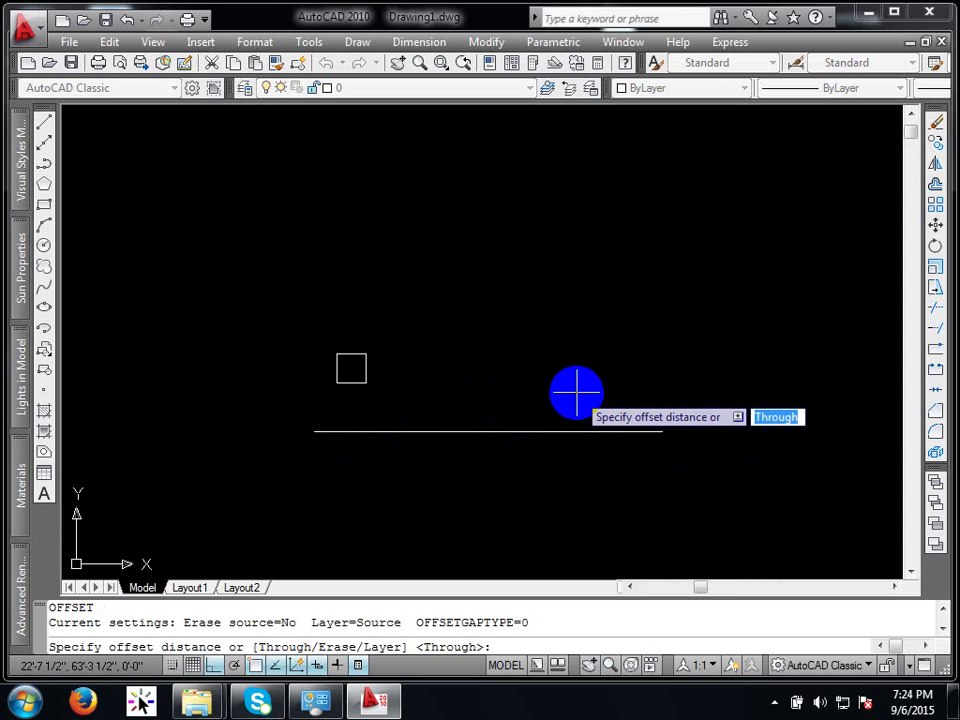
pyautogui.write('4')
pyautogui.press('BackSpace')
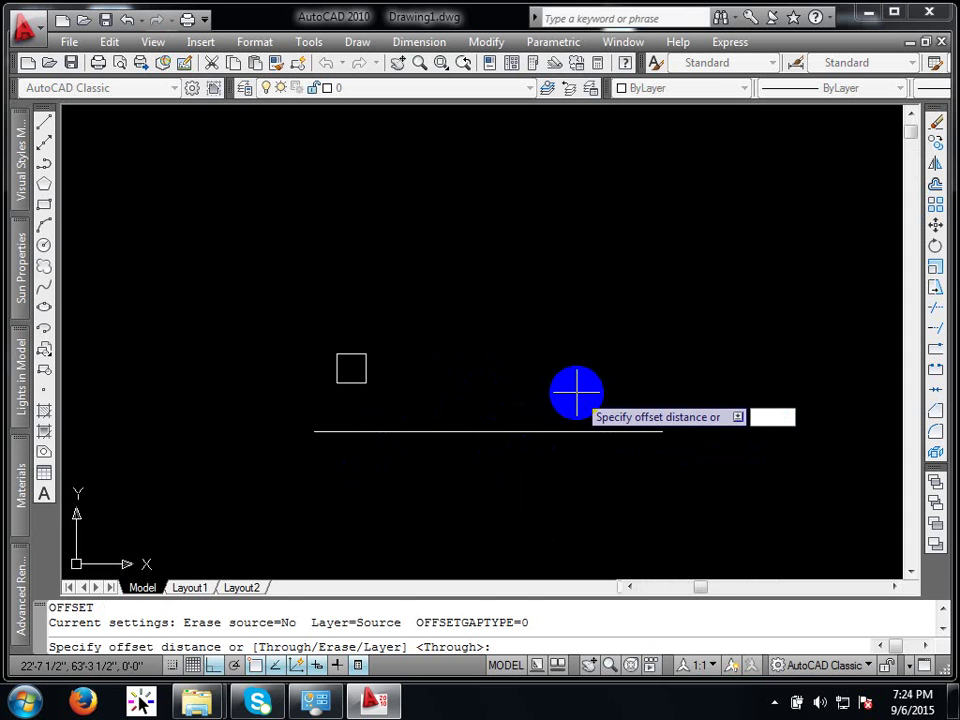
pyautogui.write('5')
pyautogui.press('Return')
pyautogui.click(557, 431)
pyautogui.click(555, 386)
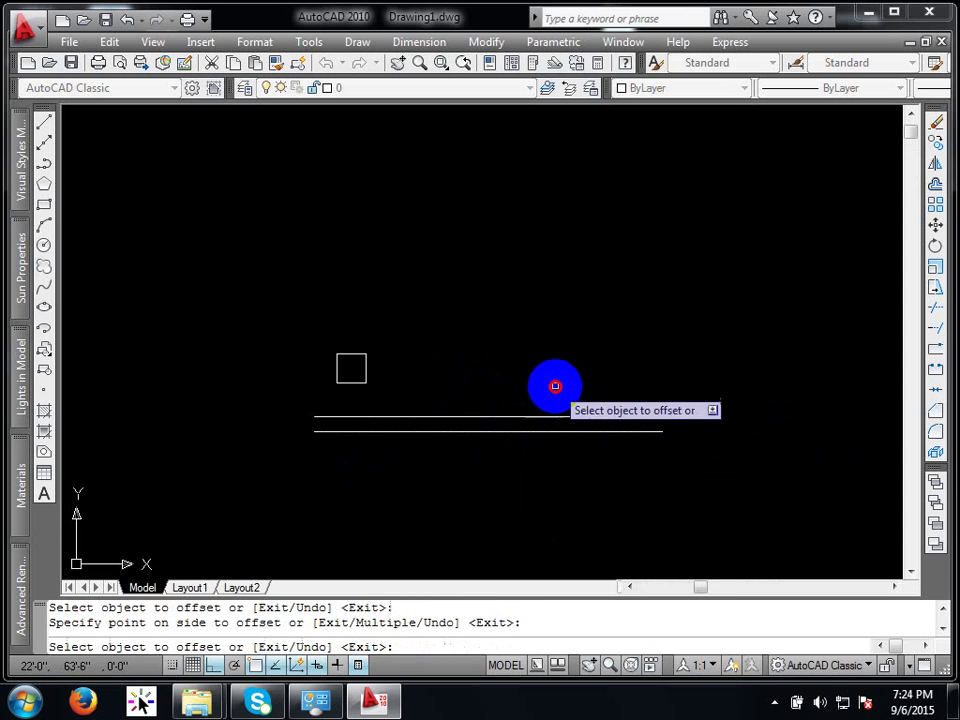
pyautogui.scroll(3, 517, 456)
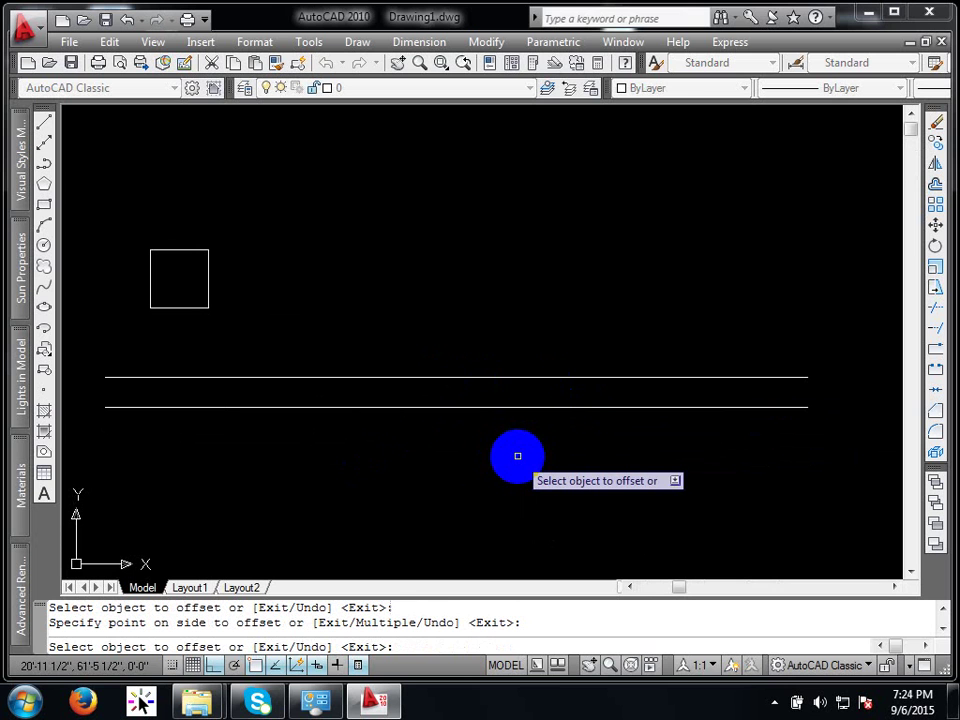
pyautogui.press('Escape')
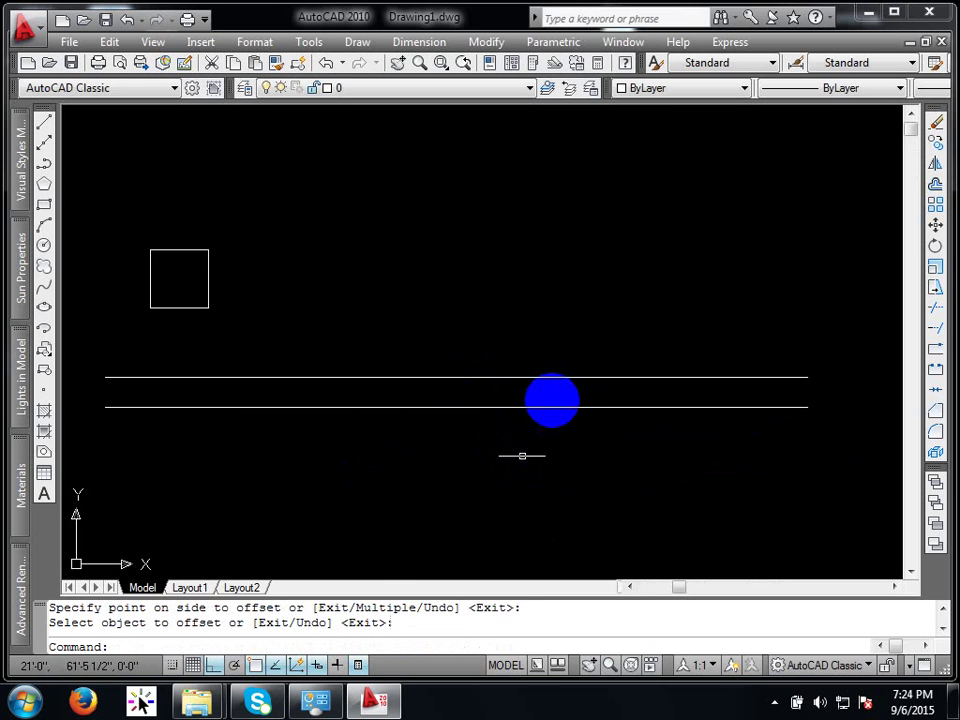
# Erase the offset copy of the line
pyautogui.click(551, 399)
pyautogui.click(499, 345)
pyautogui.press('Delete')
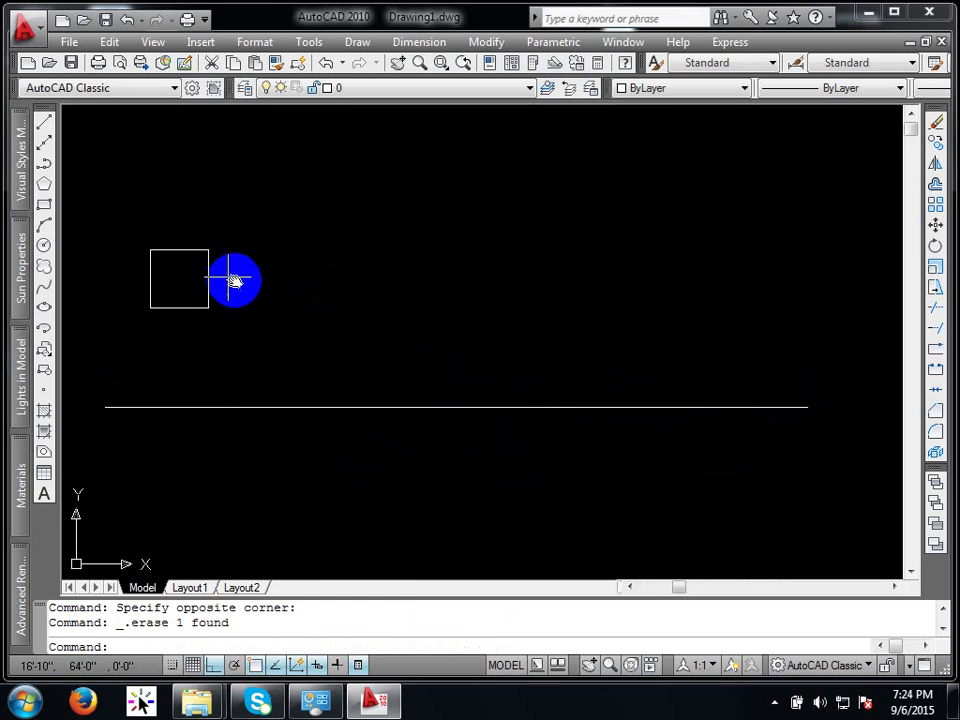
pyautogui.moveTo(158, 259); pyautogui.dragTo(250, 310, button='middle')
pyautogui.scroll(3, 260, 300)
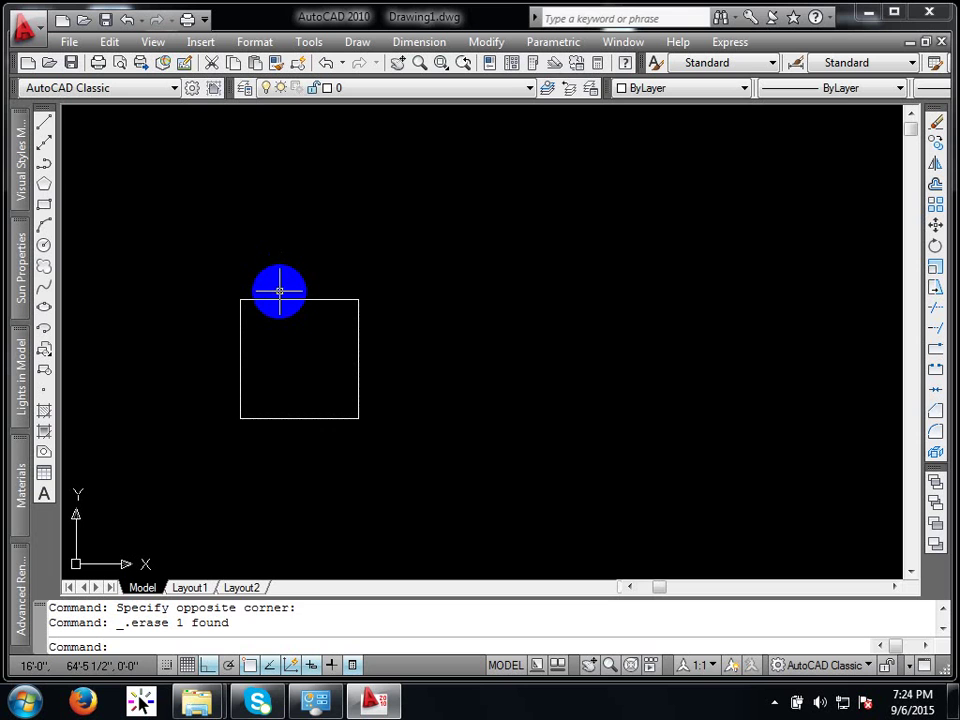
pyautogui.press('Escape')
pyautogui.press('Escape')
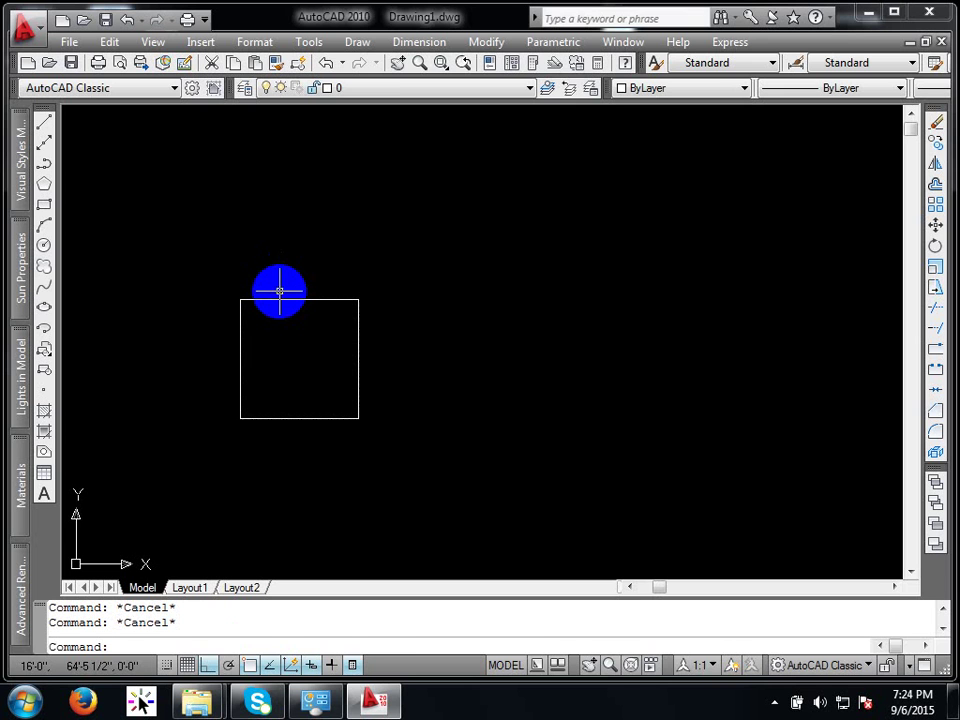
# Offset the square outward by 2
pyautogui.write('o')
pyautogui.press('Return')
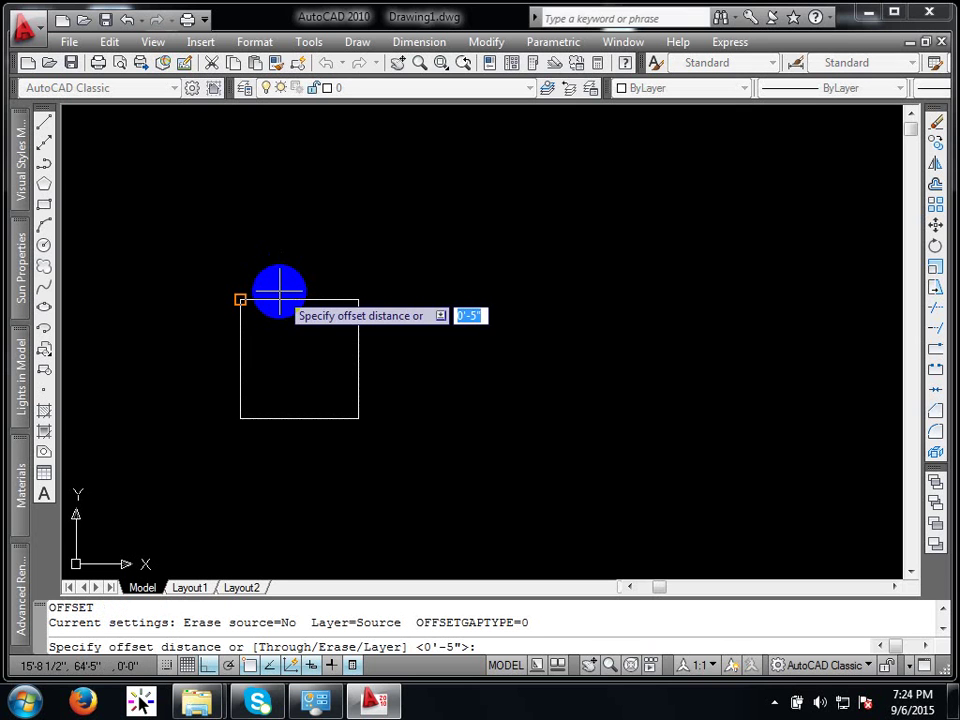
pyautogui.write('2')
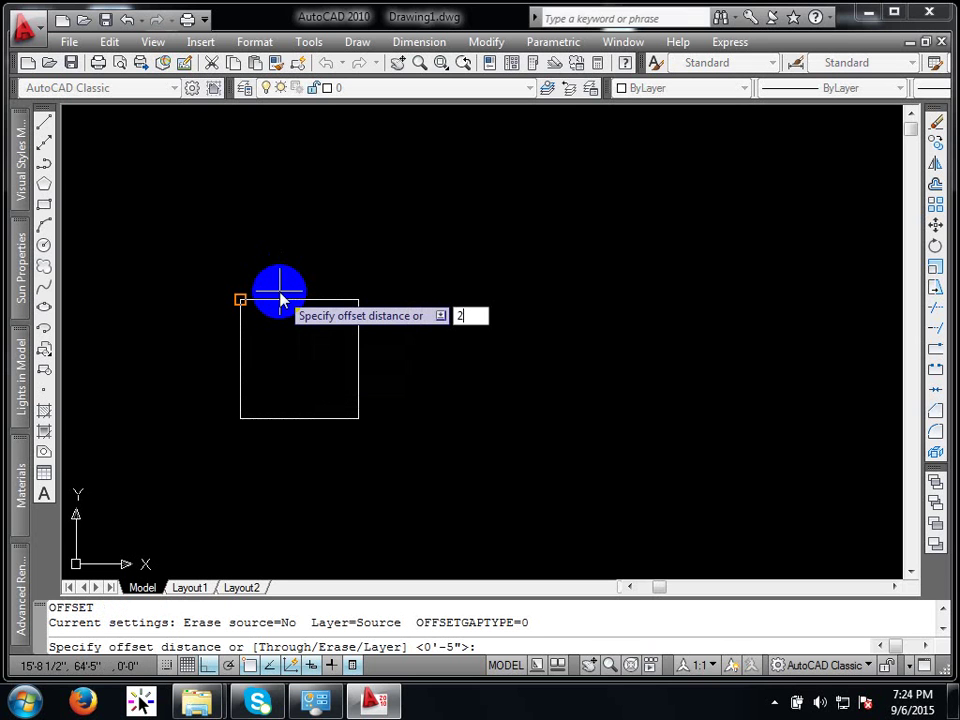
pyautogui.press('Return')
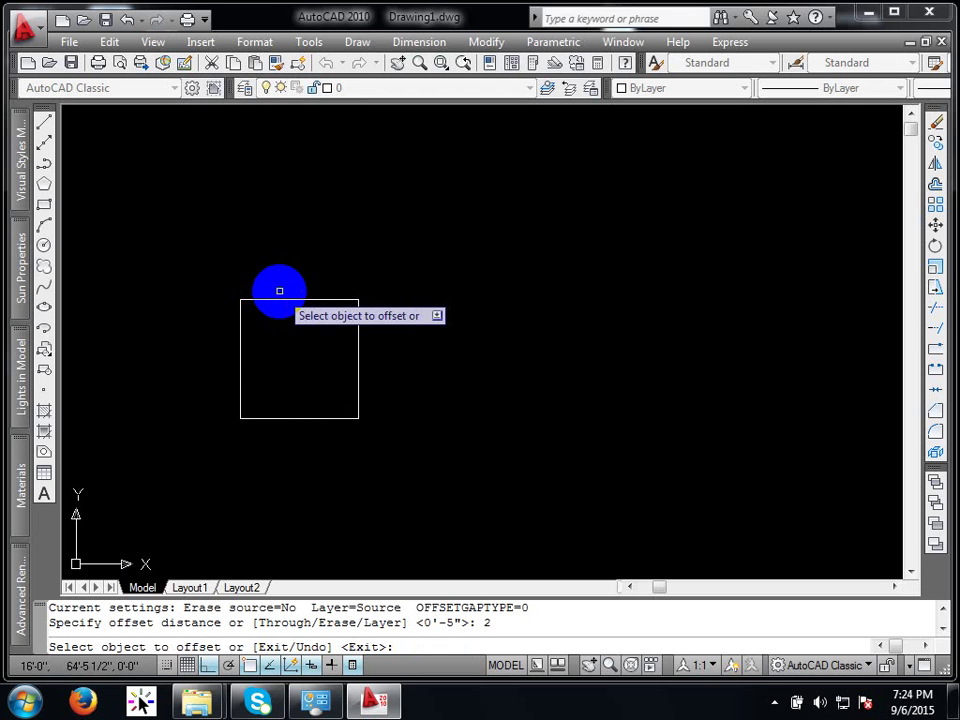
pyautogui.click(267, 299)
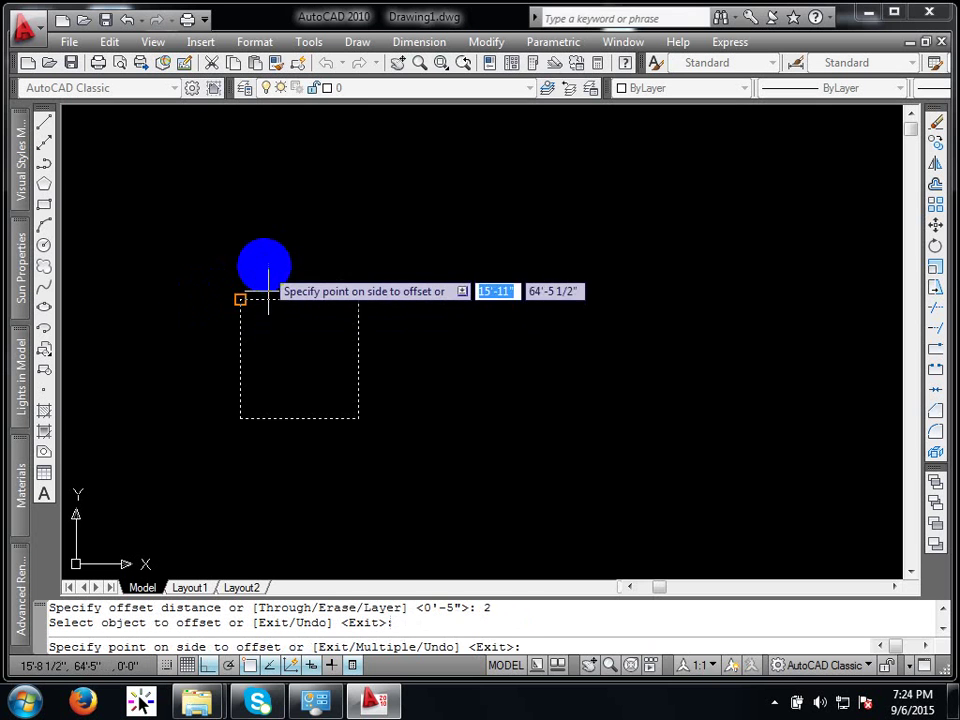
pyautogui.click(267, 291)
pyautogui.press('Return')
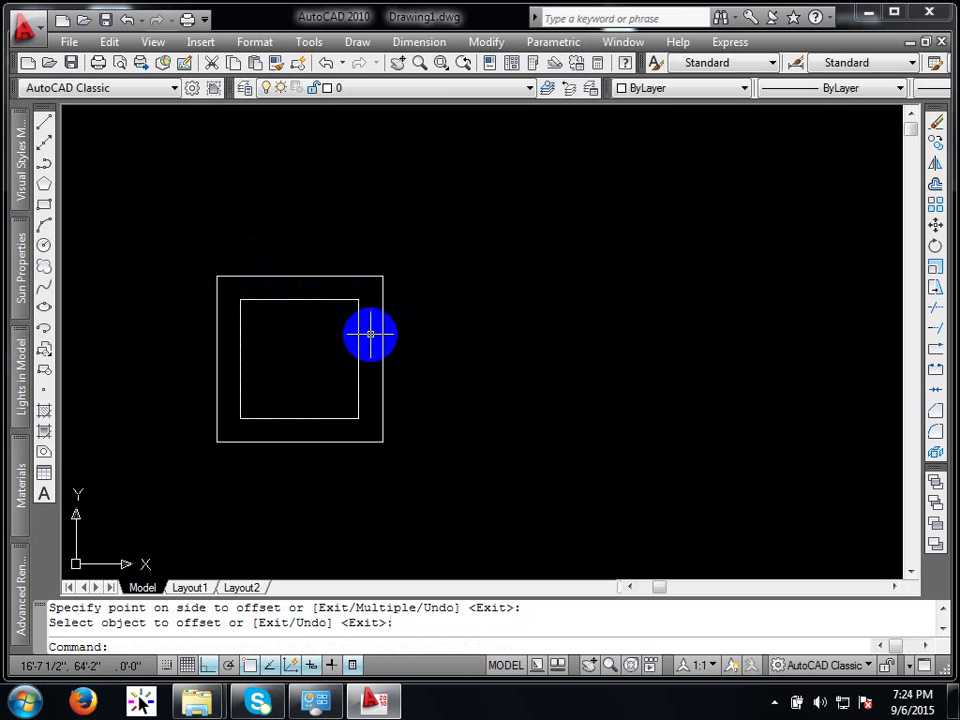
# Erase the offset rectangle and the original square
pyautogui.click(332, 276)
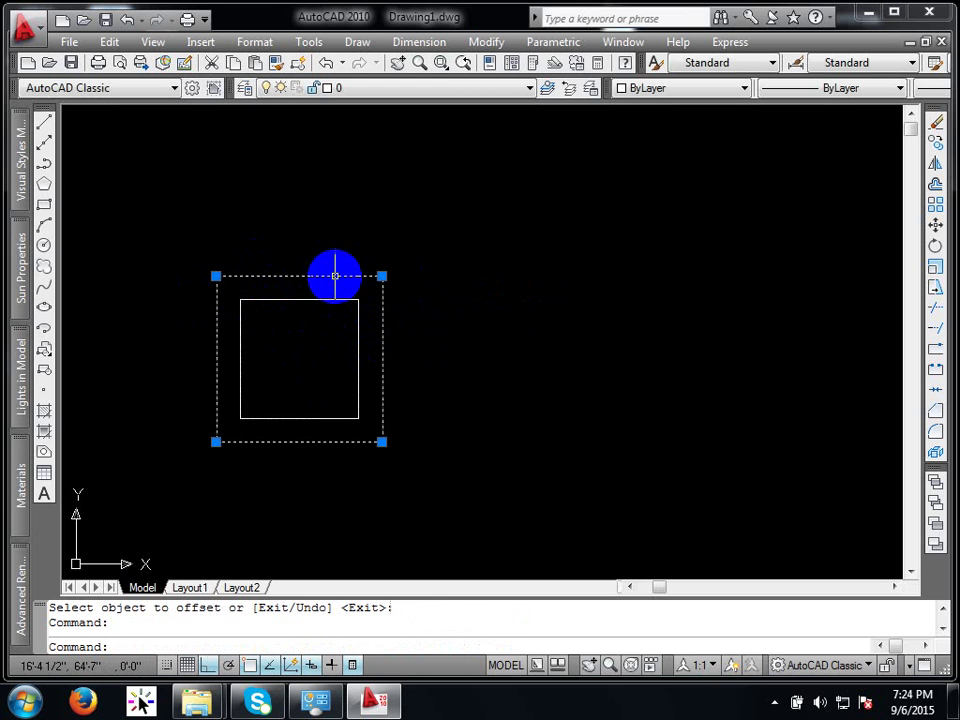
pyautogui.press('Delete')
pyautogui.scroll(-3, 332, 276)
pyautogui.click(336, 268)
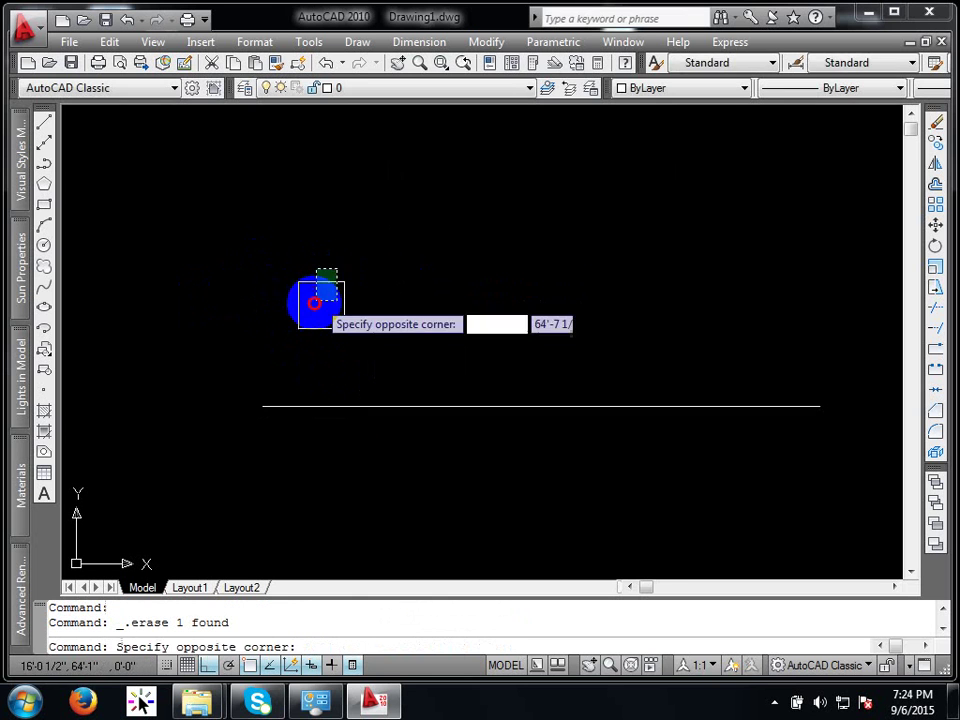
pyautogui.click(313, 300)
pyautogui.press('Delete')
pyautogui.click(399, 312)
# Erase the remaining horizontal line and cancel any active command
pyautogui.click(303, 466)
pyautogui.press('Delete')
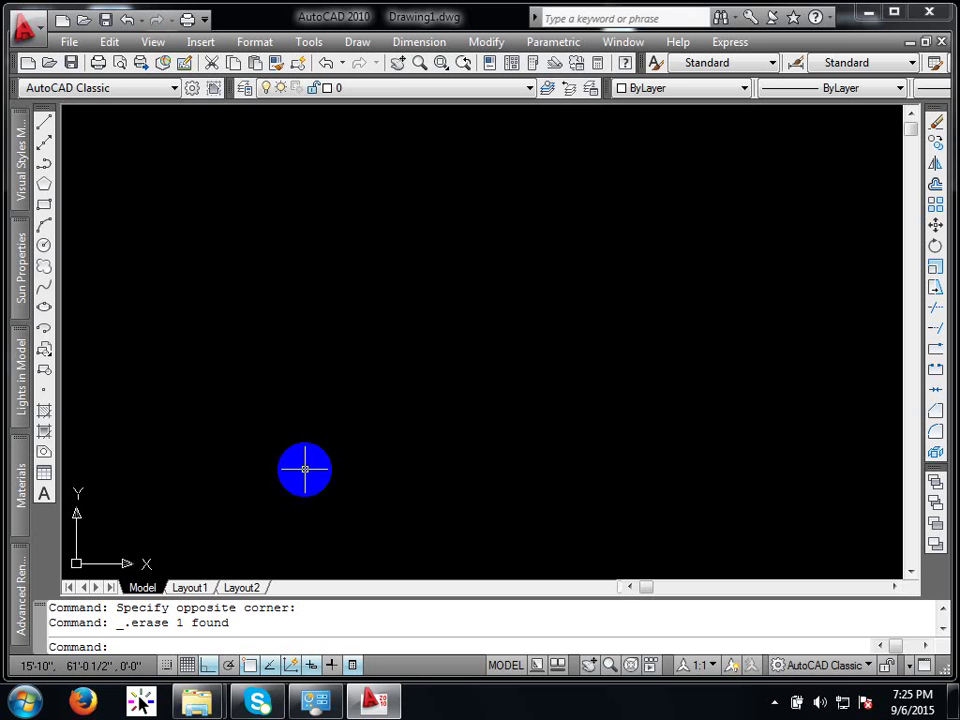
pyautogui.press('Escape')
pyautogui.press('Escape')
pyautogui.write('la')
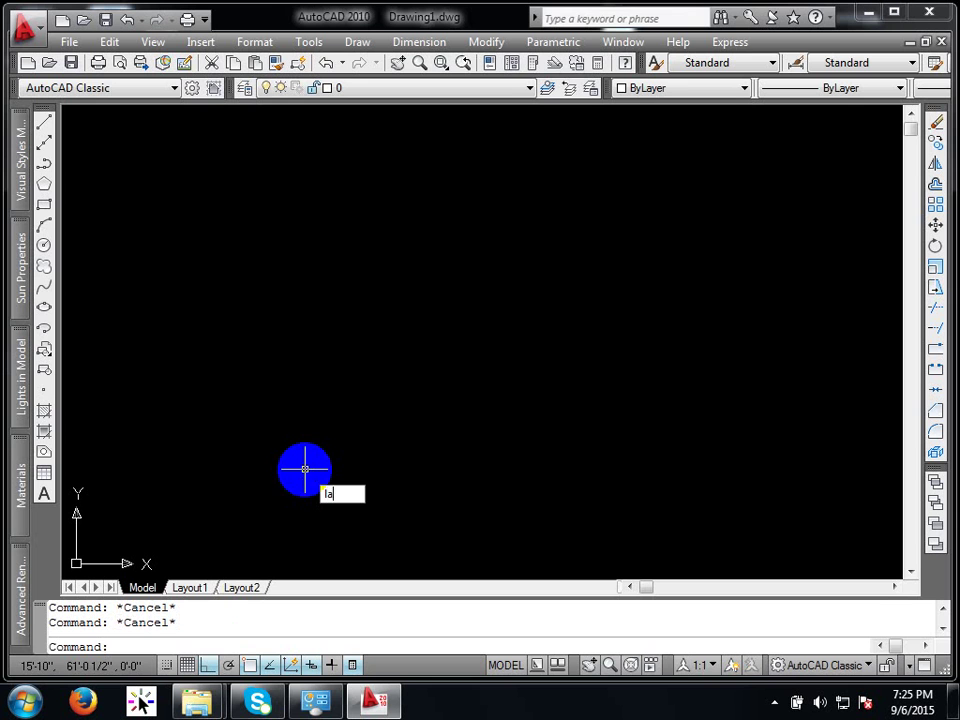
# Create a 'wall' layer with cyan index colour 130
pyautogui.press('Return')
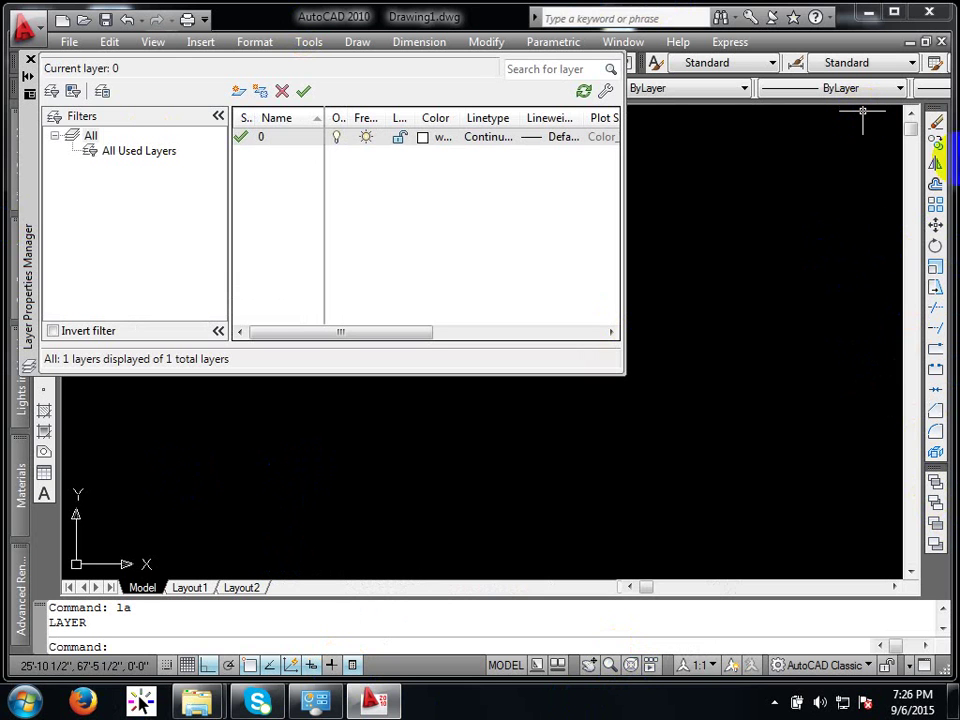
pyautogui.click(240, 93)
pyautogui.write('wall')
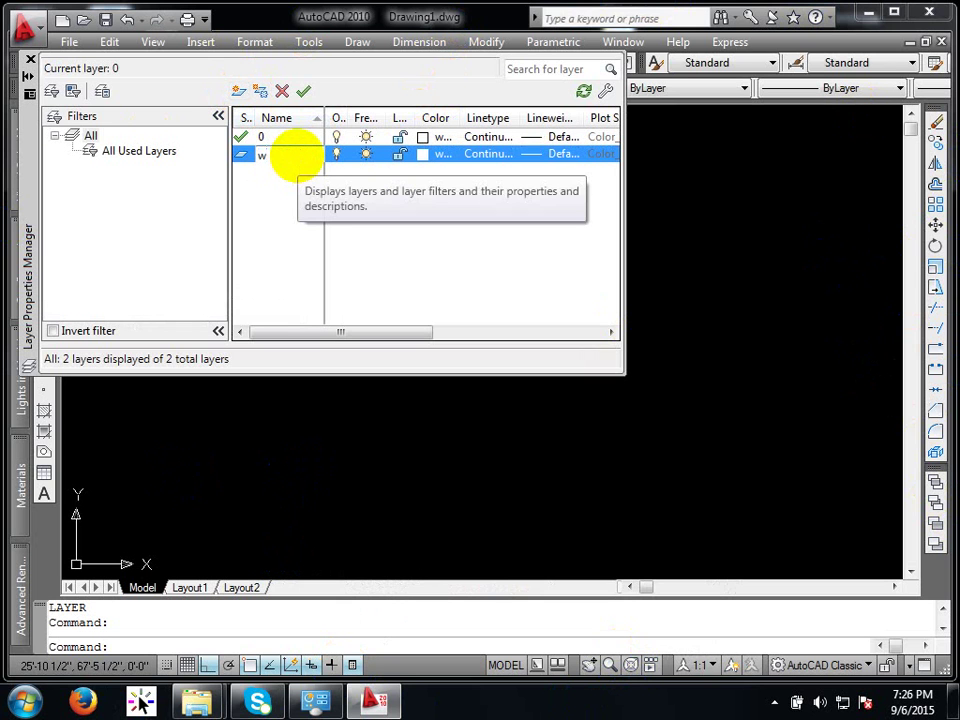
pyautogui.press('Return')
pyautogui.click(424, 158)
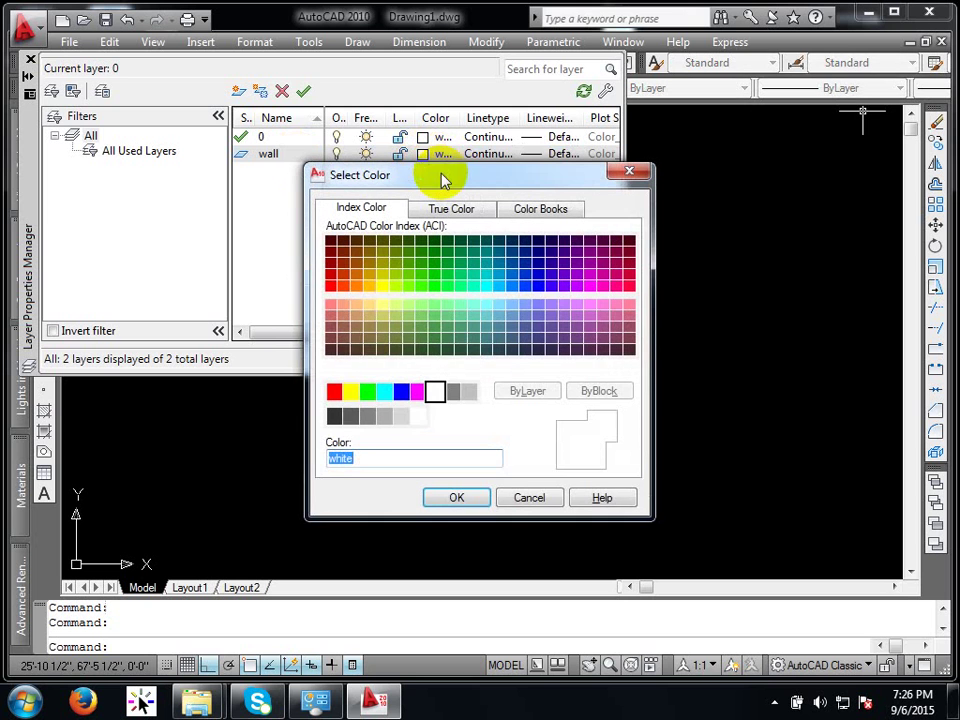
pyautogui.moveTo(444, 178); pyautogui.dragTo(456, 207)
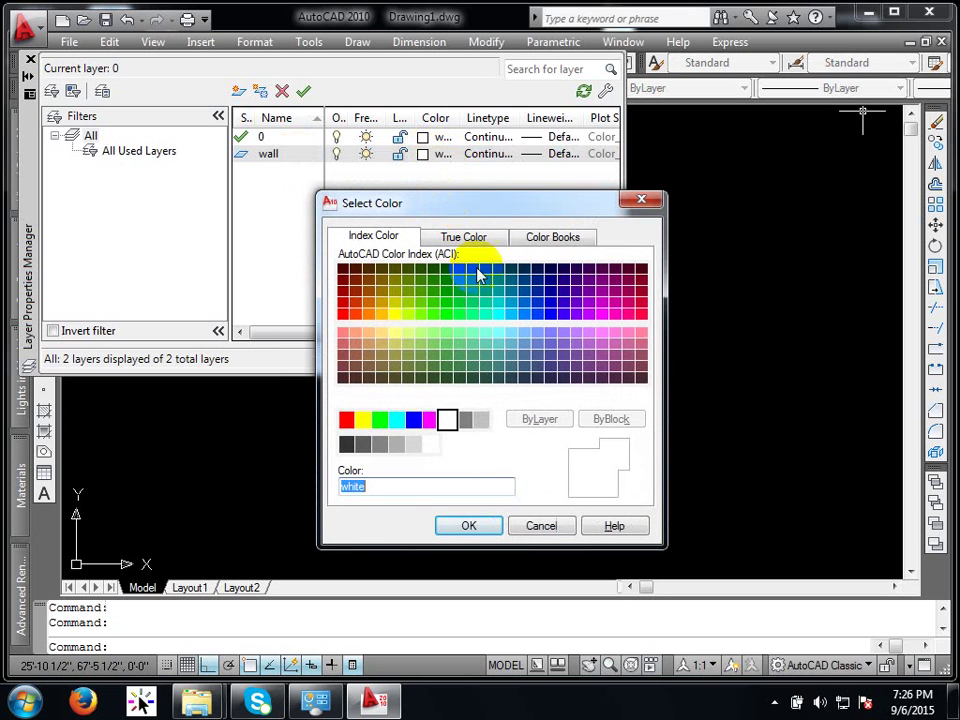
pyautogui.click(539, 314)
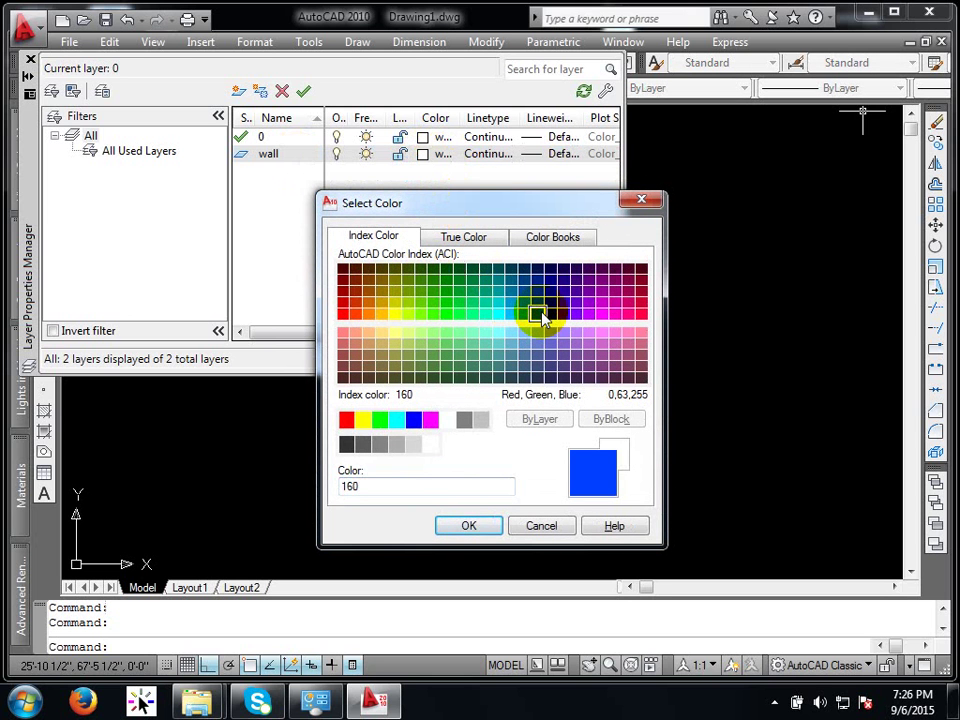
pyautogui.click(498, 315)
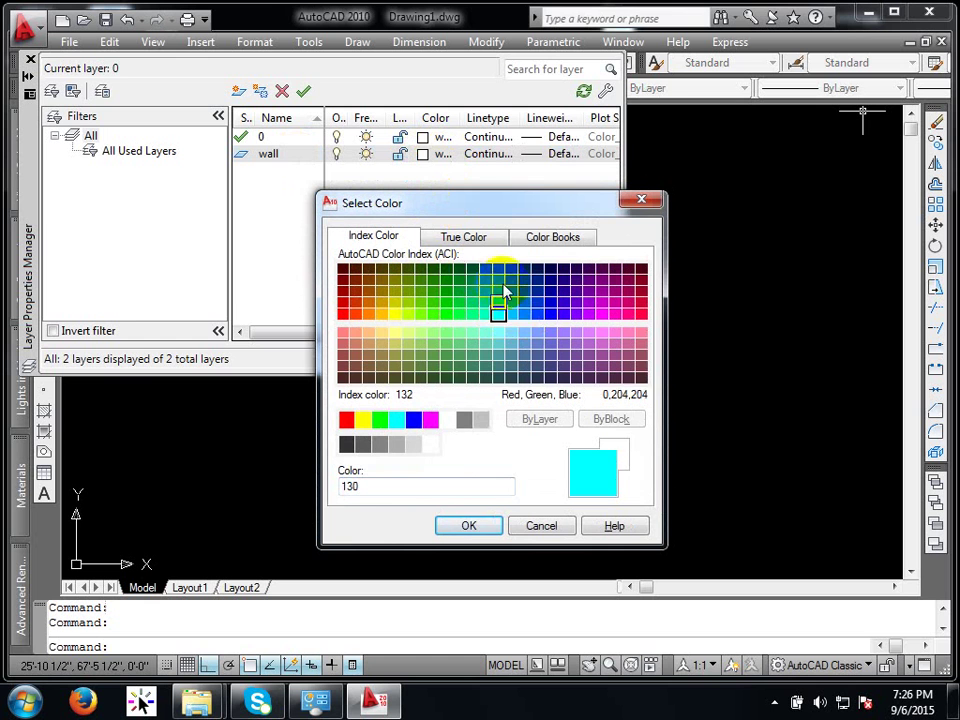
pyautogui.click(523, 303)
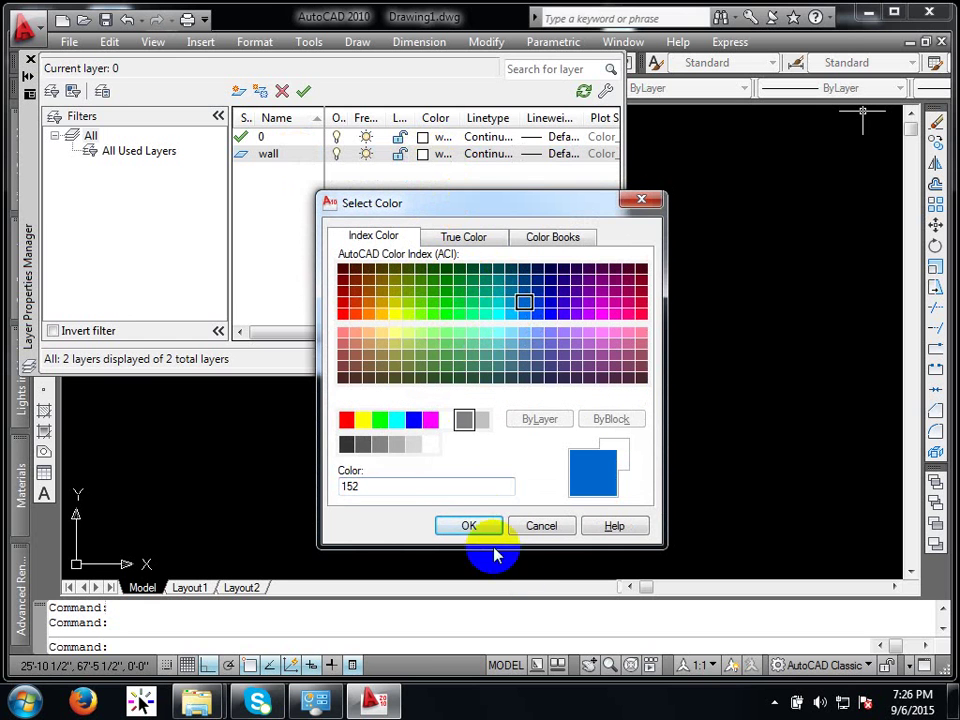
pyautogui.click(498, 303)
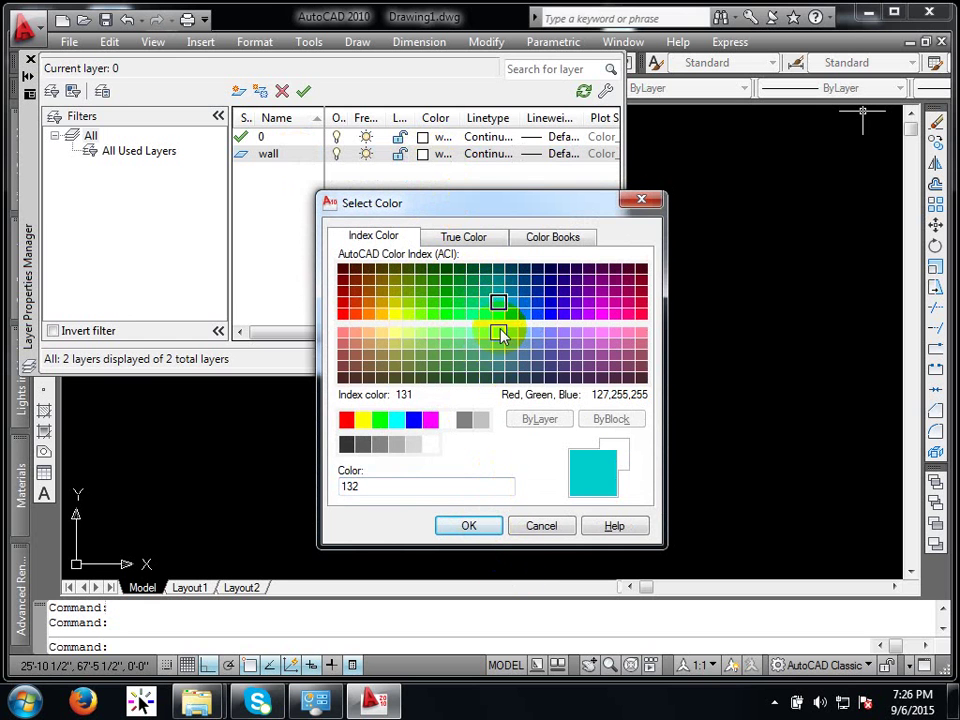
pyautogui.click(498, 314)
pyautogui.click(490, 527)
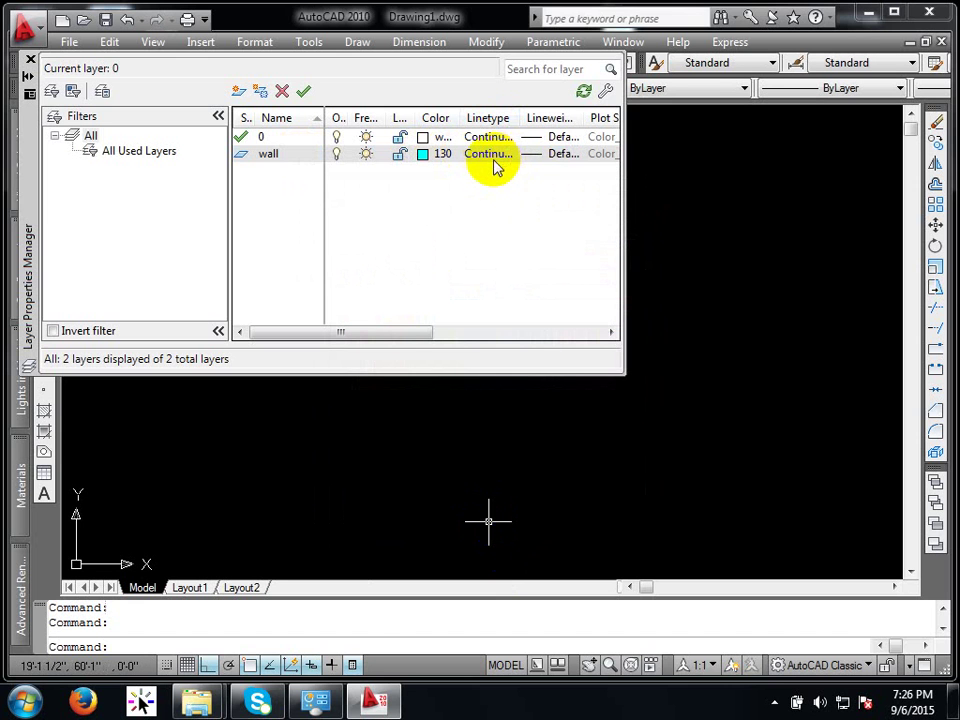
# Set the wall layer's lineweight to 0.30 mm and add another new layer
pyautogui.click(555, 155)
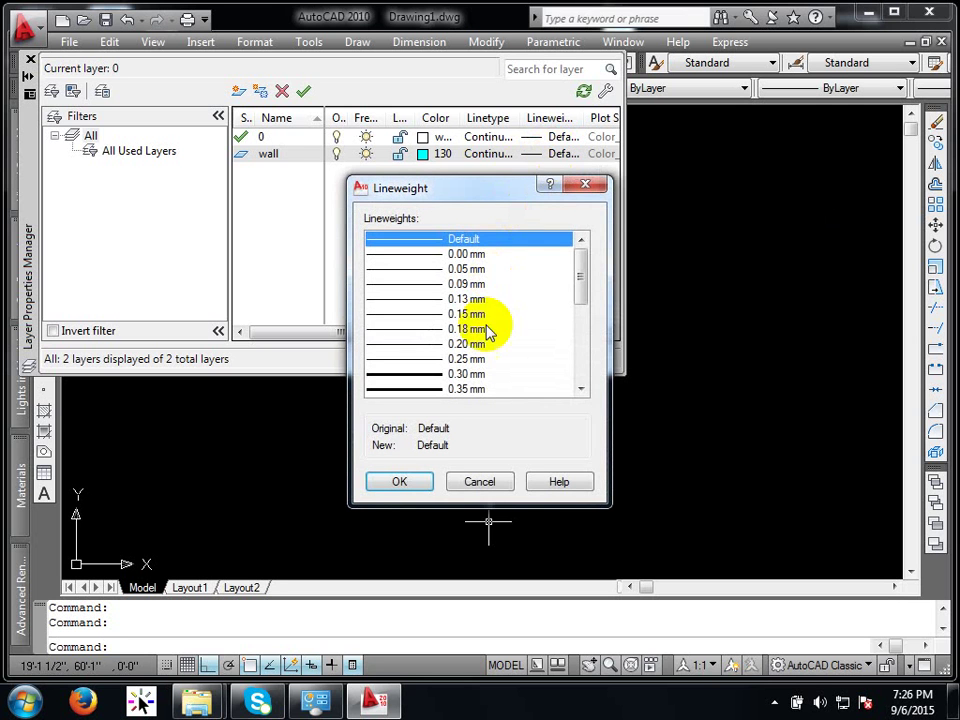
pyautogui.doubleClick(470, 373)
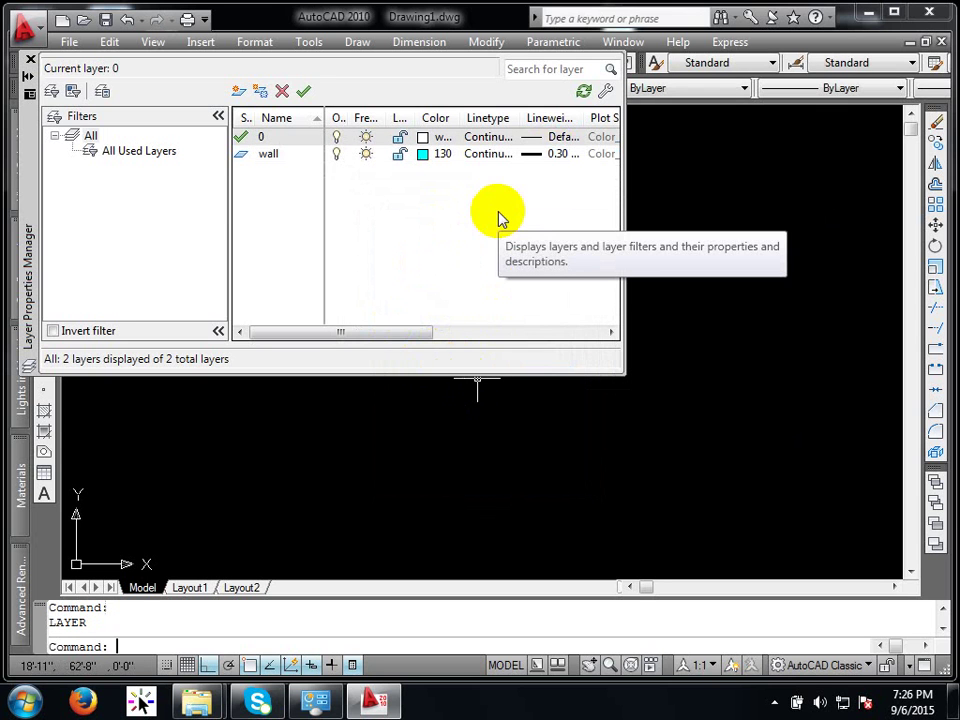
pyautogui.click(243, 93)
pyautogui.write('column')
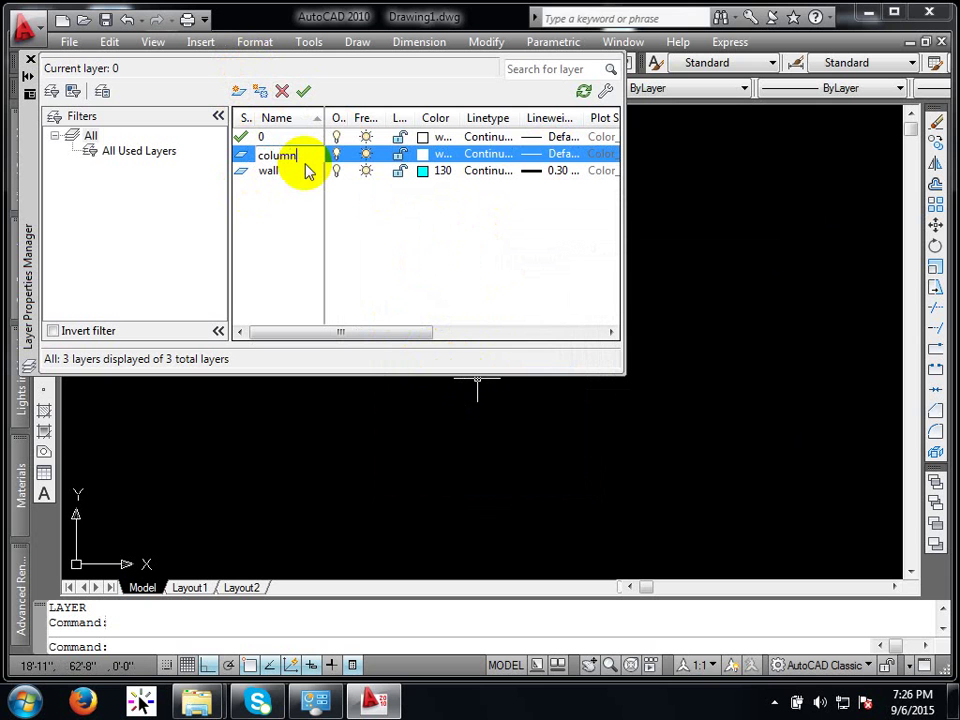
# Name the new layer 'column', with red index colour 10 and a 0.35 mm lineweight
pyautogui.click(430, 156)
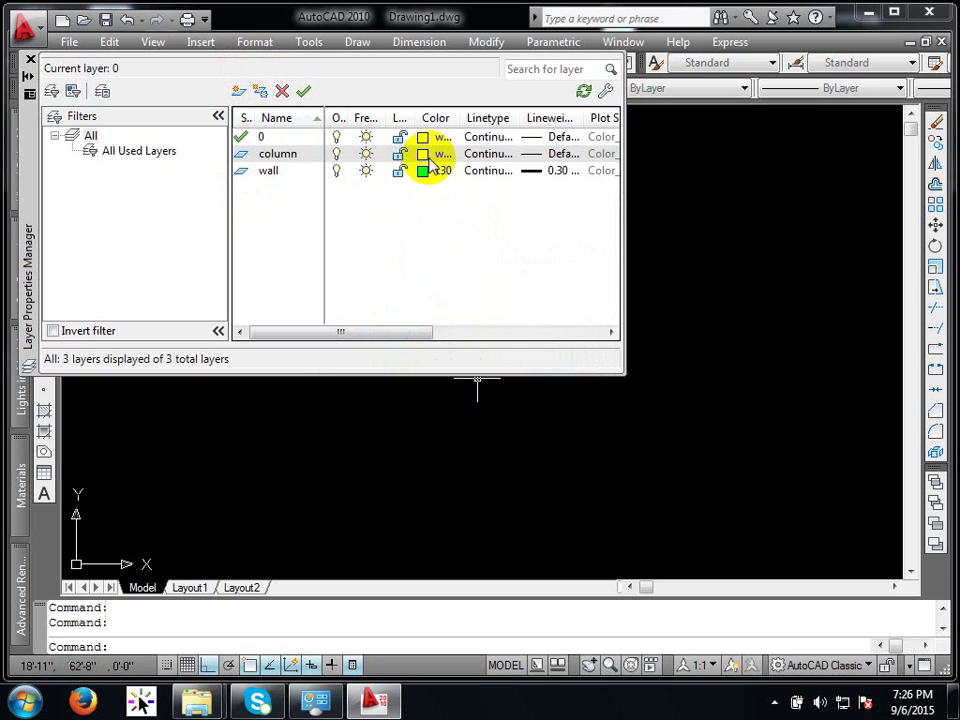
pyautogui.click(352, 315)
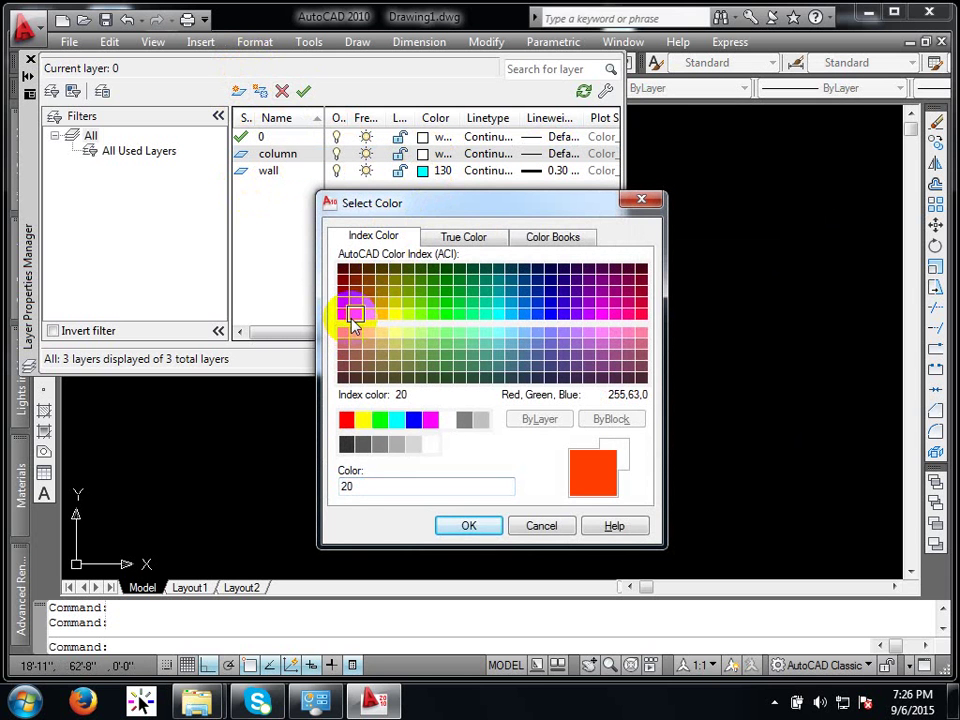
pyautogui.click(343, 320)
pyautogui.moveTo(510, 211); pyautogui.dragTo(496, 219)
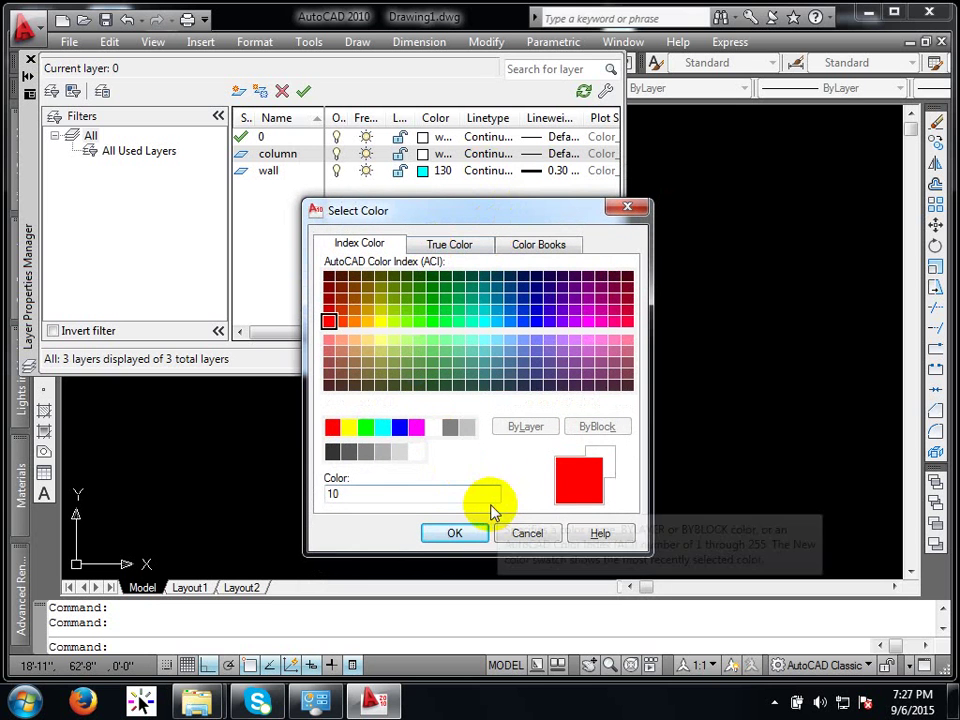
pyautogui.click(458, 534)
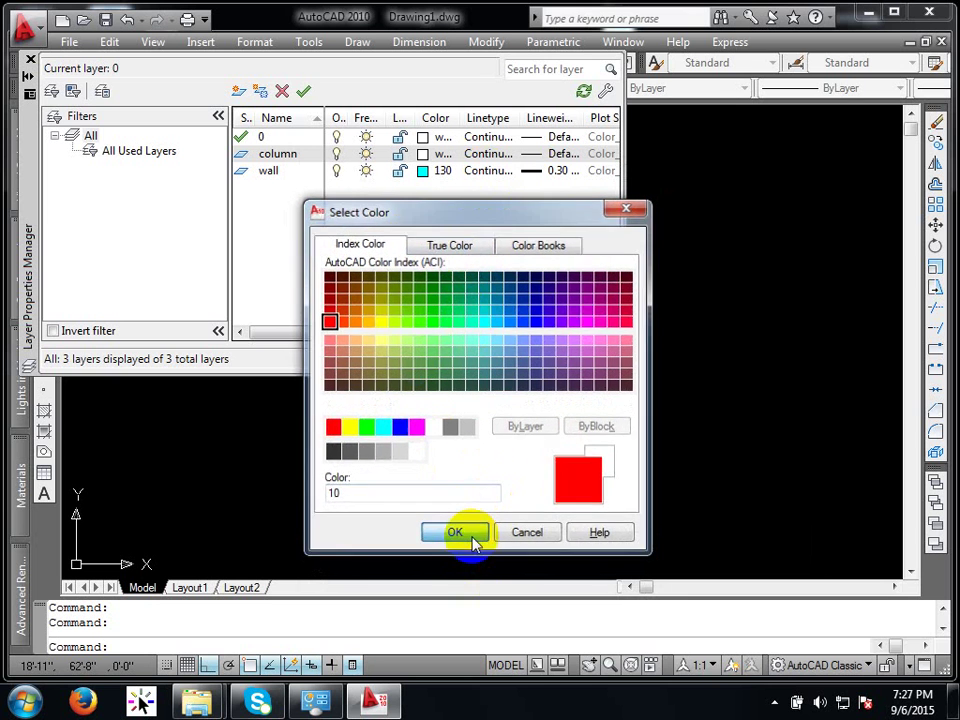
pyautogui.click(561, 156)
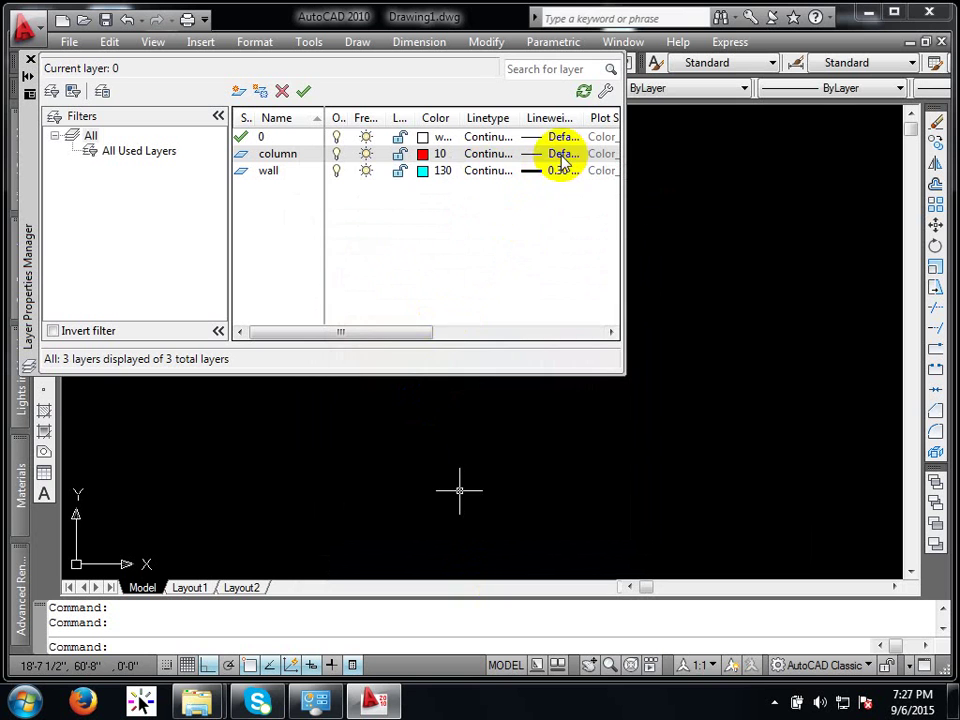
pyautogui.press('Escape')
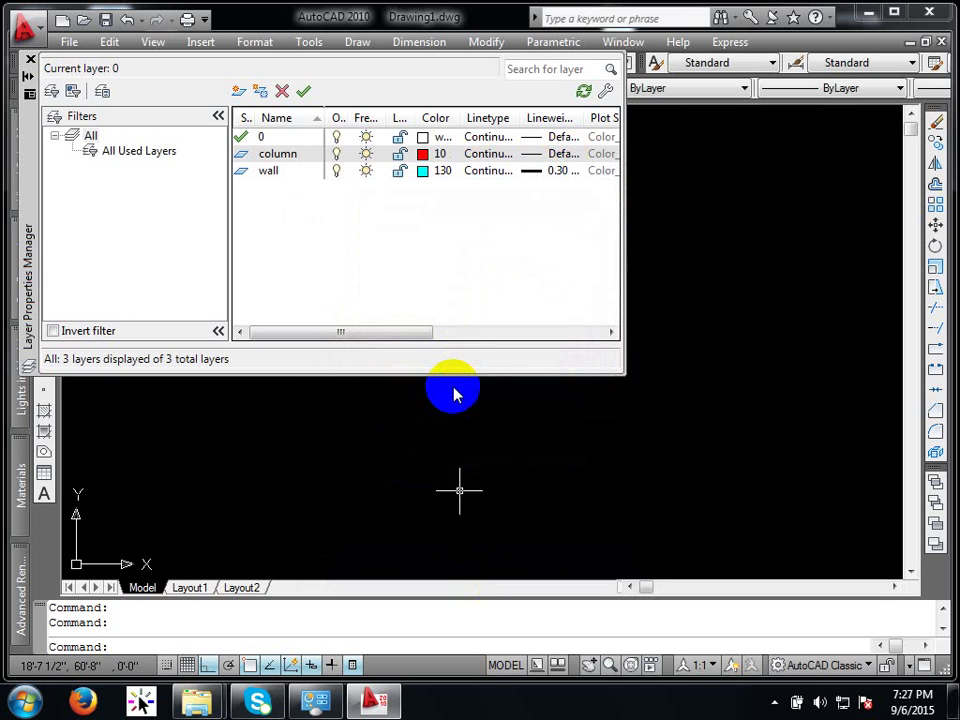
pyautogui.click(272, 173)
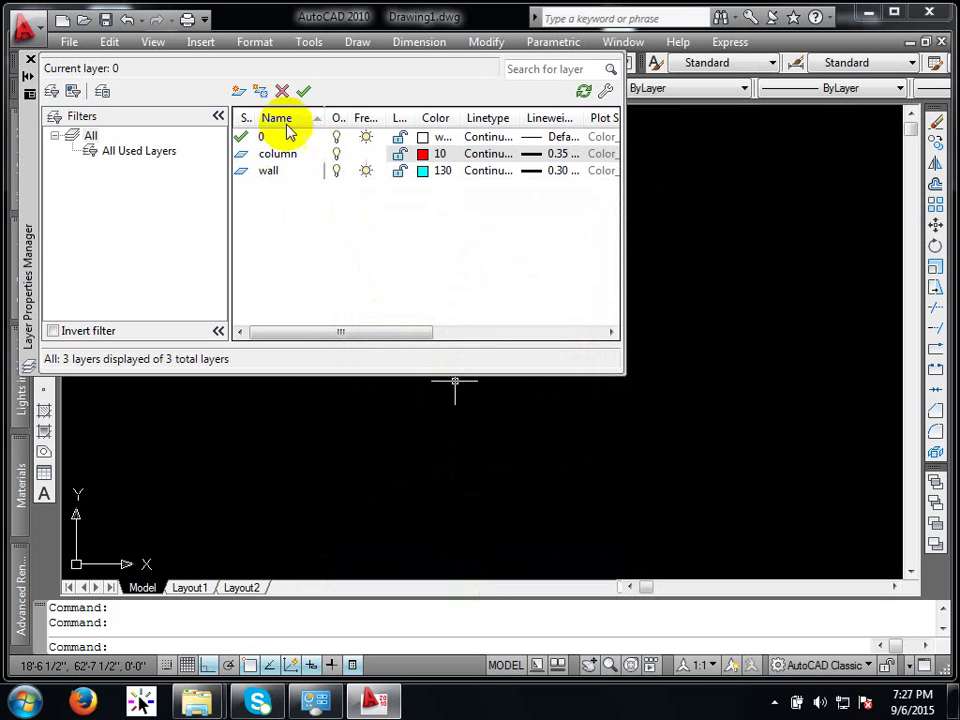
# Add a 'window' layer with green index colour 80 and a 0.13 mm lineweight
pyautogui.click(239, 90)
pyautogui.write('window')
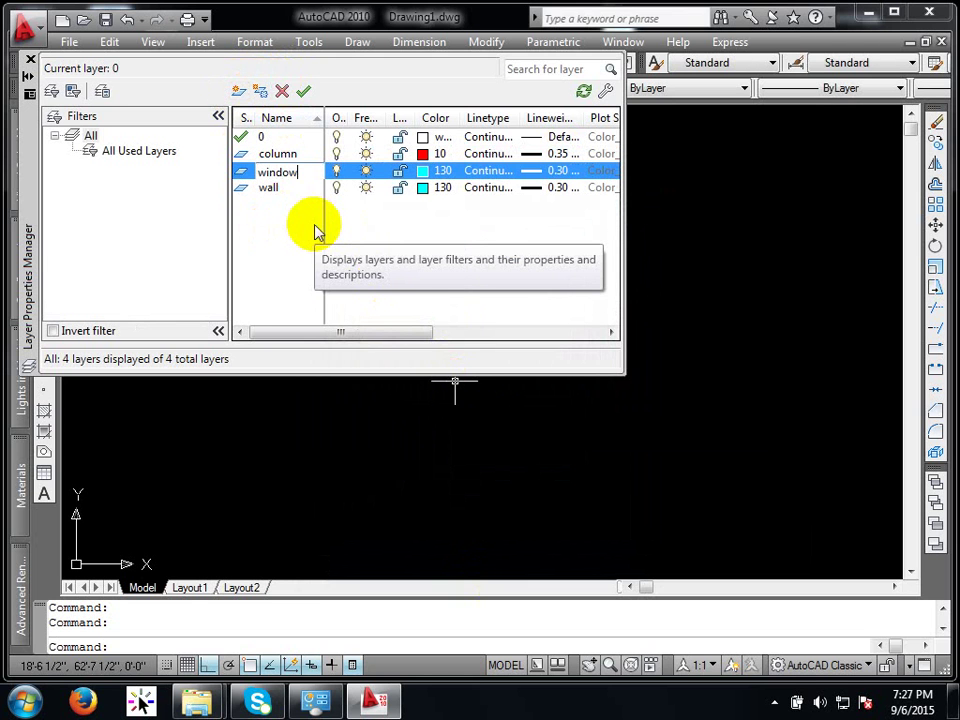
pyautogui.click(423, 174)
pyautogui.click(420, 320)
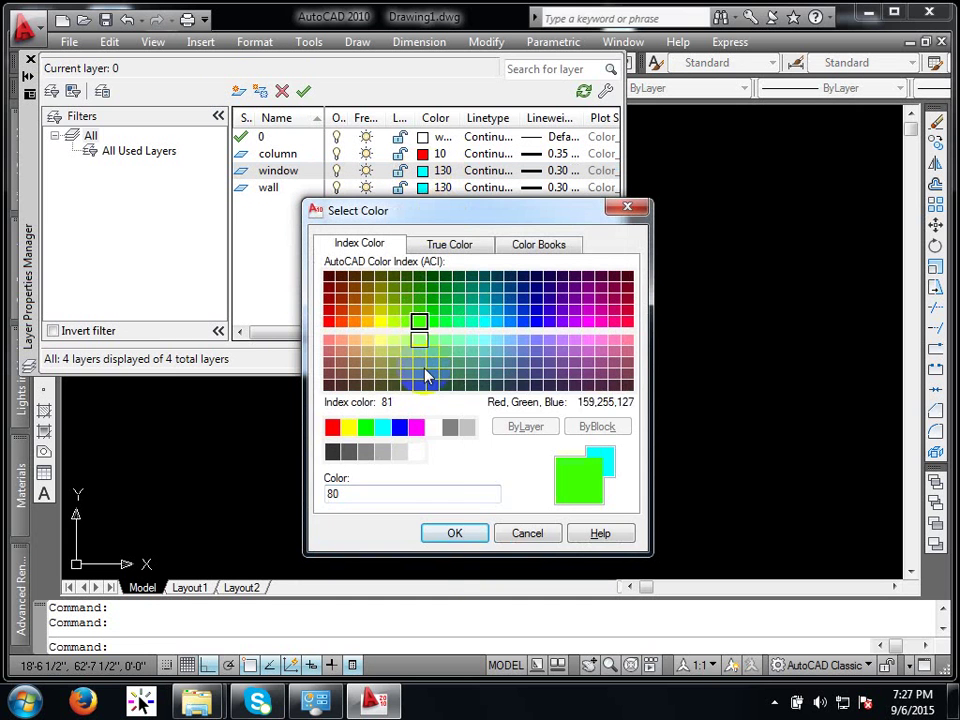
pyautogui.click(454, 533)
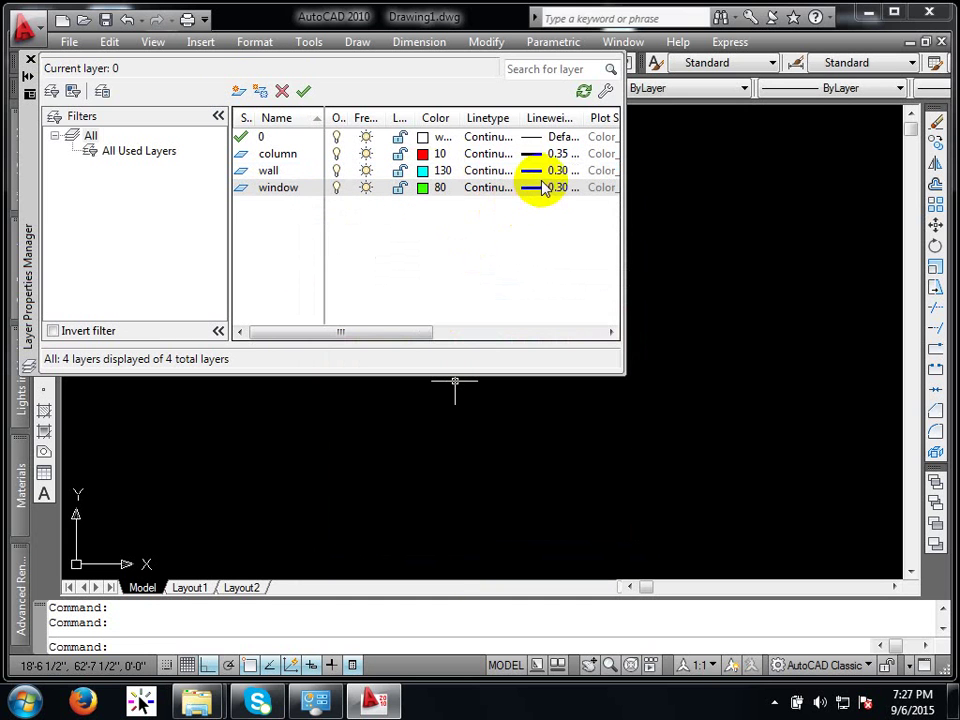
pyautogui.click(540, 190)
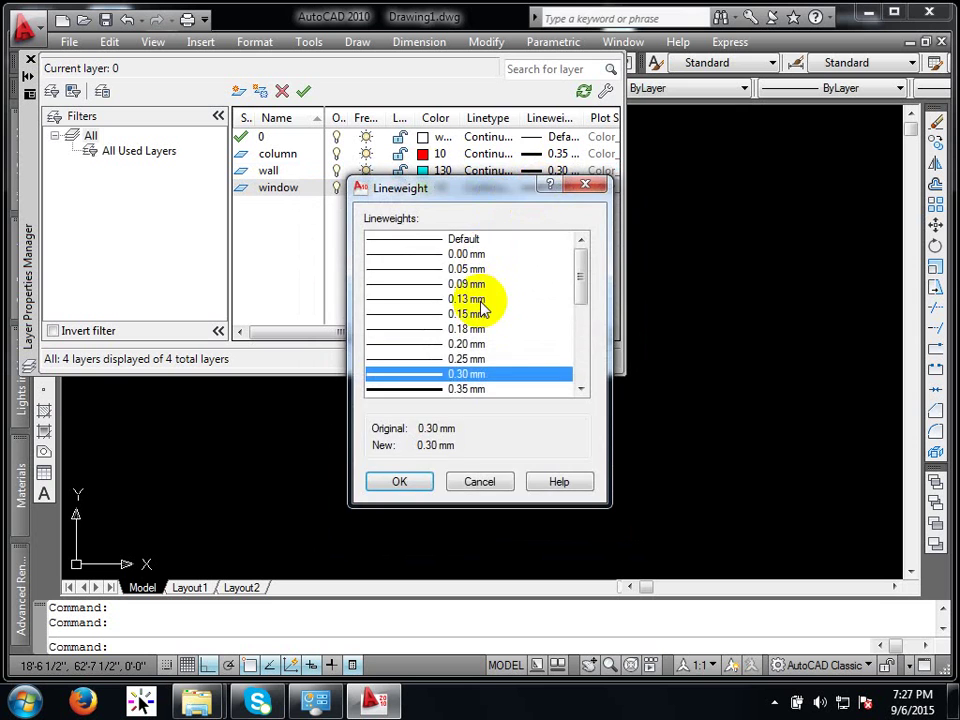
pyautogui.doubleClick(470, 292)
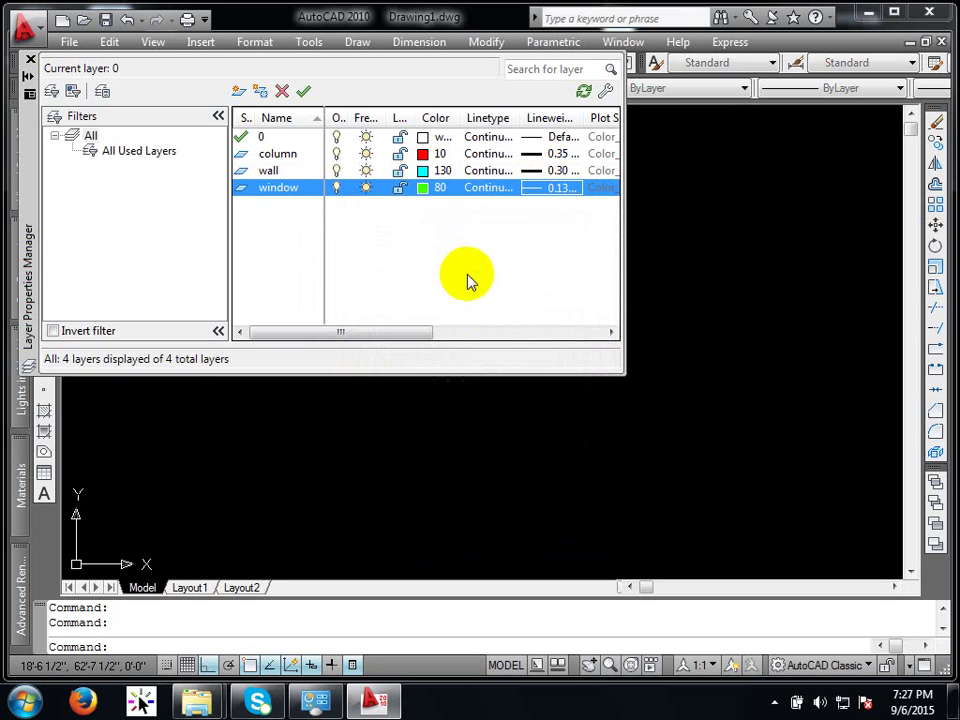
pyautogui.click(237, 91)
pyautogui.write('veranda')
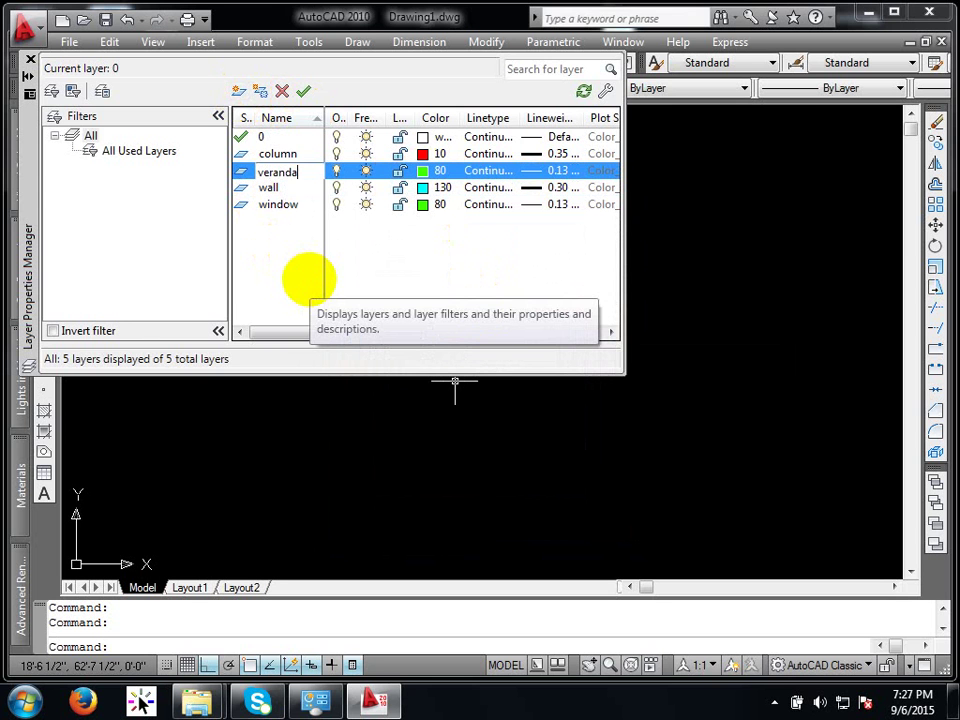
# Name the new layer 'veranda' and set its colour to magenta
pyautogui.click(428, 172)
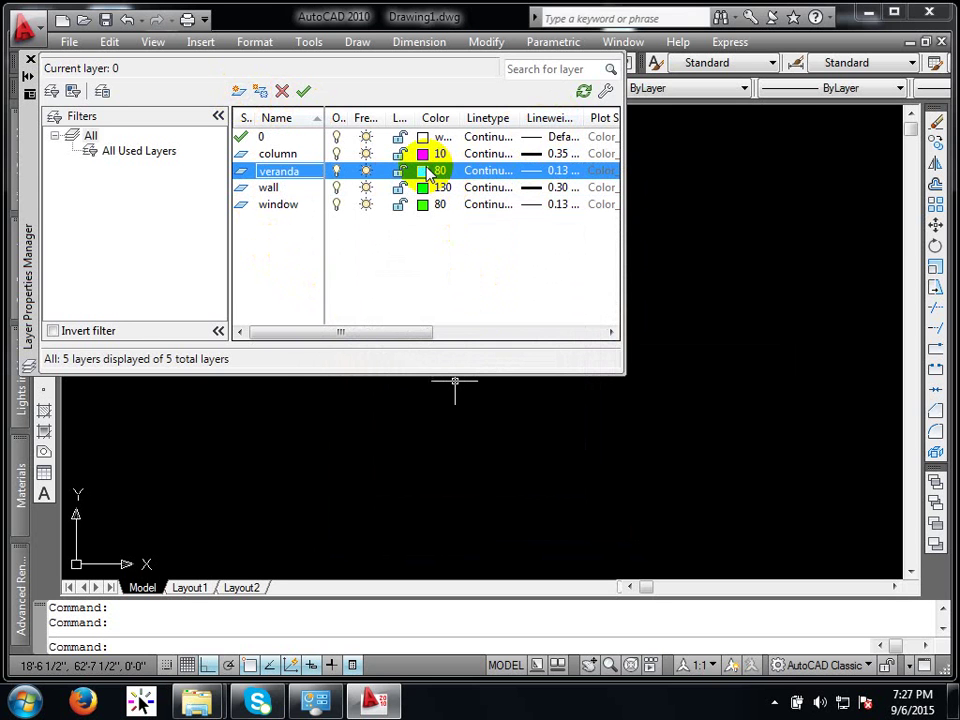
pyautogui.click(428, 172)
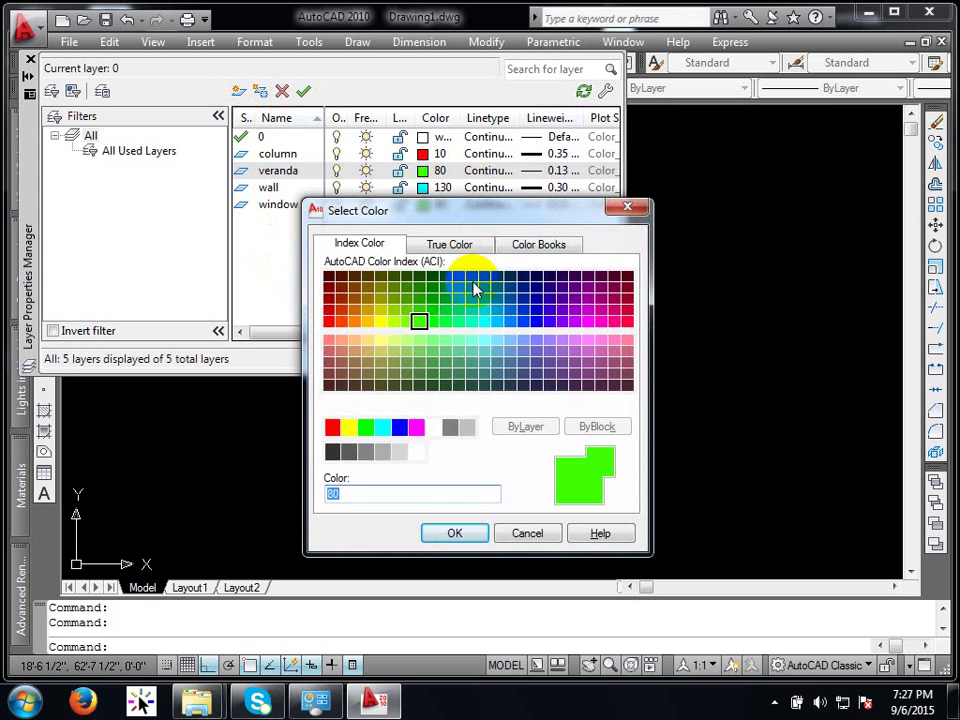
pyautogui.click(416, 428)
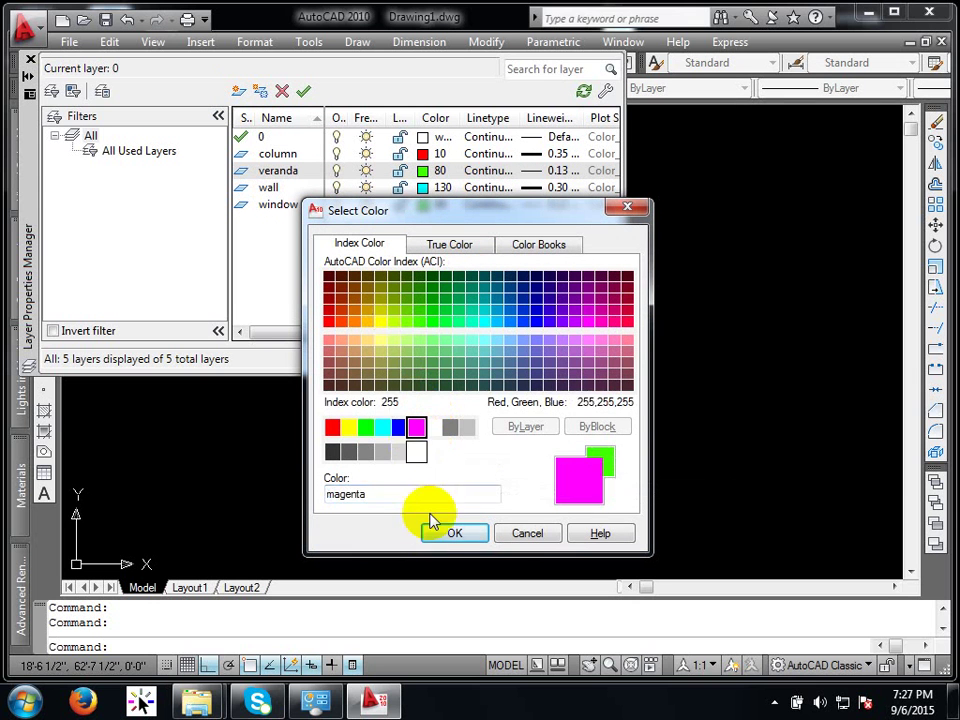
pyautogui.click(445, 530)
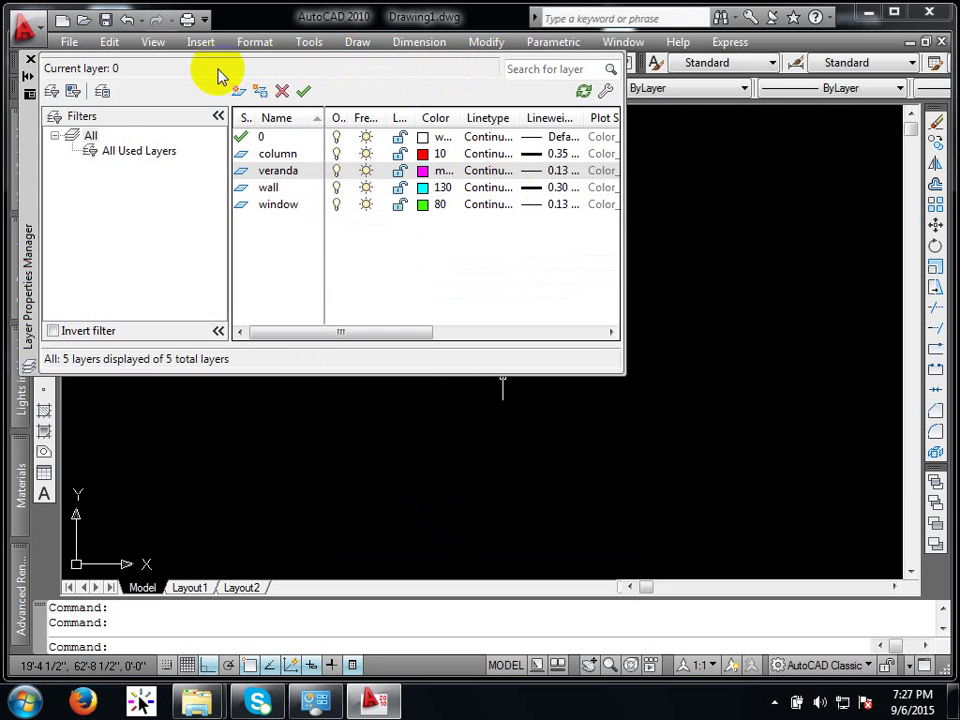
# Assign the veranda layer a 0.15 mm lineweight, then close the Layer Properties Manager
pyautogui.moveTo(34, 150); pyautogui.dragTo(148, 248)
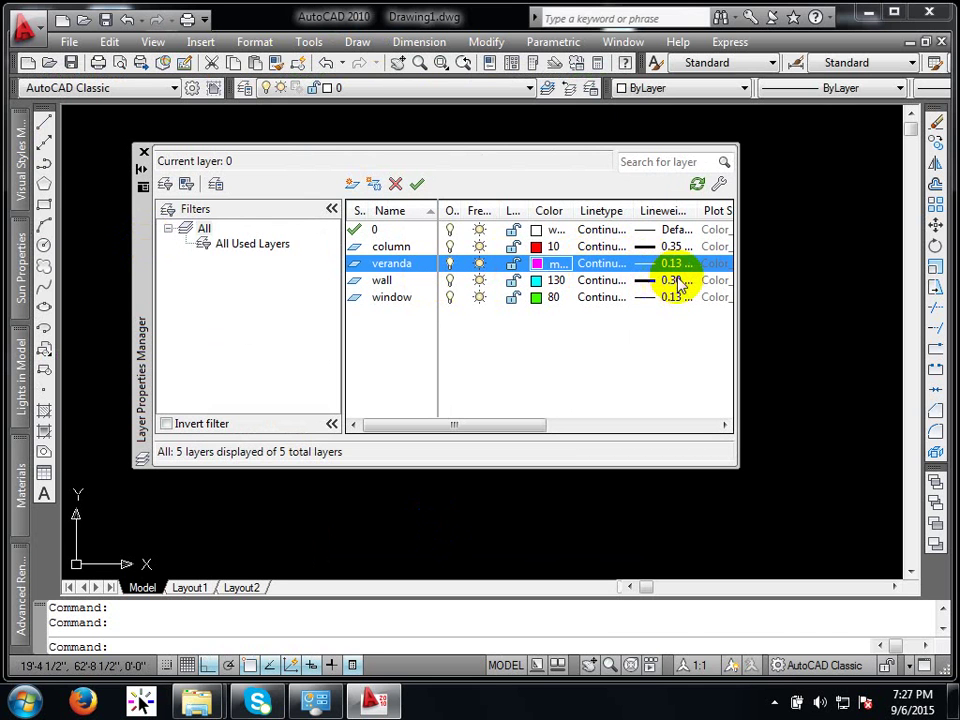
pyautogui.click(674, 300)
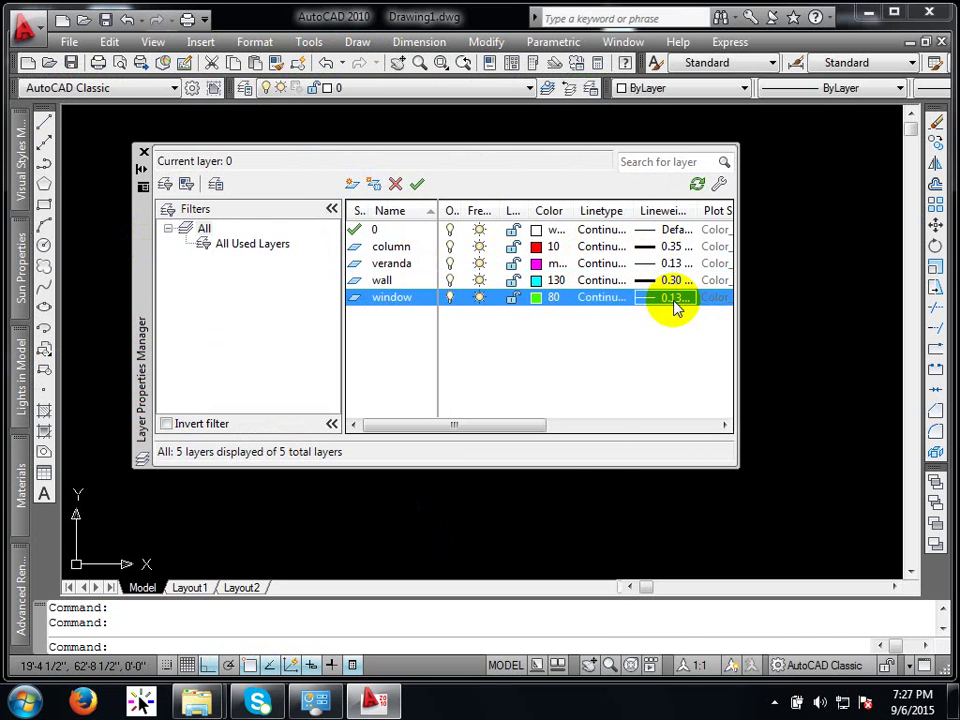
pyautogui.click(674, 300)
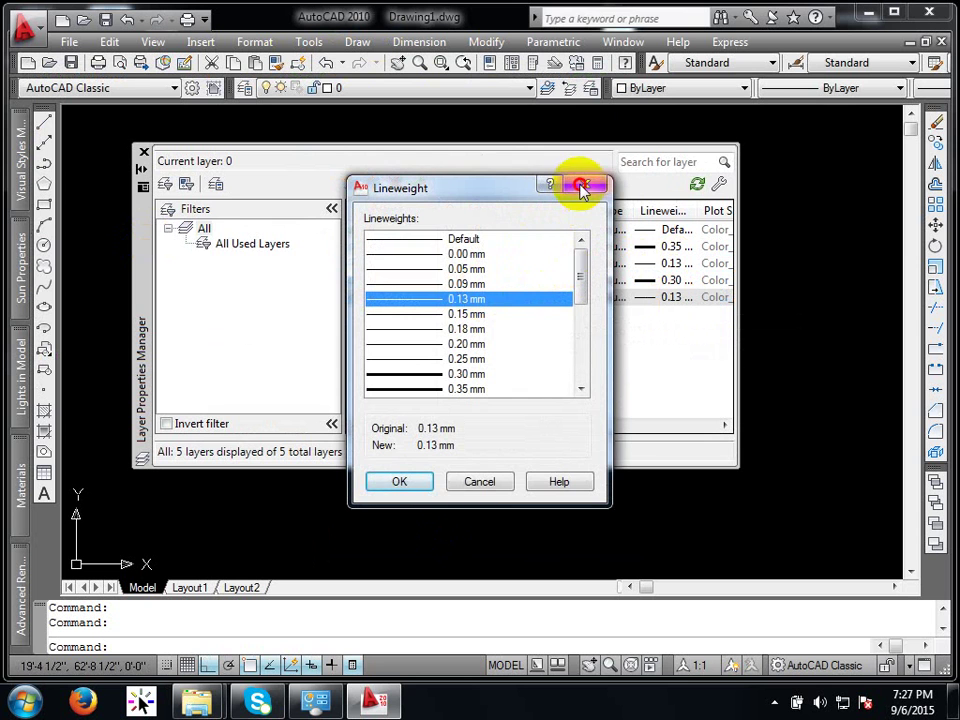
pyautogui.click(585, 185)
pyautogui.click(650, 263)
pyautogui.click(650, 263)
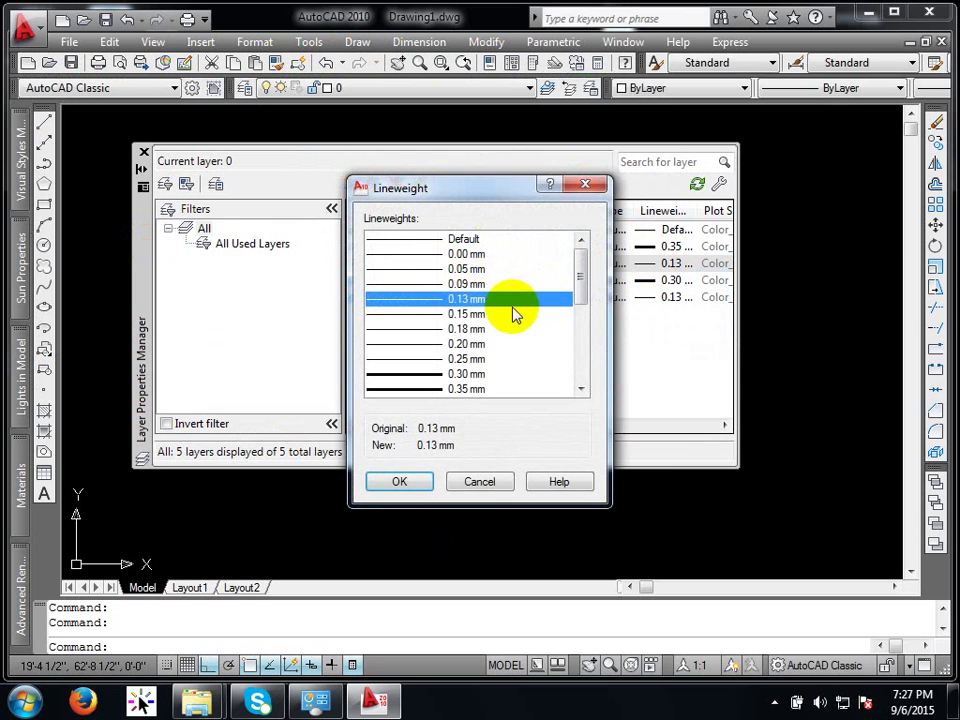
pyautogui.doubleClick(467, 314)
pyautogui.click(183, 165)
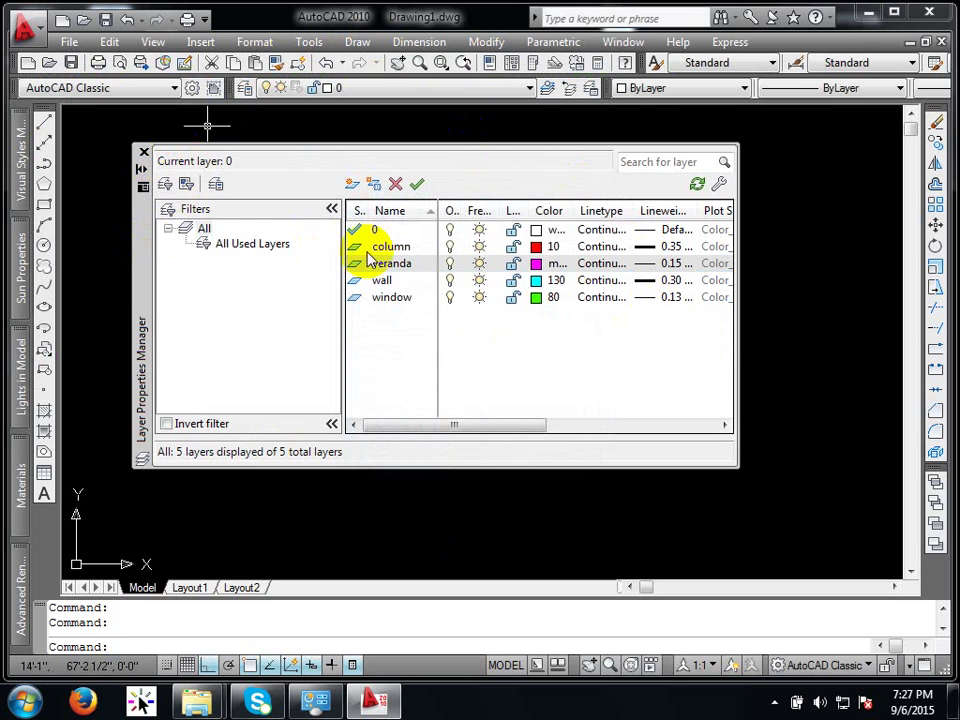
pyautogui.click(144, 155)
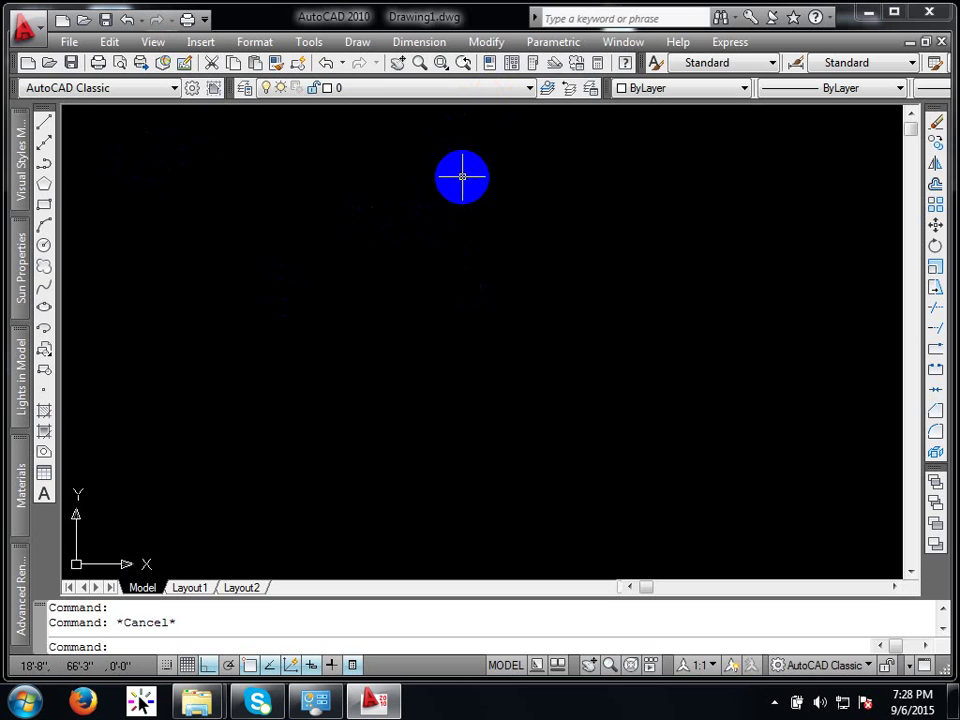
# Review the layer list and Layer Properties Manager without changing anything
pyautogui.click(526, 88)
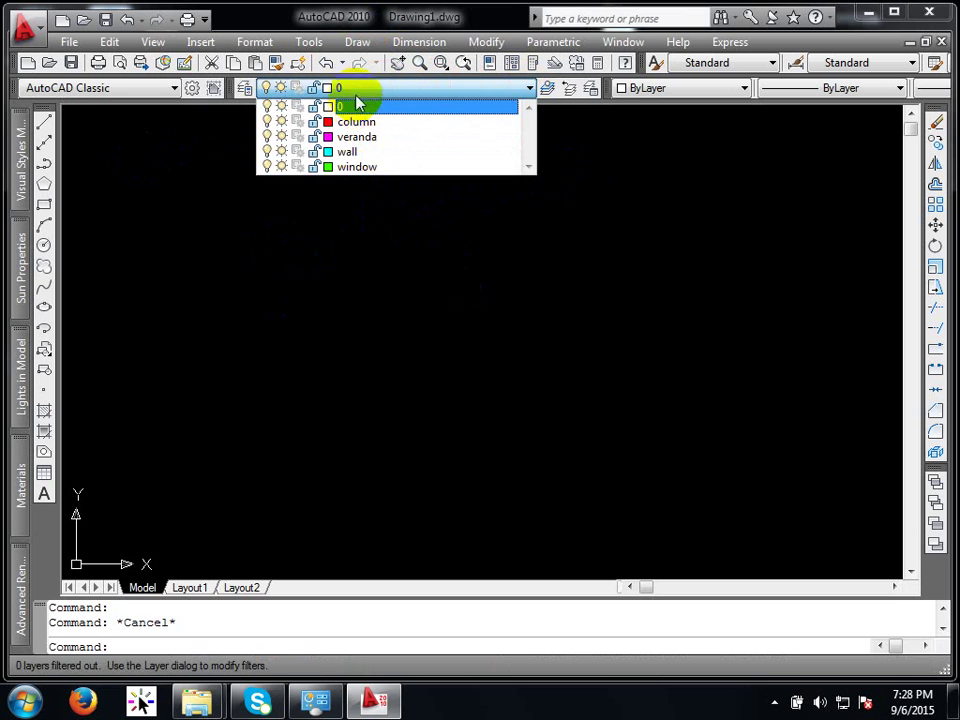
pyautogui.click(352, 106)
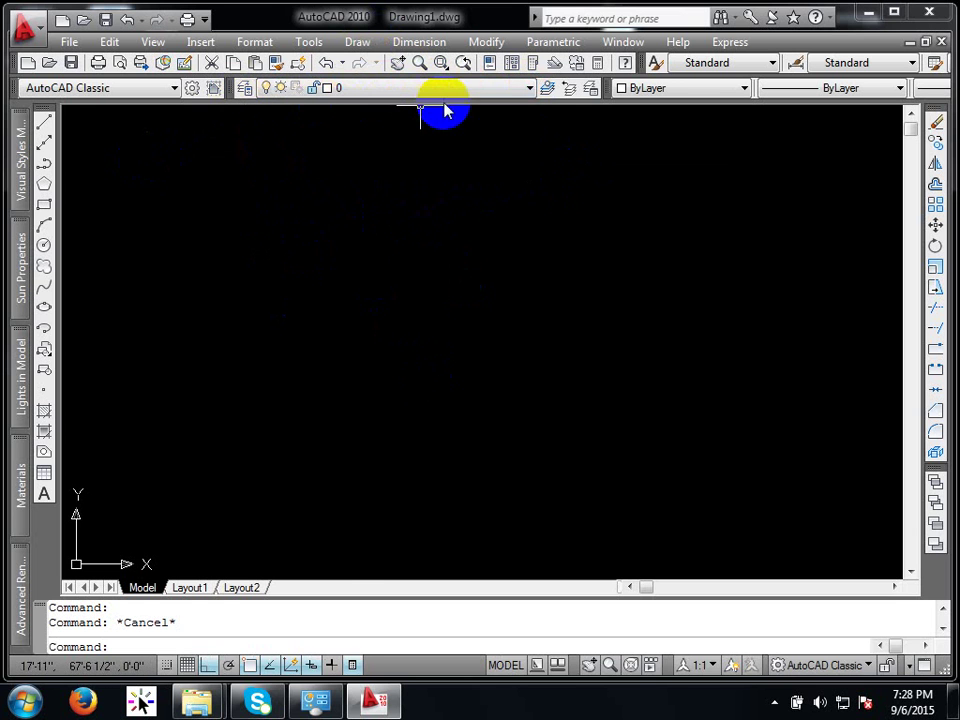
pyautogui.click(482, 92)
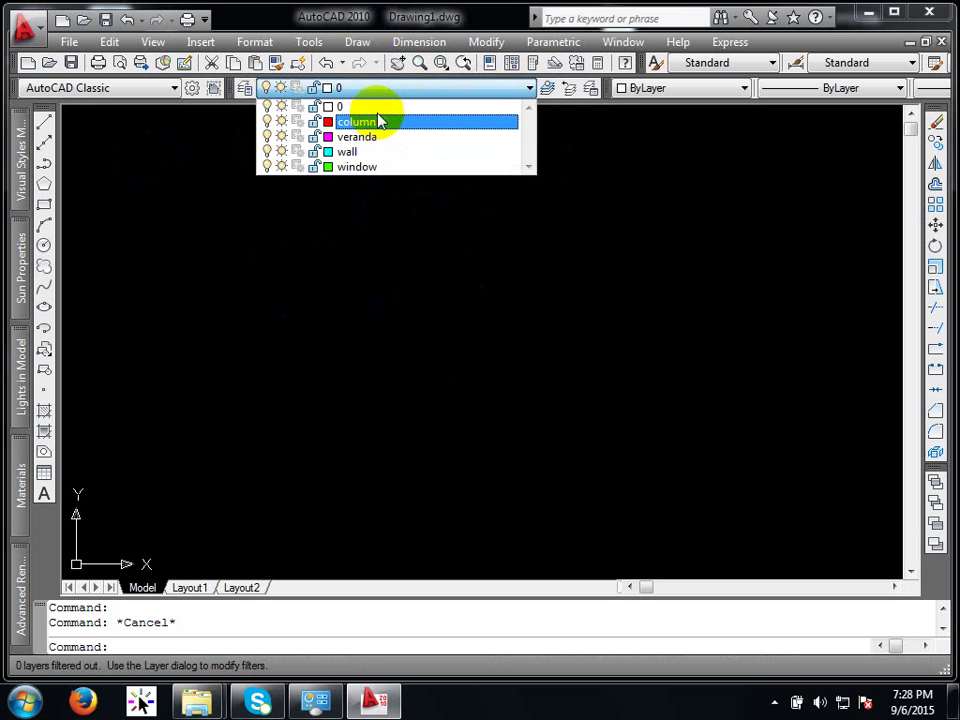
pyautogui.click(376, 280)
pyautogui.click(304, 294)
pyautogui.click(291, 313)
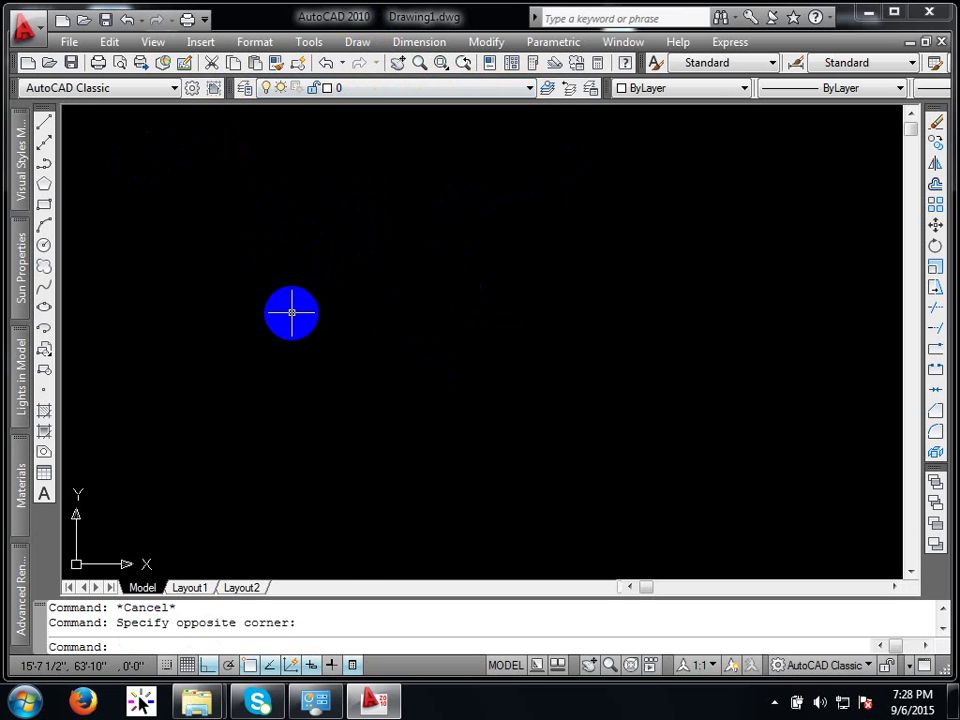
pyautogui.write('la')
pyautogui.press('Return')
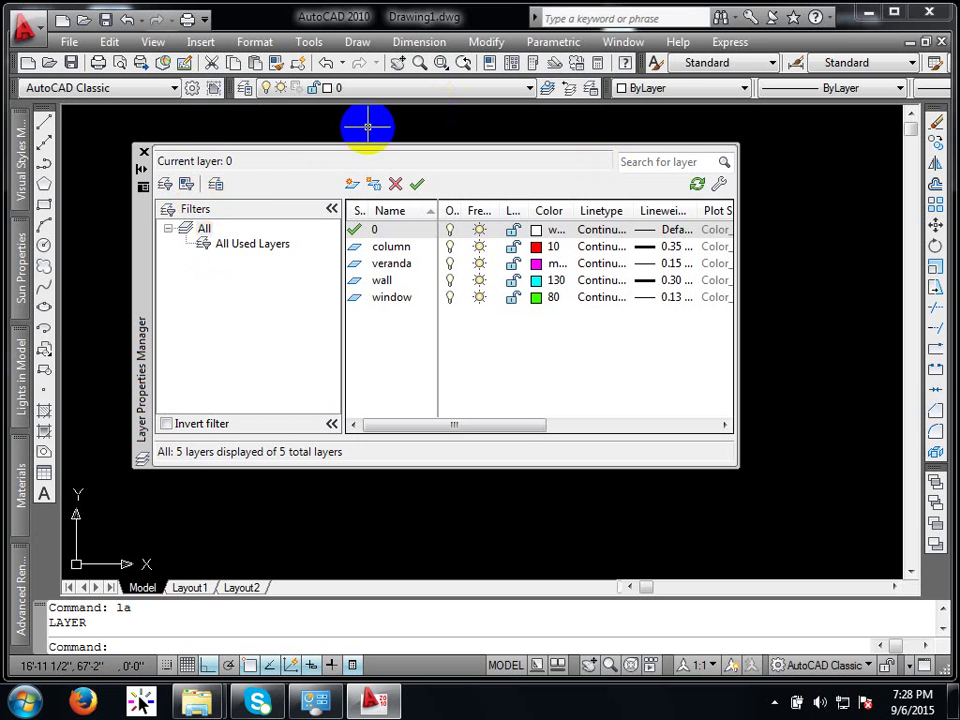
pyautogui.click(144, 153)
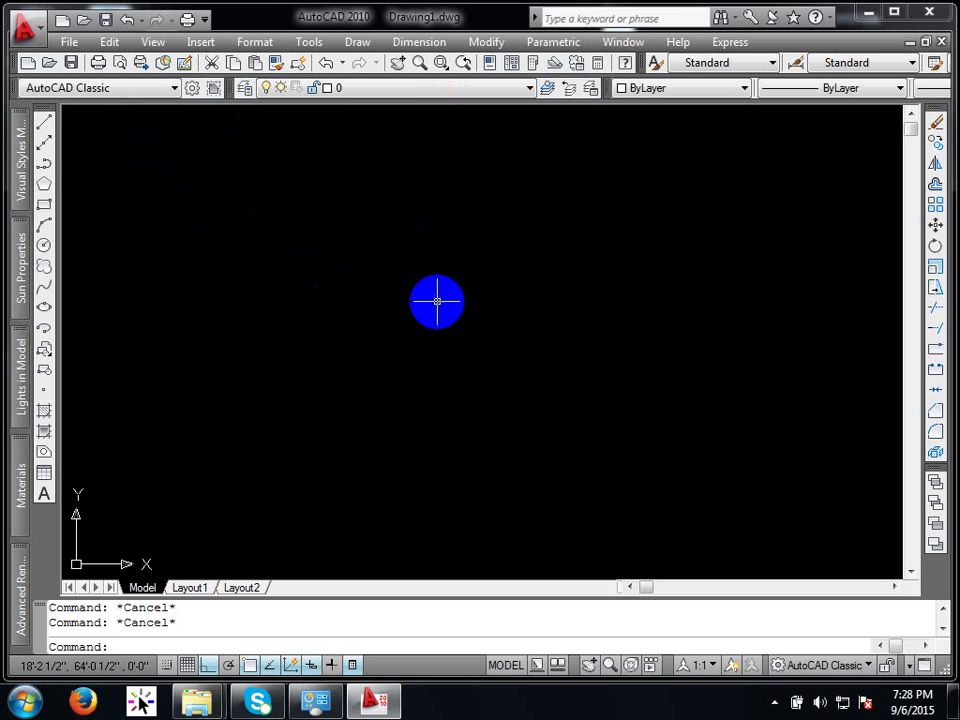
# Make column the current layer from the Layers toolbar dropdown, passing briefly through wall
pyautogui.click(396, 90)
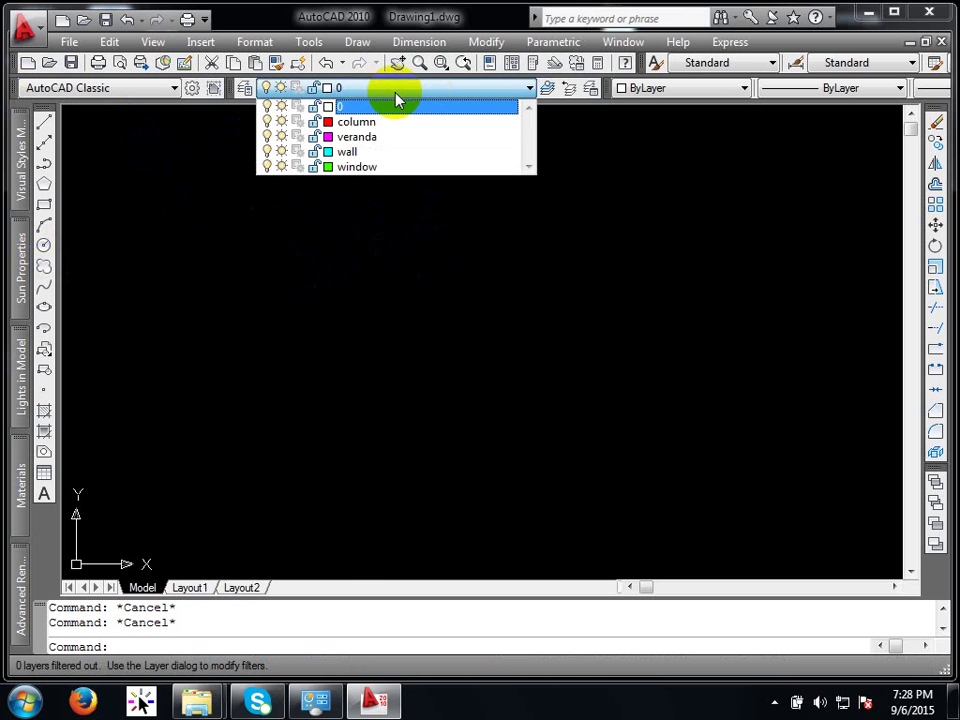
pyautogui.click(388, 152)
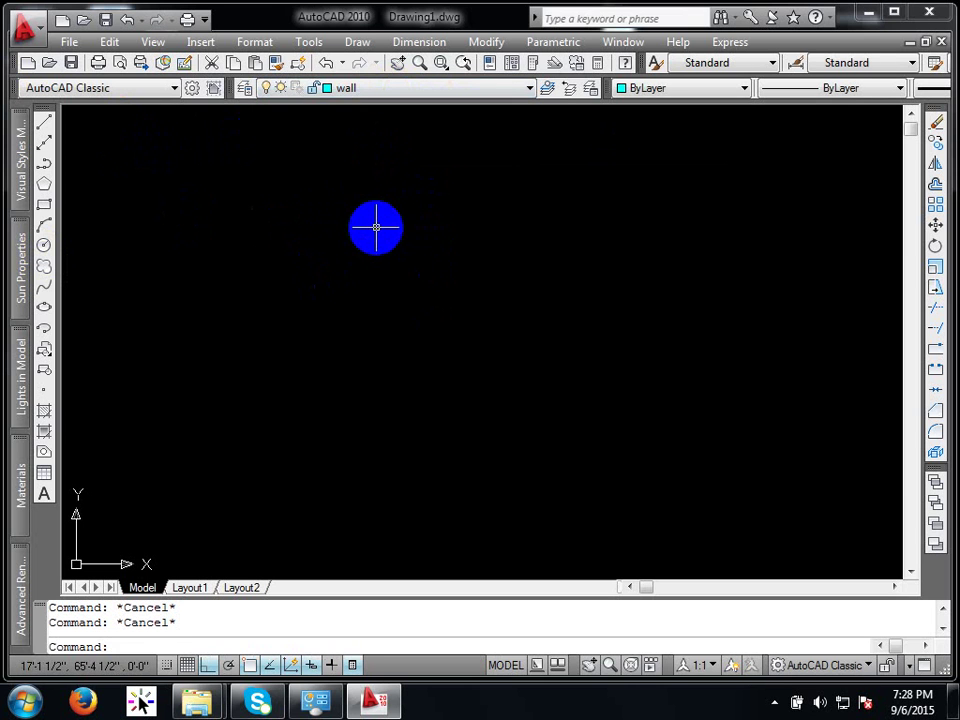
pyautogui.click(418, 90)
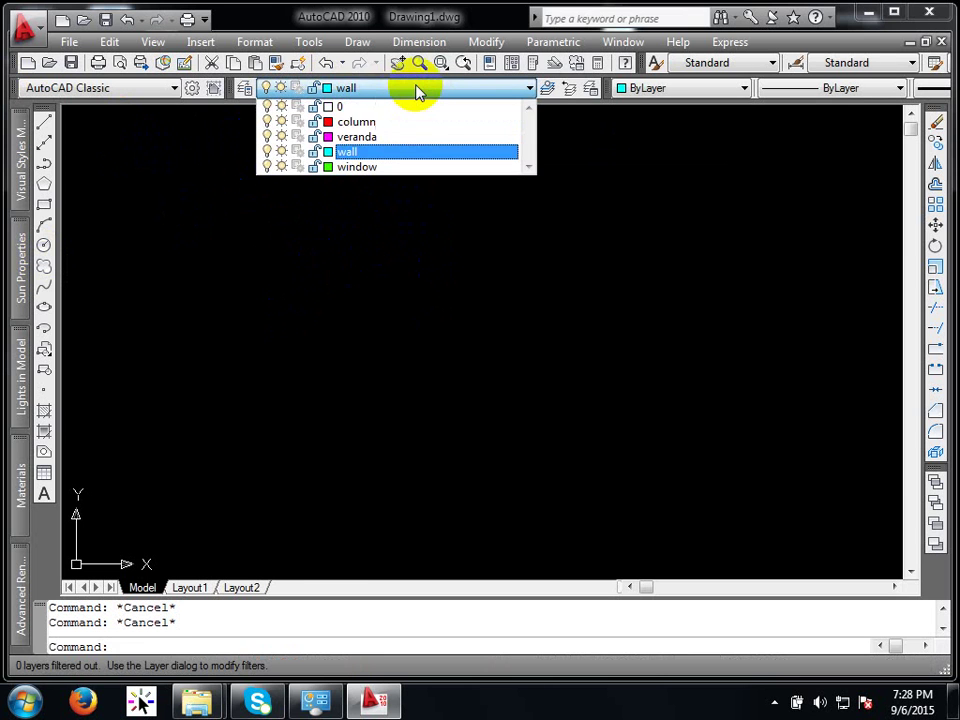
pyautogui.click(376, 121)
pyautogui.write('rec')
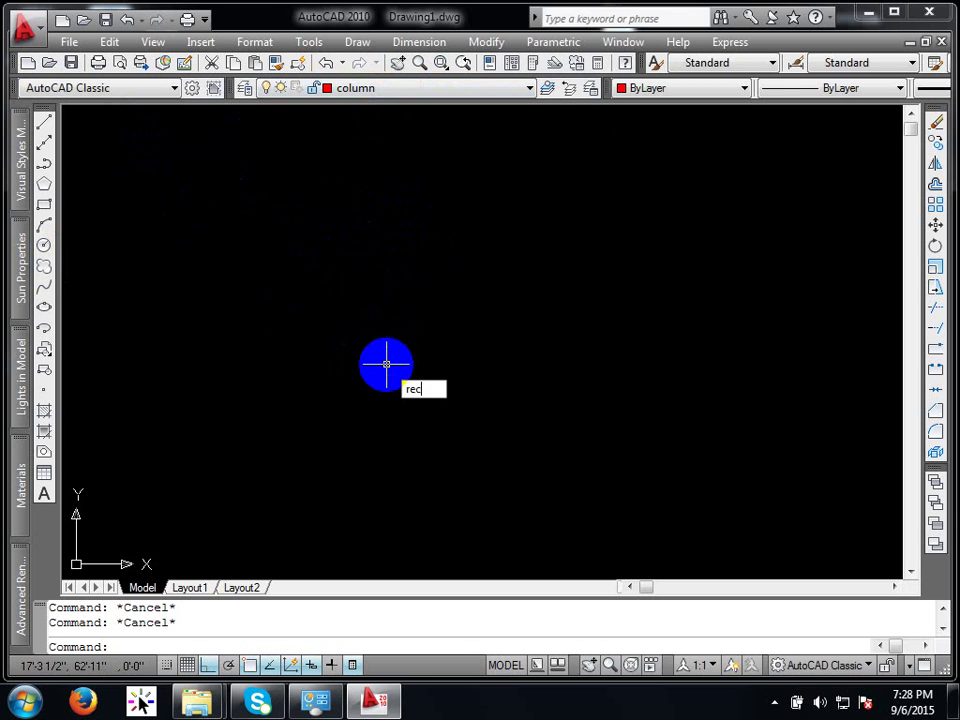
# Draw a 10 by 10 column square with REC from a picked first corner
pyautogui.press('Return')
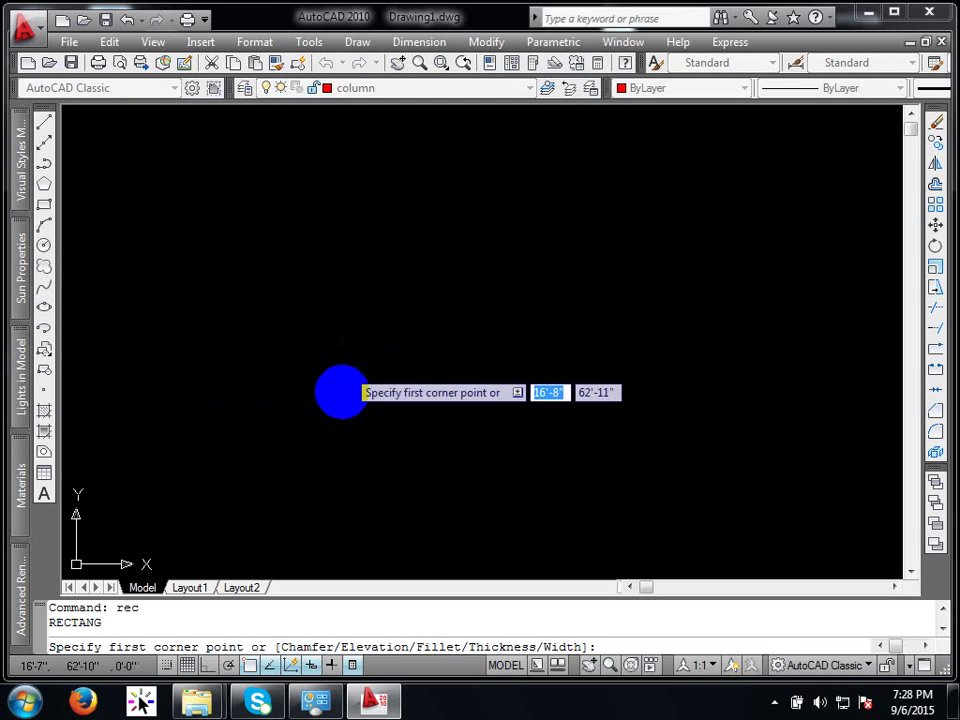
pyautogui.click(310, 392)
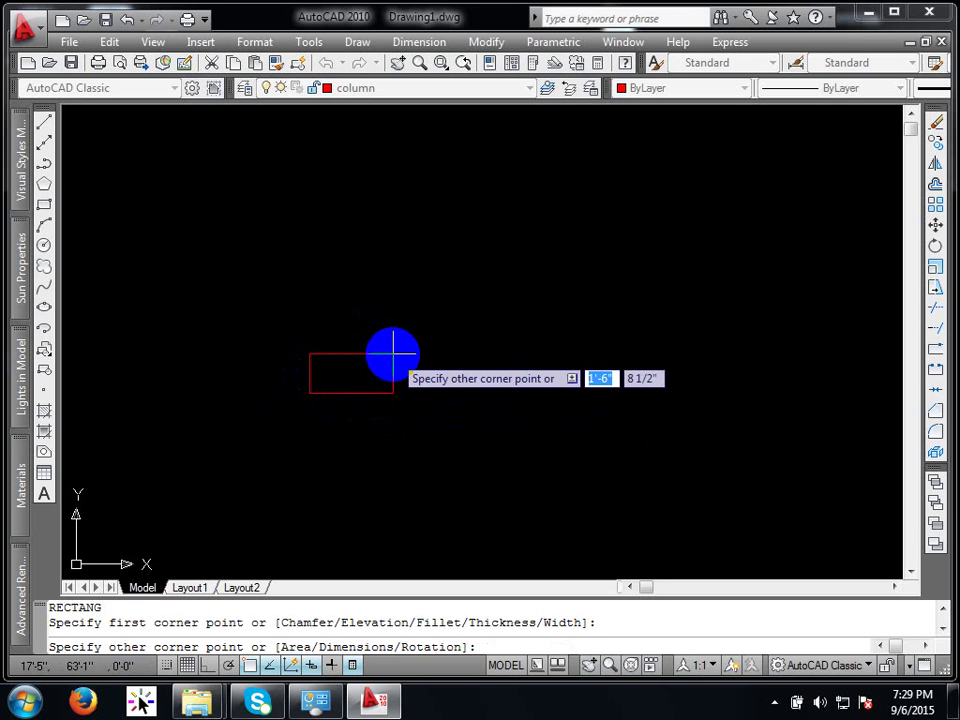
pyautogui.write('@')
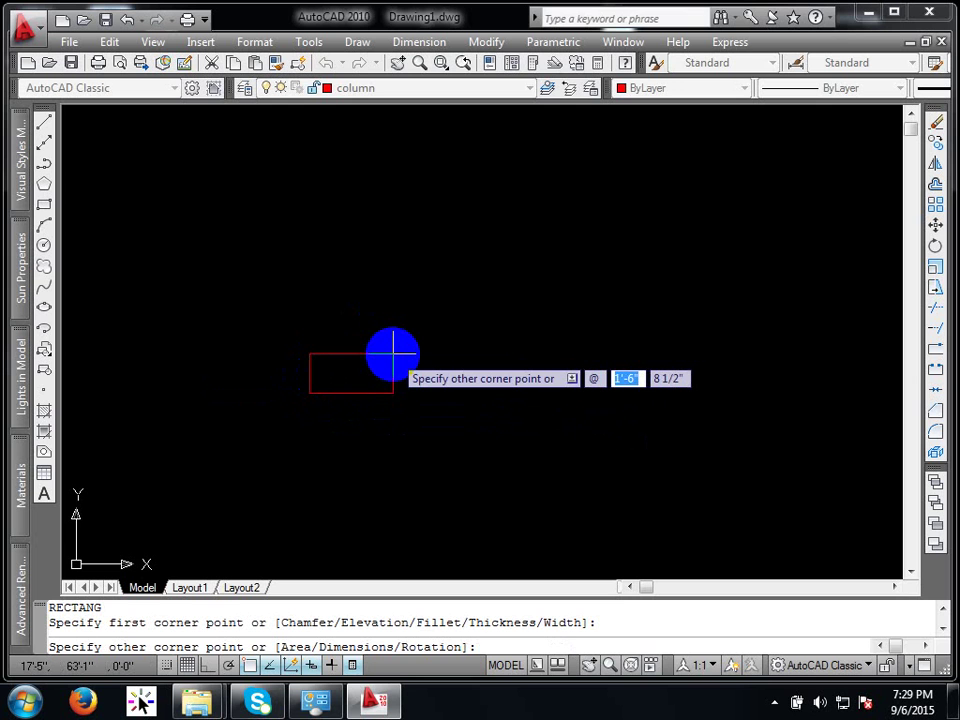
pyautogui.write('10')
pyautogui.press('Tab')
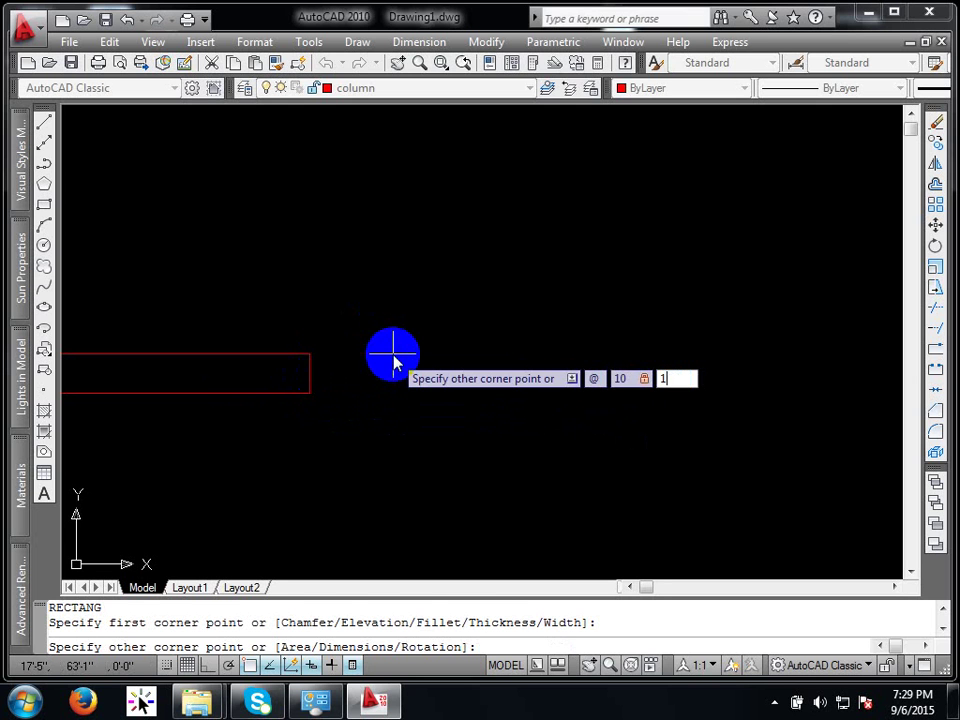
pyautogui.write('0')
pyautogui.press('Return')
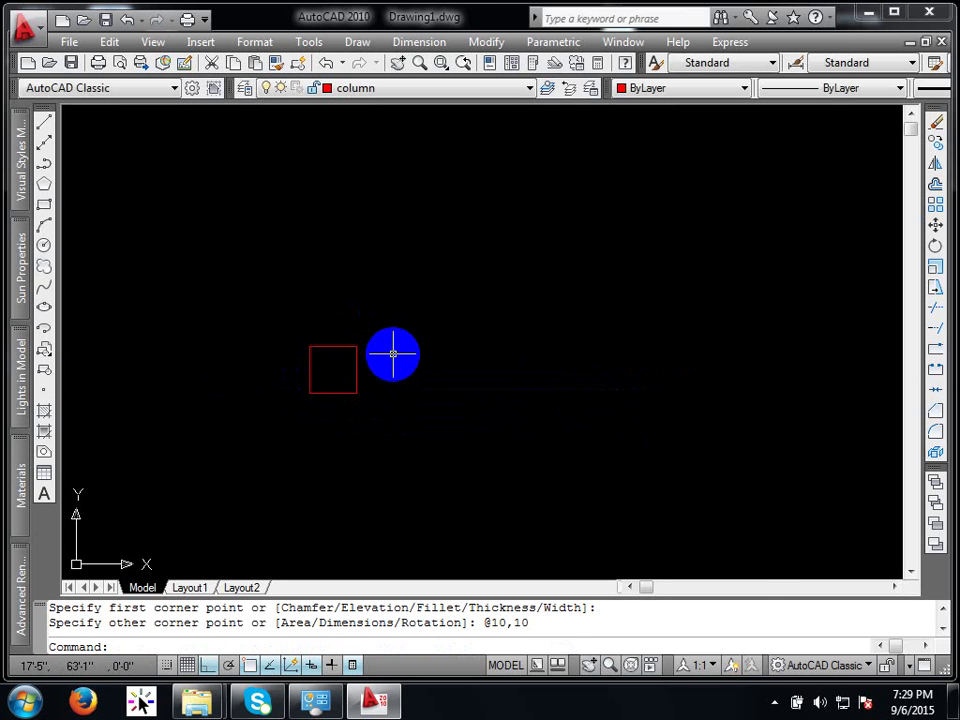
pyautogui.scroll(-2, 393, 353)
pyautogui.moveTo(422, 388); pyautogui.dragTo(321, 409, button='middle')
pyautogui.scroll(1, 300, 400)
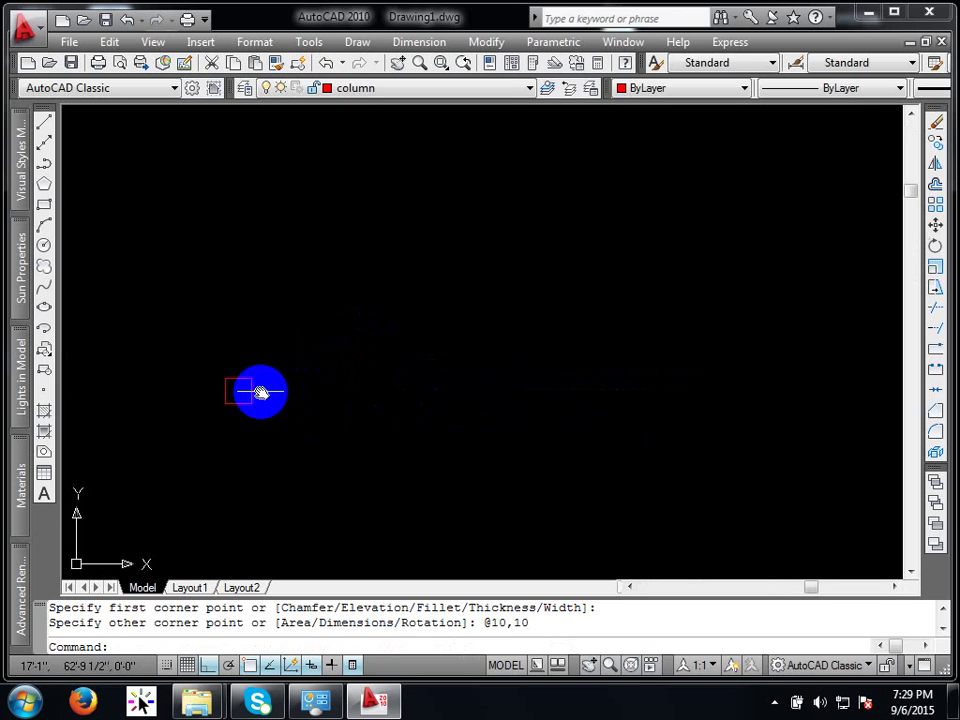
pyautogui.scroll(1, 260, 390)
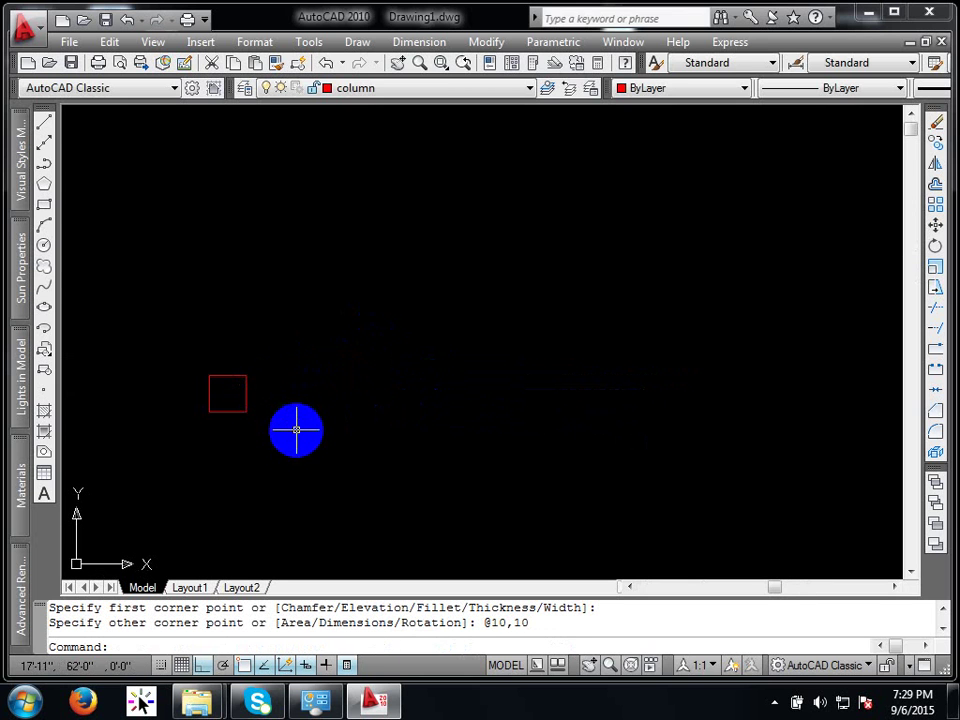
pyautogui.write('co')
pyautogui.press('Return')
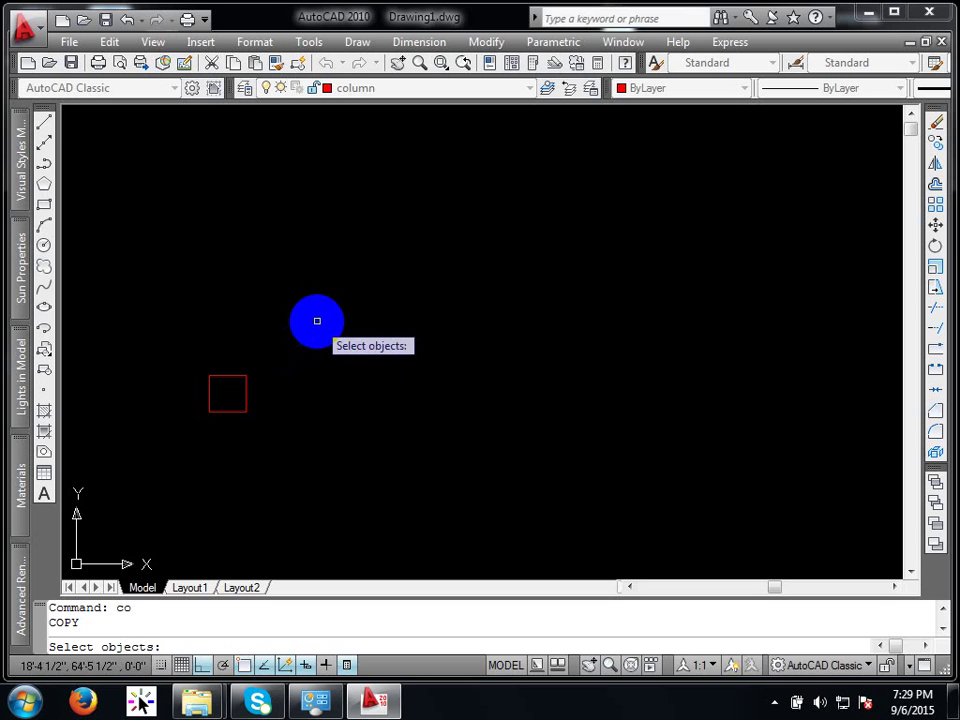
# Copy the column square 10' to the right, then delete that first copy
pyautogui.click(352, 317)
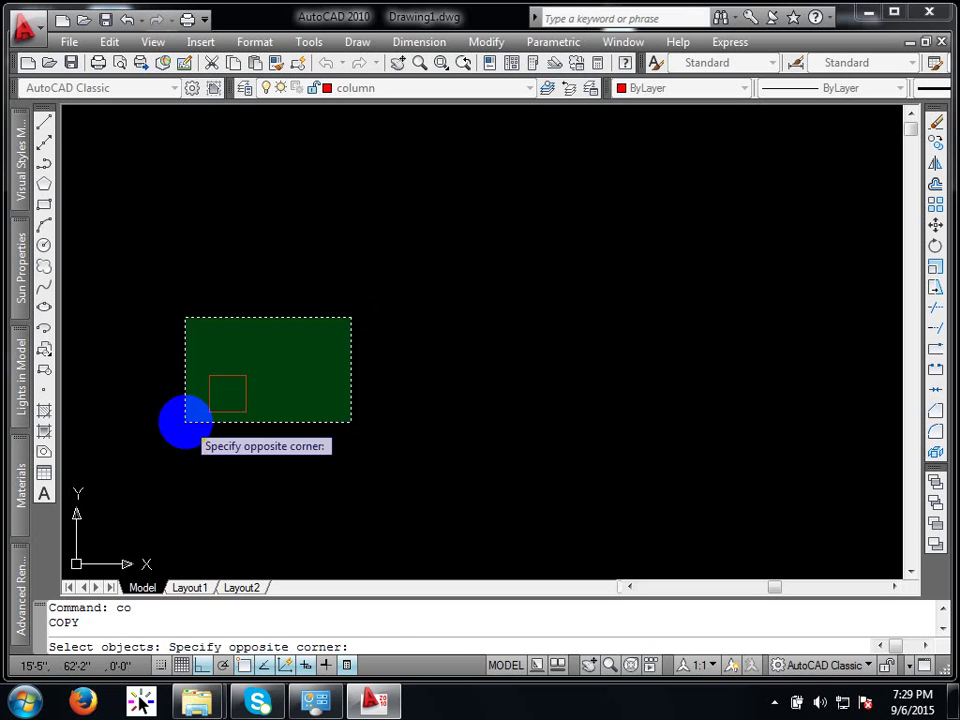
pyautogui.click(180, 422)
pyautogui.press('Return')
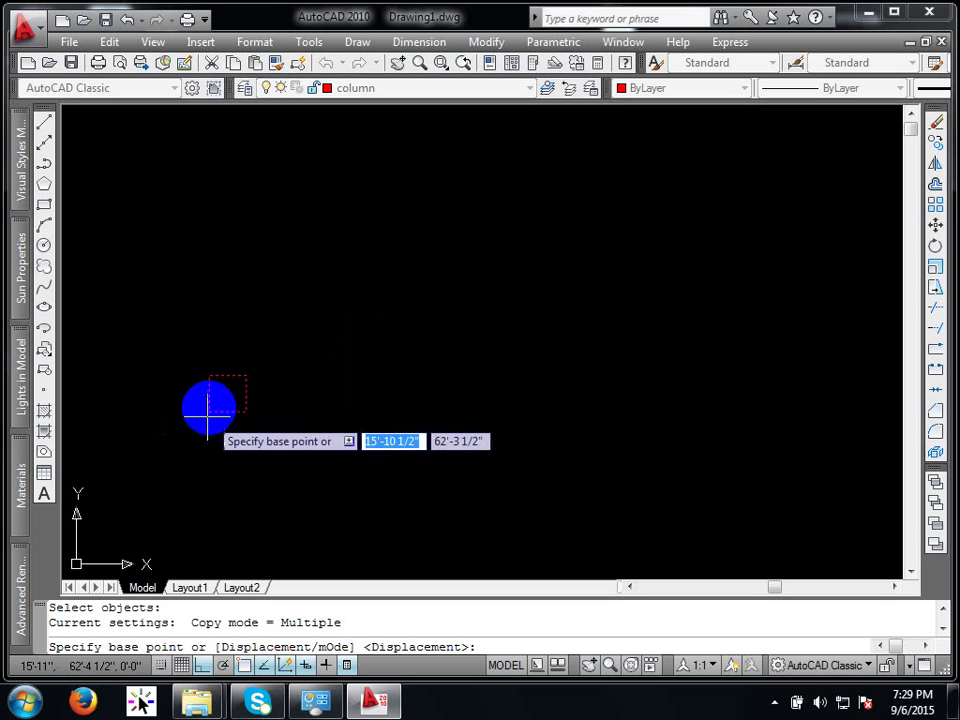
pyautogui.click(208, 411)
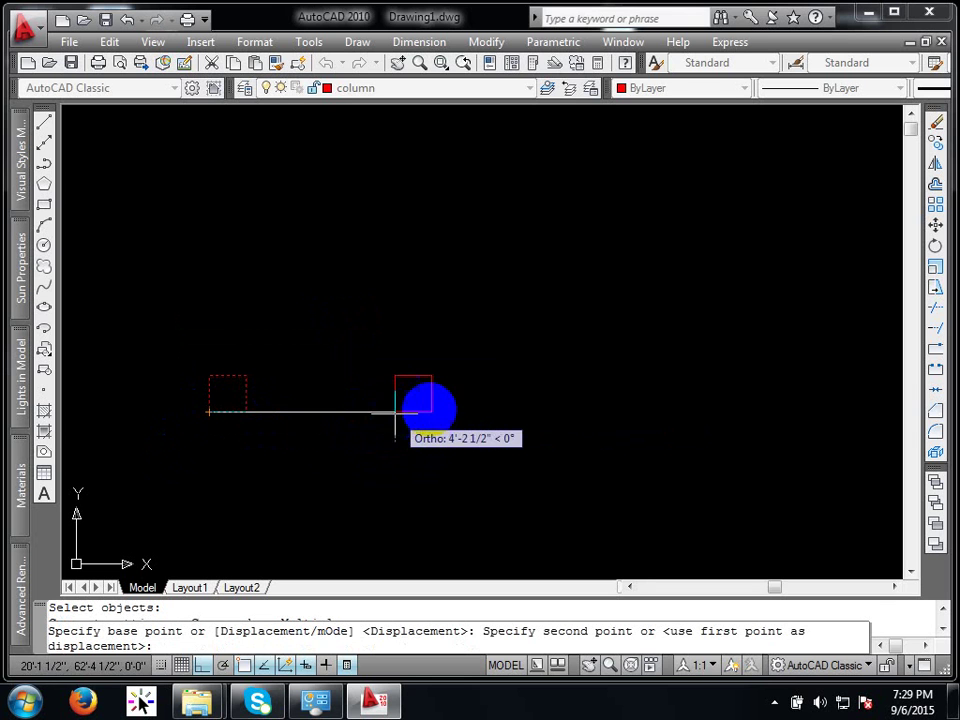
pyautogui.write('10')
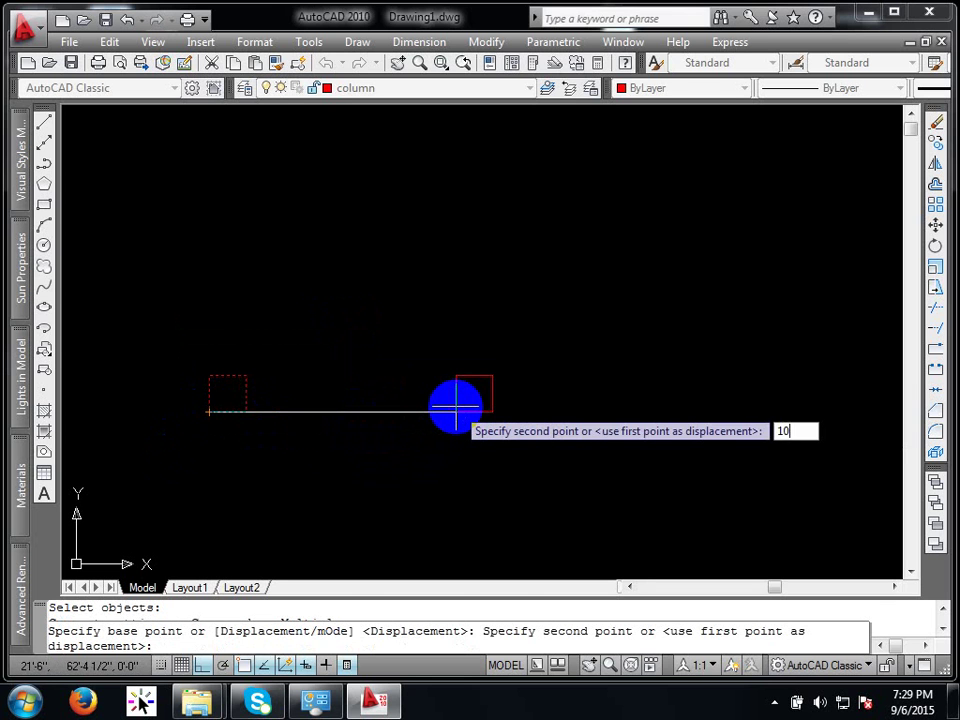
pyautogui.press('Return')
pyautogui.press('Return')
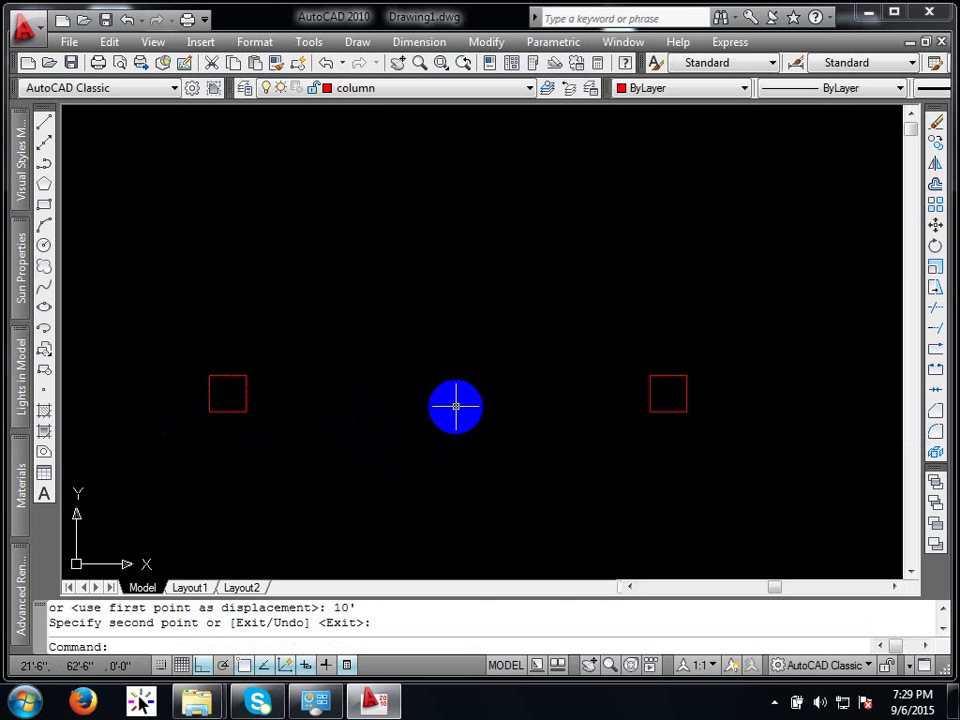
pyautogui.click(630, 440)
pyautogui.click(700, 340)
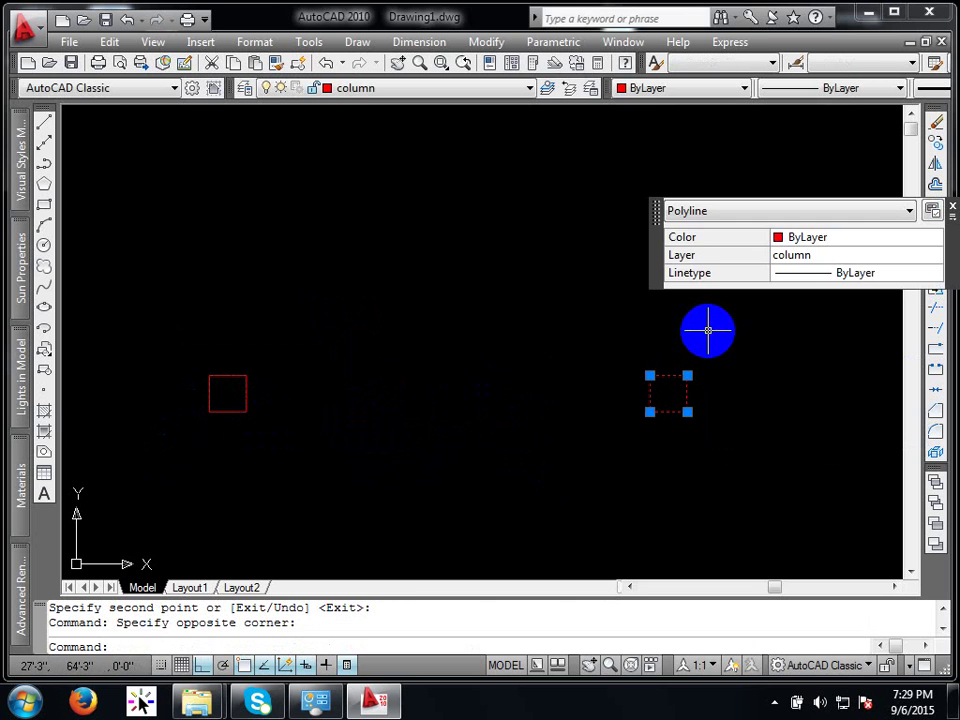
pyautogui.press('Delete')
# Copy the red column square again, placing it 10' right of the original
pyautogui.write('co')
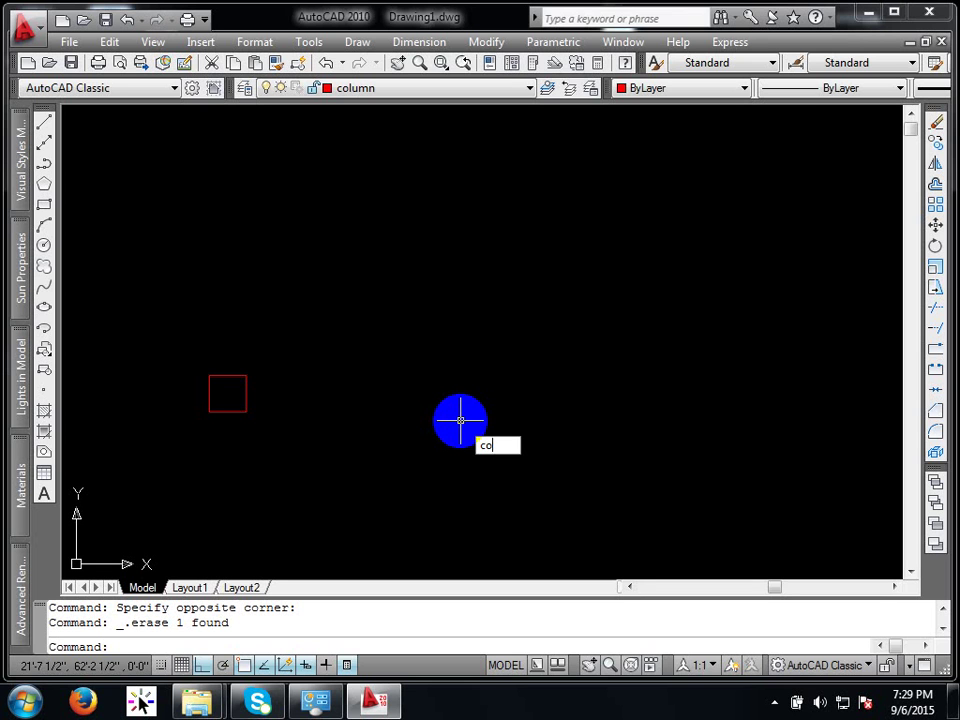
pyautogui.press('Return')
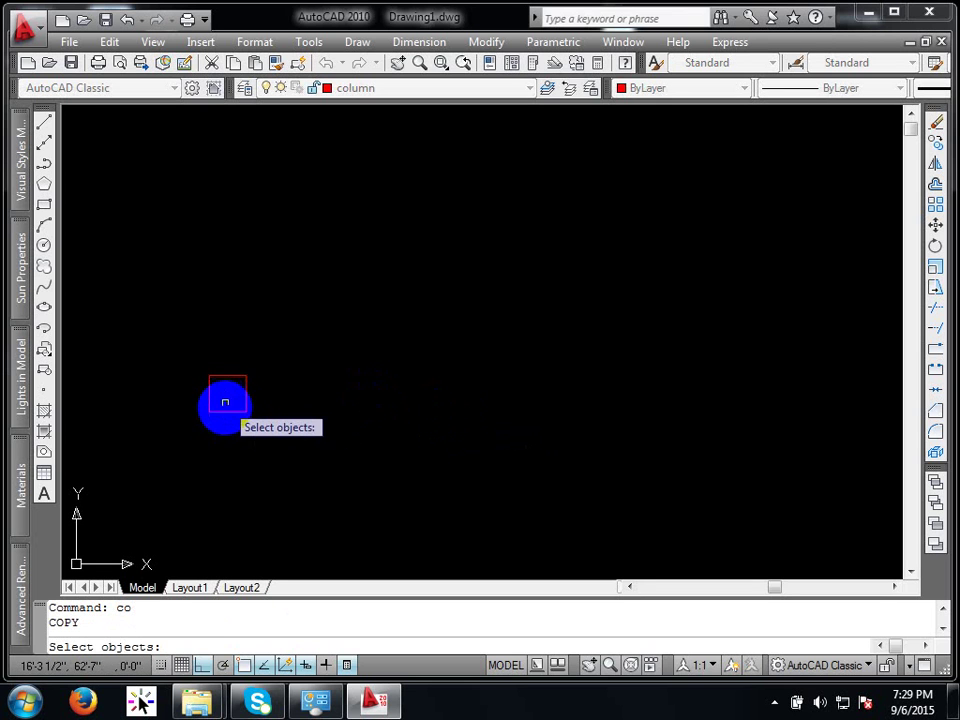
pyautogui.click(229, 412)
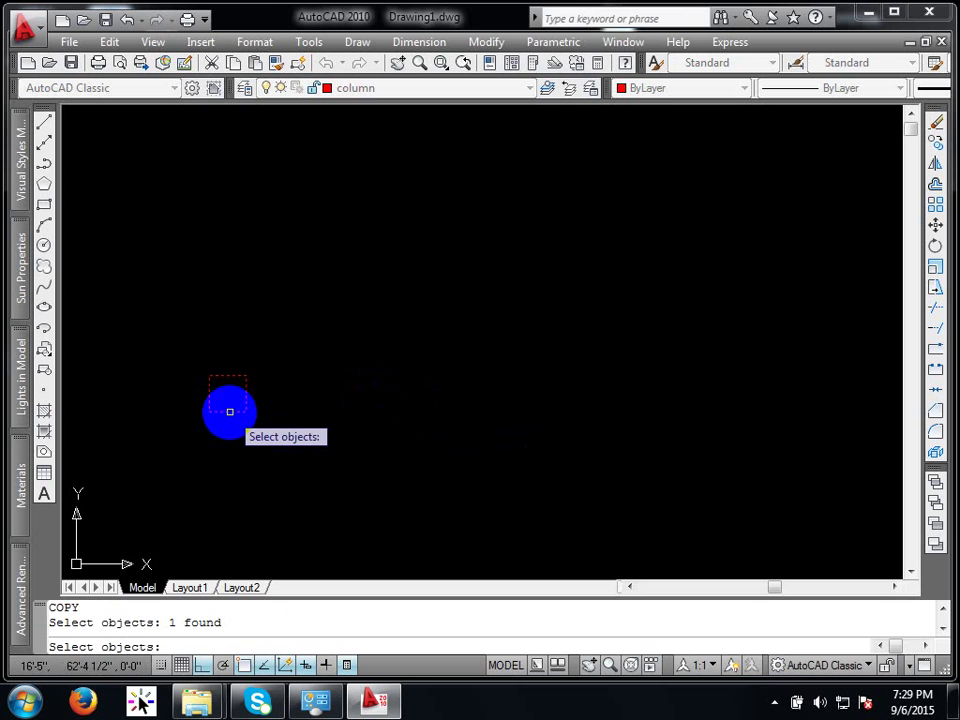
pyautogui.press('Return')
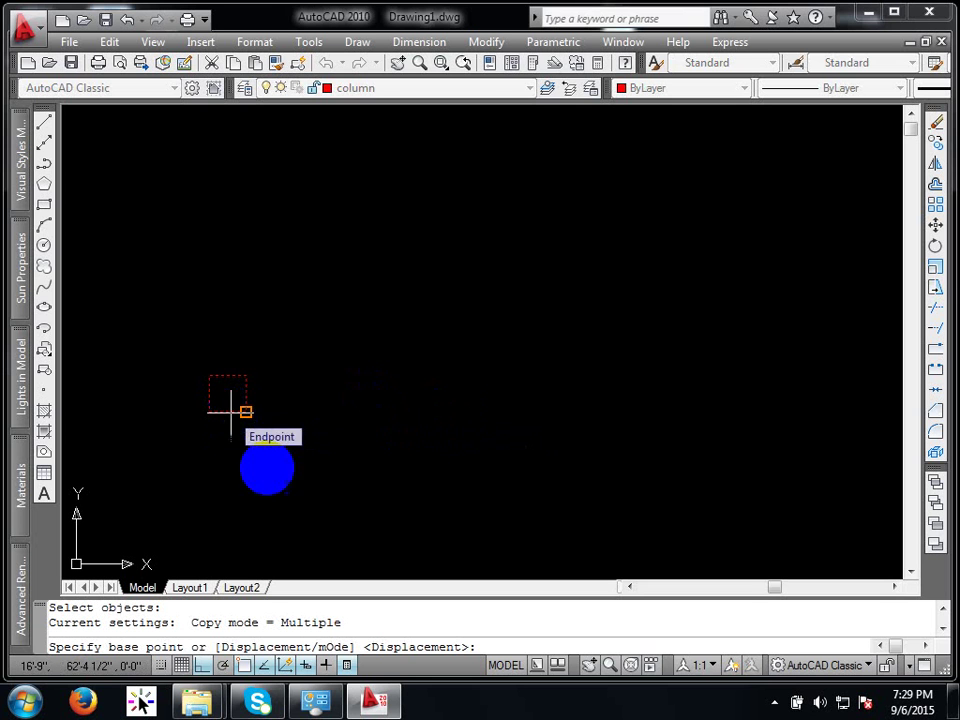
pyautogui.click(292, 453)
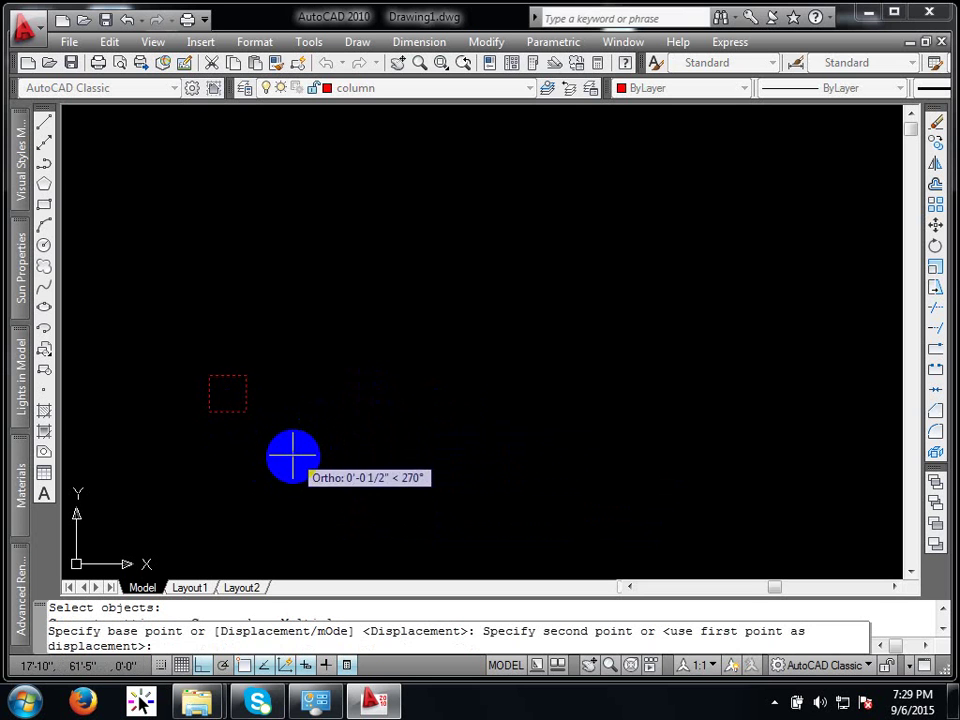
pyautogui.write('1')
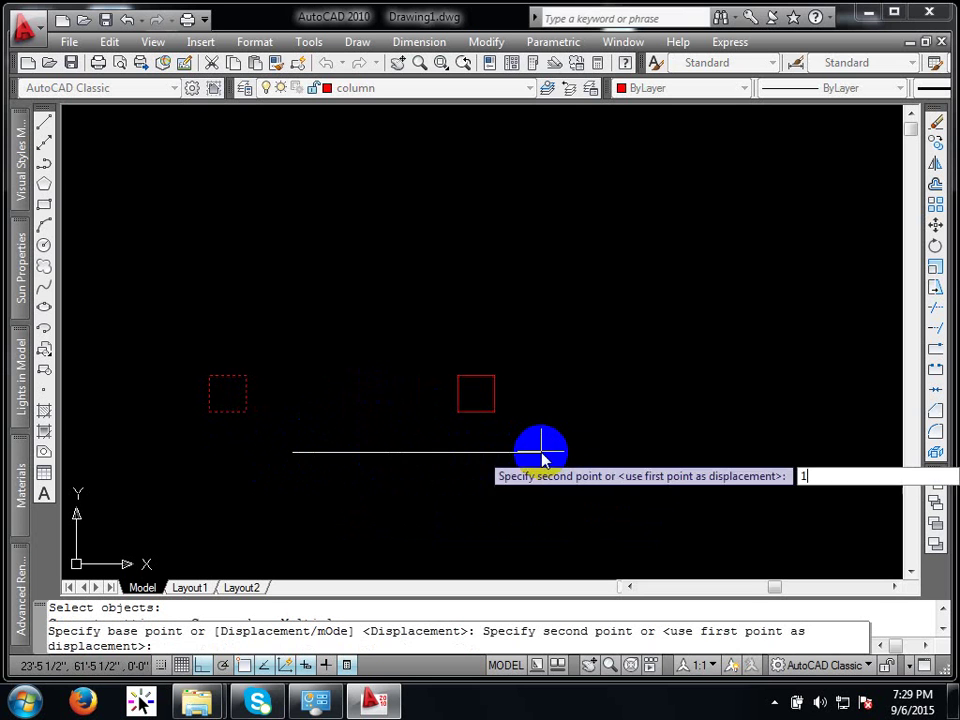
pyautogui.write('0')
pyautogui.press('Return')
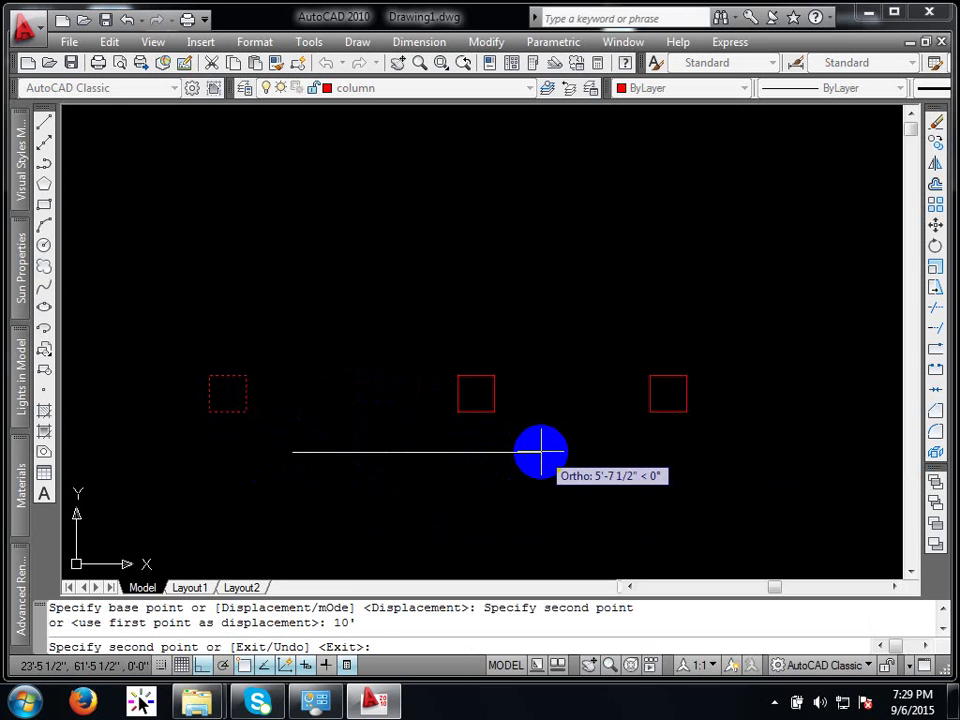
pyautogui.press('Escape')
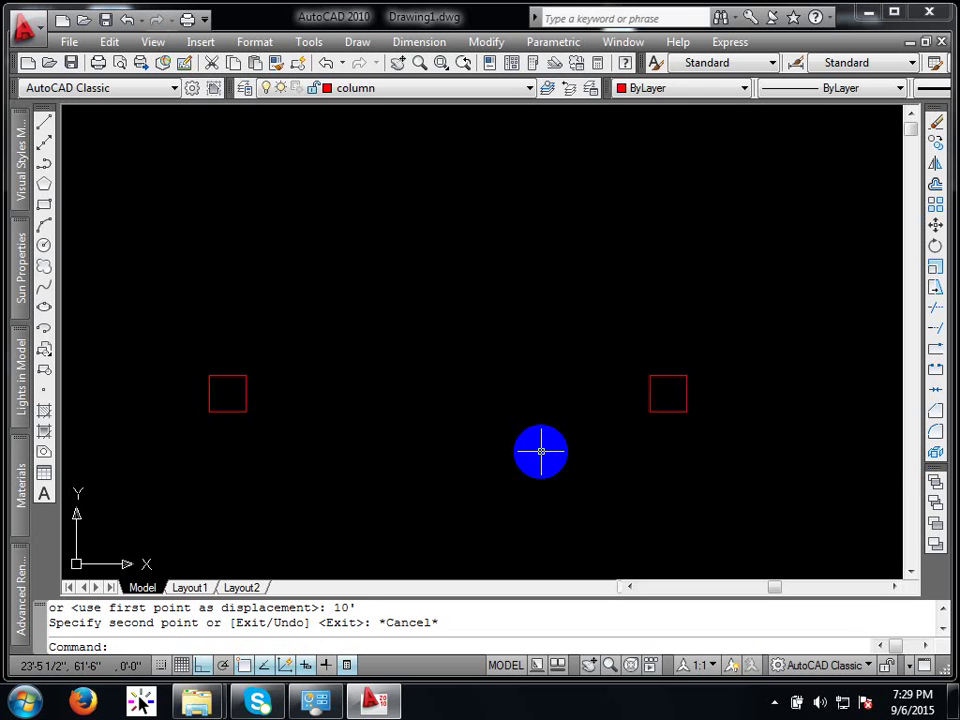
pyautogui.click(557, 433)
pyautogui.click(671, 364)
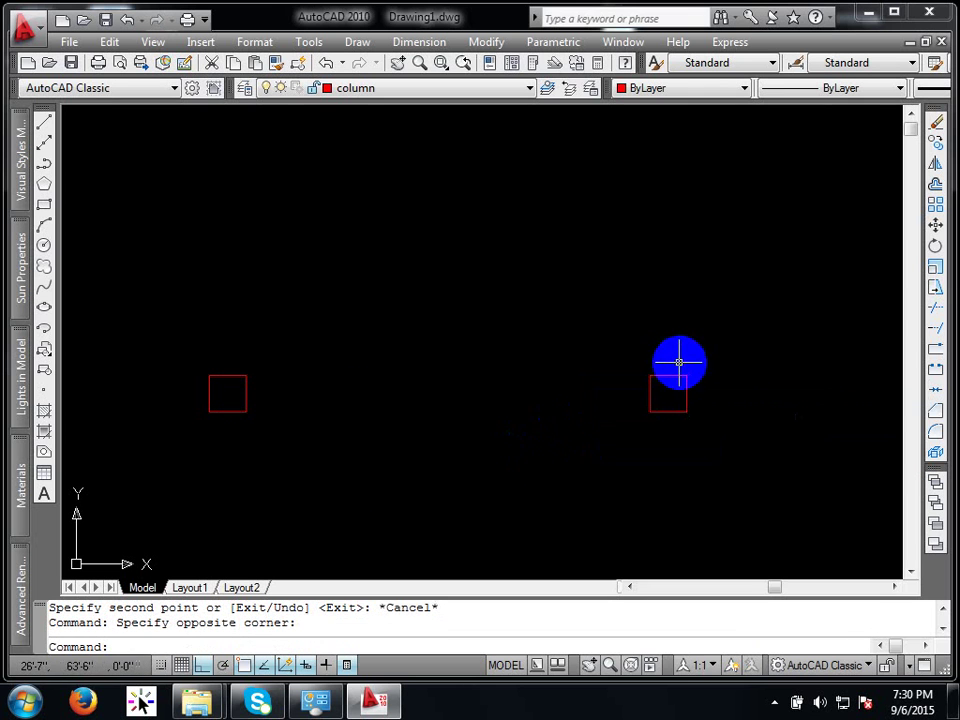
pyautogui.click(677, 364)
pyautogui.click(657, 399)
pyautogui.press('Delete')
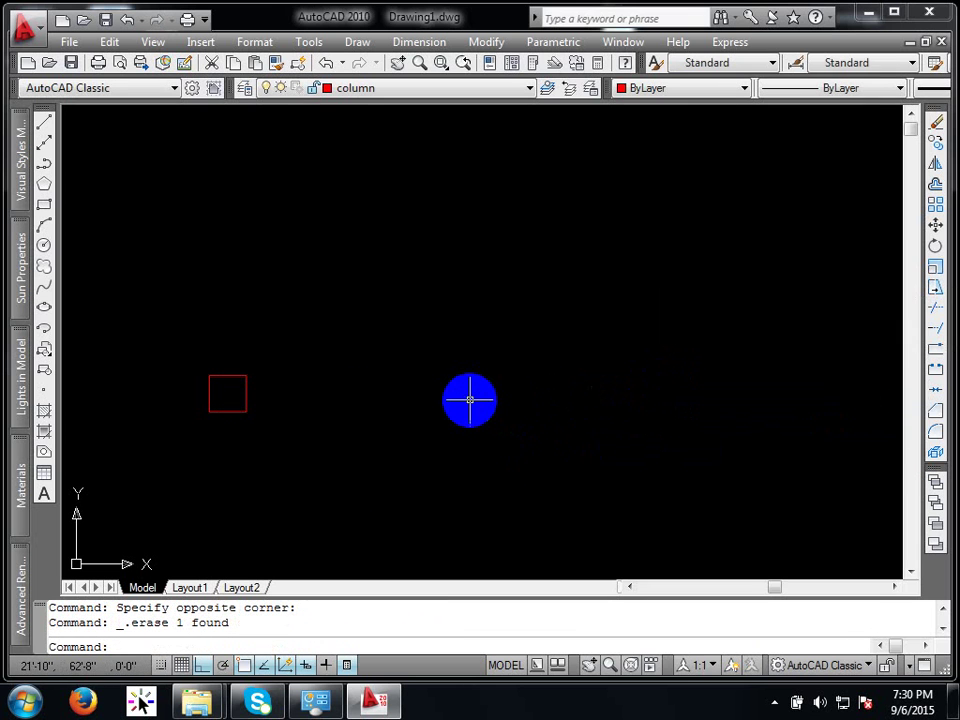
pyautogui.write('co')
pyautogui.press('Return')
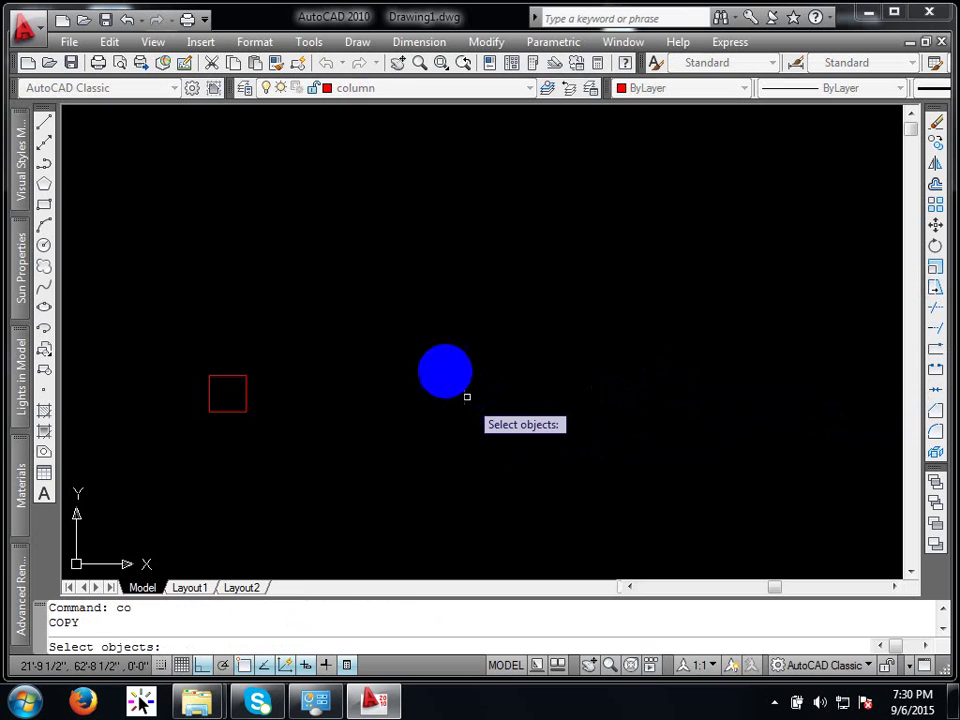
pyautogui.click(263, 363)
pyautogui.click(158, 440)
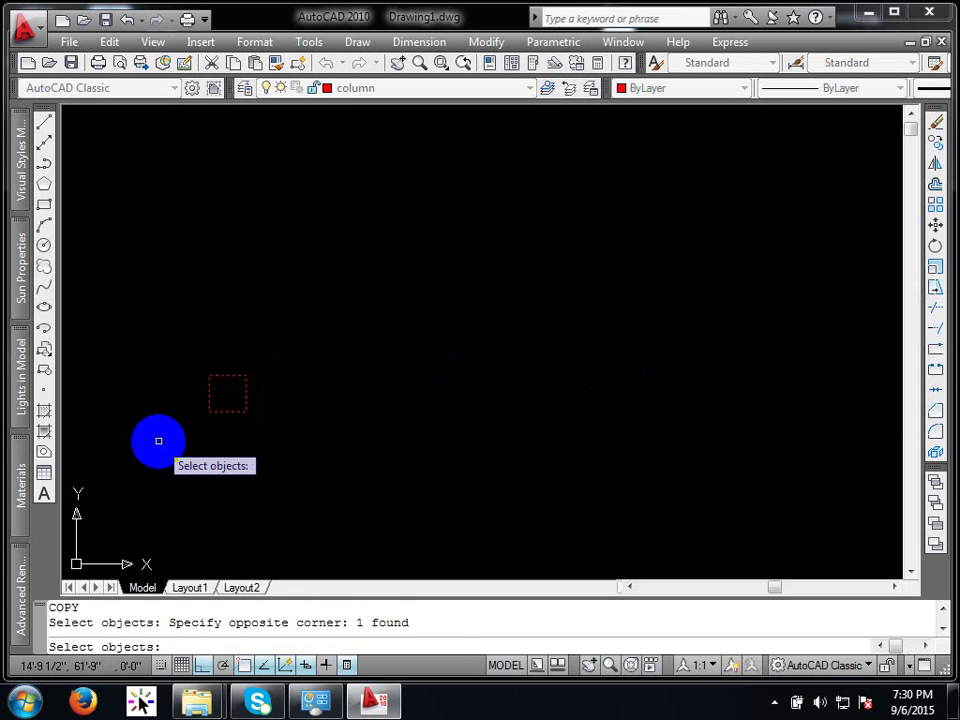
pyautogui.press('Return')
pyautogui.click(204, 441)
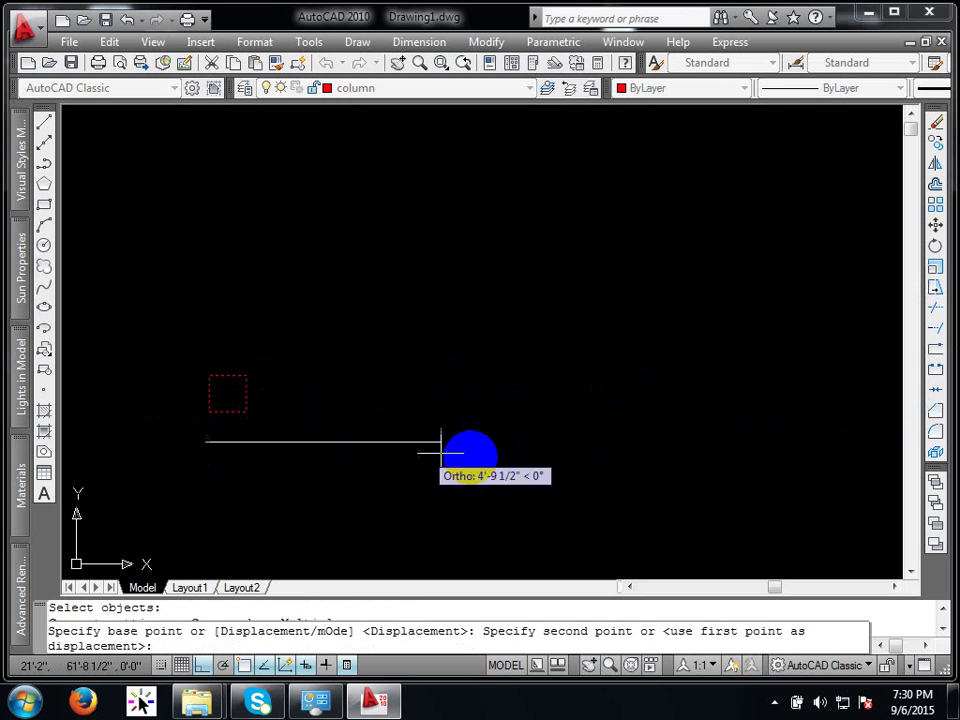
pyautogui.write('10')
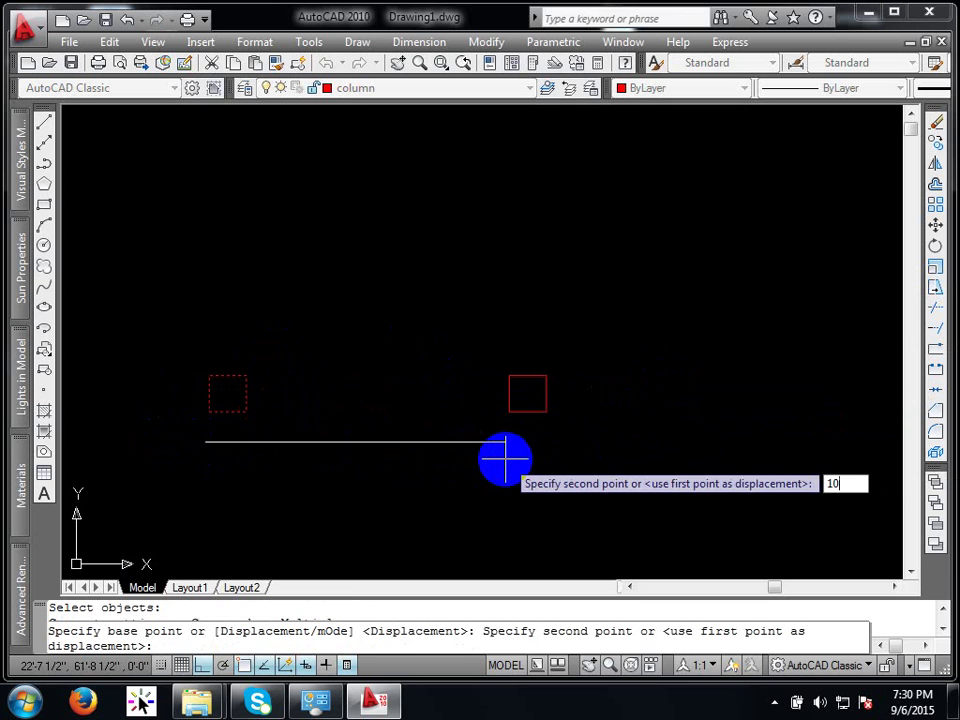
pyautogui.press('Return')
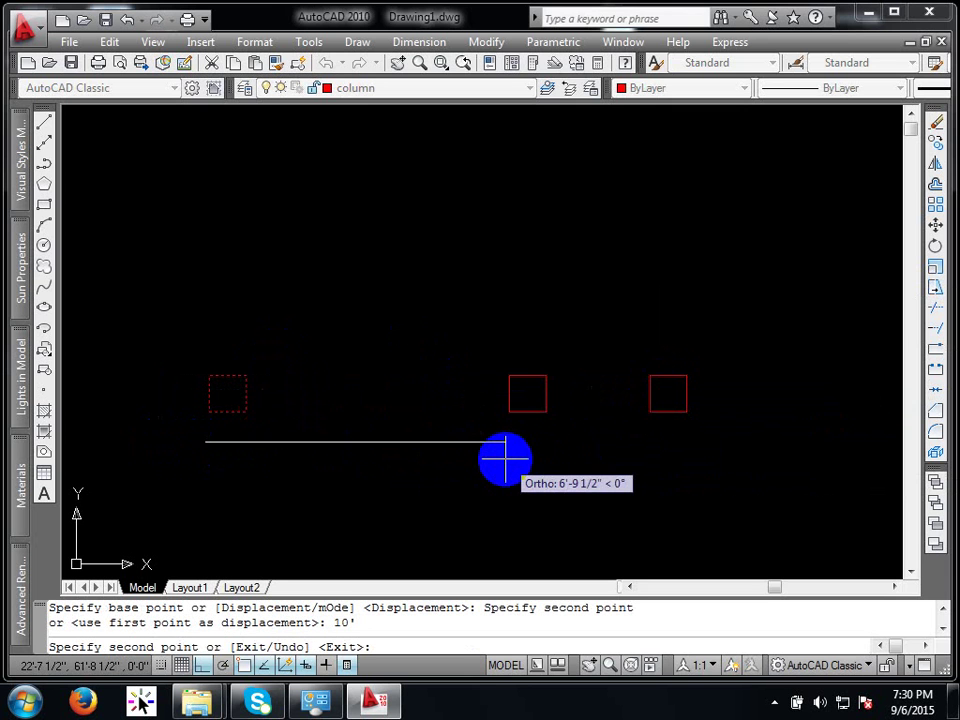
pyautogui.press('Return')
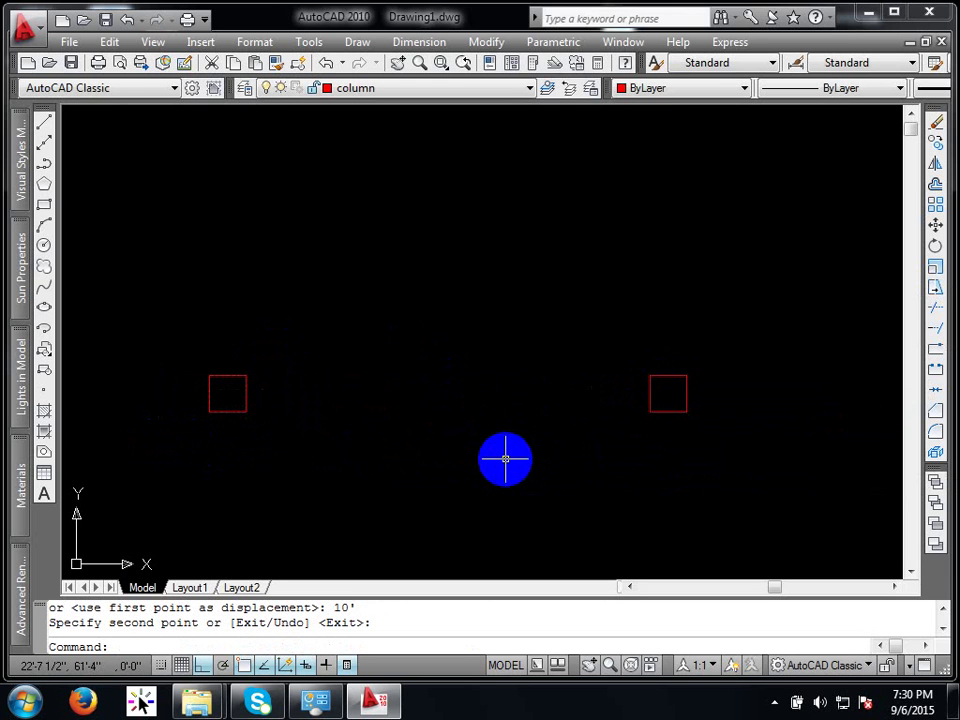
pyautogui.press('Escape')
pyautogui.press('Escape')
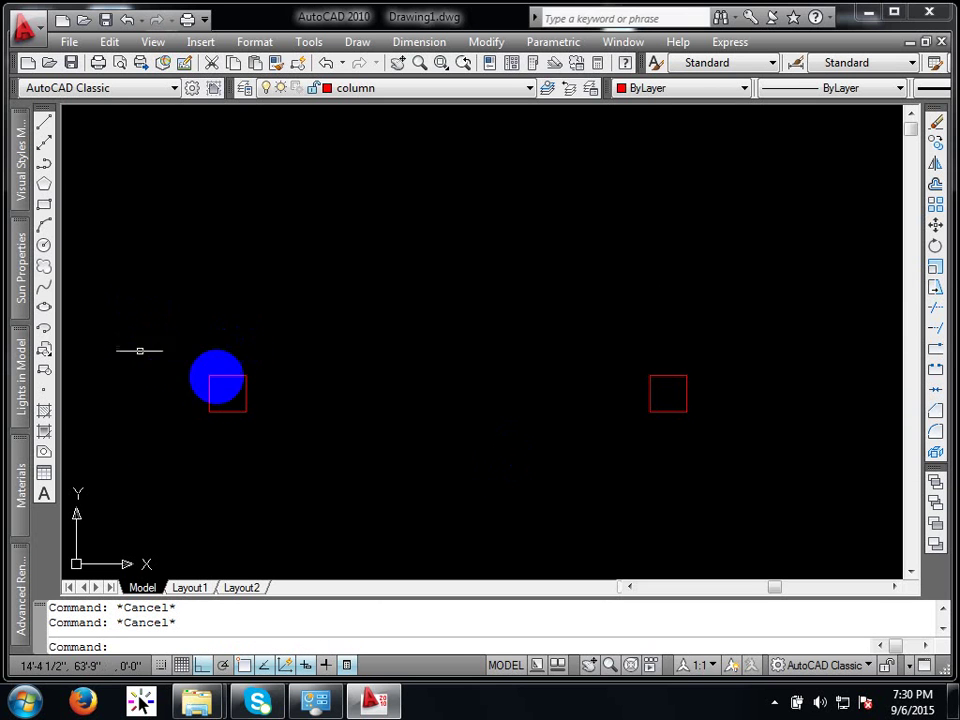
pyautogui.click(223, 377)
pyautogui.press('Escape')
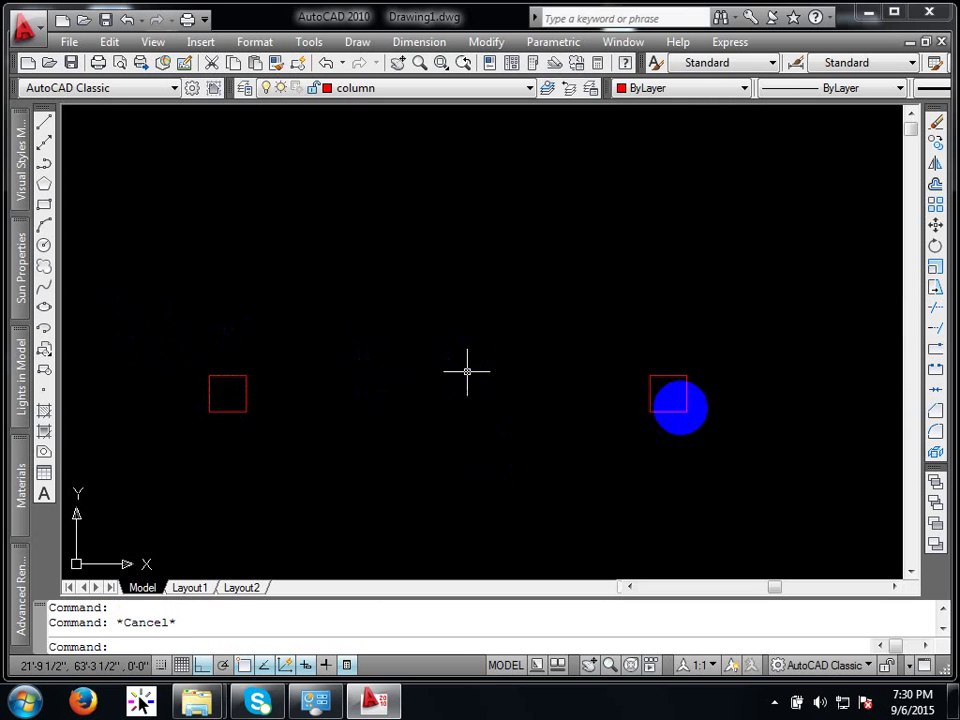
pyautogui.click(680, 375)
pyautogui.press('Escape')
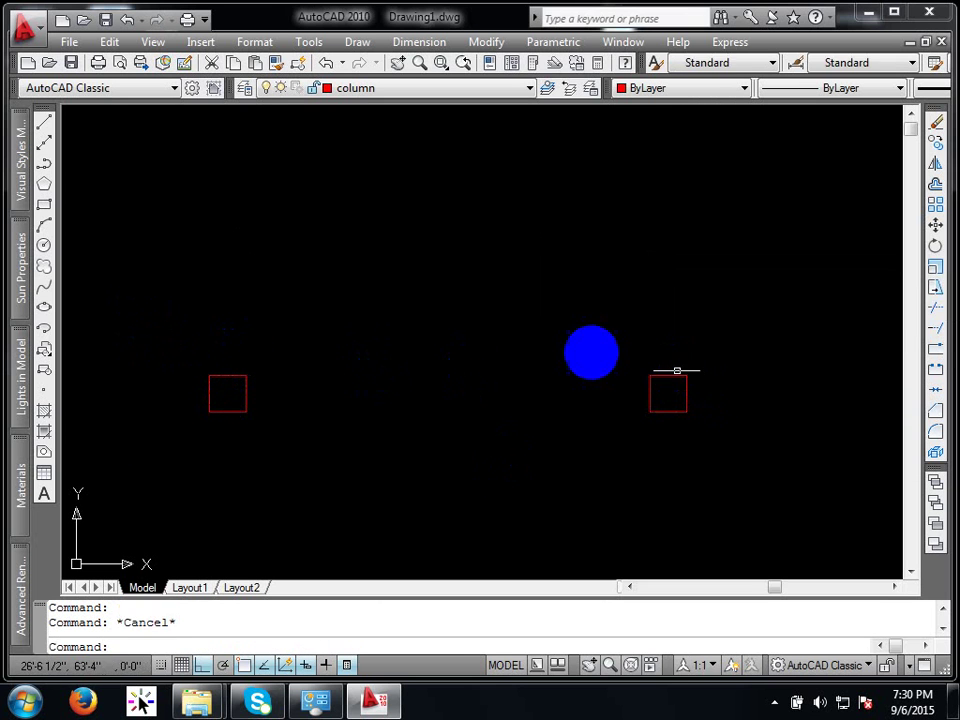
pyautogui.click(236, 420)
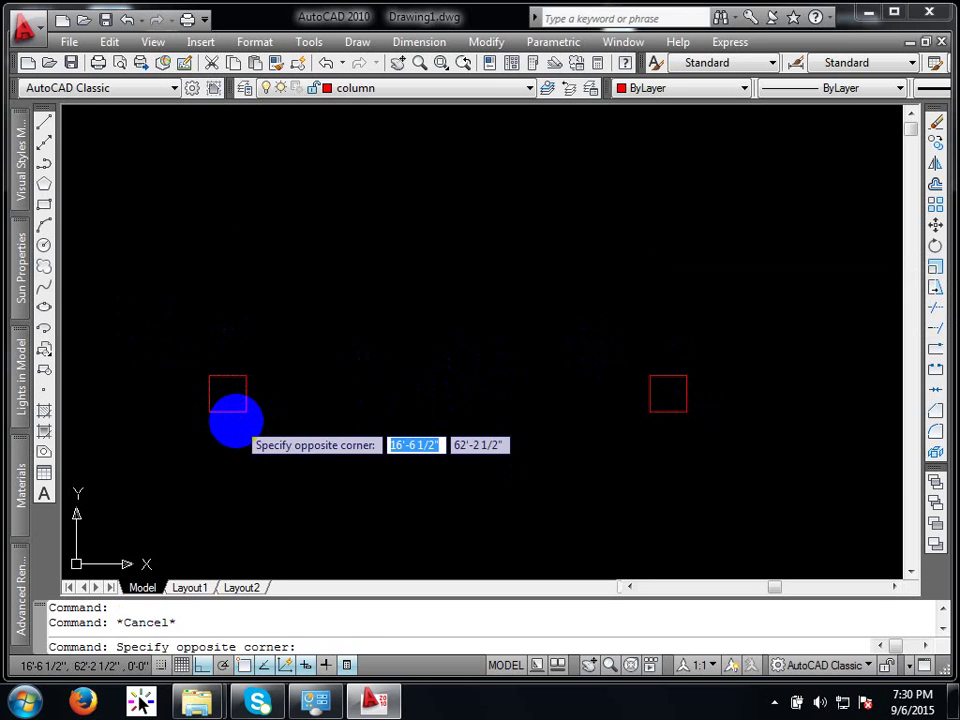
pyautogui.press('Escape')
pyautogui.write('c')
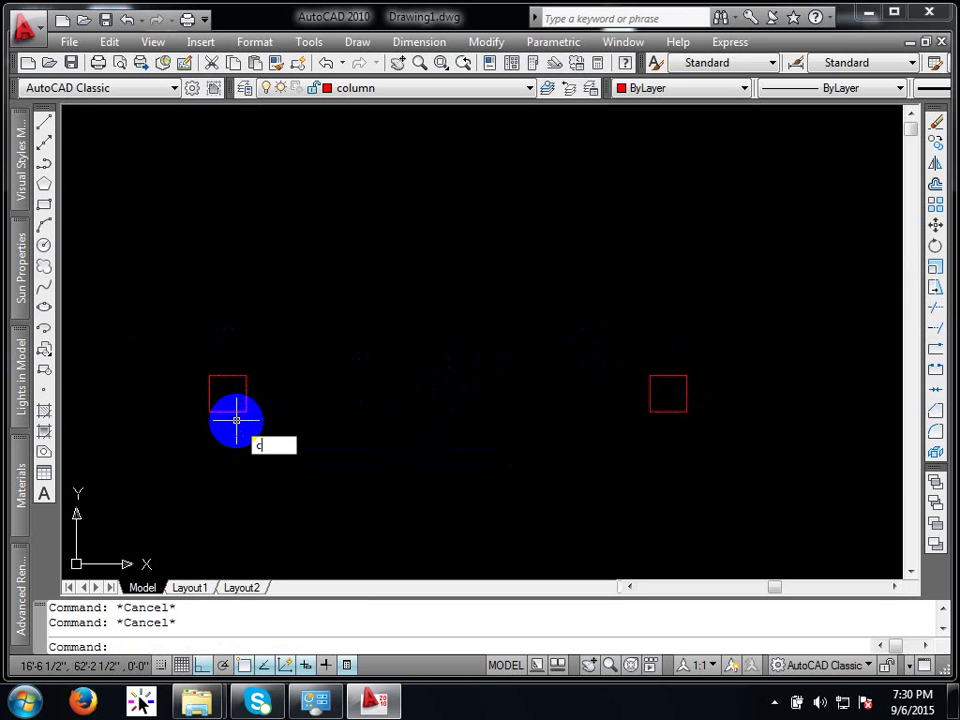
pyautogui.write('o')
pyautogui.press('Return')
pyautogui.click(236, 420)
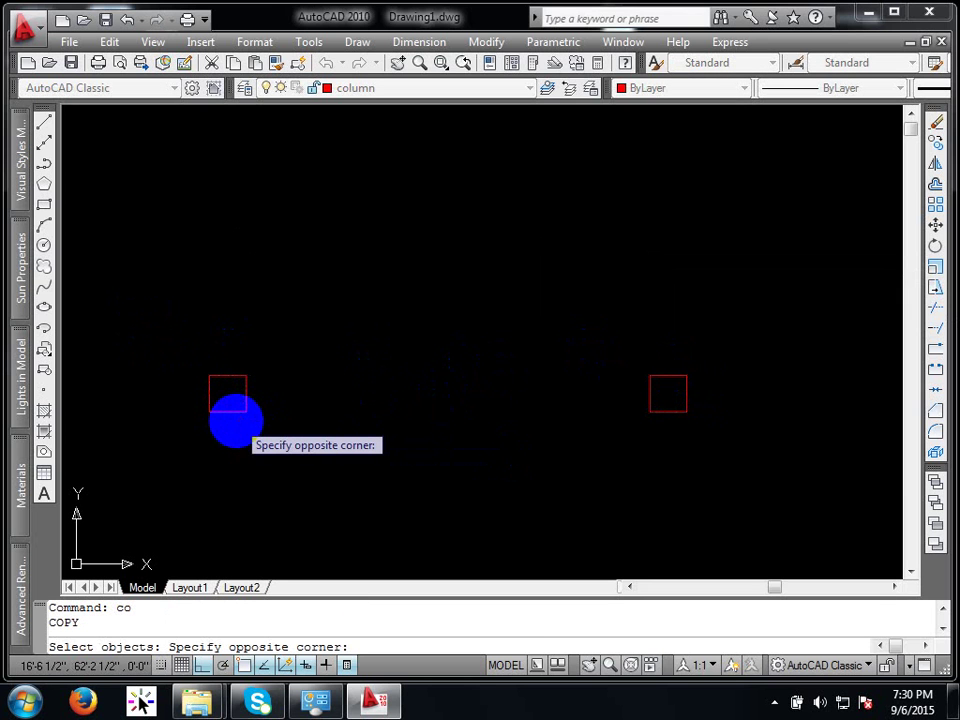
pyautogui.click(197, 377)
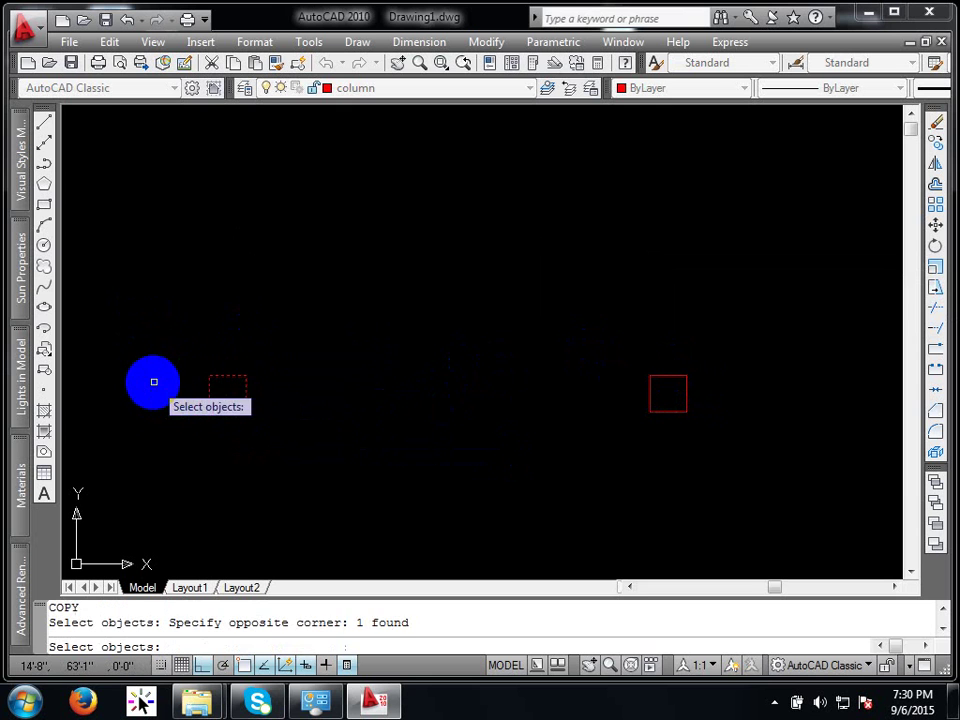
pyautogui.press('Return')
pyautogui.click(186, 438)
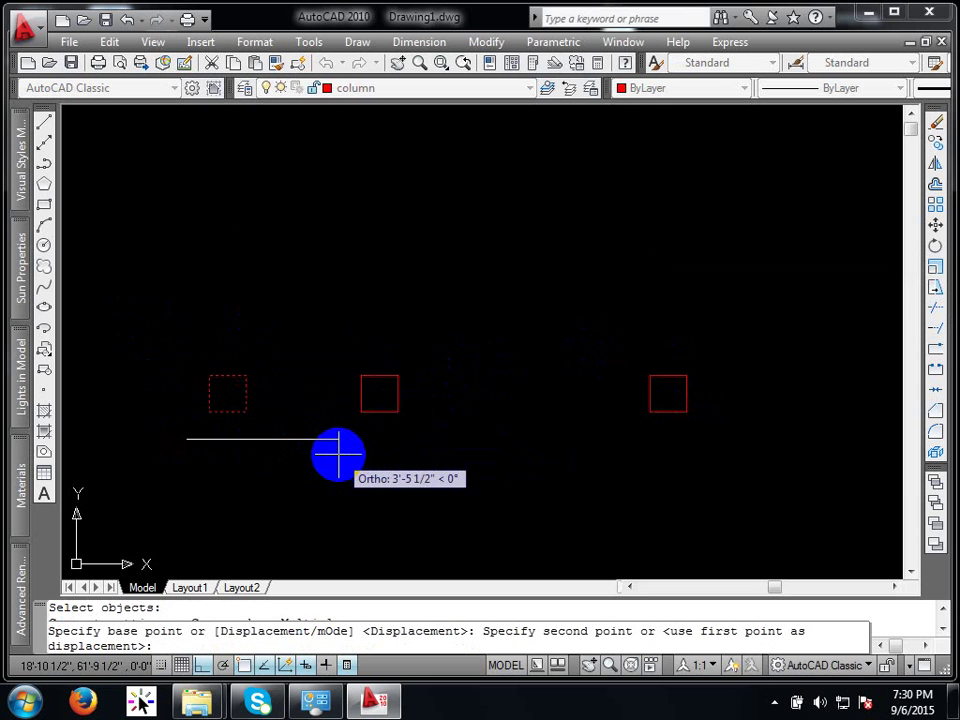
pyautogui.write("5'")
pyautogui.press('Return')
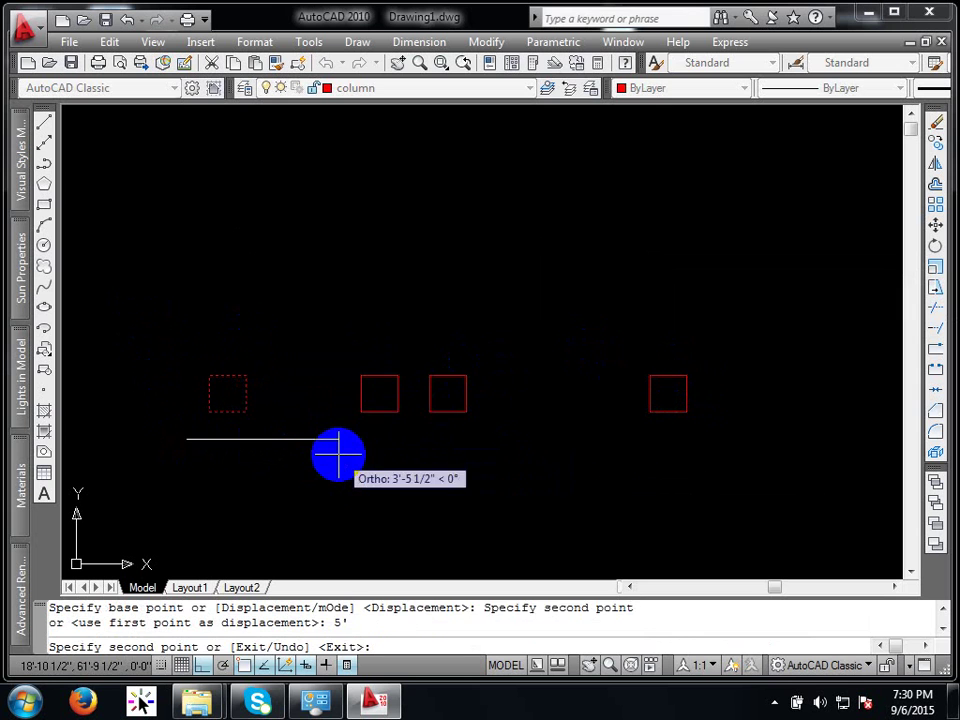
pyautogui.press('Escape')
pyautogui.click(467, 507)
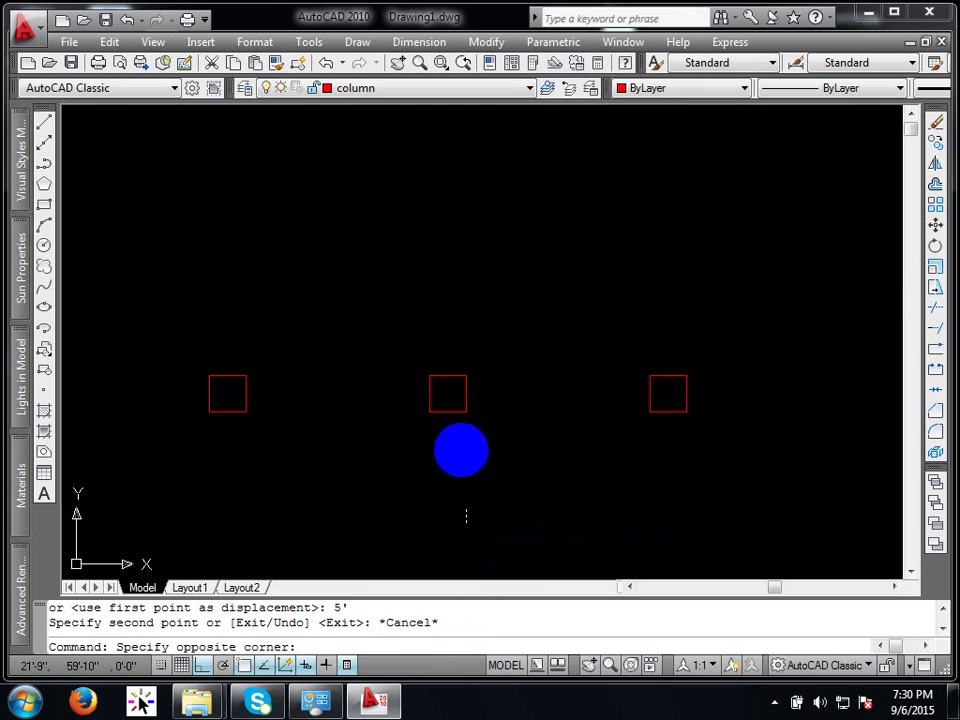
pyautogui.click(410, 331)
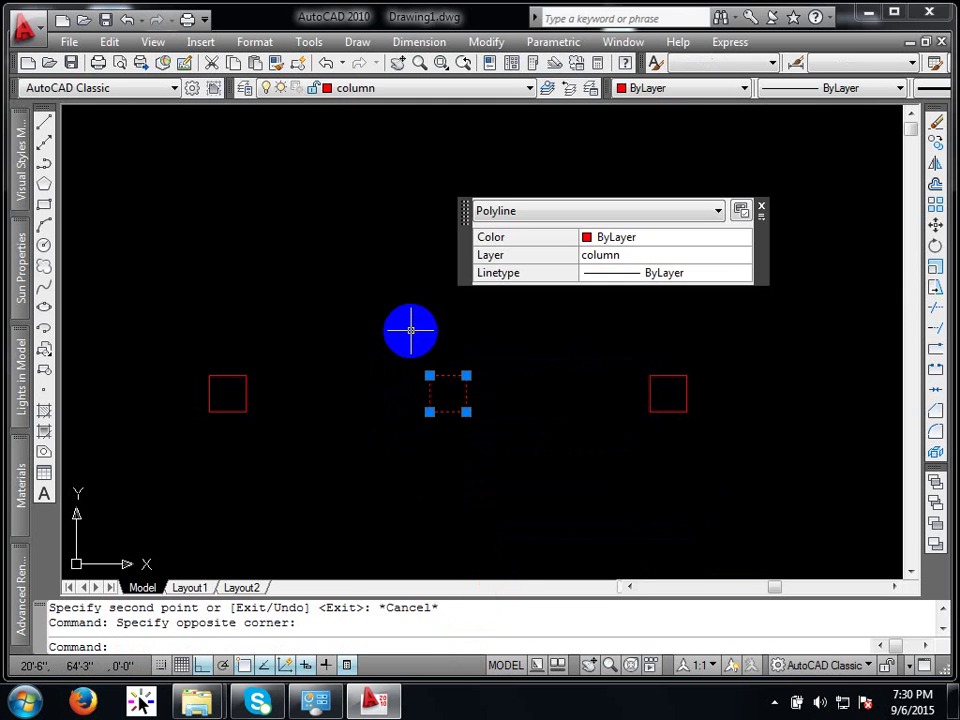
pyautogui.press('Delete')
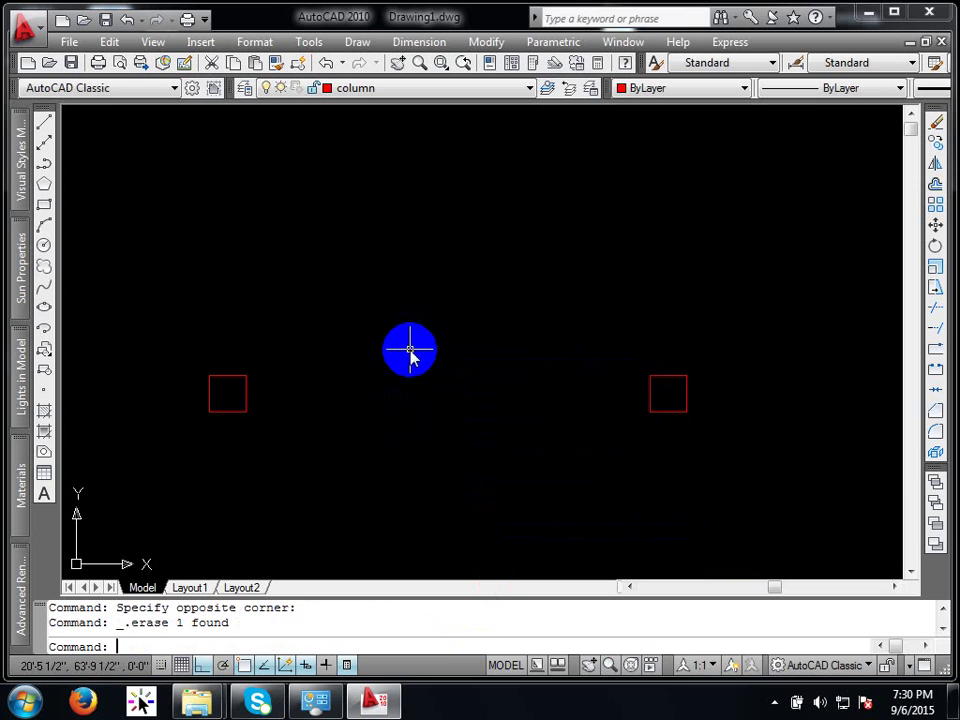
pyautogui.write('l')
pyautogui.press('Return')
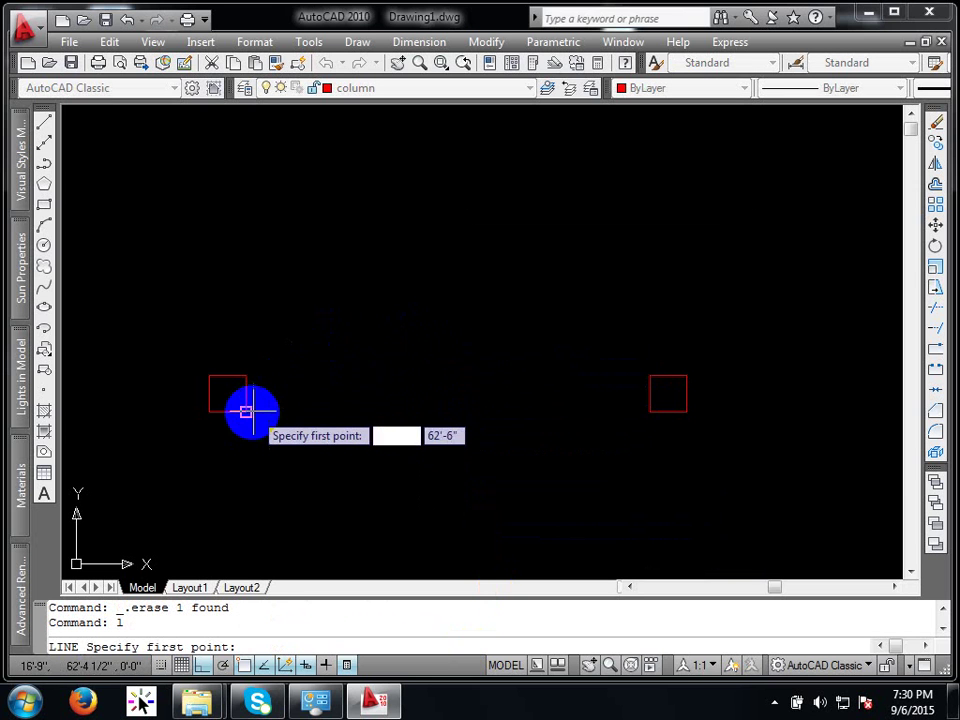
# Draw a trial line between the two column squares, erase it, and leave Ortho on
pyautogui.click(246, 411)
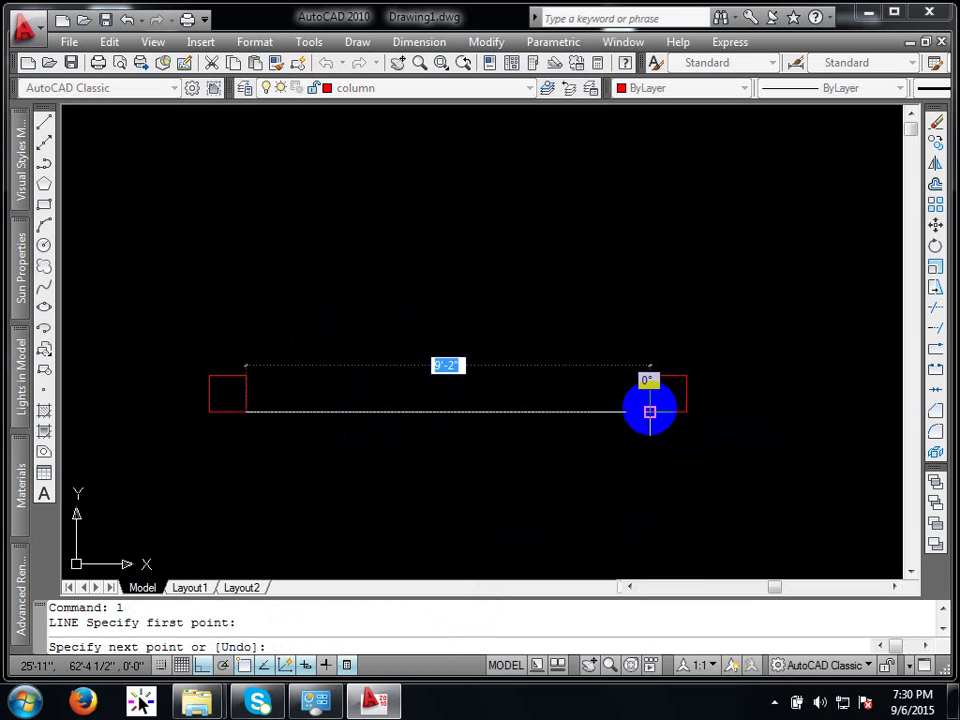
pyautogui.click(650, 411)
pyautogui.press('Return')
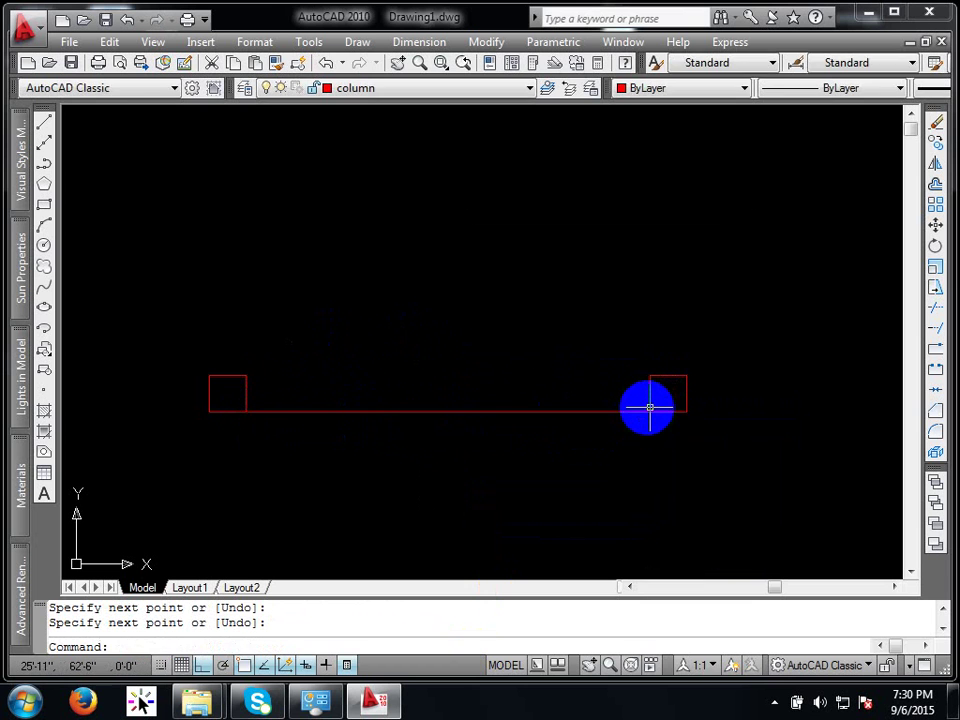
pyautogui.click(625, 410)
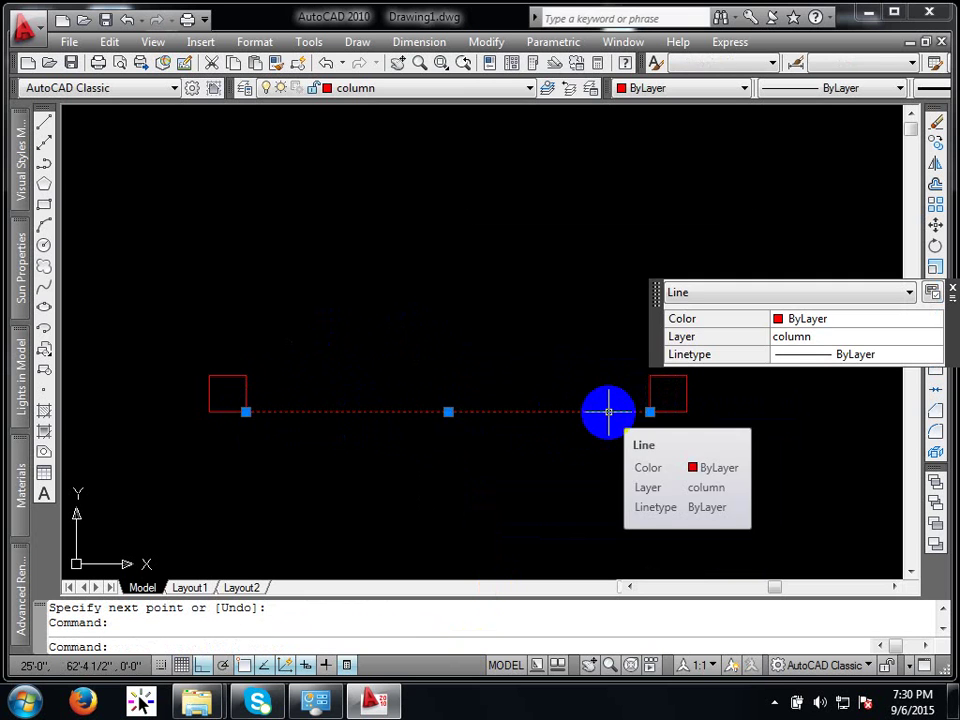
pyautogui.press('Delete')
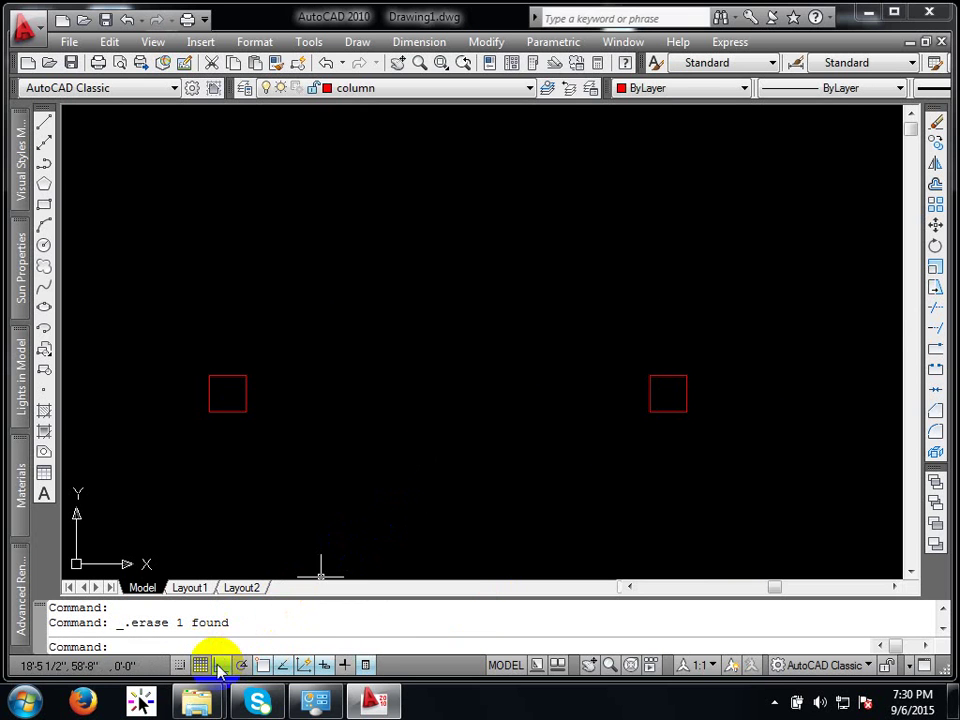
pyautogui.click(222, 664)
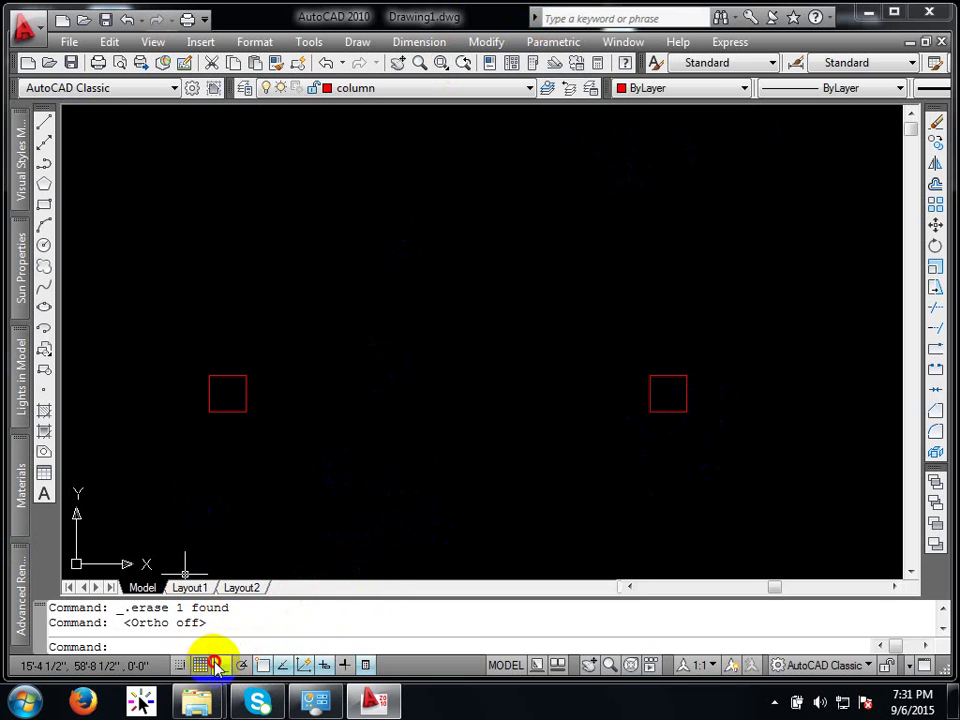
pyautogui.click(218, 665)
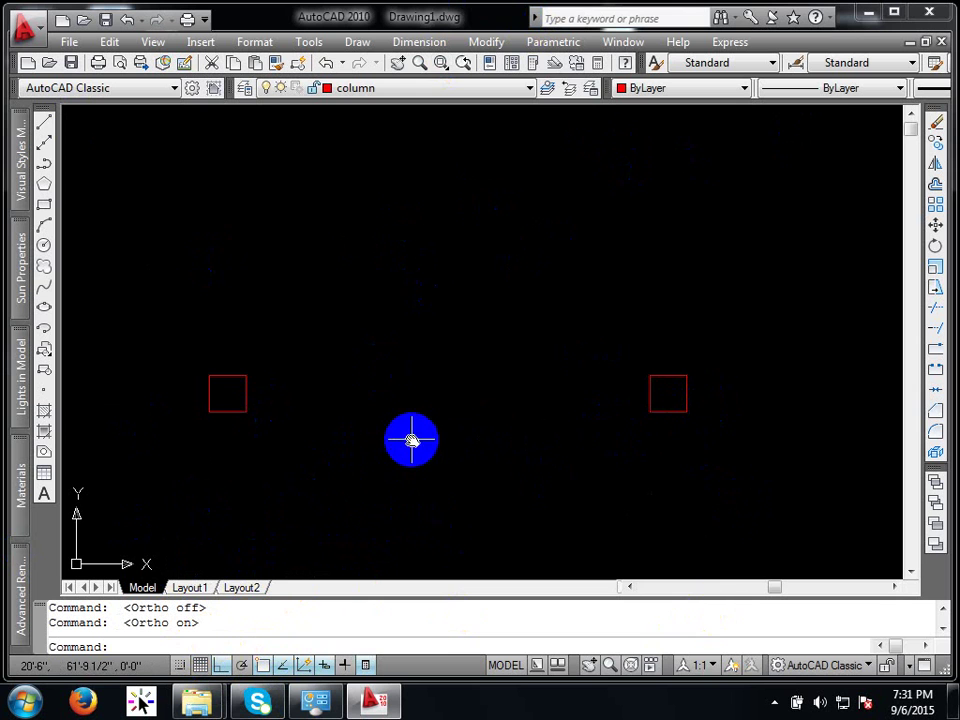
pyautogui.press('Escape')
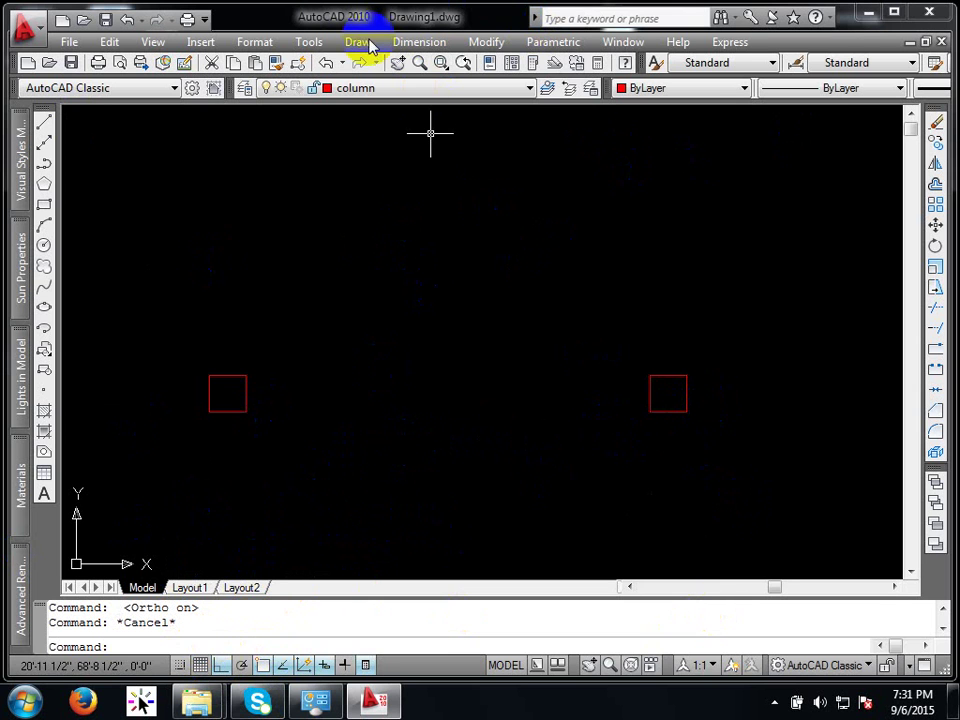
# Make wall the current layer and draw a wall line between the two columns
pyautogui.click(437, 92)
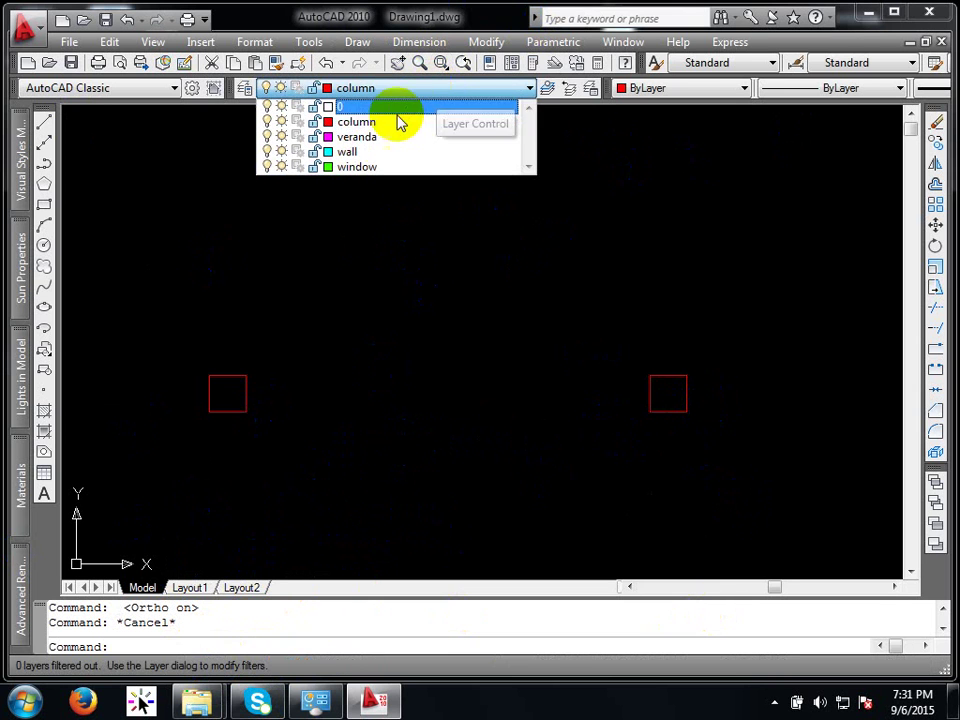
pyautogui.click(362, 152)
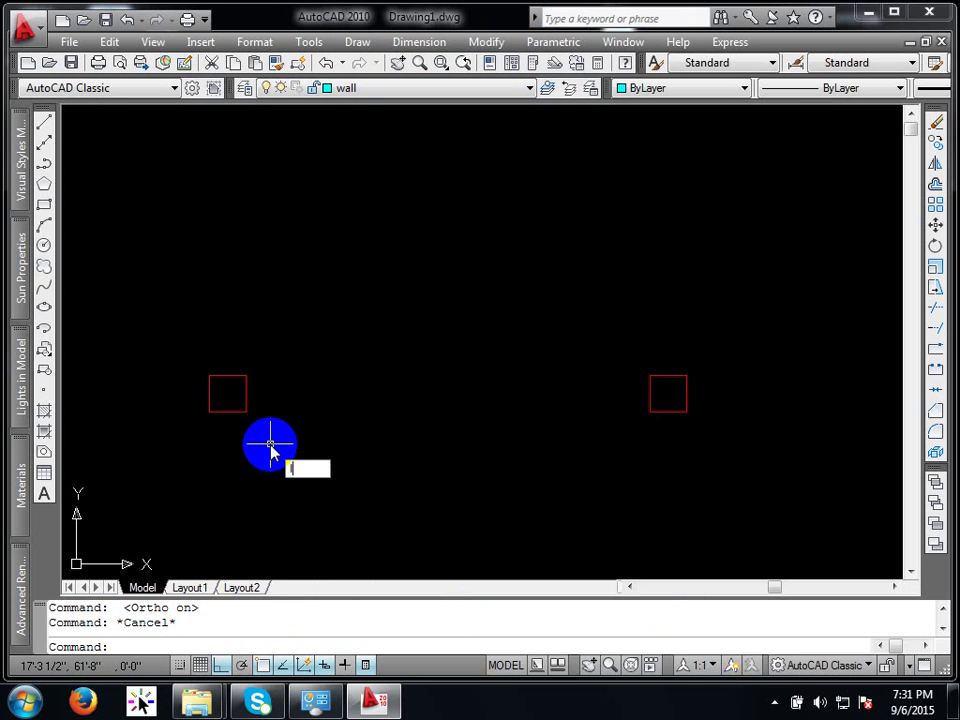
pyautogui.press('Return')
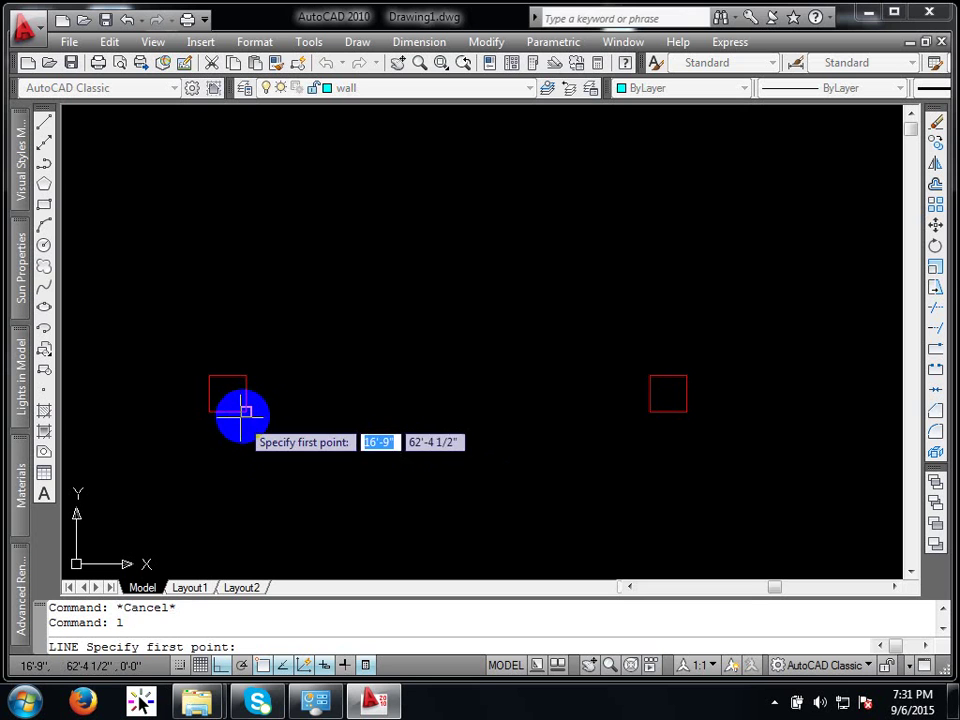
pyautogui.click(245, 412)
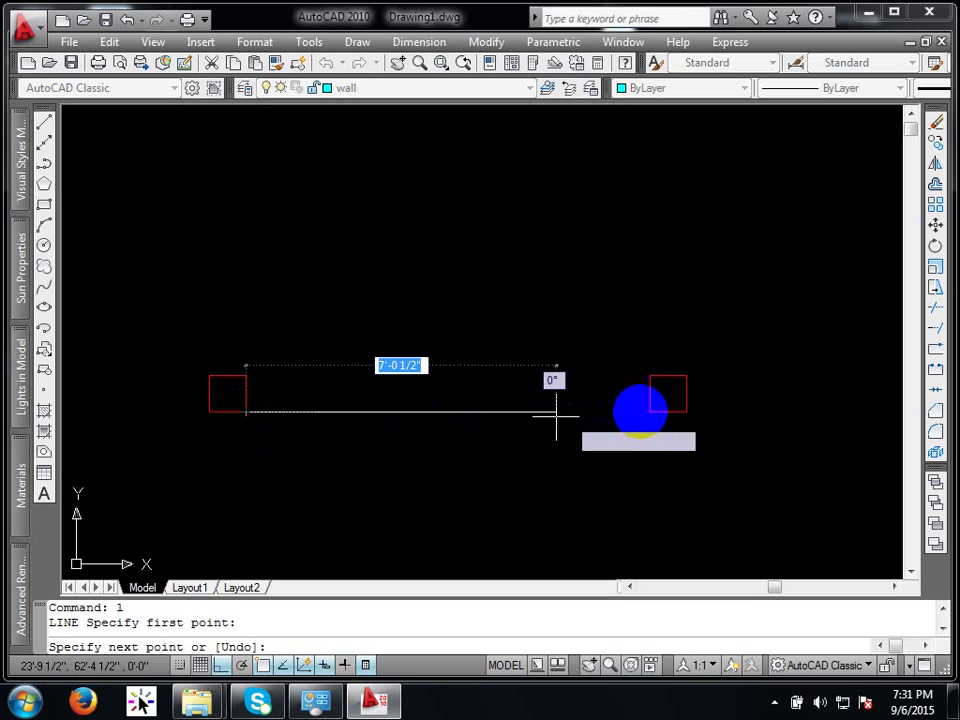
pyautogui.click(650, 411)
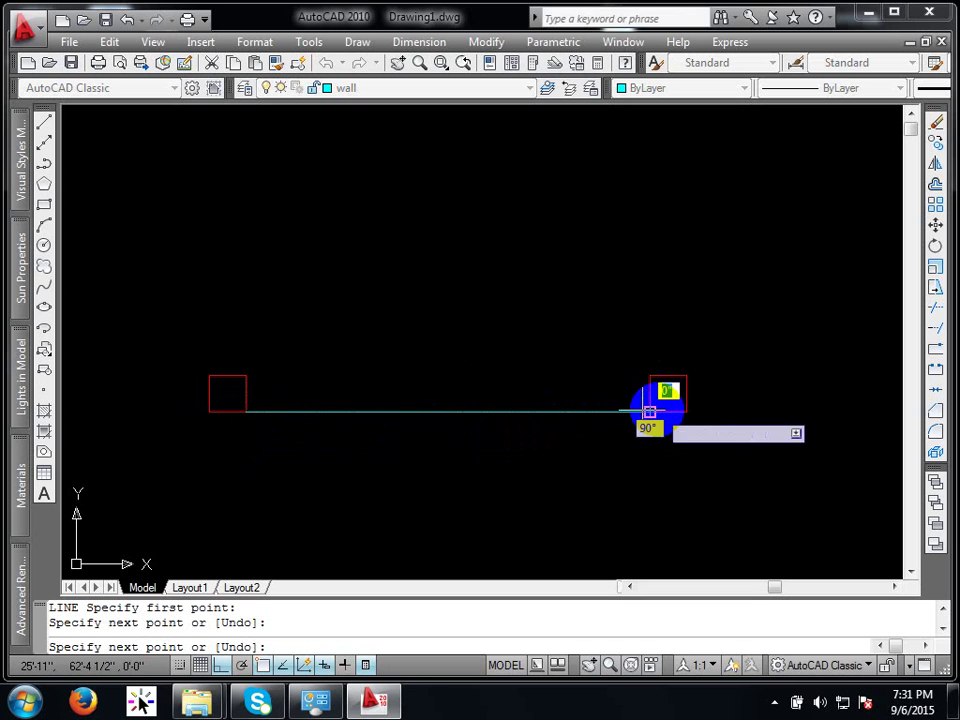
pyautogui.press('Return')
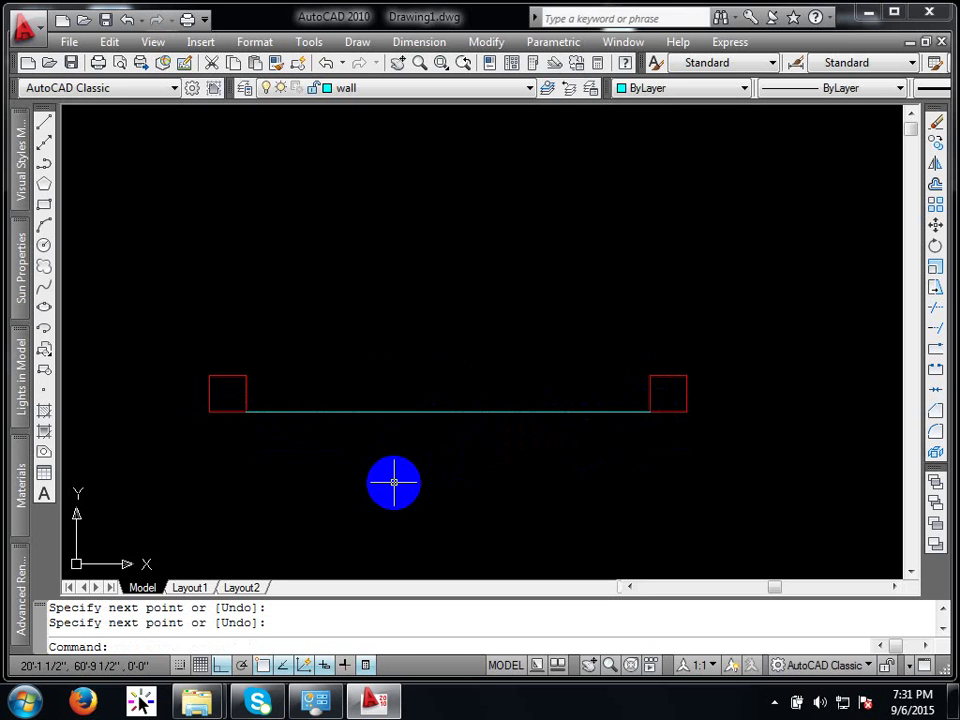
# Offset the wall line 5 units upward to form the wall's second face
pyautogui.write('o')
pyautogui.press('Return')
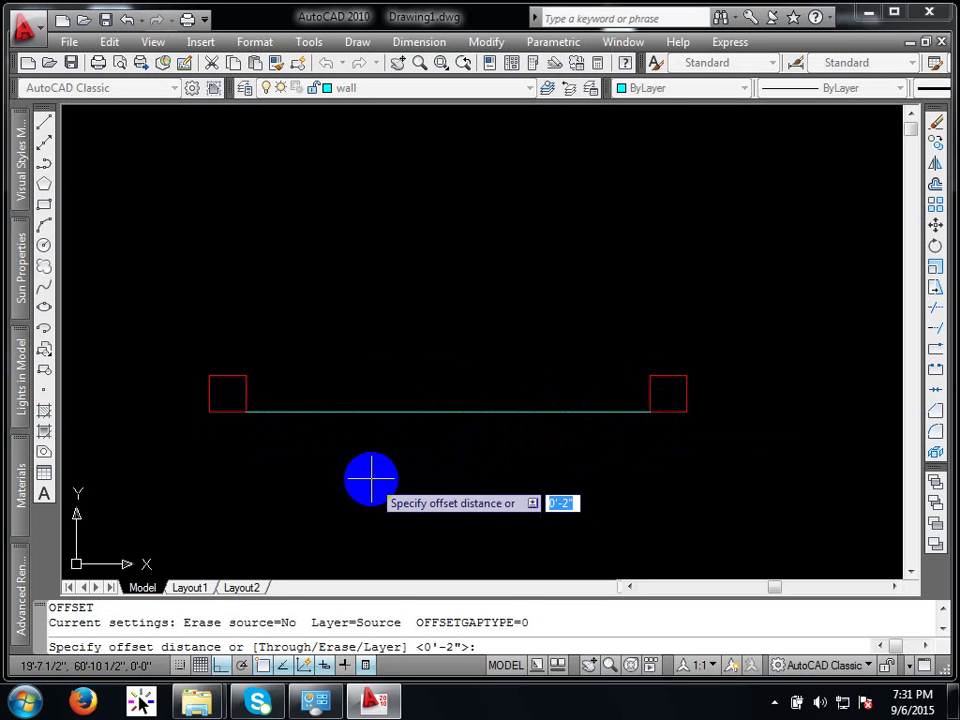
pyautogui.write('5')
pyautogui.press('Return')
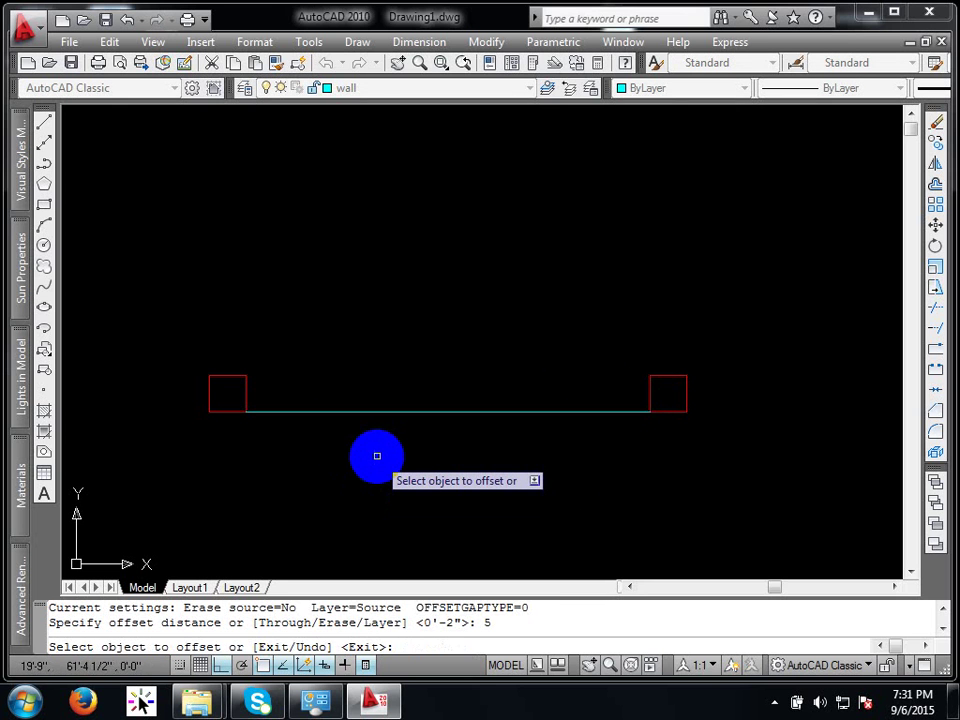
pyautogui.click(412, 413)
pyautogui.click(412, 368)
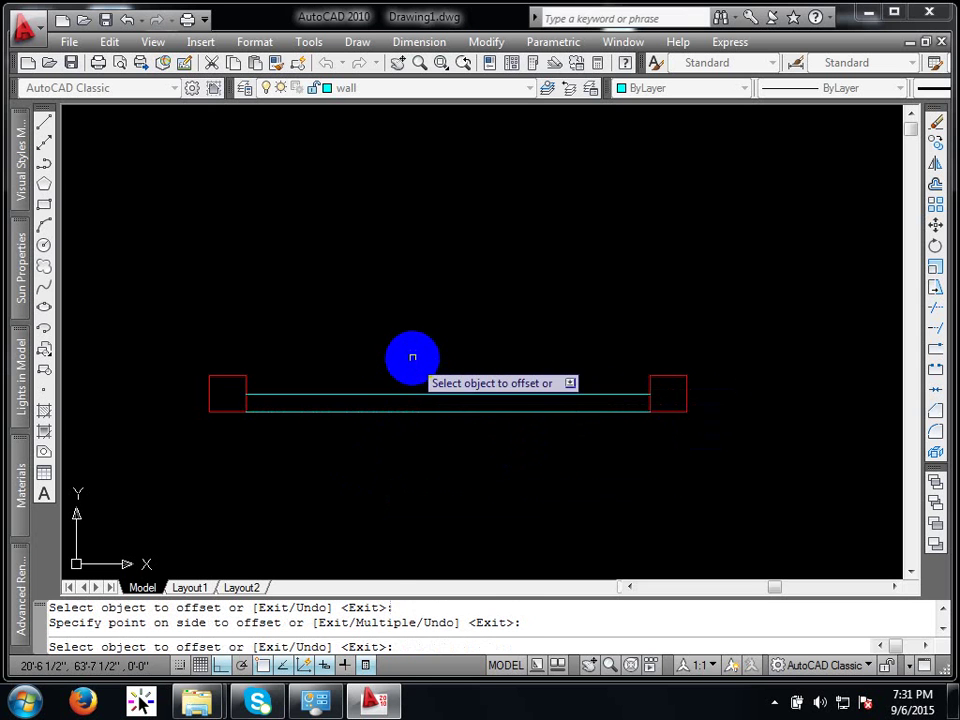
pyautogui.press('Return')
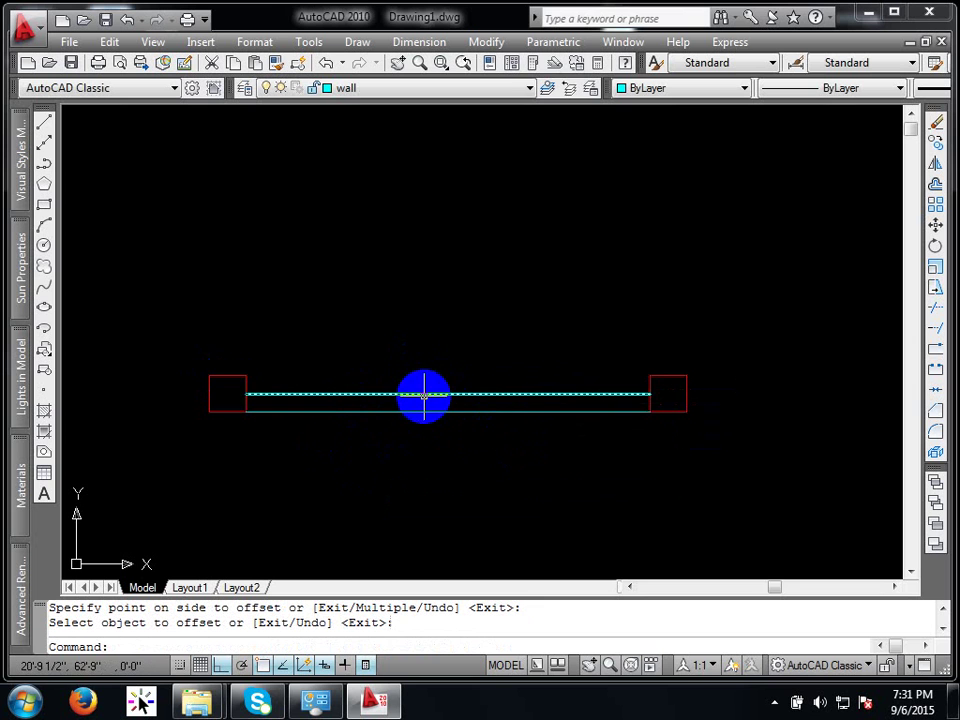
pyautogui.moveTo(421, 416); pyautogui.dragTo(490, 503, button='middle')
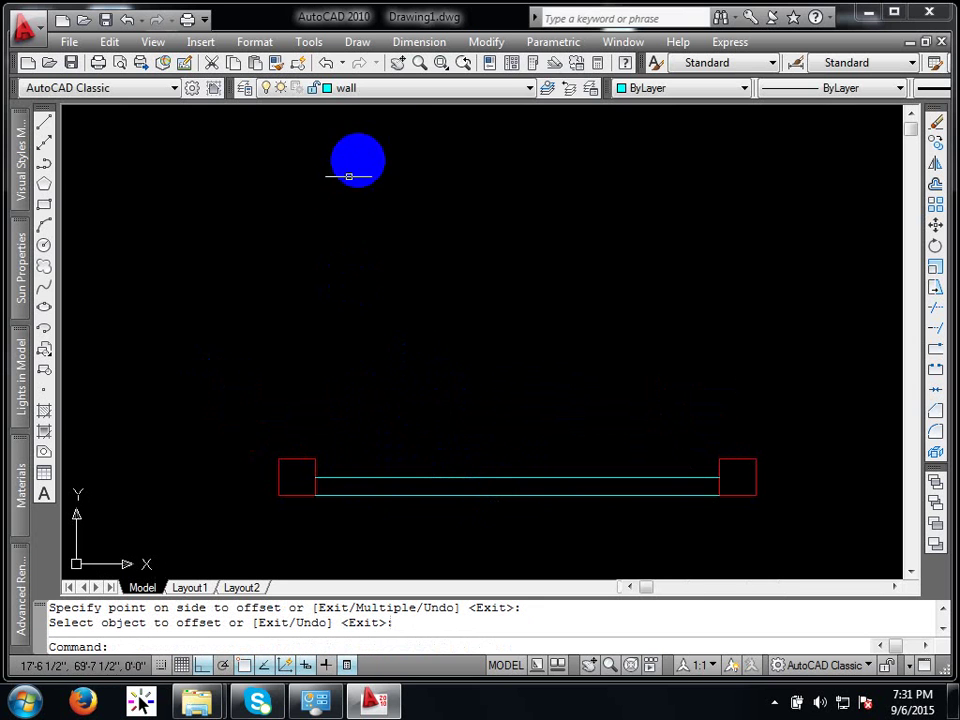
pyautogui.click(390, 95)
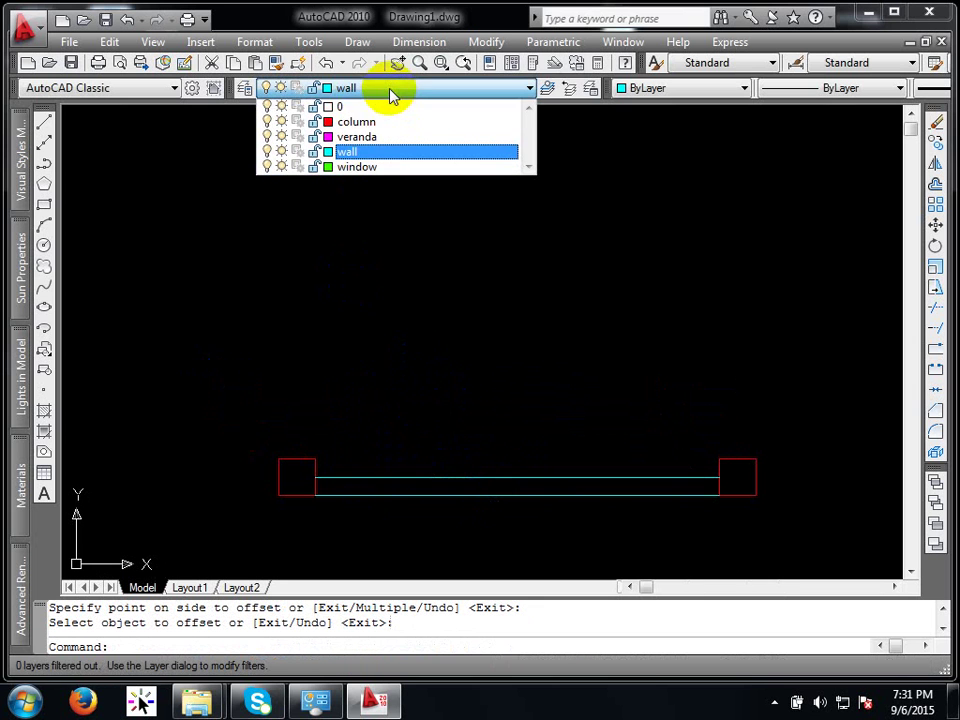
# On the veranda layer, draw 3' vertical lines up from each column's top corner
pyautogui.click(370, 141)
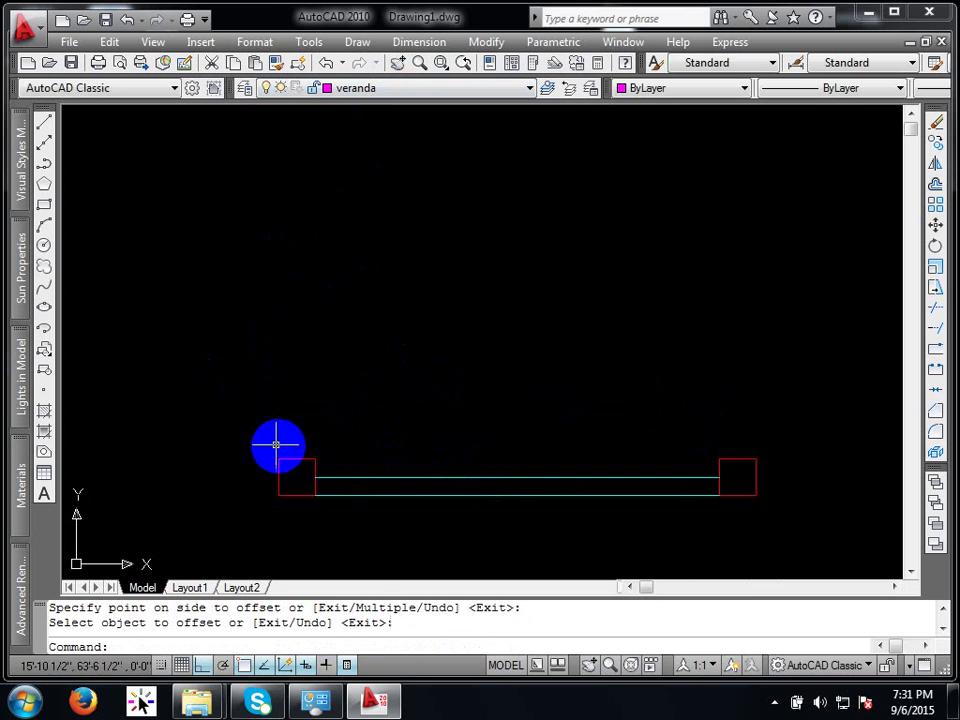
pyautogui.write('l')
pyautogui.press('Return')
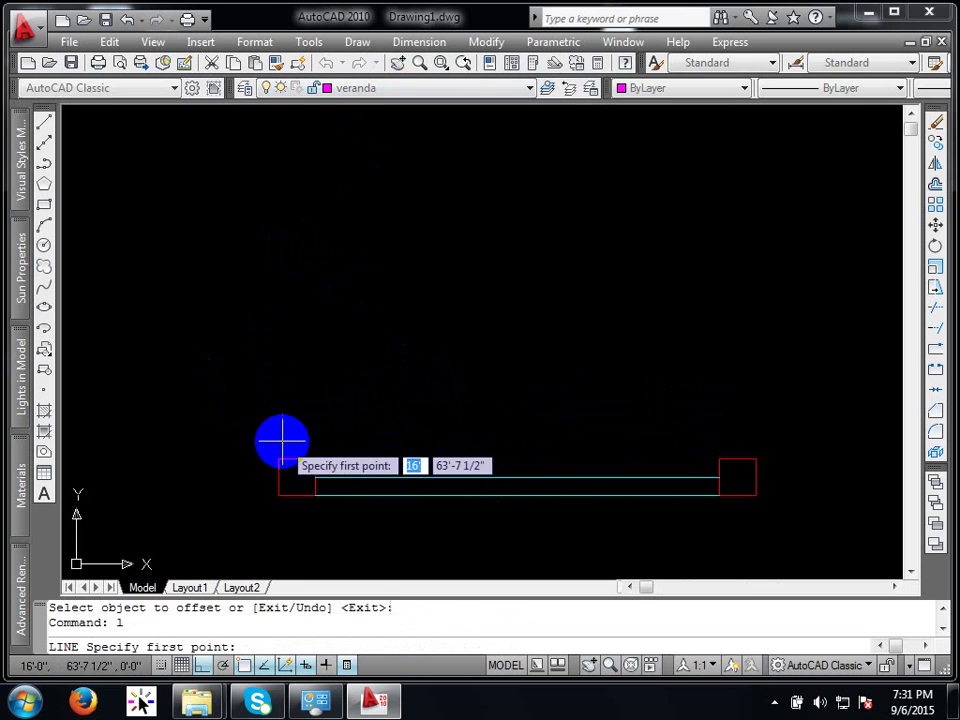
pyautogui.click(279, 458)
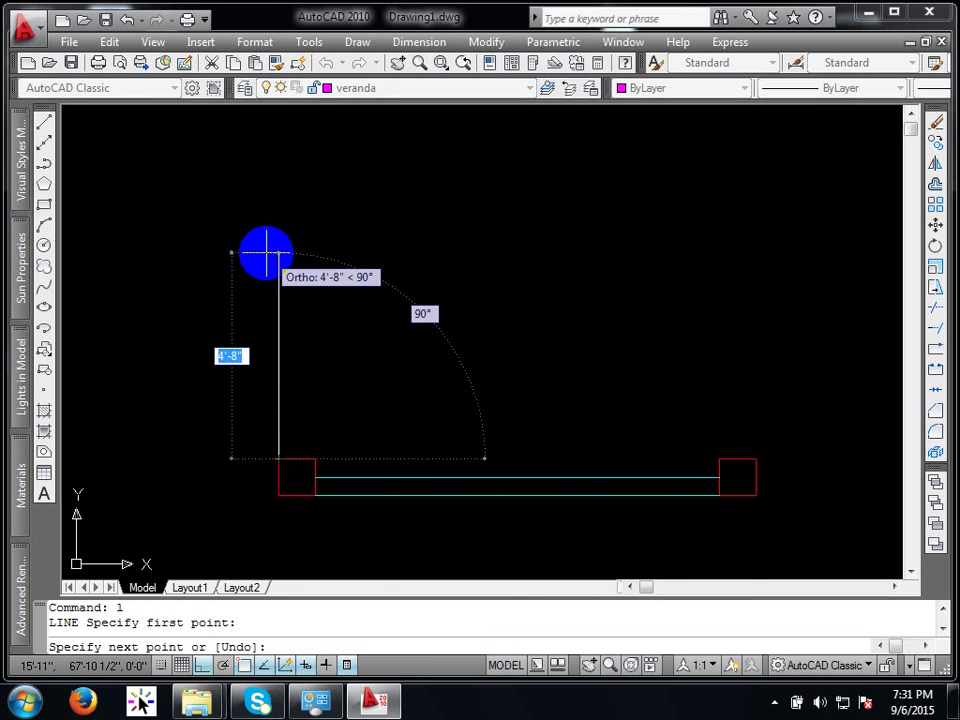
pyautogui.write('3')
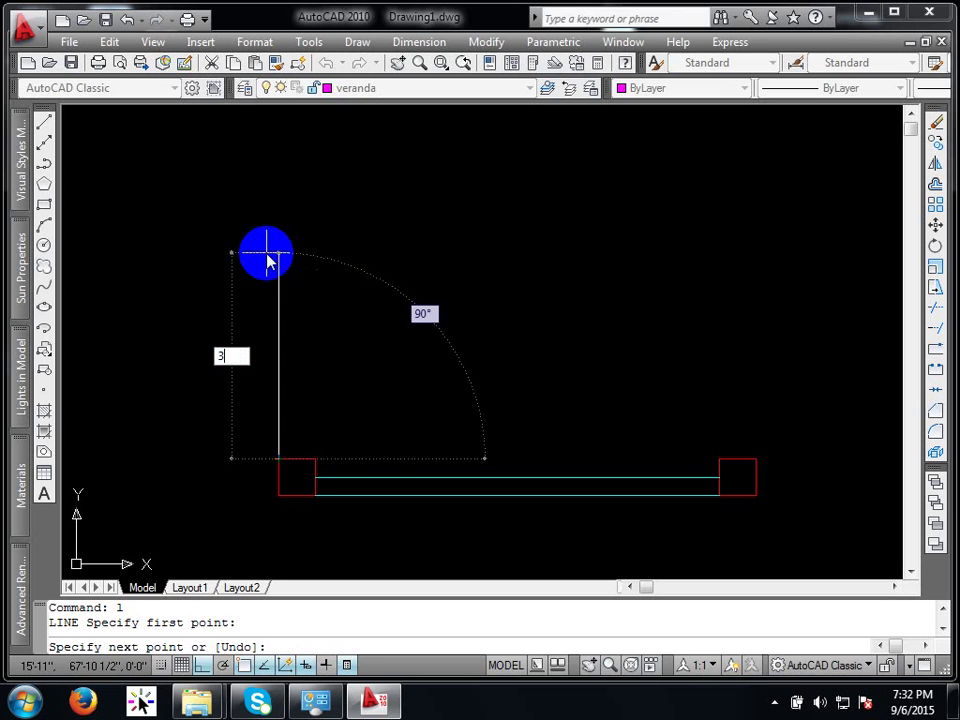
pyautogui.press('Return')
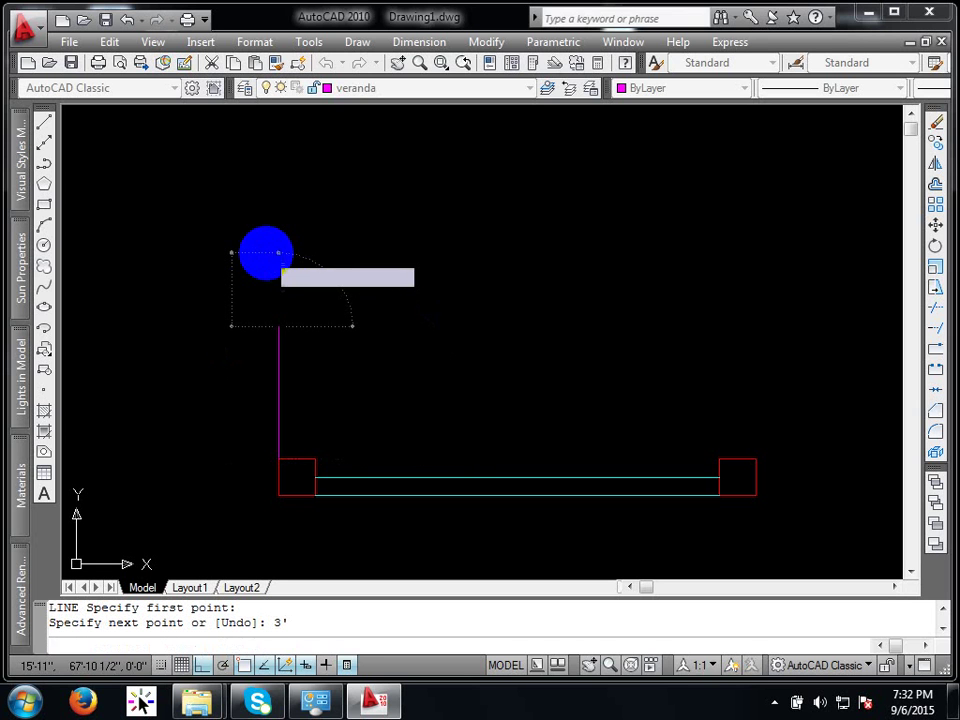
pyautogui.press('Return')
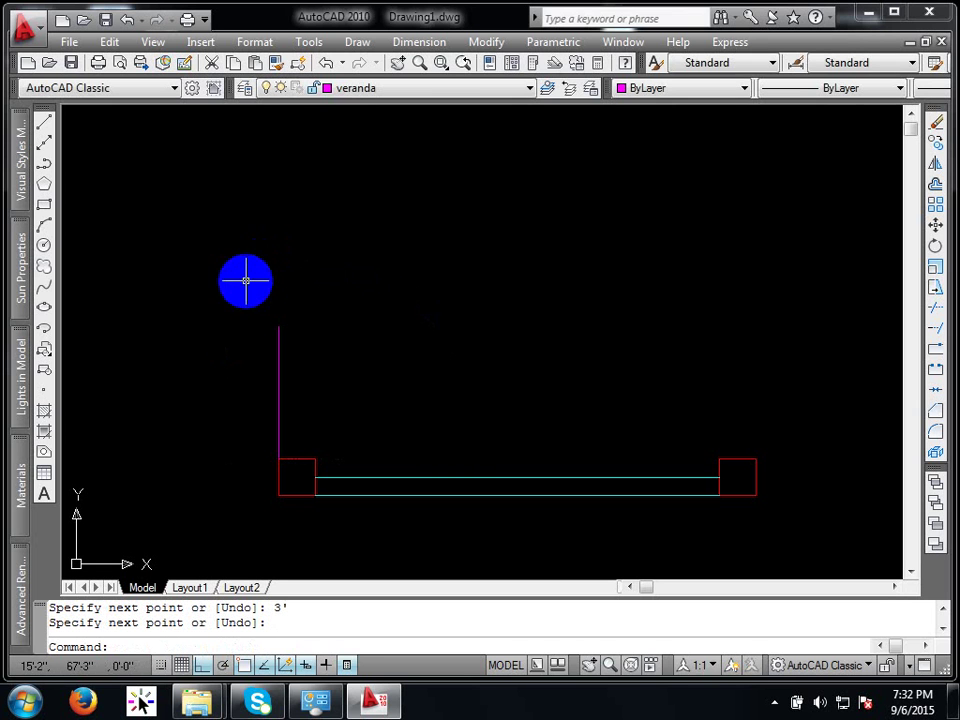
pyautogui.press('Return')
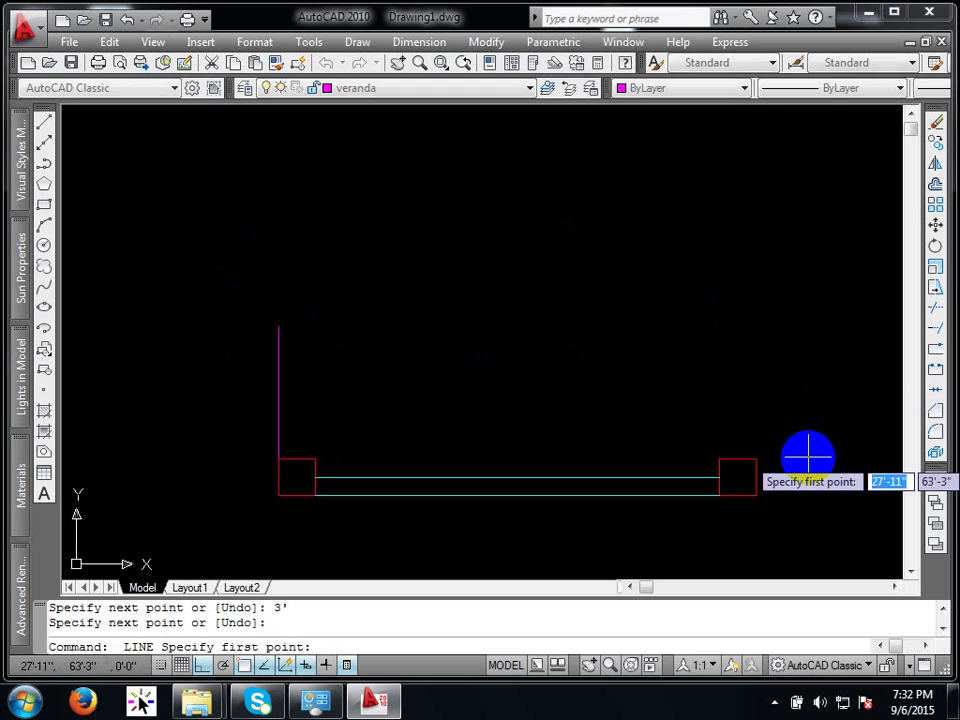
pyautogui.click(755, 458)
pyautogui.write('3')
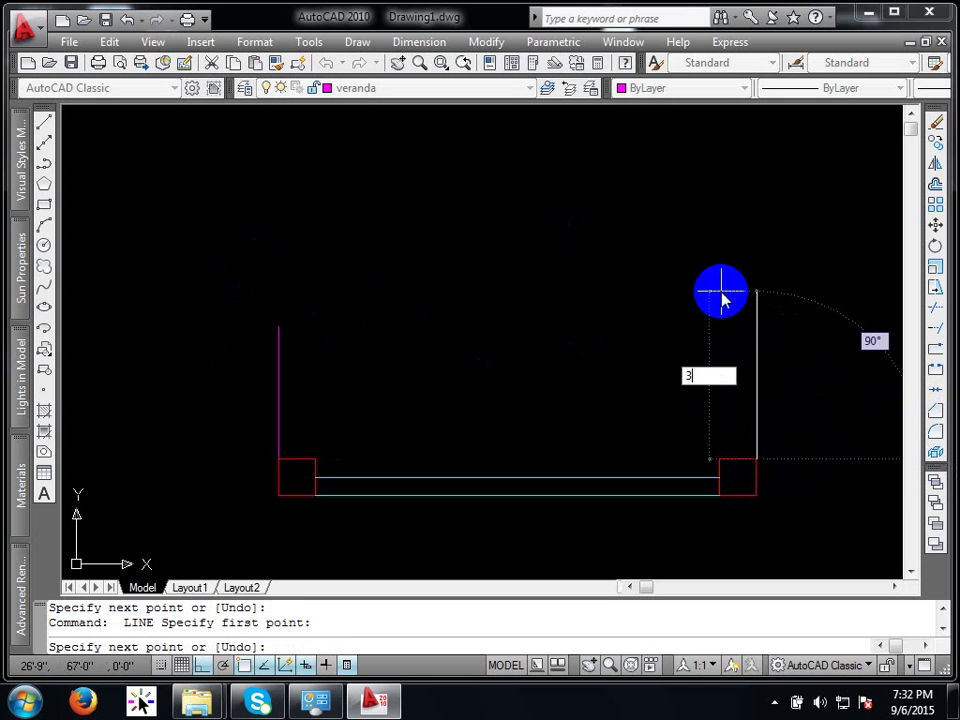
pyautogui.press('Return')
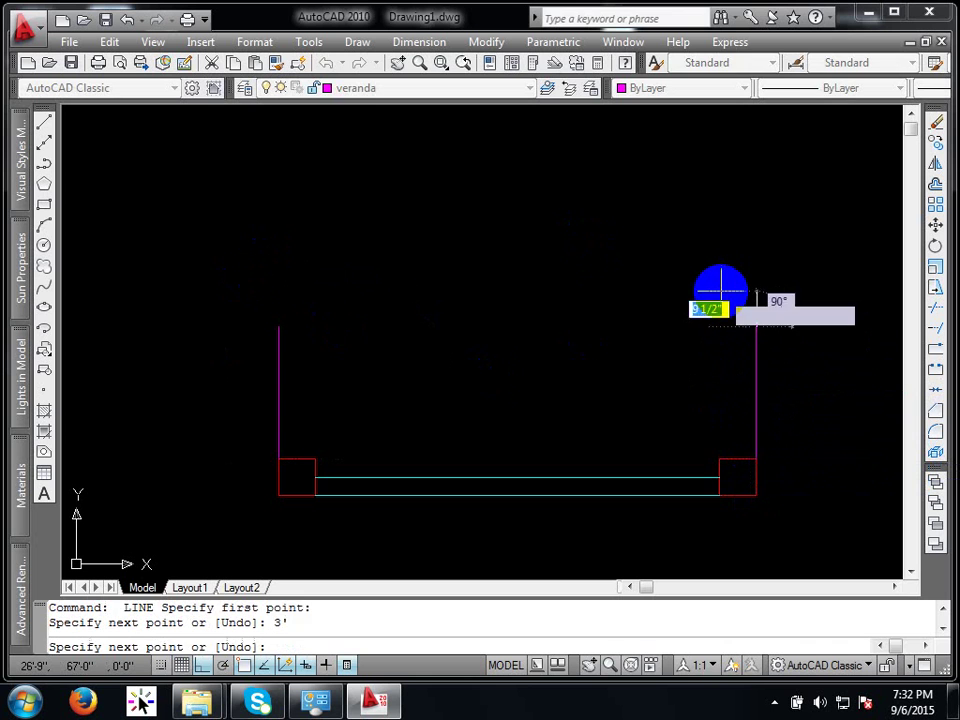
pyautogui.press('Return')
pyautogui.write('l')
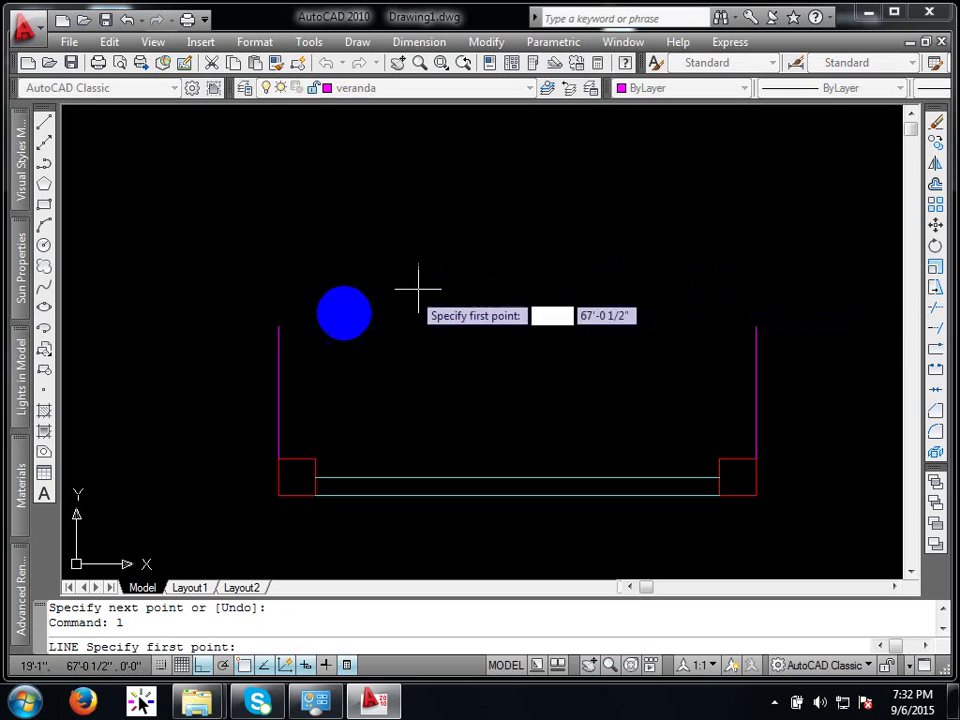
# Join the tops of the two 3' lines with a horizontal line across the veranda
pyautogui.click(278, 328)
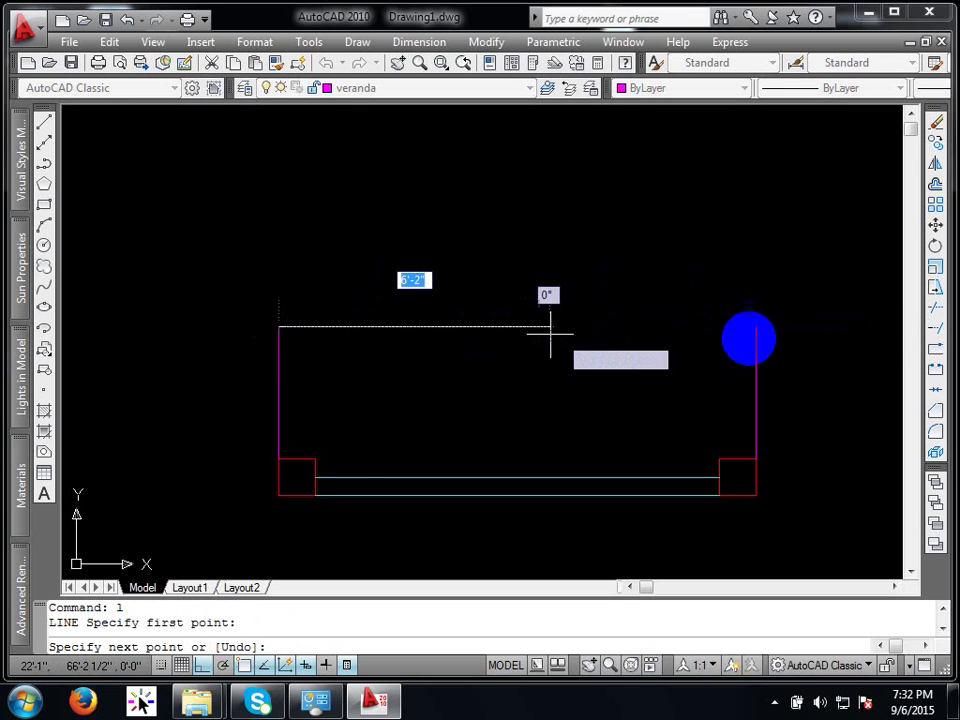
pyautogui.click(757, 327)
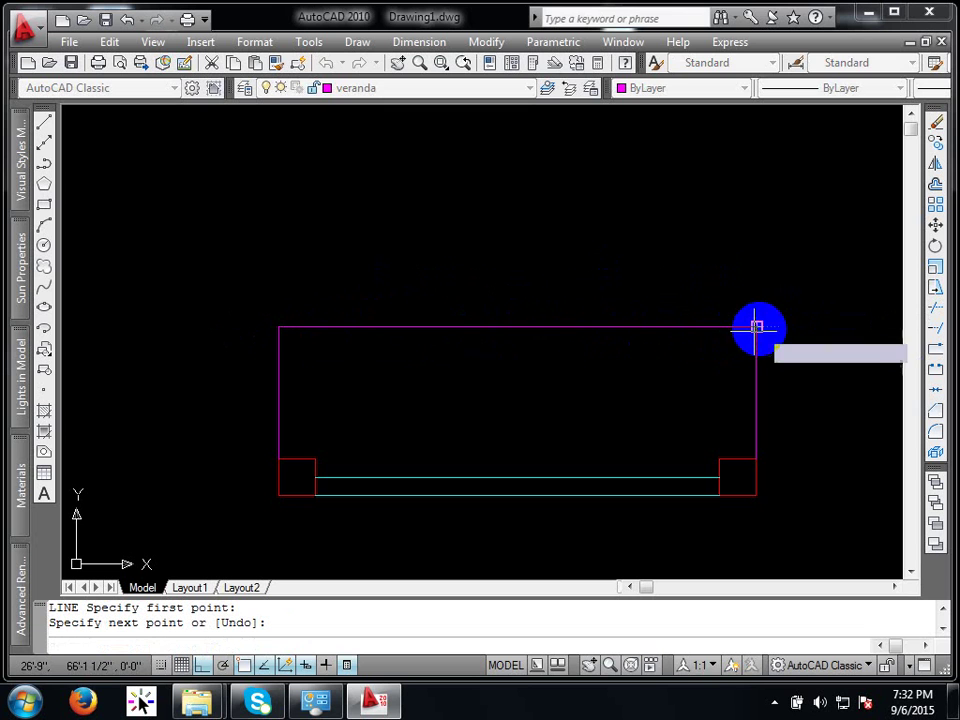
pyautogui.press('Return')
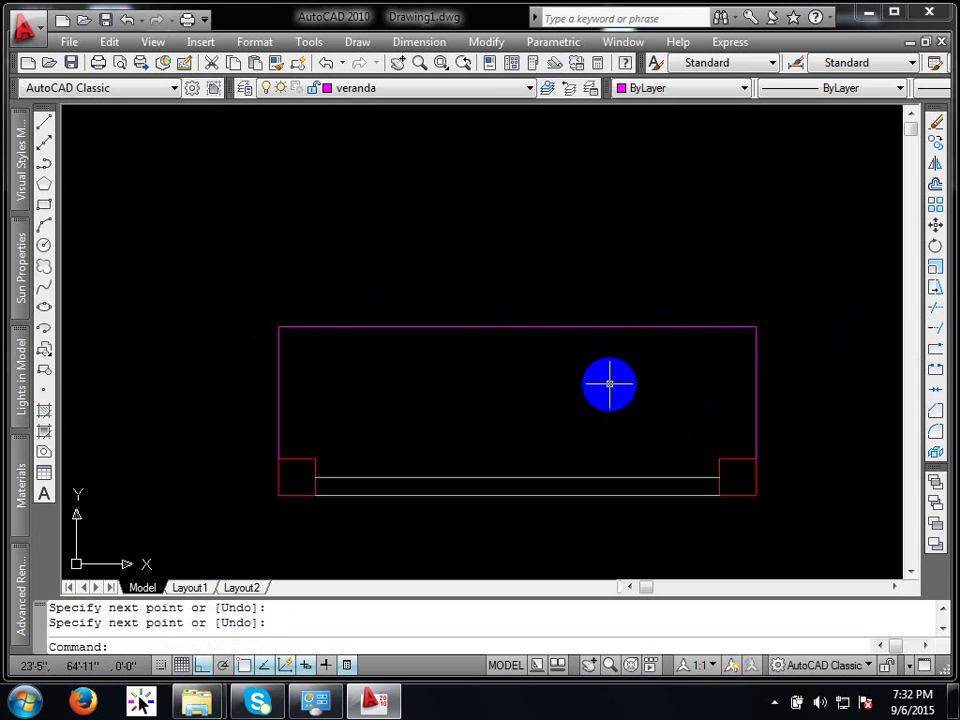
pyautogui.scroll(-2, 609, 383)
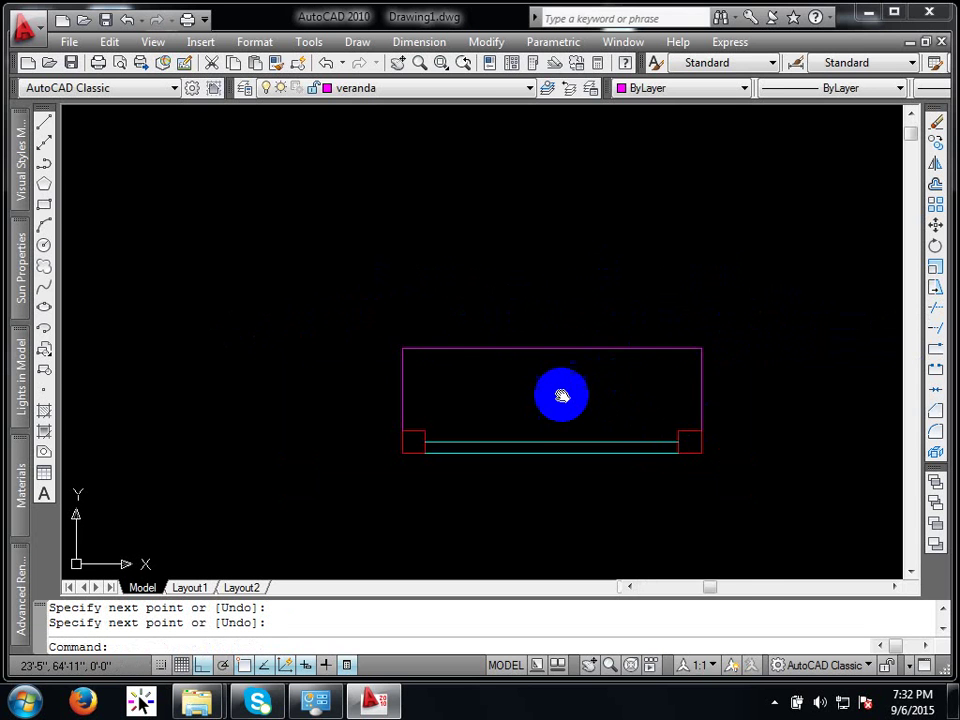
pyautogui.moveTo(559, 394); pyautogui.dragTo(542, 392, button='middle')
pyautogui.scroll(2, 543, 394)
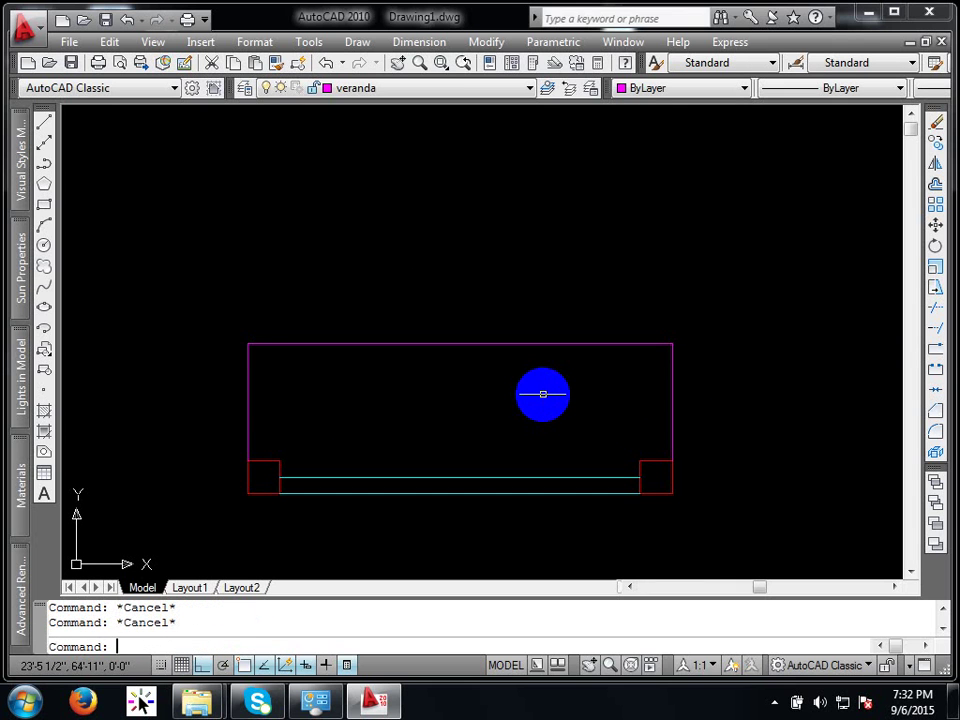
pyautogui.write('o')
# Offset the veranda's left, top and right edges 3 units inward, then regenerate
pyautogui.press('Return')
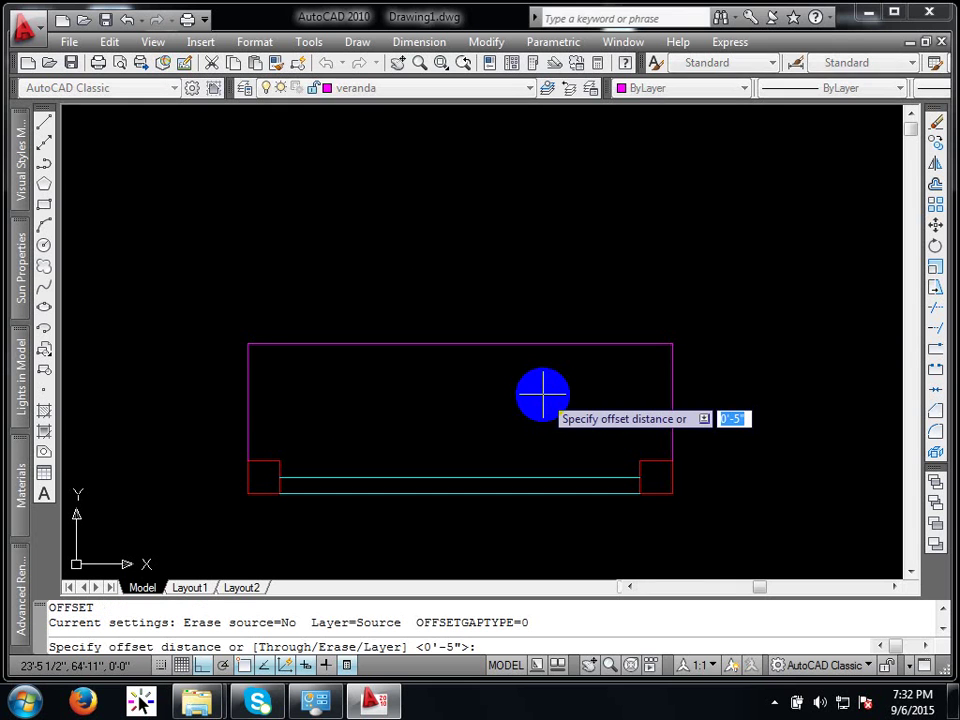
pyautogui.press('Return')
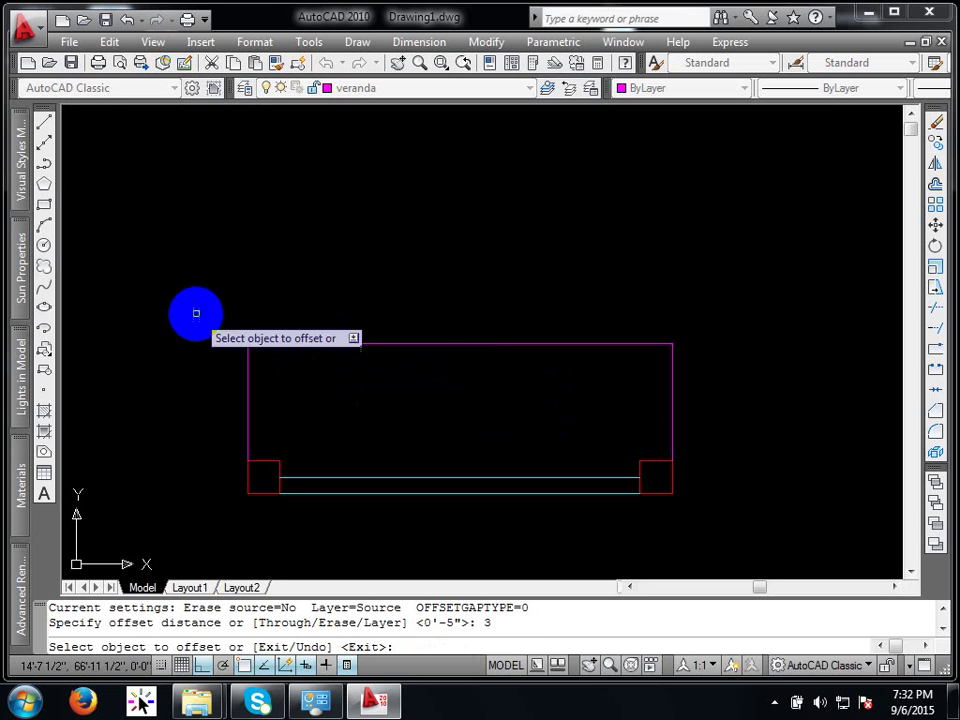
pyautogui.click(248, 379)
pyautogui.click(285, 379)
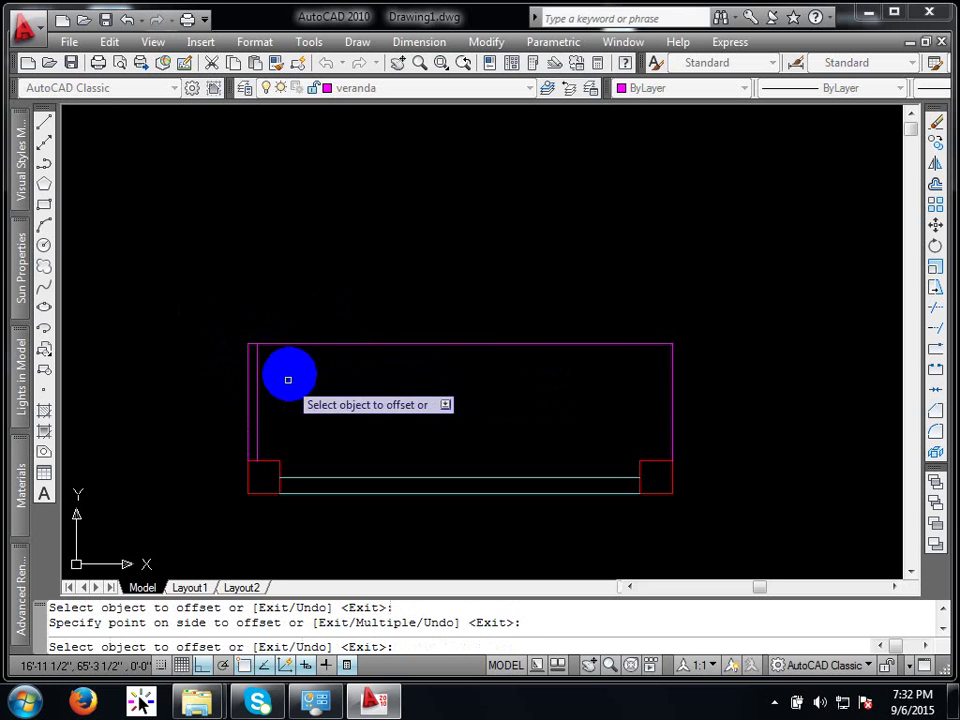
pyautogui.click(291, 345)
pyautogui.click(300, 376)
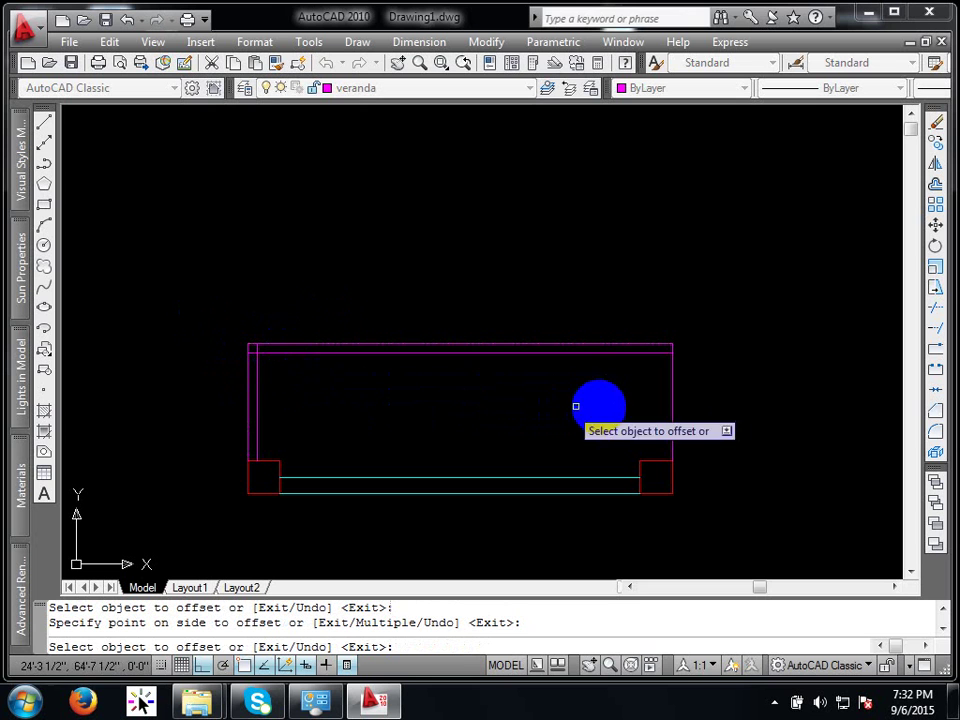
pyautogui.click(668, 417)
pyautogui.click(671, 416)
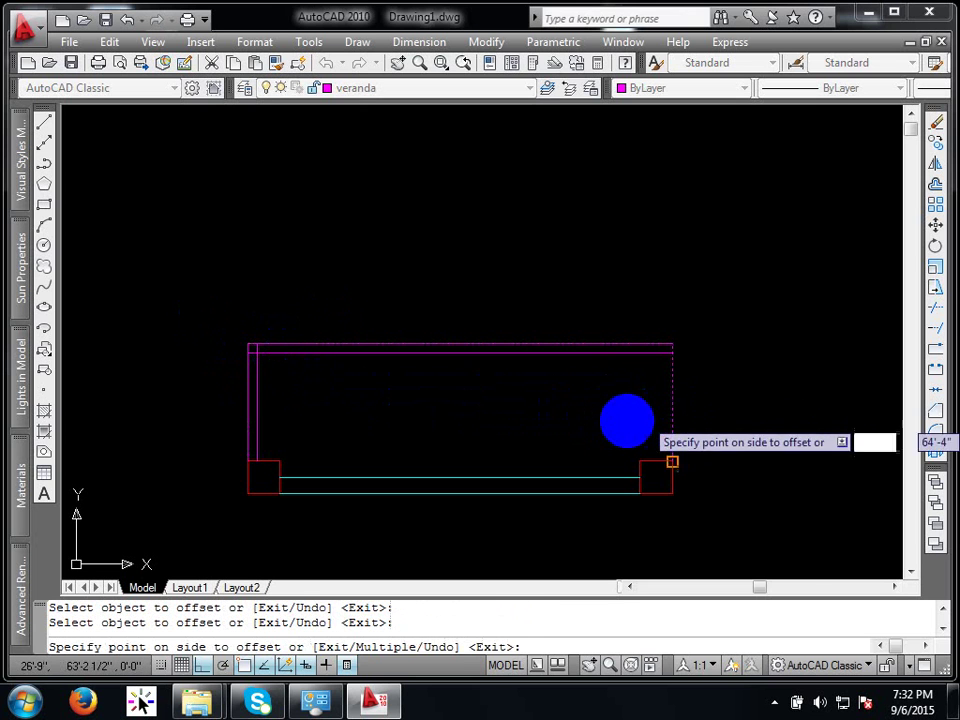
pyautogui.click(608, 420)
pyautogui.press('Return')
pyautogui.write('re')
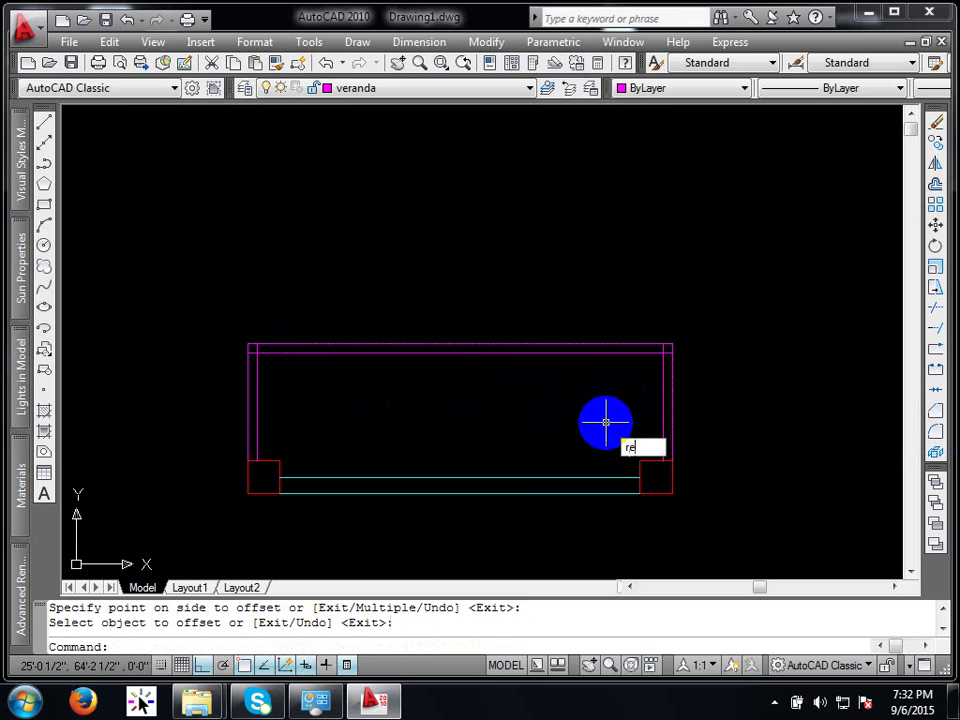
pyautogui.press('Return')
# Start TRIM with all edges as cutting edges, then cancel it
pyautogui.write('tr')
pyautogui.press('Return')
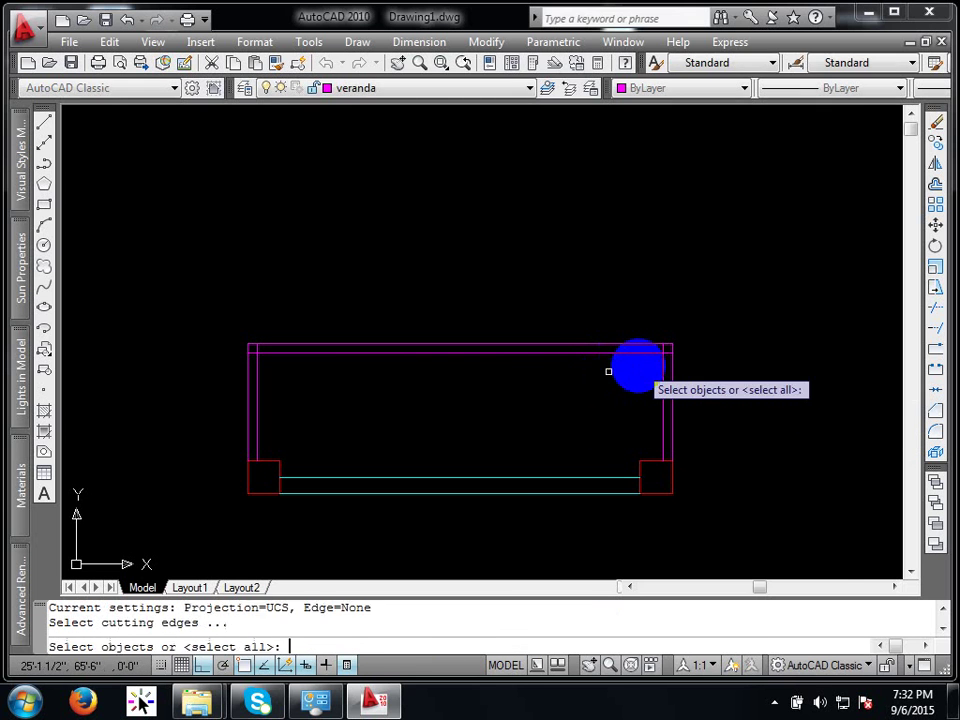
pyautogui.press('Return')
pyautogui.scroll(2, 625, 366)
pyautogui.scroll(3, 655, 350)
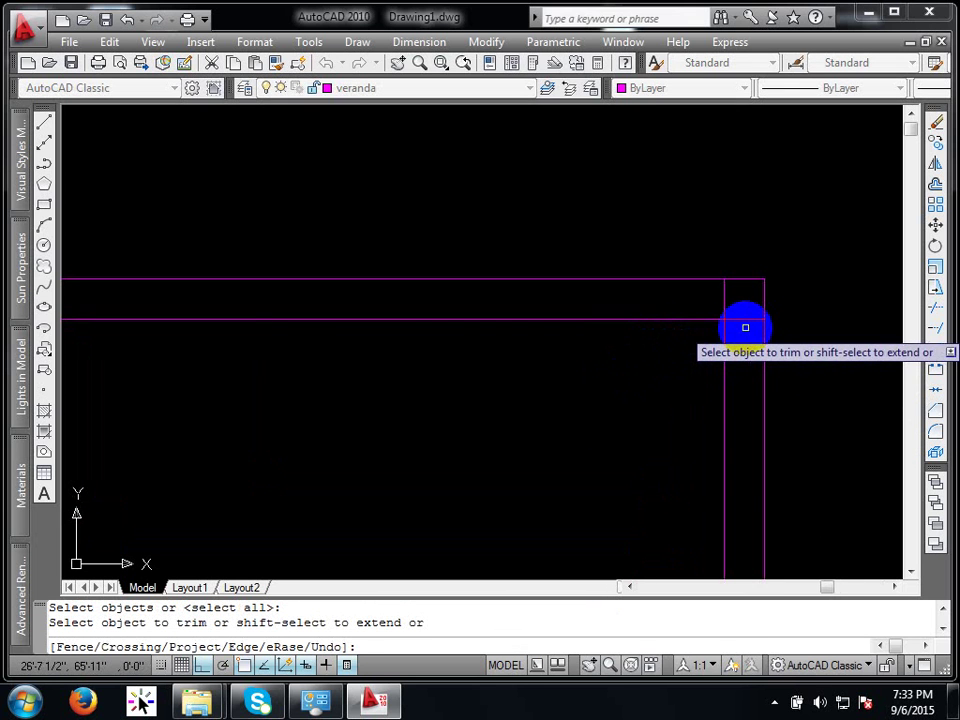
pyautogui.press('Escape')
pyautogui.scroll(-5, 745, 327)
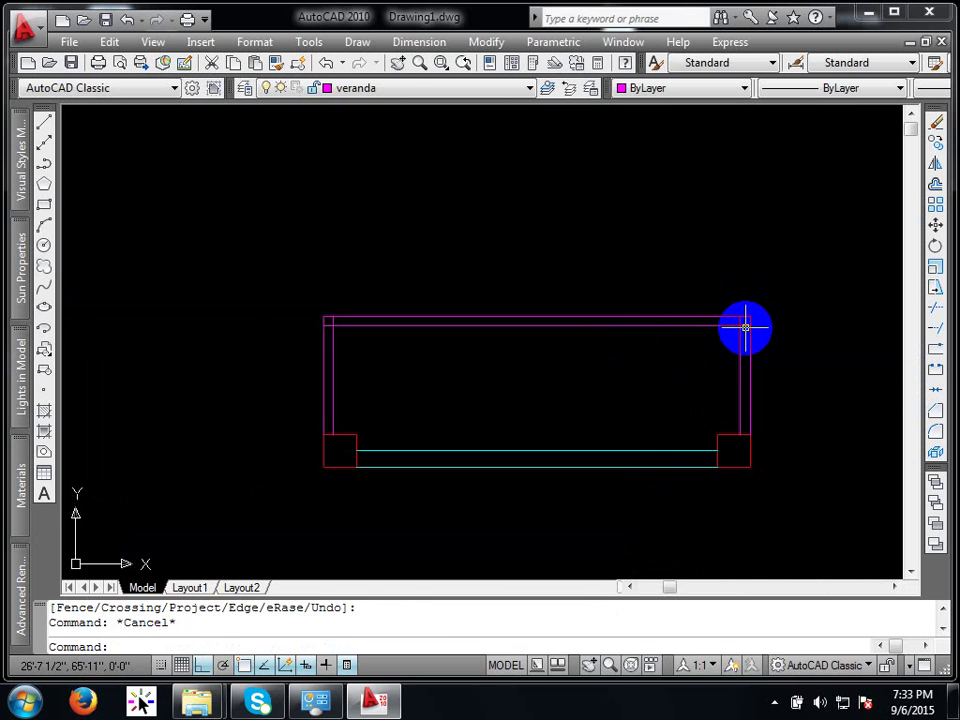
pyautogui.moveTo(745, 322)
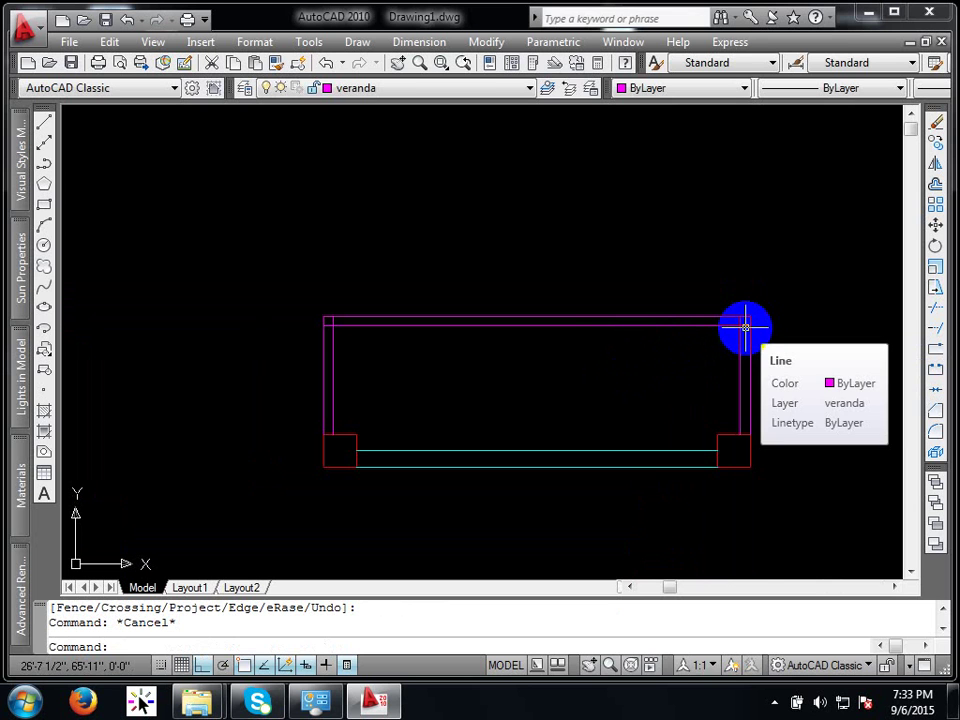
pyautogui.press('Escape')
pyautogui.write('tr')
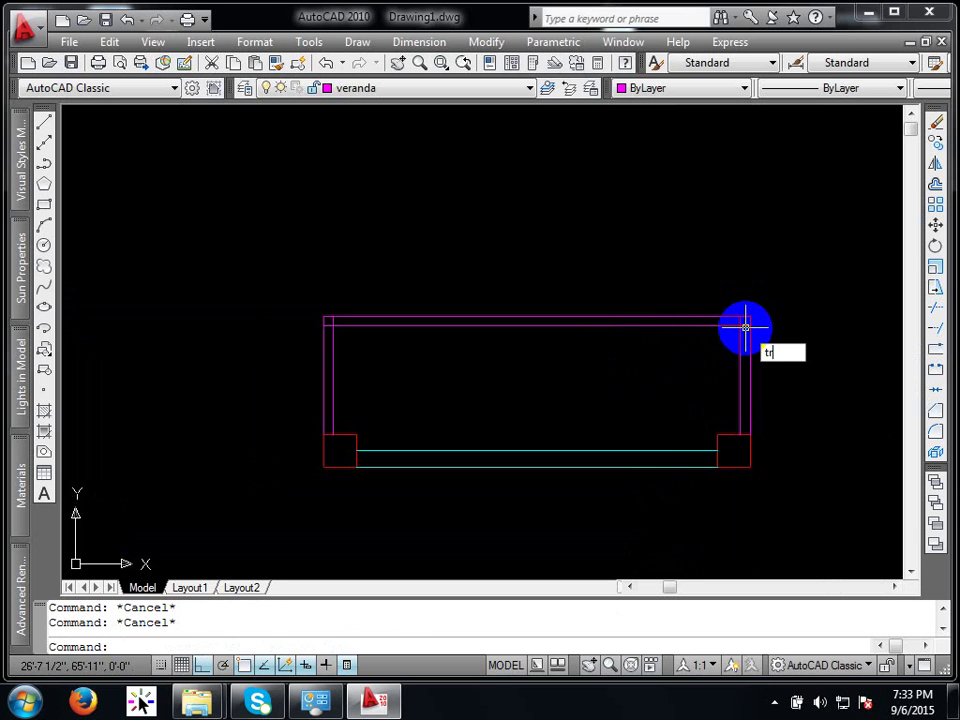
# Trim the overhanging inner line end at the veranda's top corner and frame the whole outline
pyautogui.press('Return')
pyautogui.scroll(10, 745, 327)
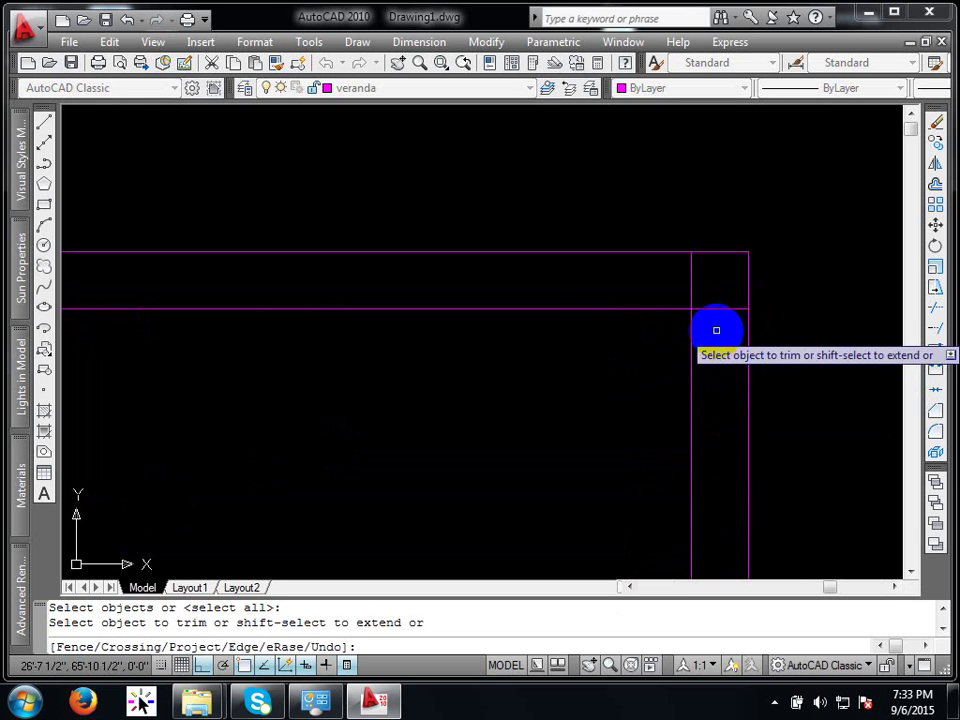
pyautogui.click(729, 308)
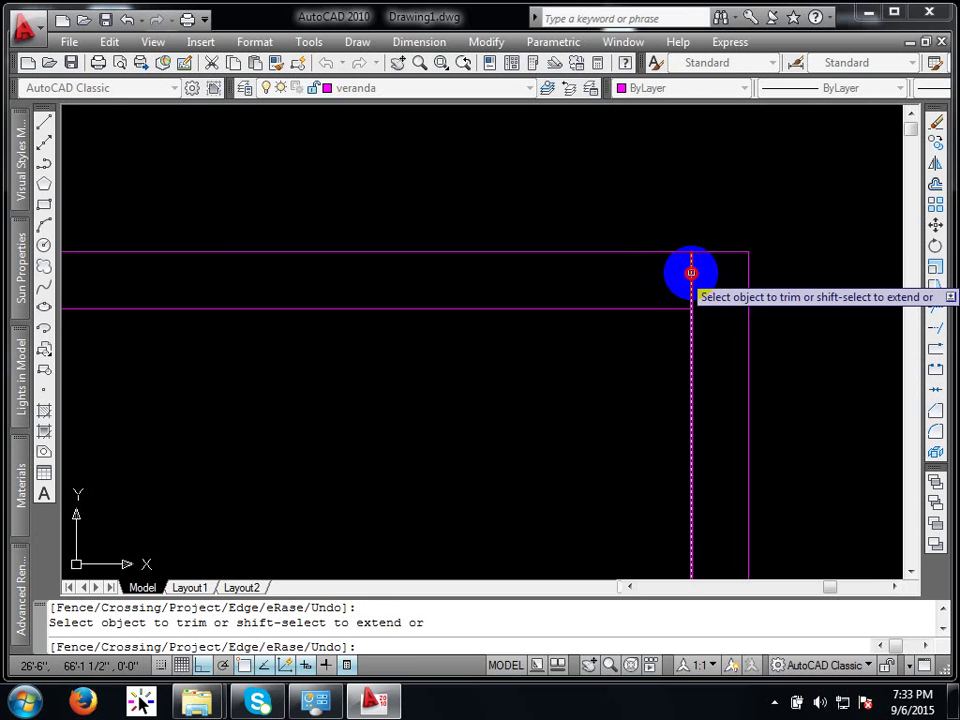
pyautogui.scroll(-6, 650, 286)
pyautogui.scroll(6, 603, 303)
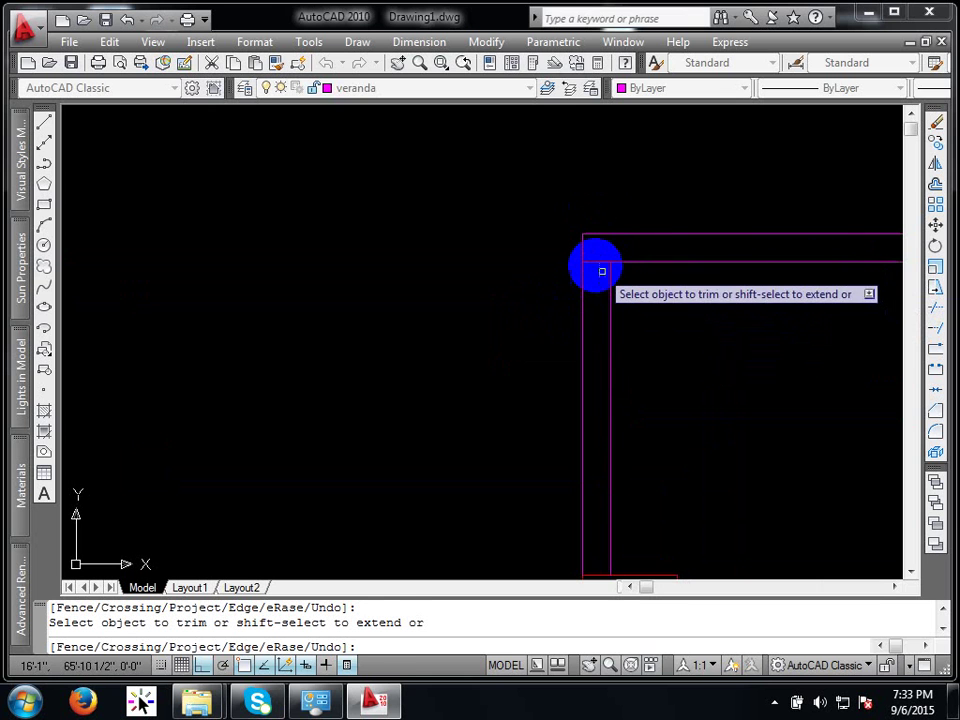
pyautogui.press('Return')
pyautogui.scroll(-8, 484, 259)
pyautogui.scroll(5, 540, 262)
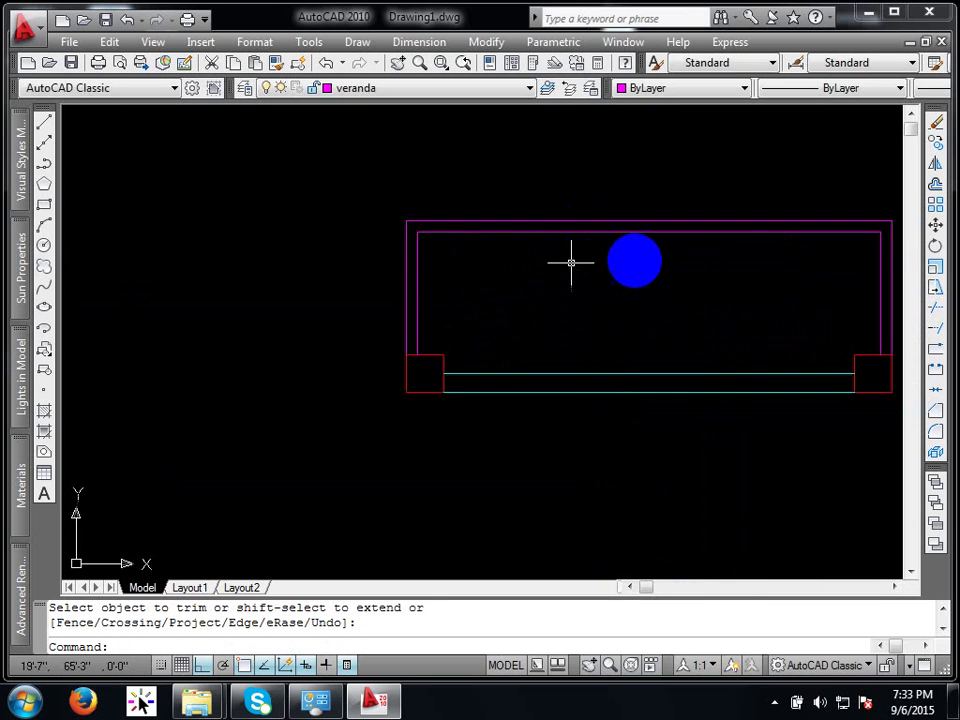
pyautogui.moveTo(668, 264)
pyautogui.mouseDown(button='middle')
pyautogui.moveTo(617, 289)
pyautogui.moveTo(593, 332)
pyautogui.mouseUp(button='middle')
pyautogui.scroll(-2, 616, 289)
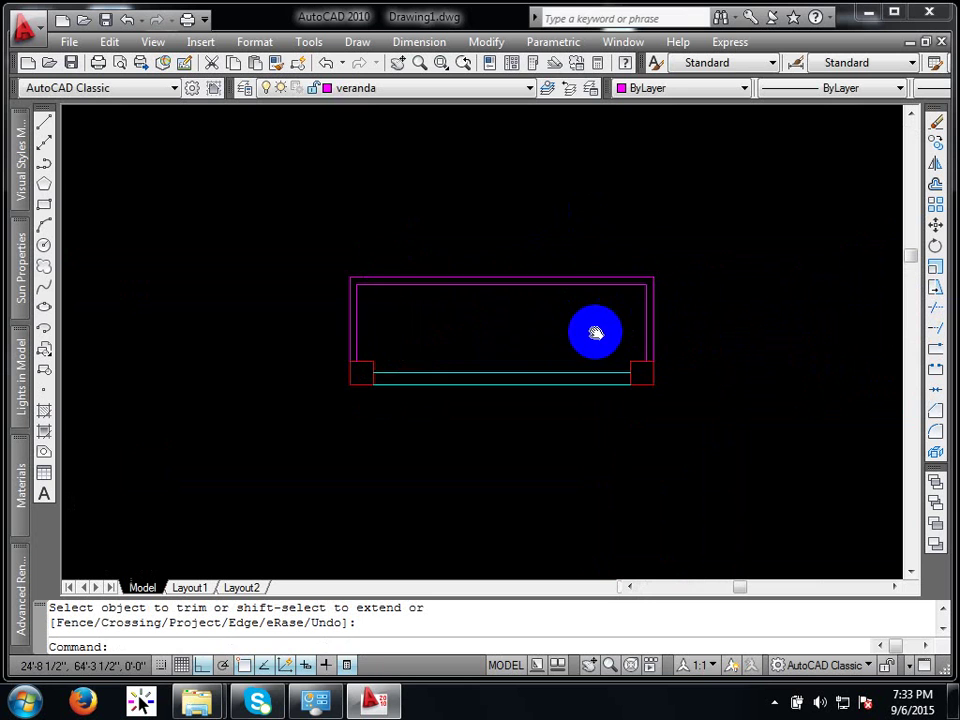
pyautogui.press('Escape')
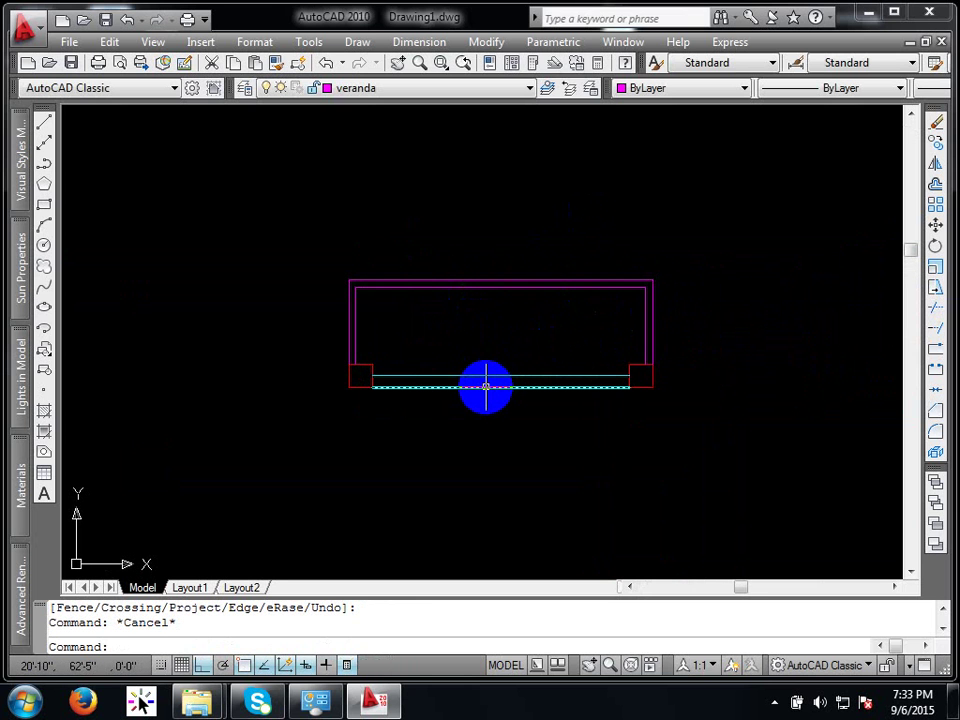
# Turn on every object snap mode in the OS drafting settings
pyautogui.write('l')
pyautogui.press('Return')
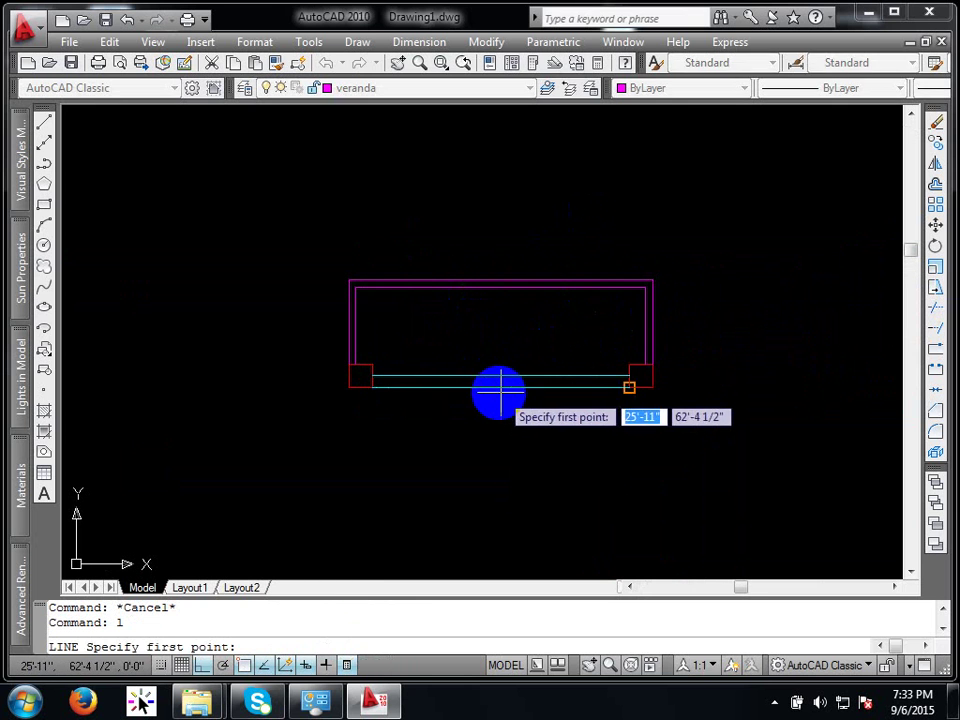
pyautogui.press('Escape')
pyautogui.press('Escape')
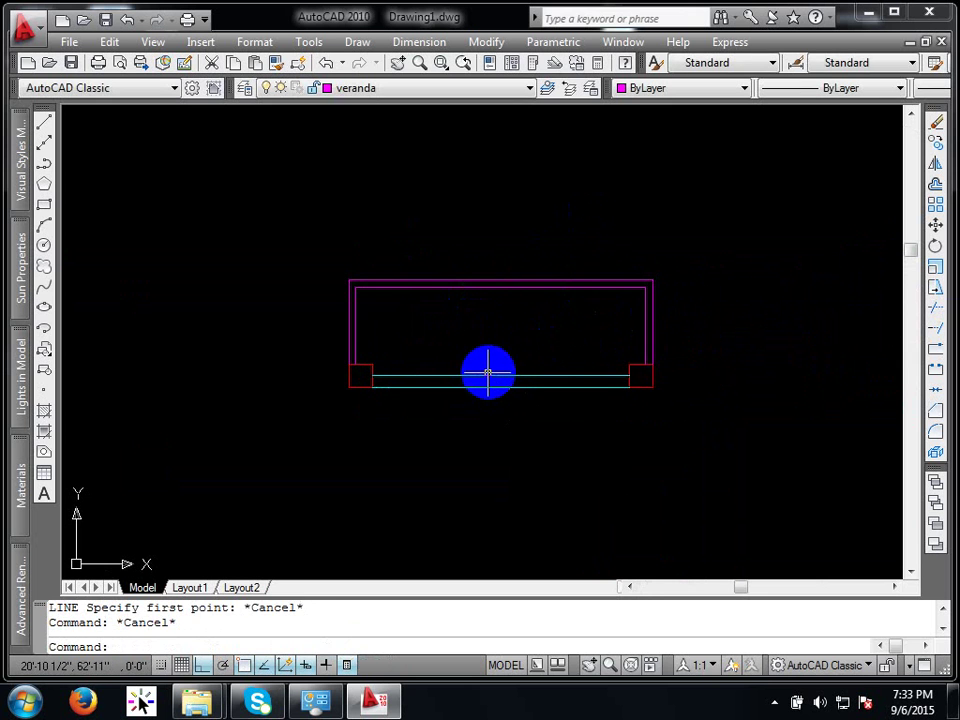
pyautogui.write('os')
pyautogui.press('Return')
pyautogui.click(632, 241)
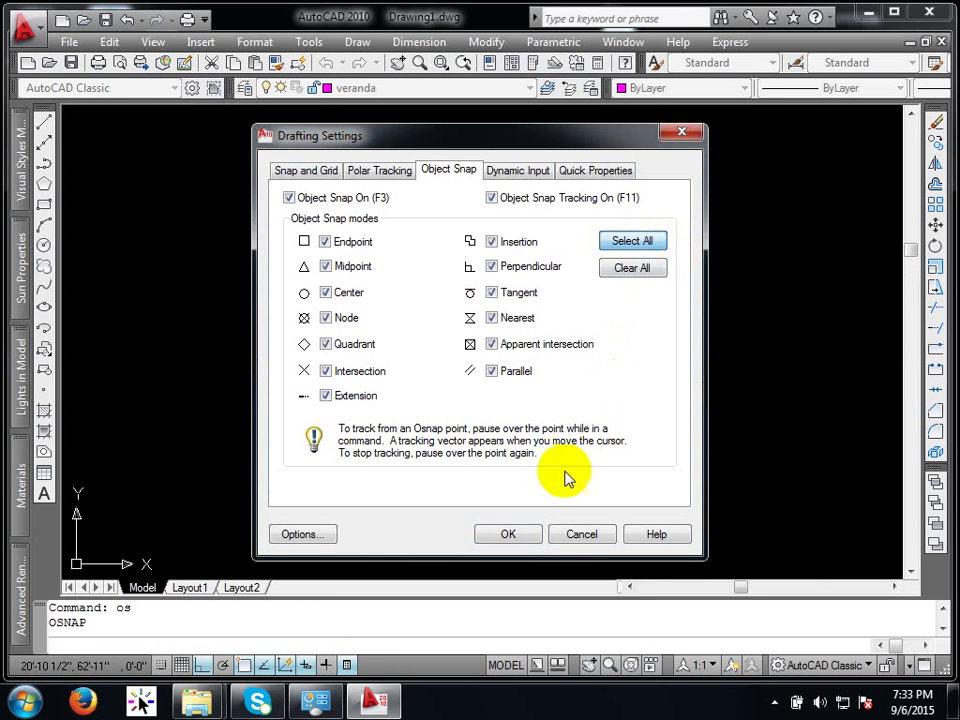
pyautogui.click(522, 527)
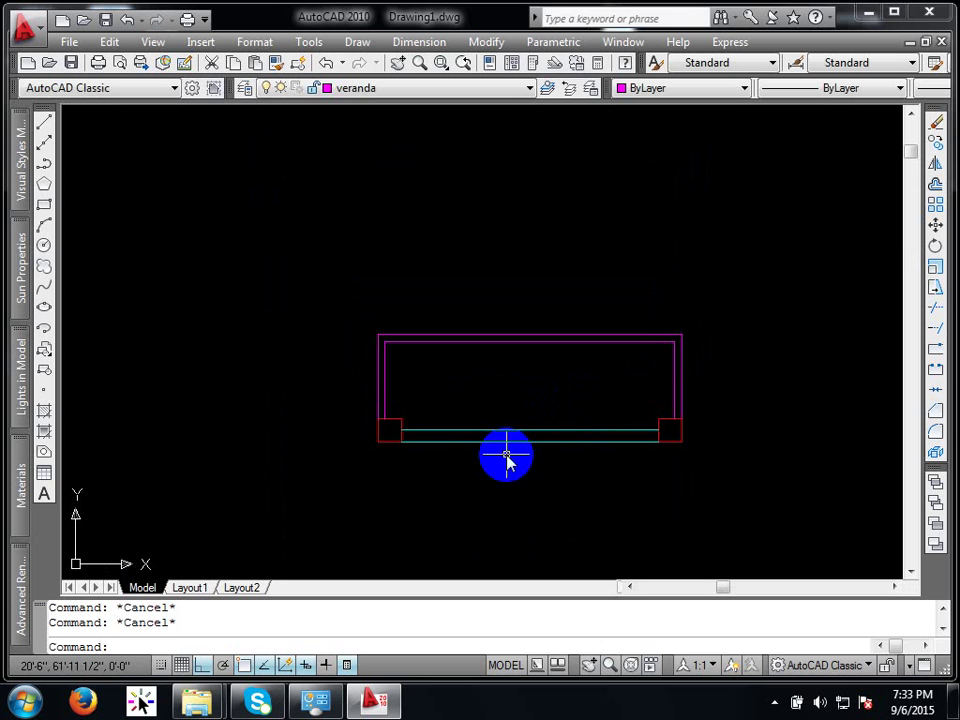
# Draw a tiny line at mid-wall on the current layer
pyautogui.write('l')
pyautogui.press('Return')
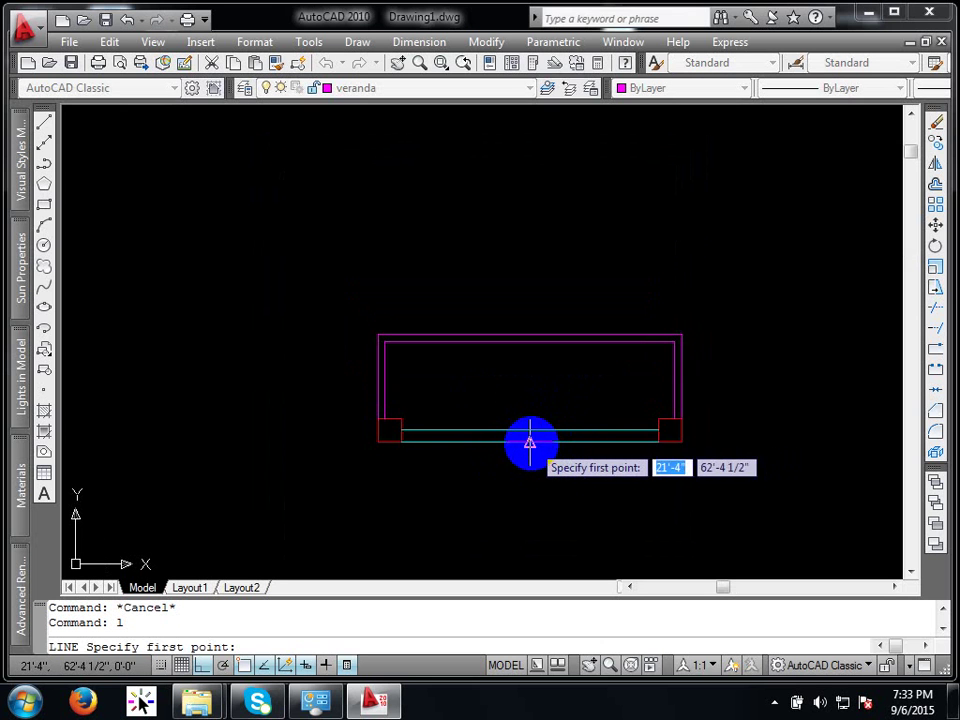
pyautogui.click(527, 432)
pyautogui.click(527, 431)
pyautogui.press('Escape')
pyautogui.scroll(3, 525, 430)
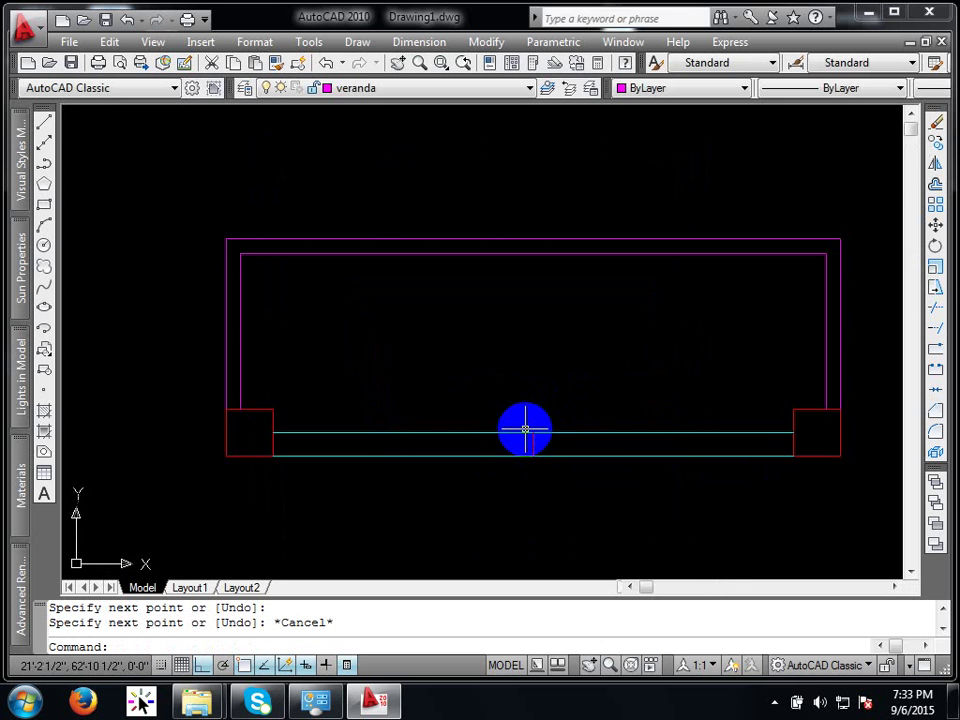
pyautogui.scroll(3, 525, 430)
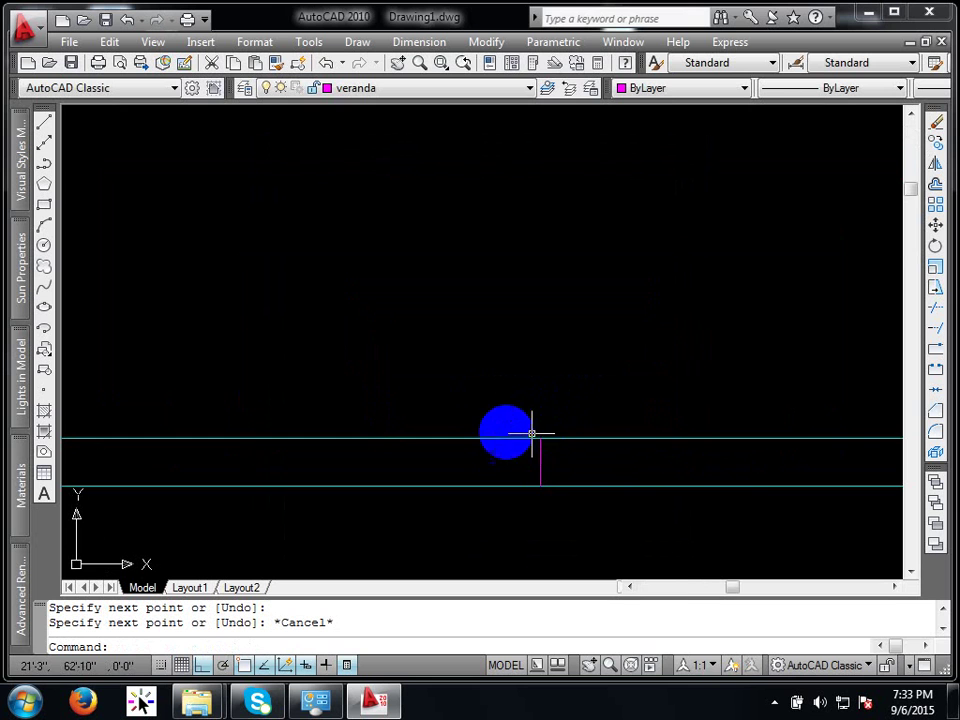
pyautogui.scroll(-2, 531, 433)
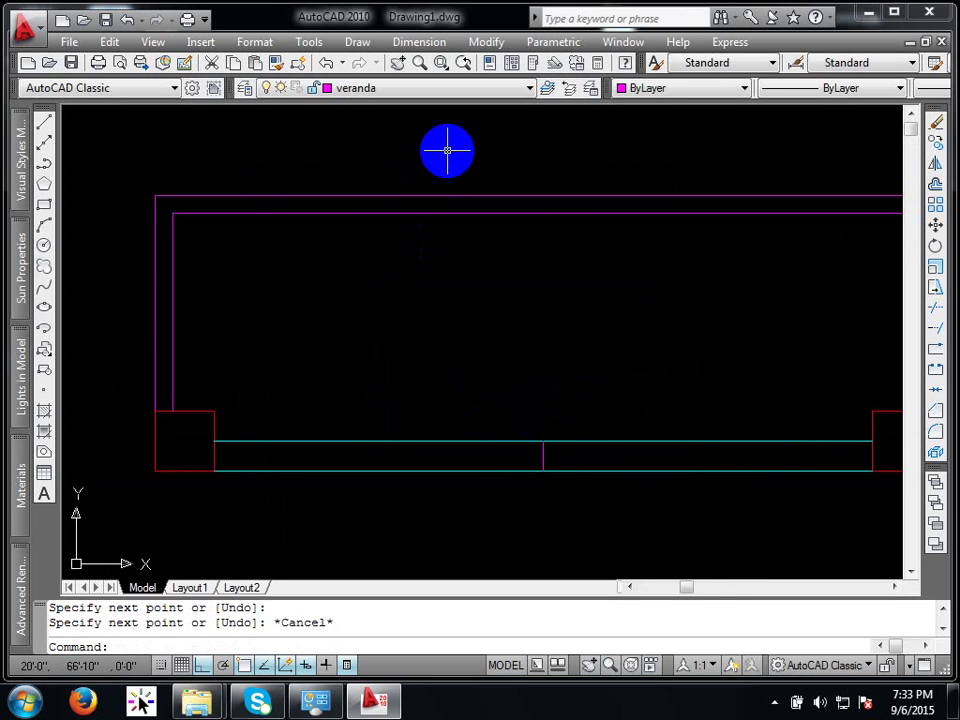
# Make wall the current layer and erase the short magenta line at mid-wall
pyautogui.click(440, 90)
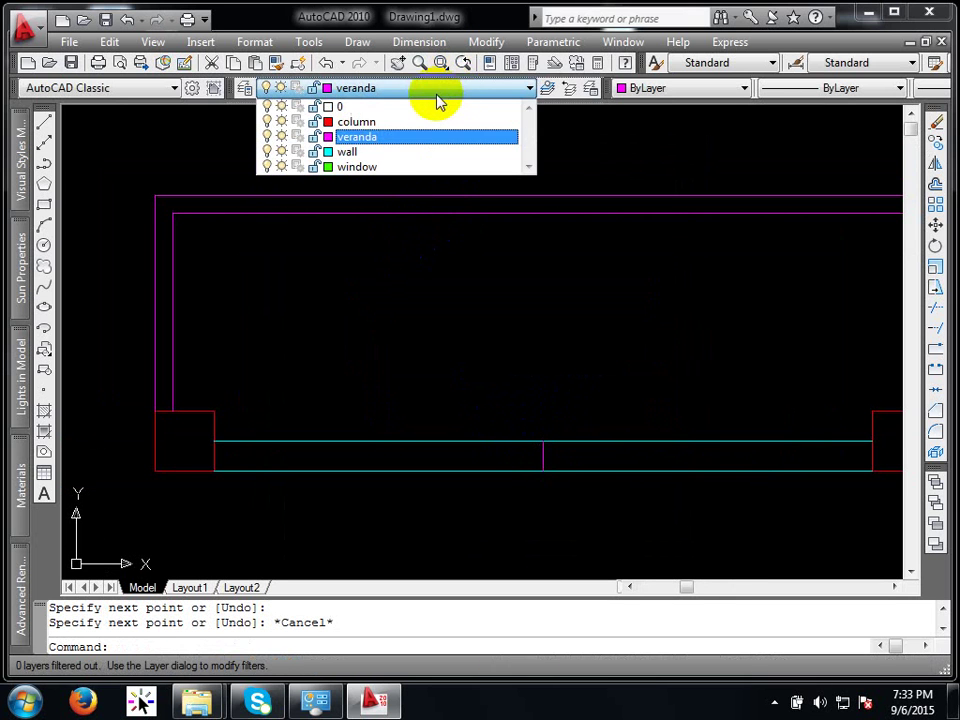
pyautogui.click(400, 151)
pyautogui.click(553, 456)
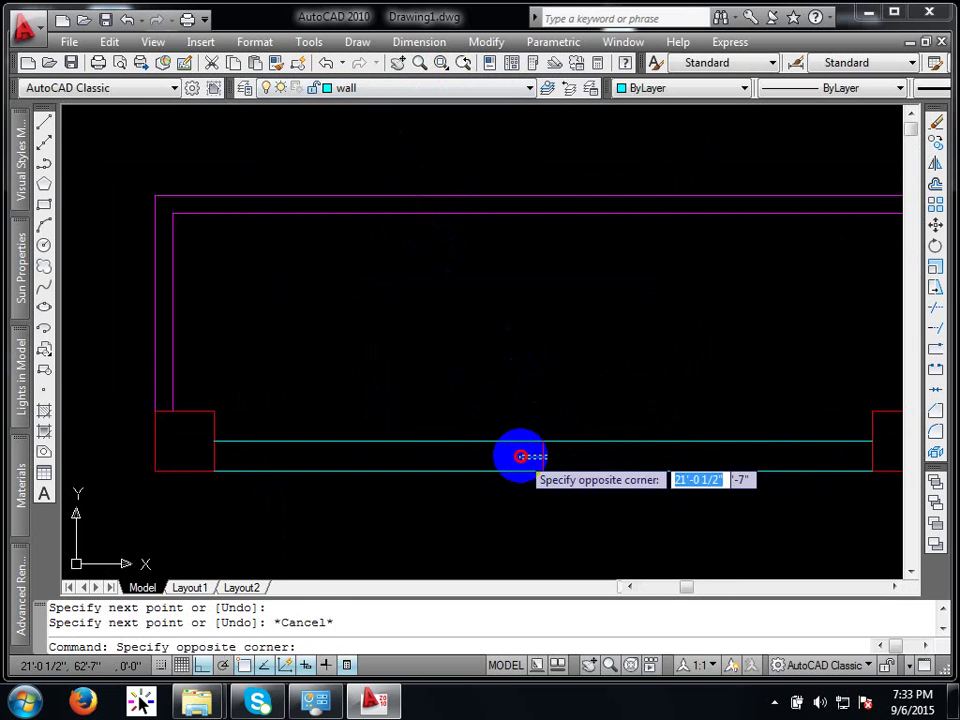
pyautogui.click(520, 455)
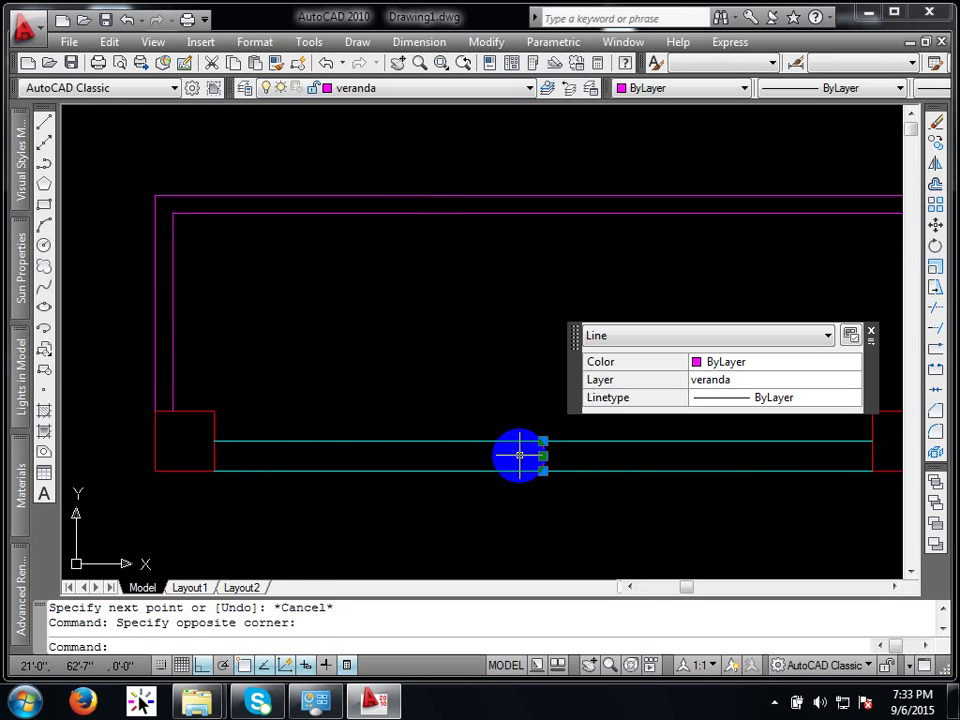
pyautogui.press('Delete')
# Draw a vertical cyan line from the lower wall line up past the wall
pyautogui.write('l')
pyautogui.press('Return')
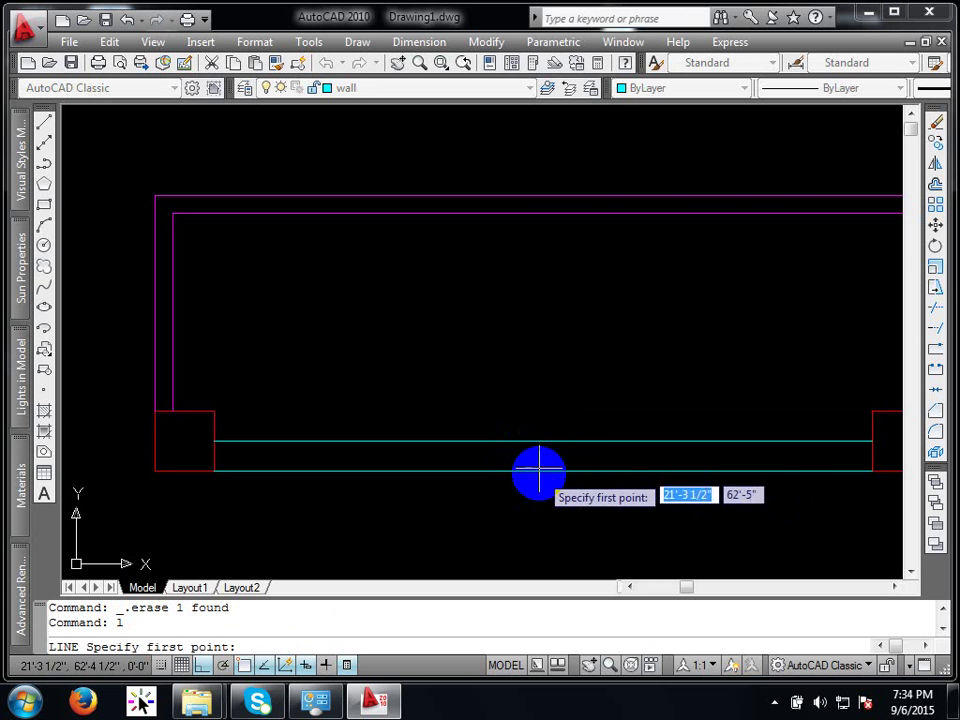
pyautogui.click(540, 472)
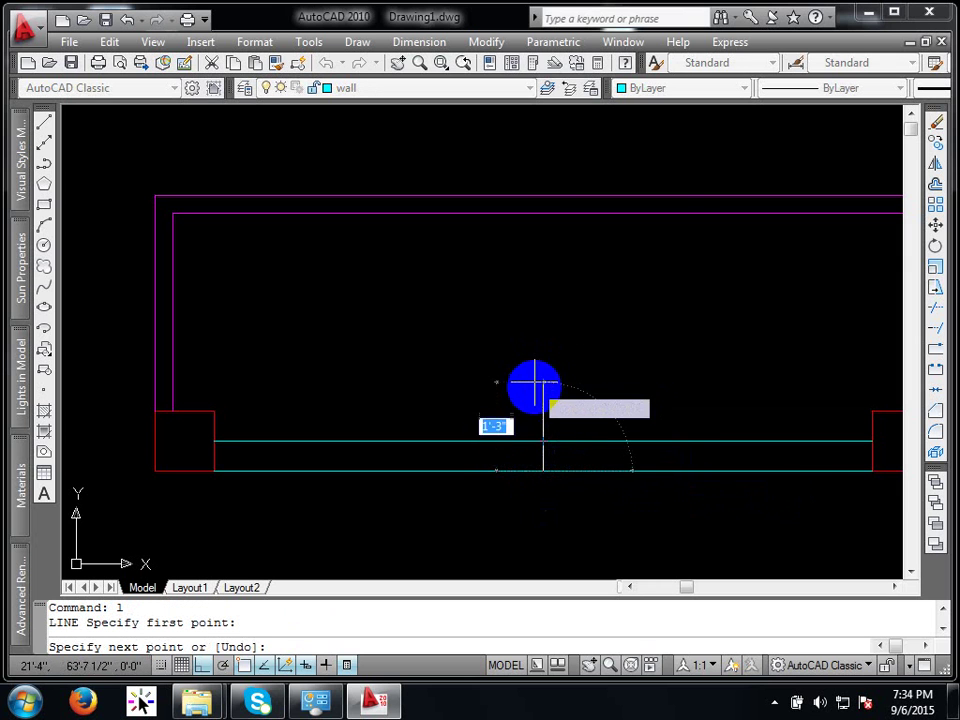
pyautogui.click(542, 394)
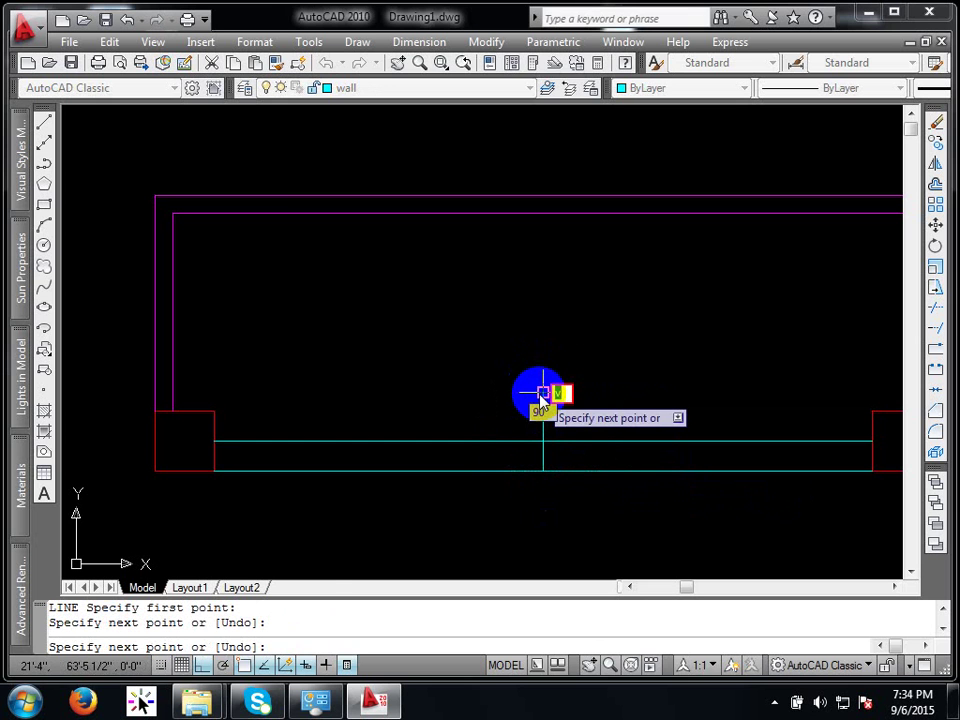
pyautogui.press('Escape')
pyautogui.press('Escape')
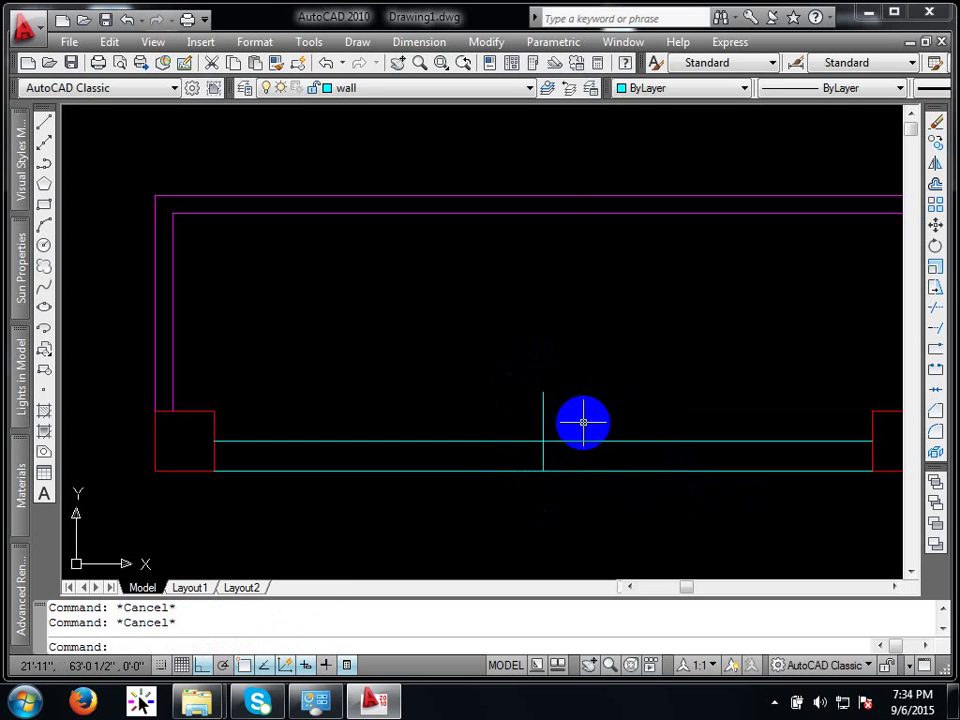
pyautogui.write('o')
# Offset the new vertical line 2'6 to the left and 2'6 to the right
pyautogui.press('Return')
pyautogui.write("2'6")
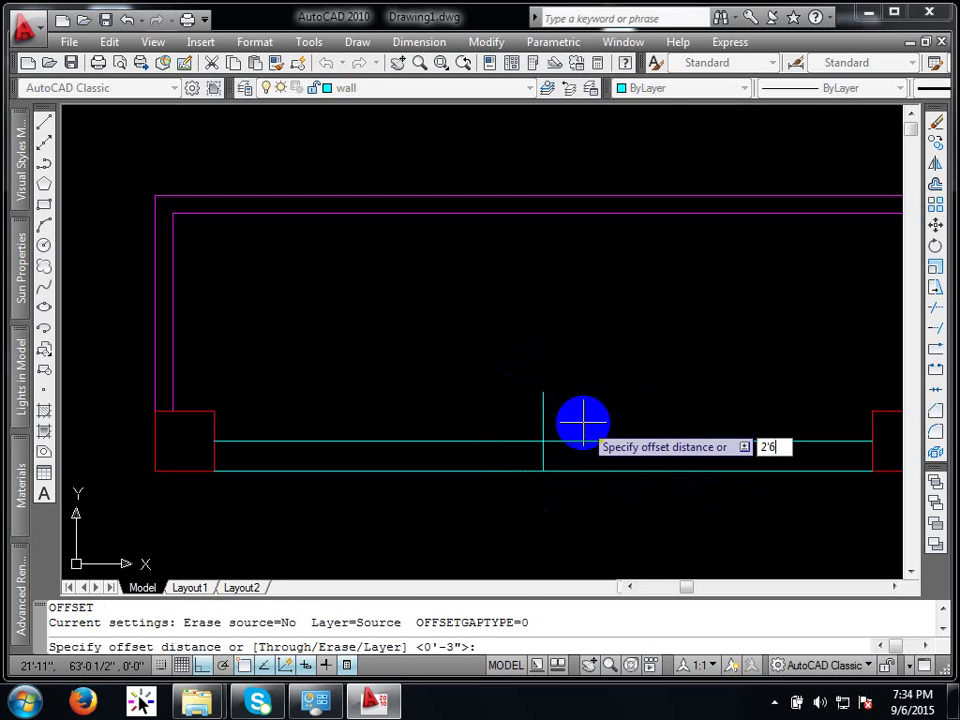
pyautogui.press('Return')
pyautogui.click(543, 422)
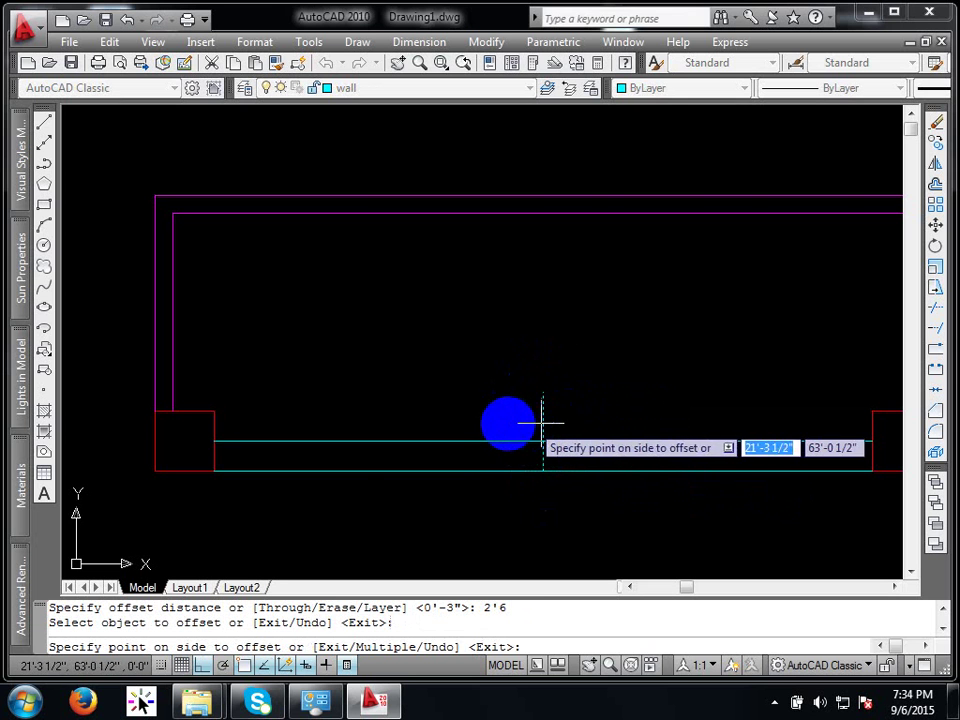
pyautogui.click(506, 422)
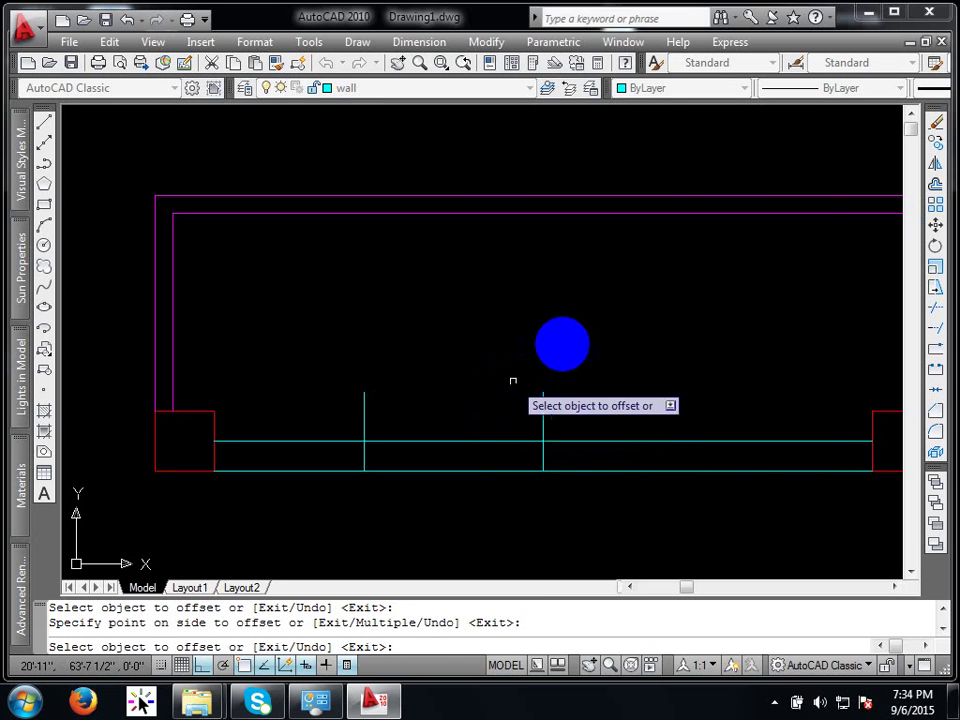
pyautogui.click(543, 426)
pyautogui.click(617, 425)
pyautogui.press('Return')
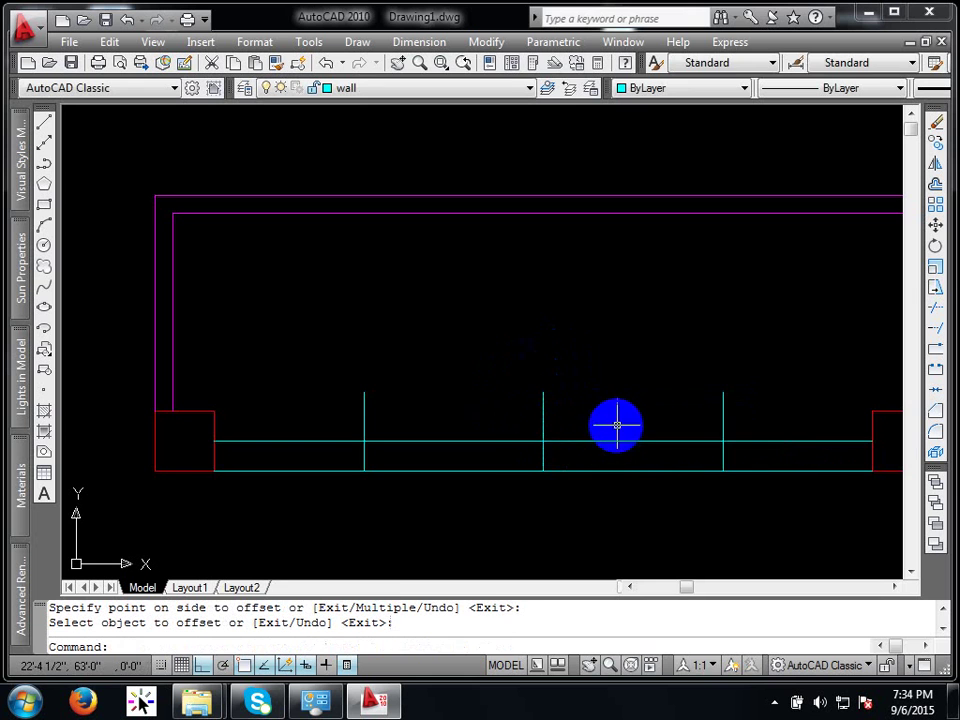
pyautogui.scroll(-1, 520, 362)
pyautogui.scroll(1, 559, 401)
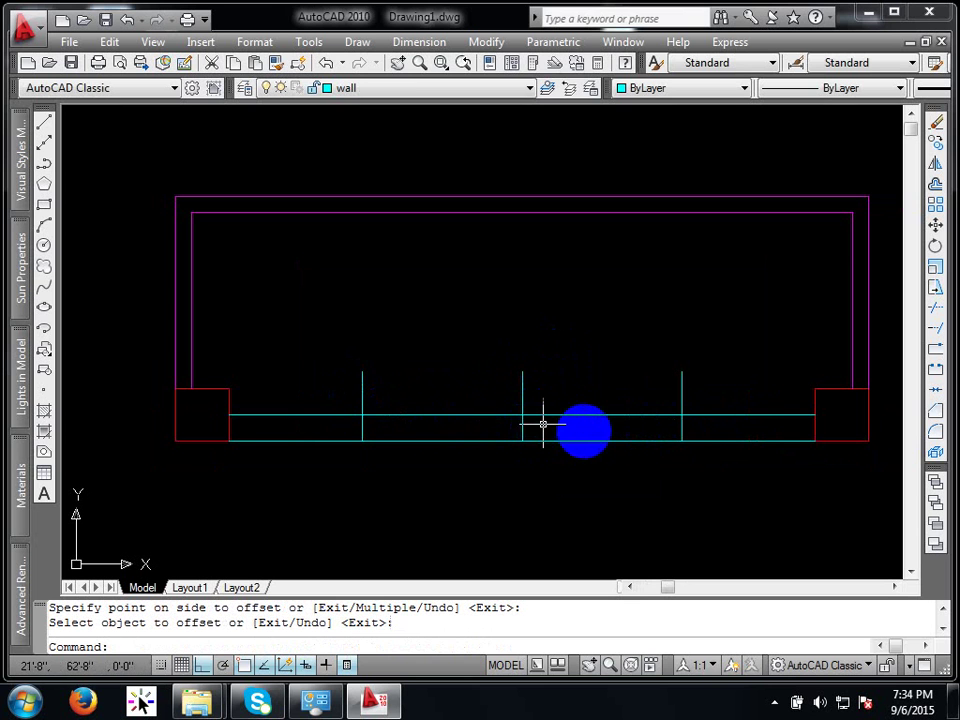
# Select the middle vertical line with a crossing window and delete it
pyautogui.click(536, 372)
pyautogui.click(451, 381)
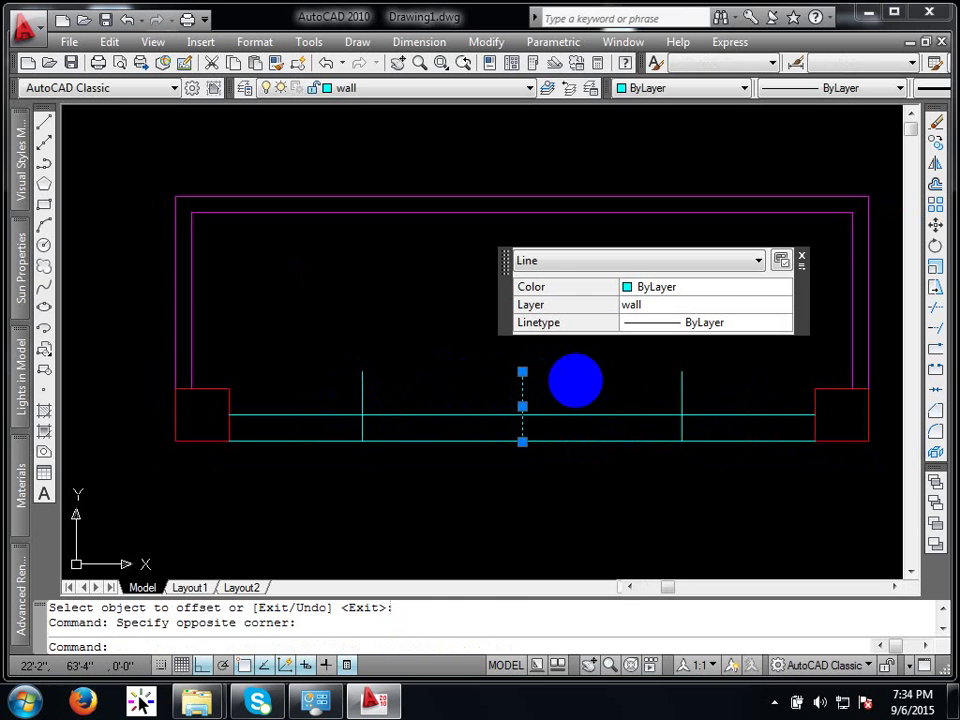
pyautogui.click(561, 380)
pyautogui.click(472, 384)
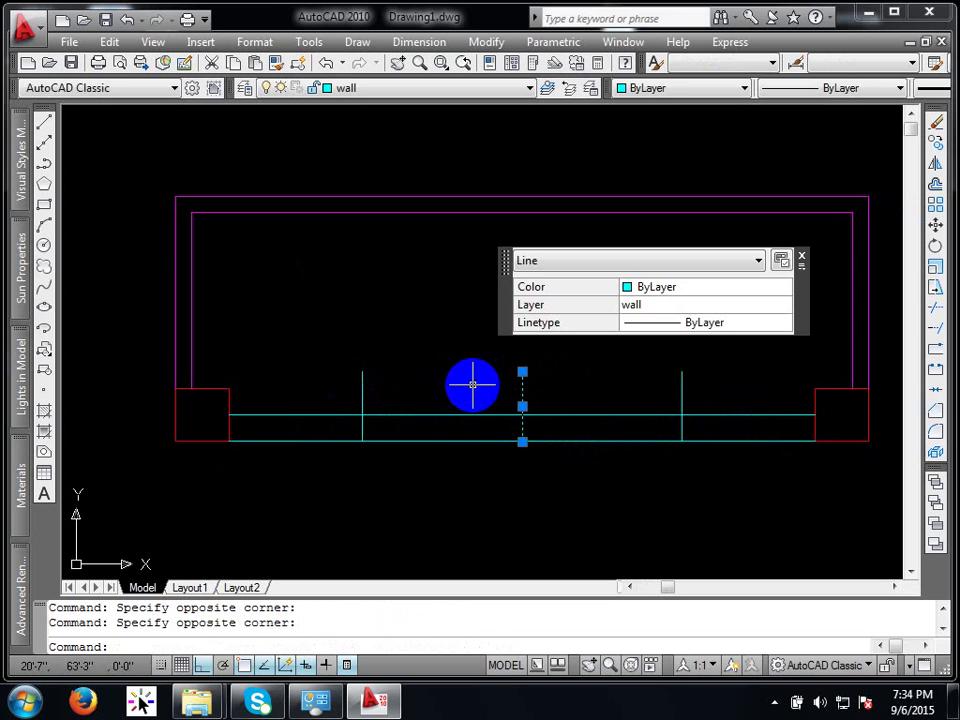
pyautogui.press('Delete')
pyautogui.write('tr')
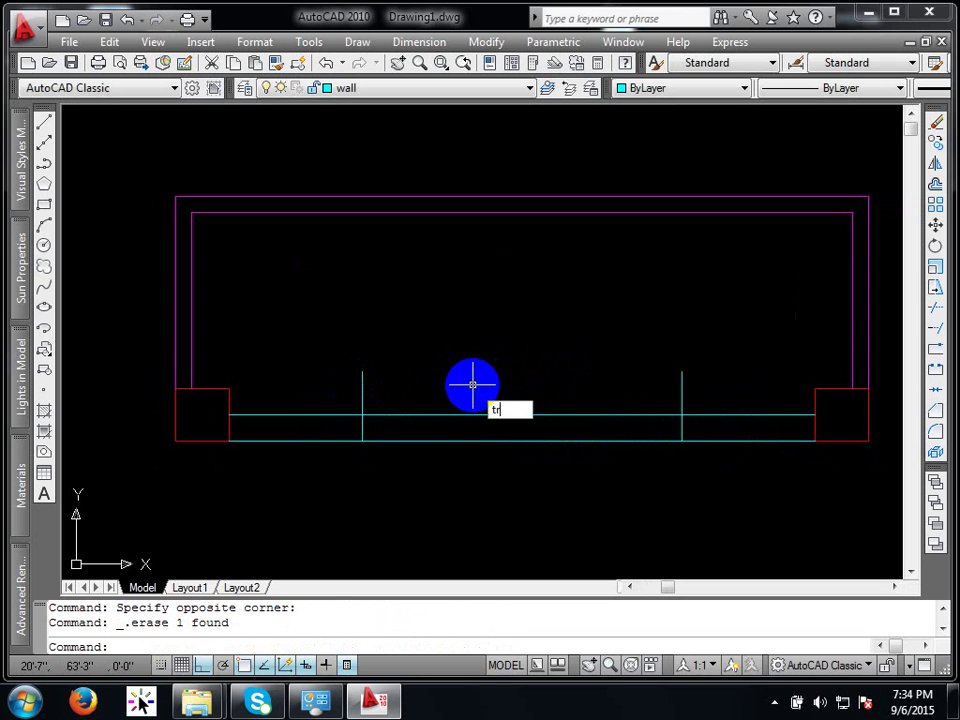
# Trim both verticals above the wall and both wall lines between them, opening the gap
pyautogui.press('Return')
pyautogui.press('Return')
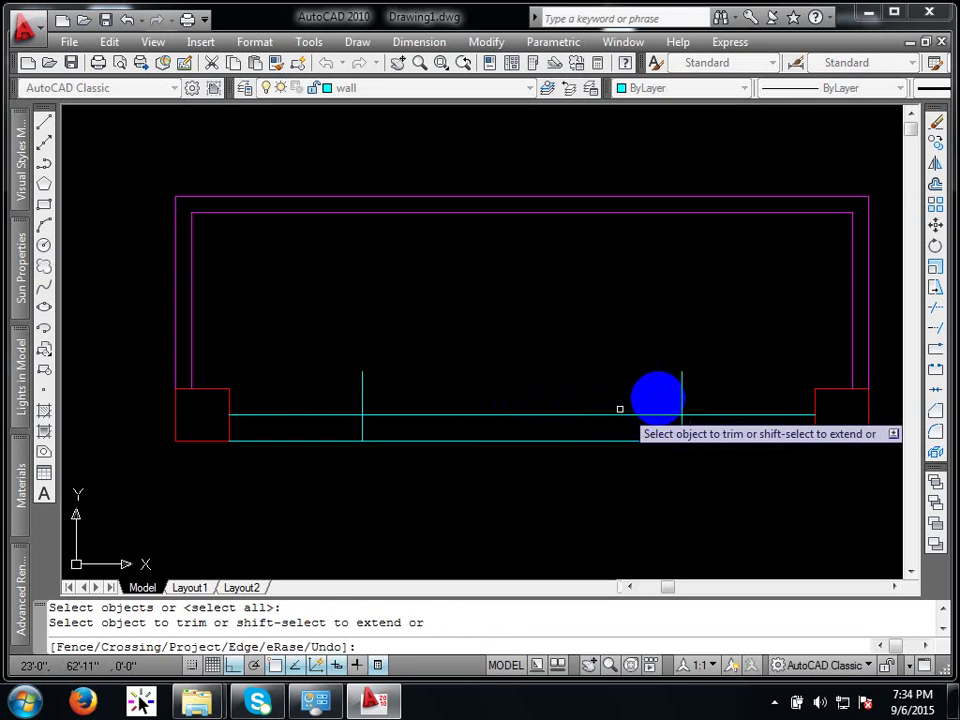
pyautogui.click(680, 387)
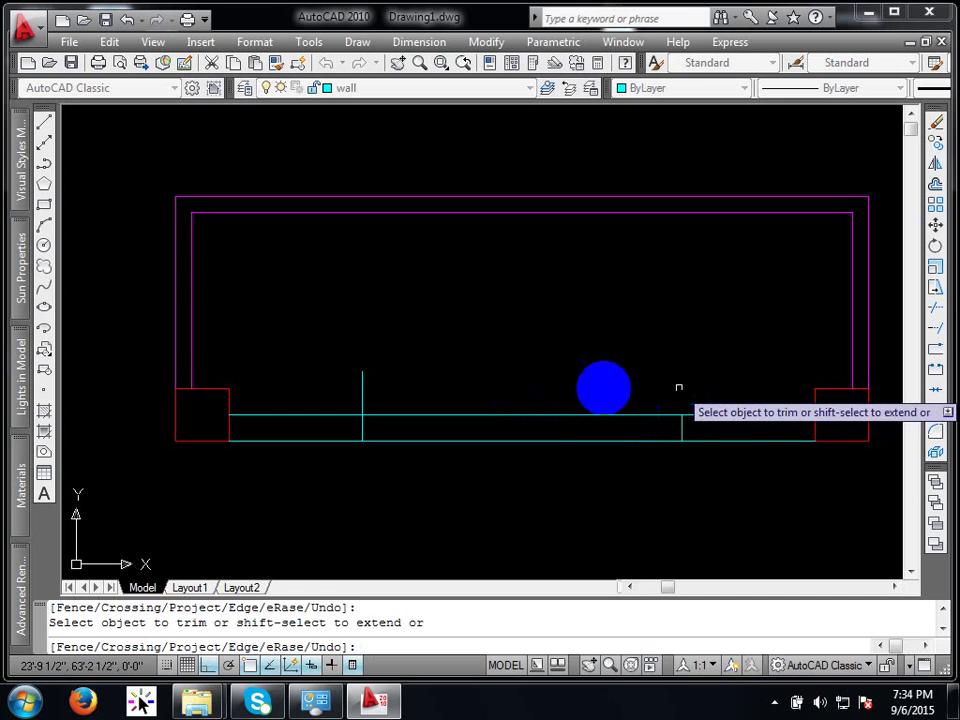
pyautogui.click(362, 378)
pyautogui.click(473, 414)
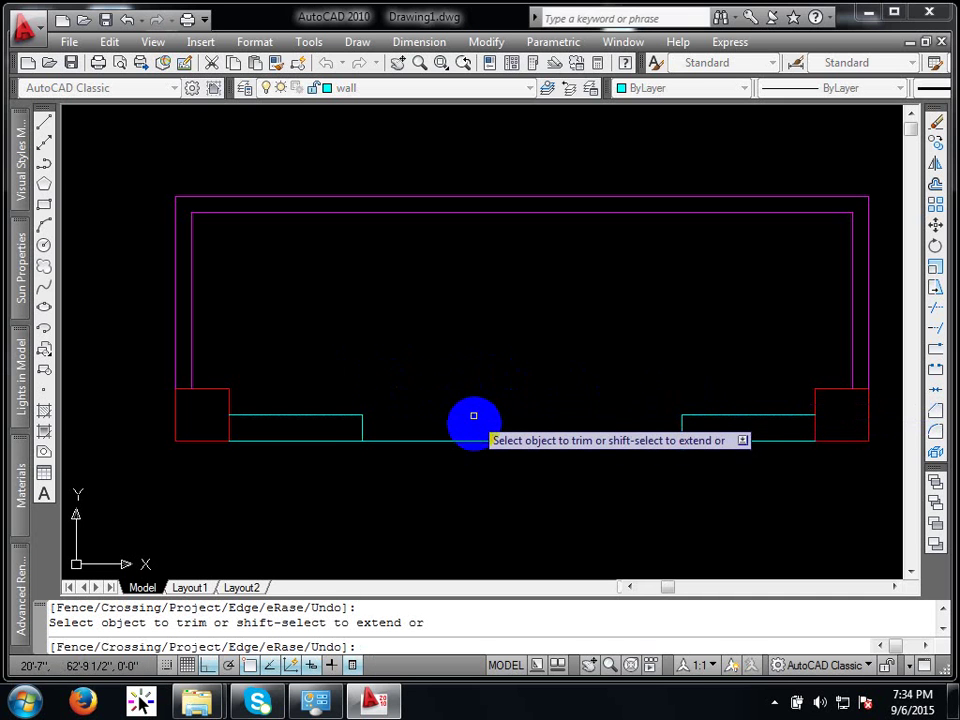
pyautogui.click(476, 440)
pyautogui.press('Return')
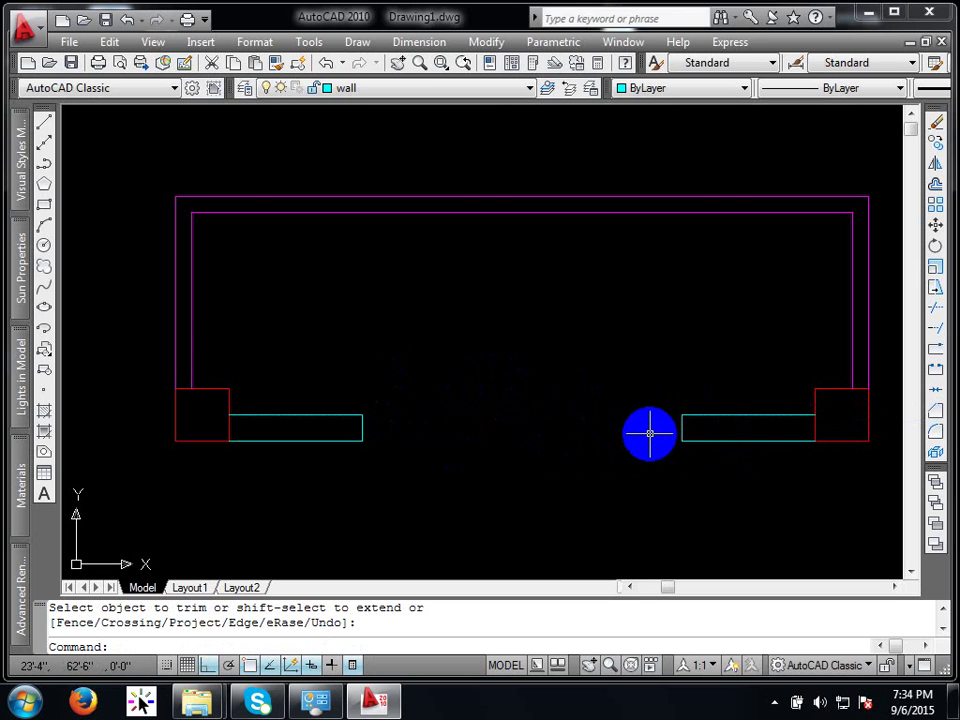
pyautogui.press('Escape')
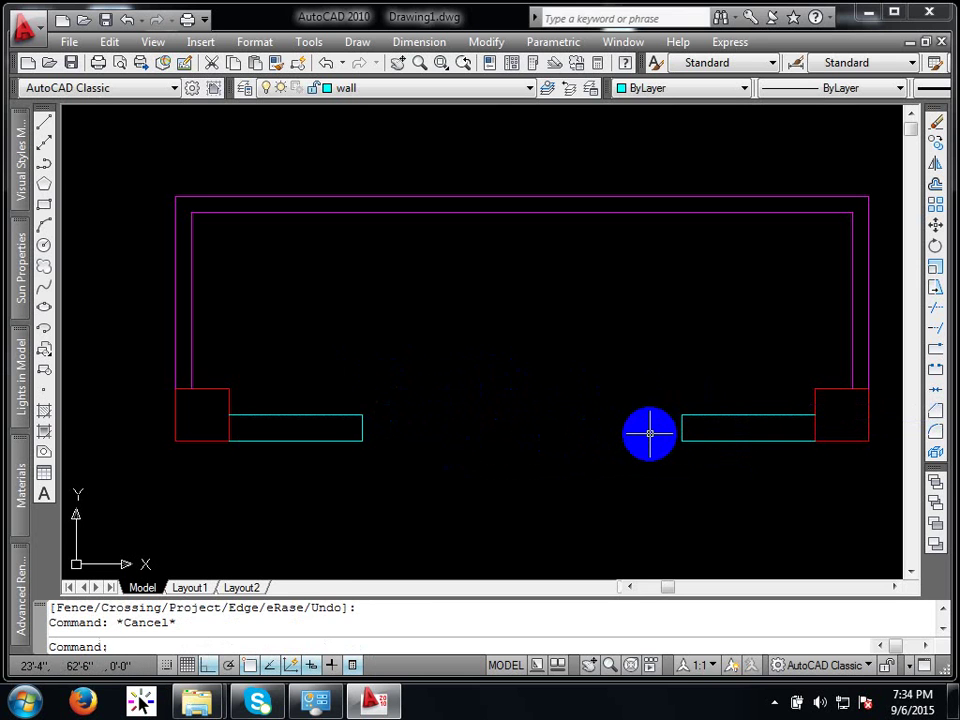
pyautogui.click(412, 112)
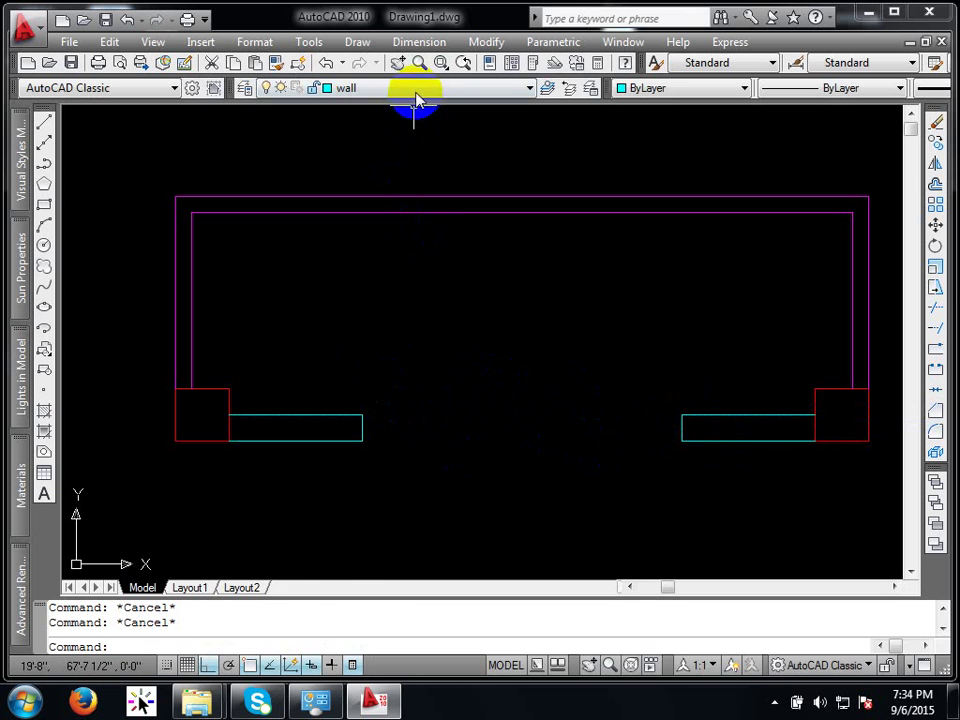
# On the window layer, draw a sill line across the opening between the wall-end corners
pyautogui.click(416, 98)
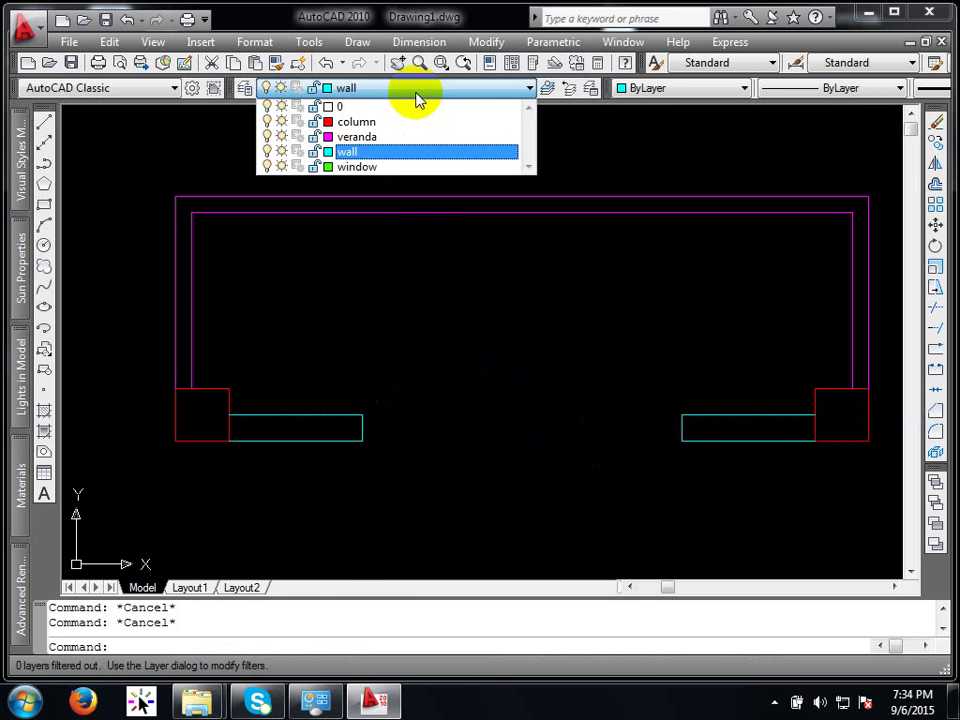
pyautogui.click(380, 167)
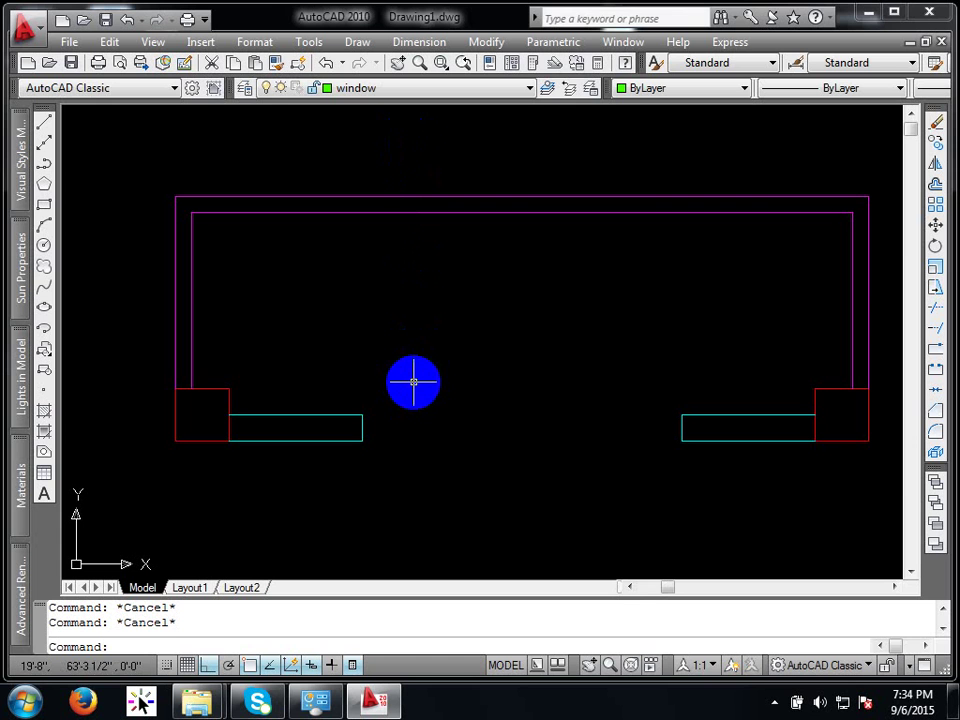
pyautogui.write('l')
pyautogui.press('Return')
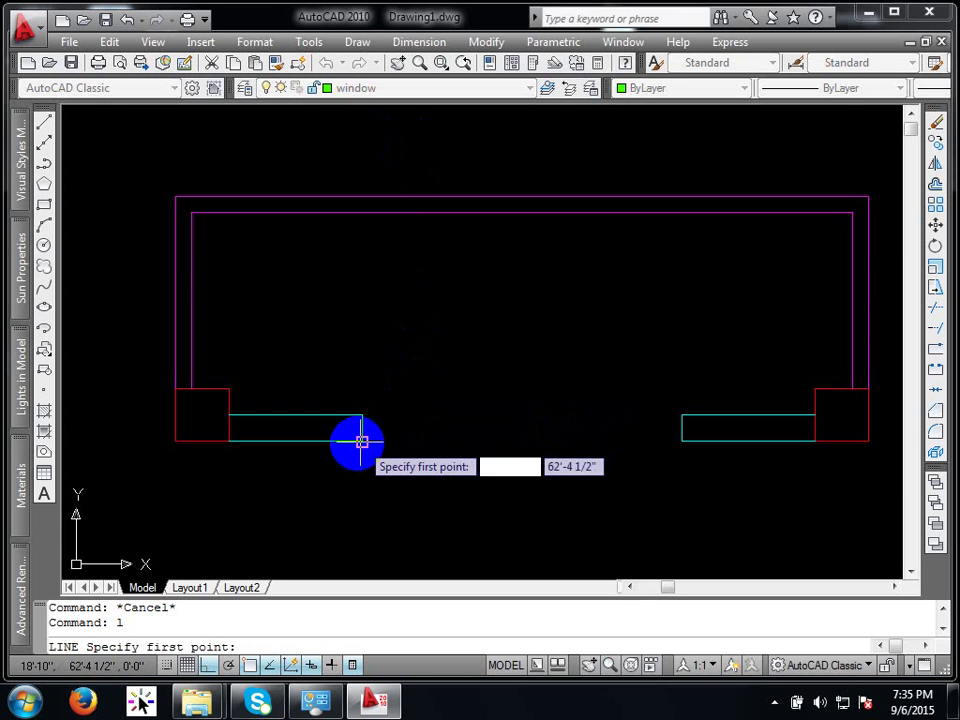
pyautogui.click(360, 441)
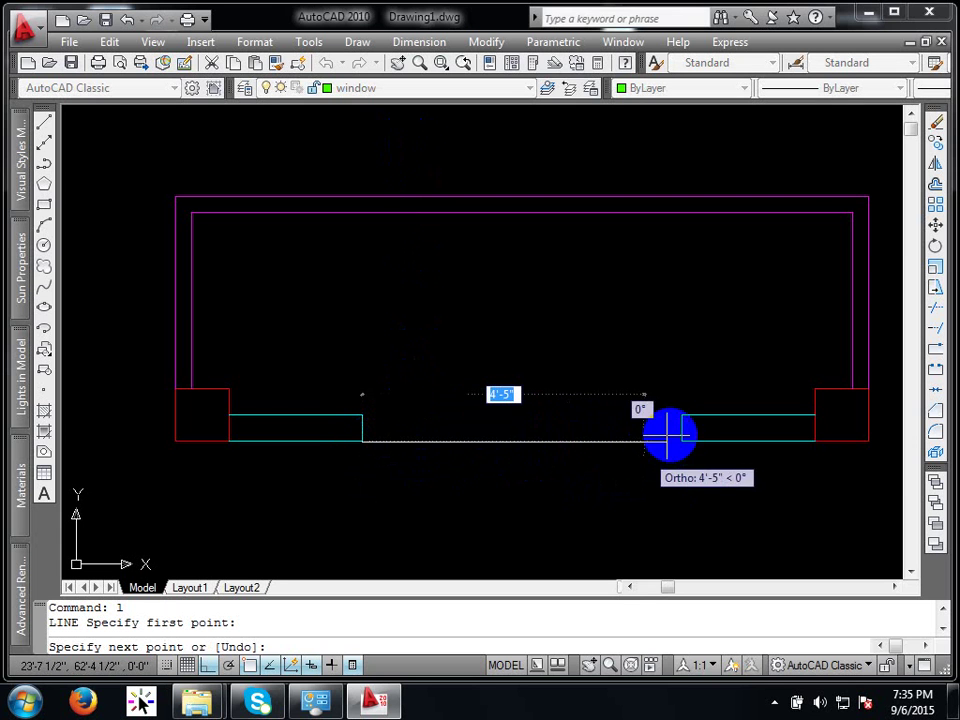
pyautogui.click(682, 441)
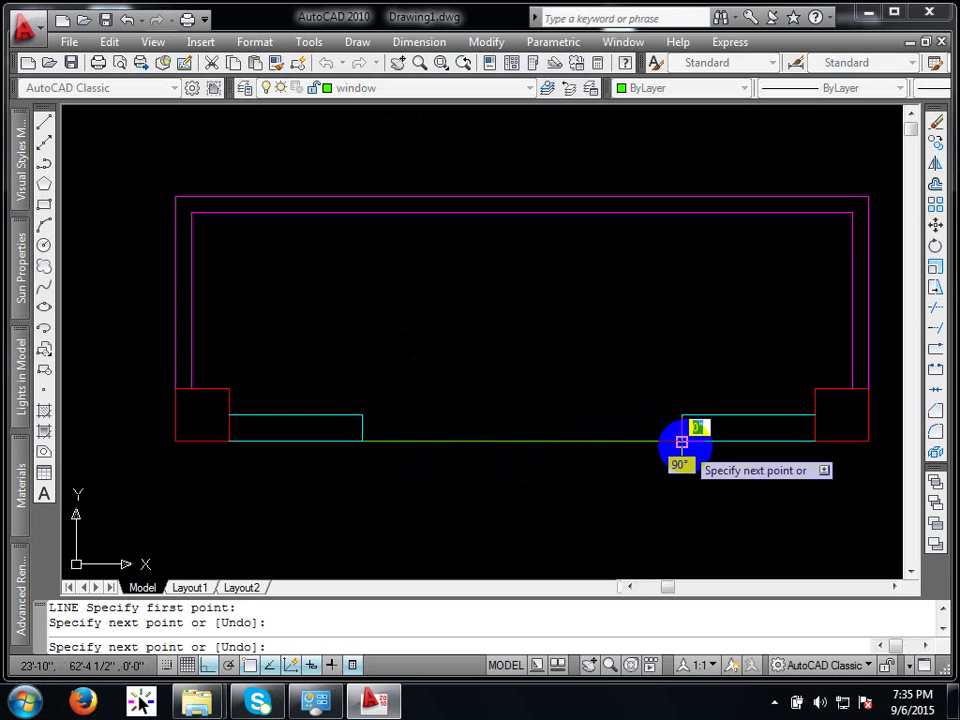
pyautogui.press('Return')
pyautogui.write('o')
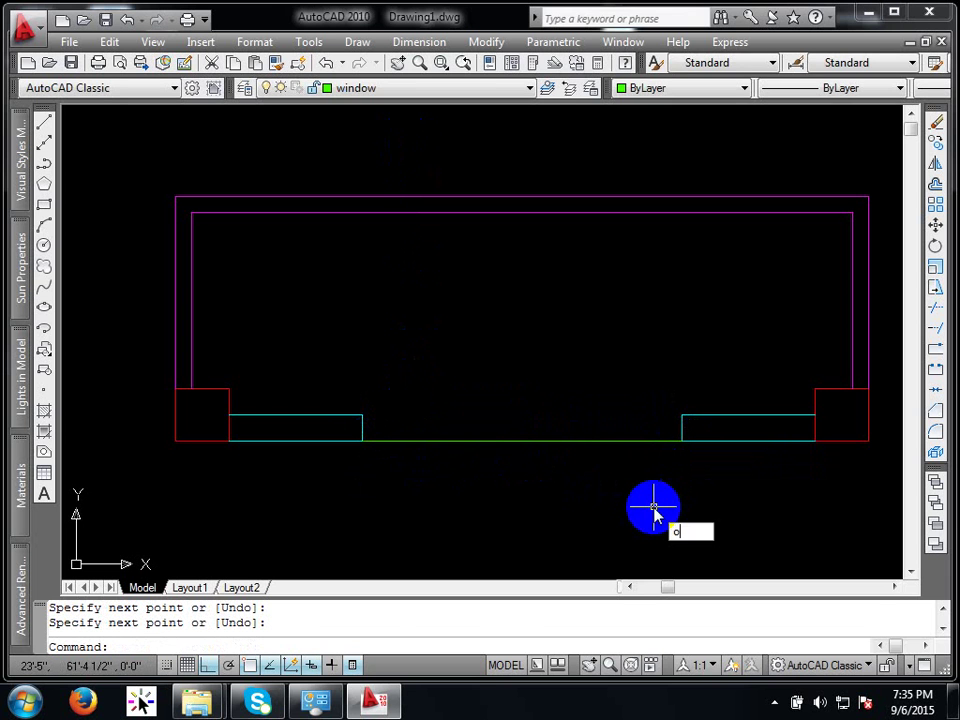
# Offset the sill line 5 upward along the wall face
pyautogui.press('Return')
pyautogui.write('5')
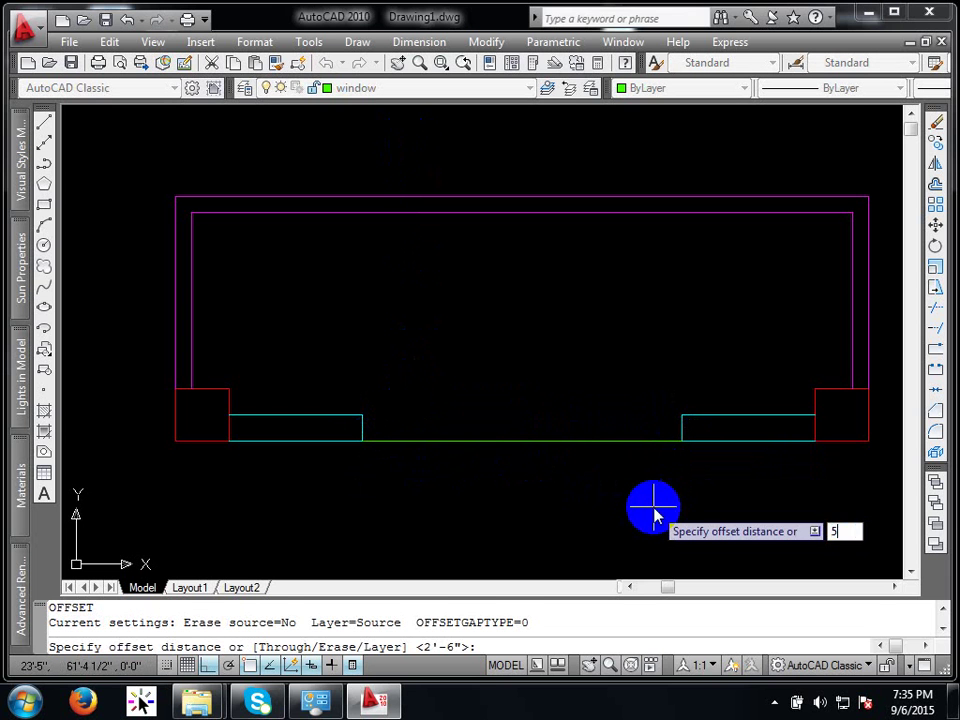
pyautogui.press('Return')
pyautogui.click(619, 440)
pyautogui.click(620, 414)
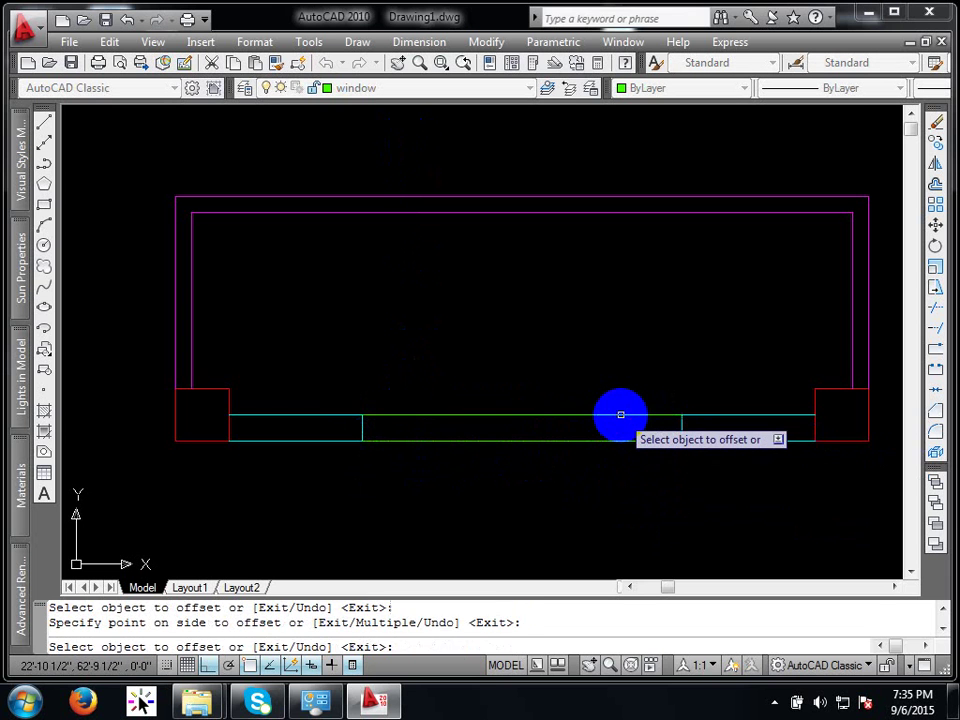
pyautogui.press('Return')
pyautogui.write('o')
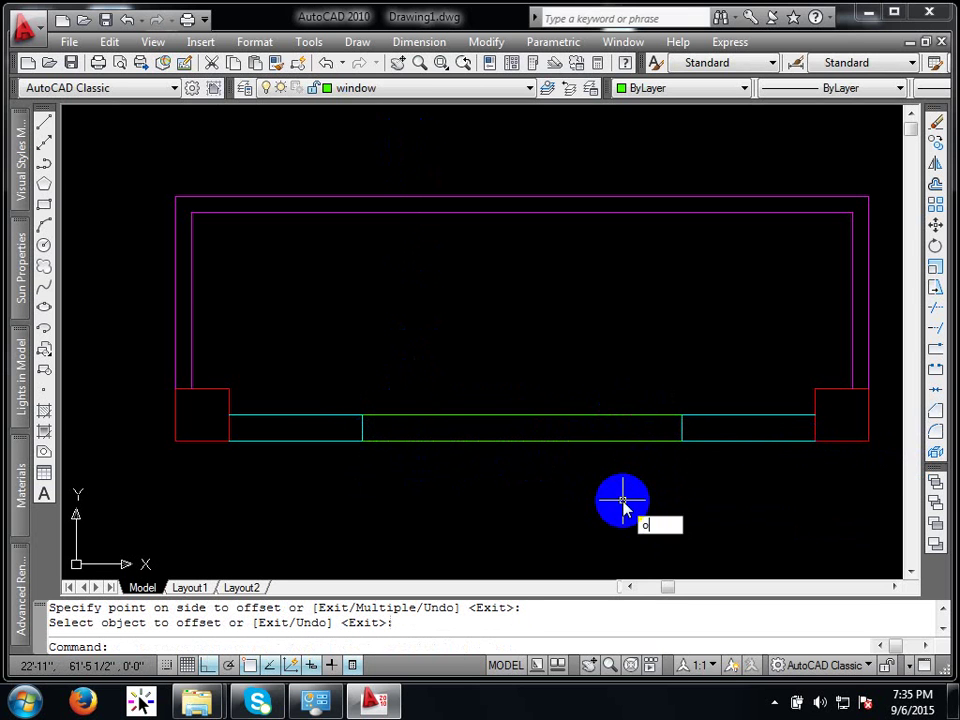
# Offset the window lines by 2 to add two inner glazing lines
pyautogui.press('Return')
pyautogui.write('2')
pyautogui.press('Return')
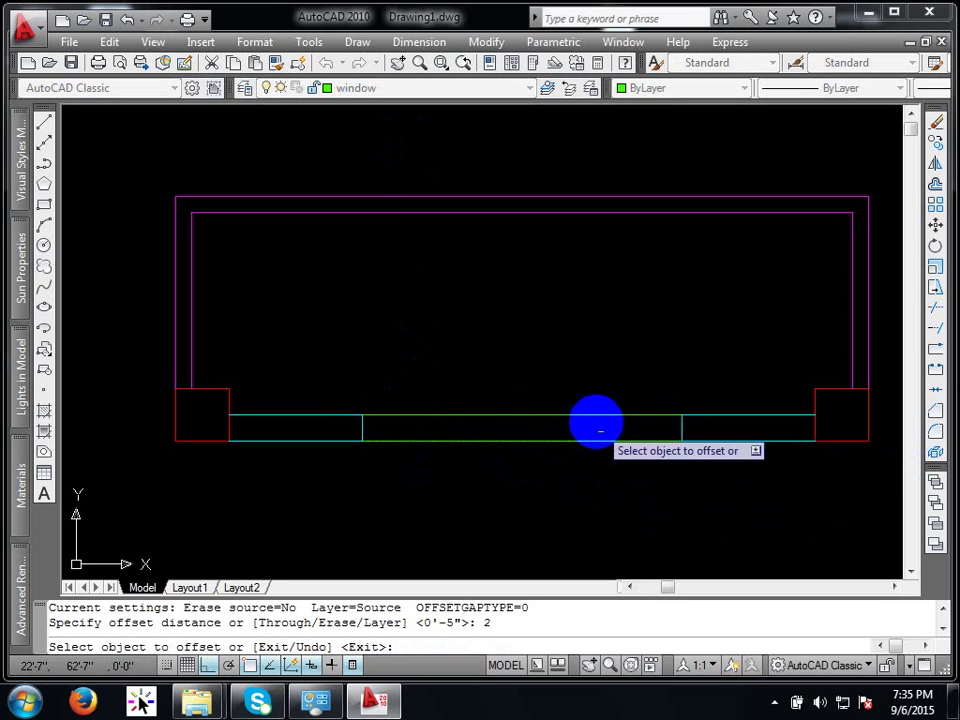
pyautogui.click(596, 438)
pyautogui.click(591, 400)
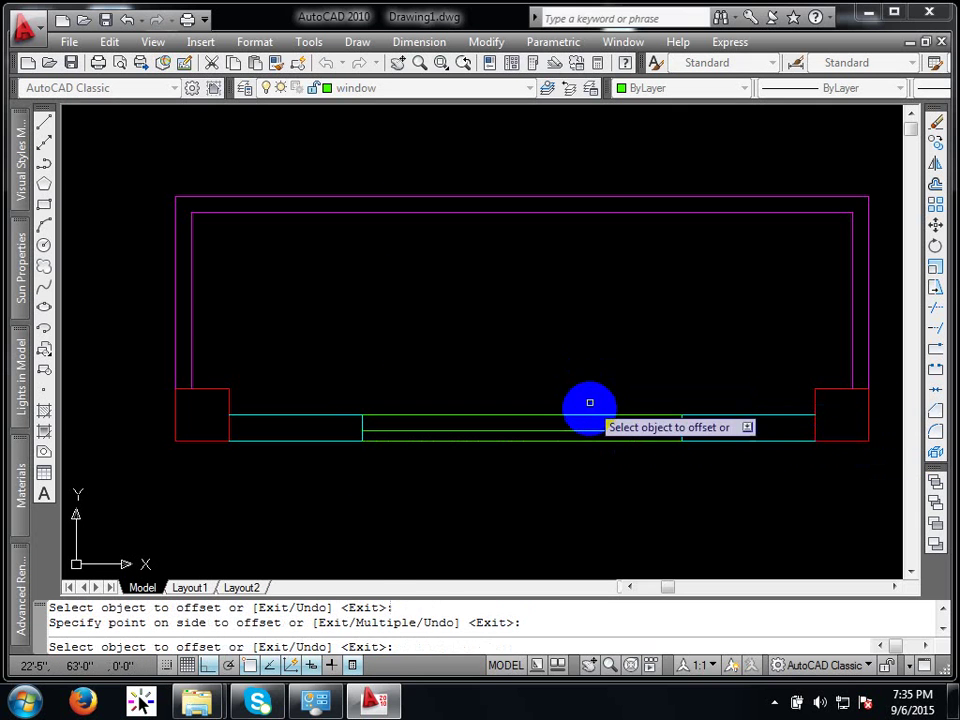
pyautogui.click(589, 414)
pyautogui.click(589, 463)
pyautogui.scroll(3, 447, 446)
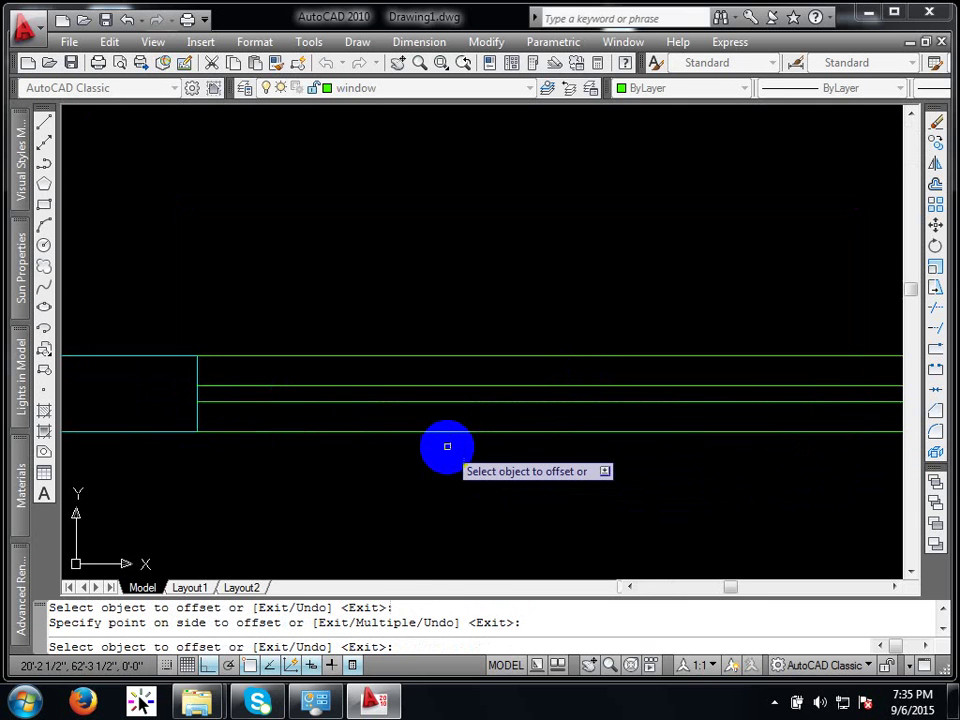
pyautogui.press('Return')
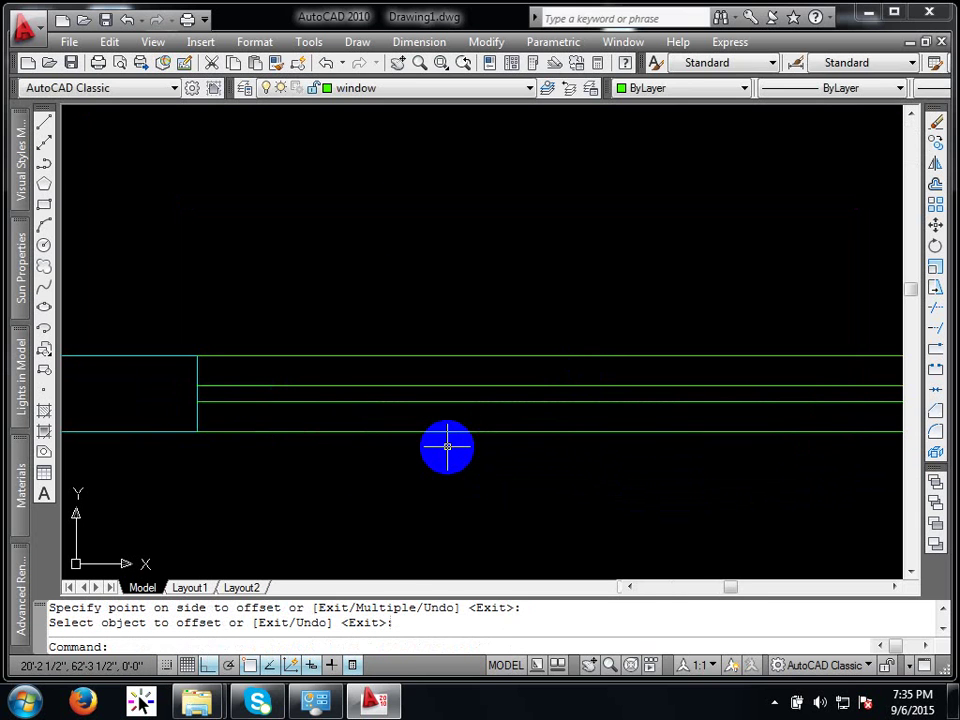
# Offset the left wall end twice by 1, then delete those two unwanted lines
pyautogui.write('o')
pyautogui.press('Return')
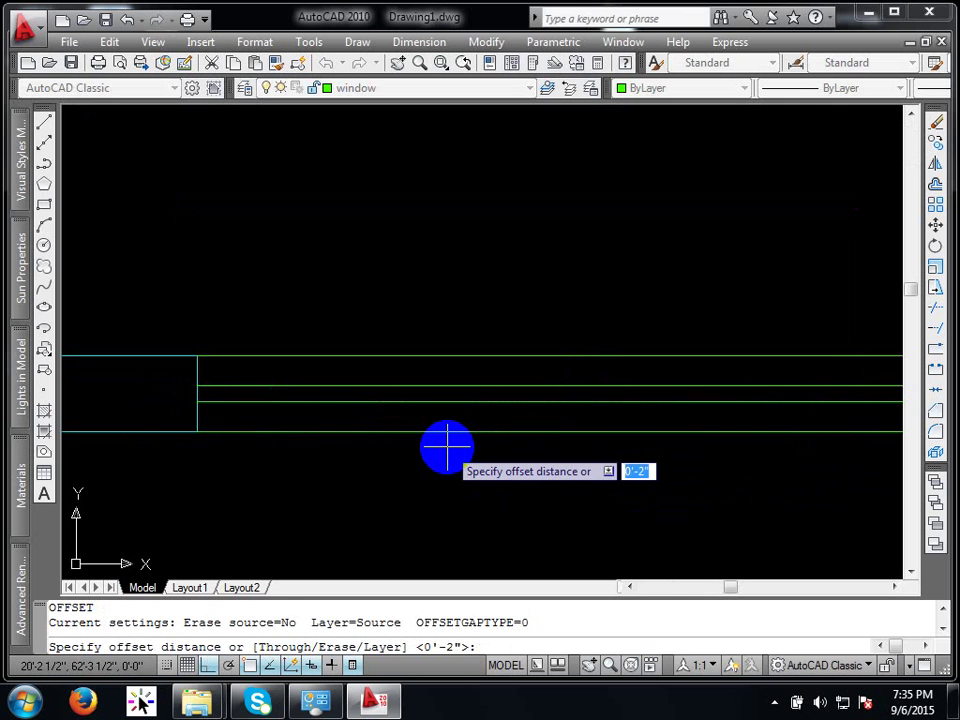
pyautogui.write('1')
pyautogui.press('Return')
pyautogui.click(197, 375)
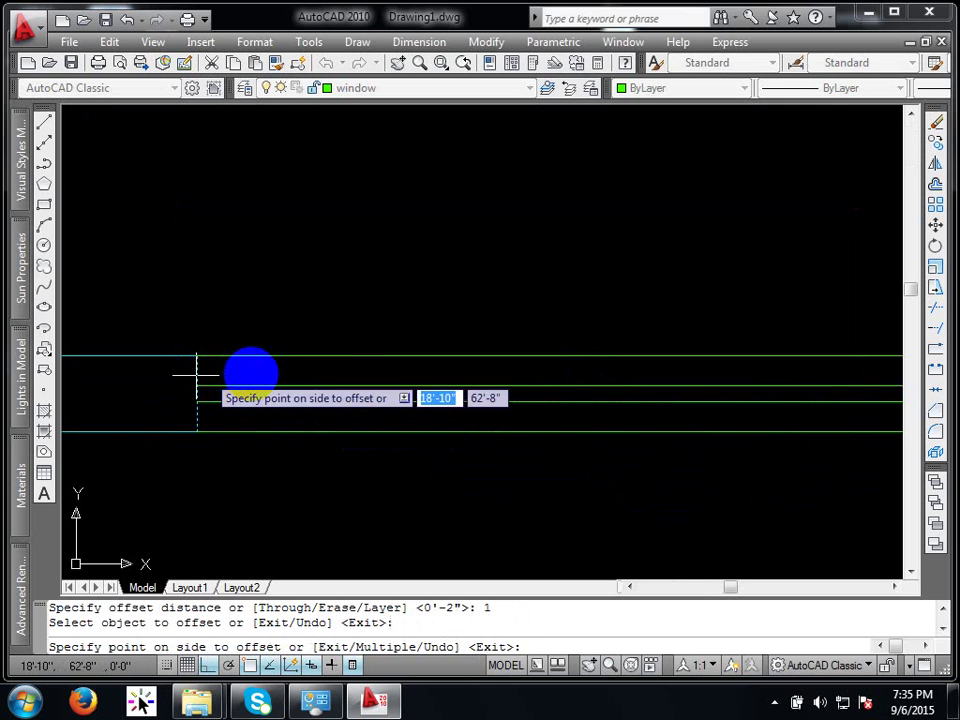
pyautogui.click(250, 374)
pyautogui.click(210, 375)
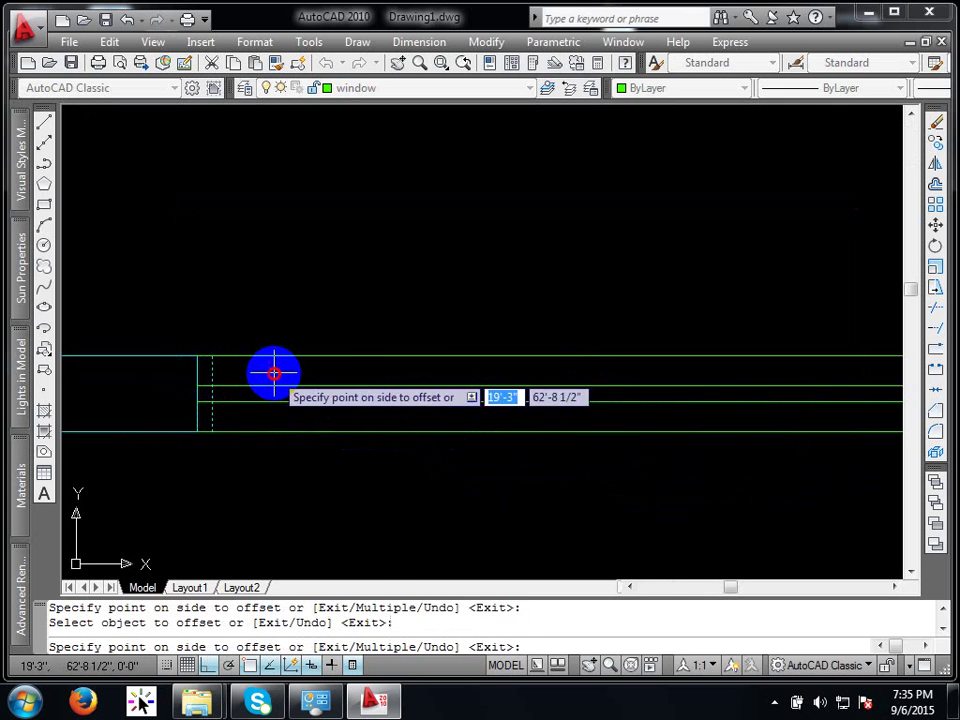
pyautogui.click(274, 374)
pyautogui.press('Return')
pyautogui.click(248, 373)
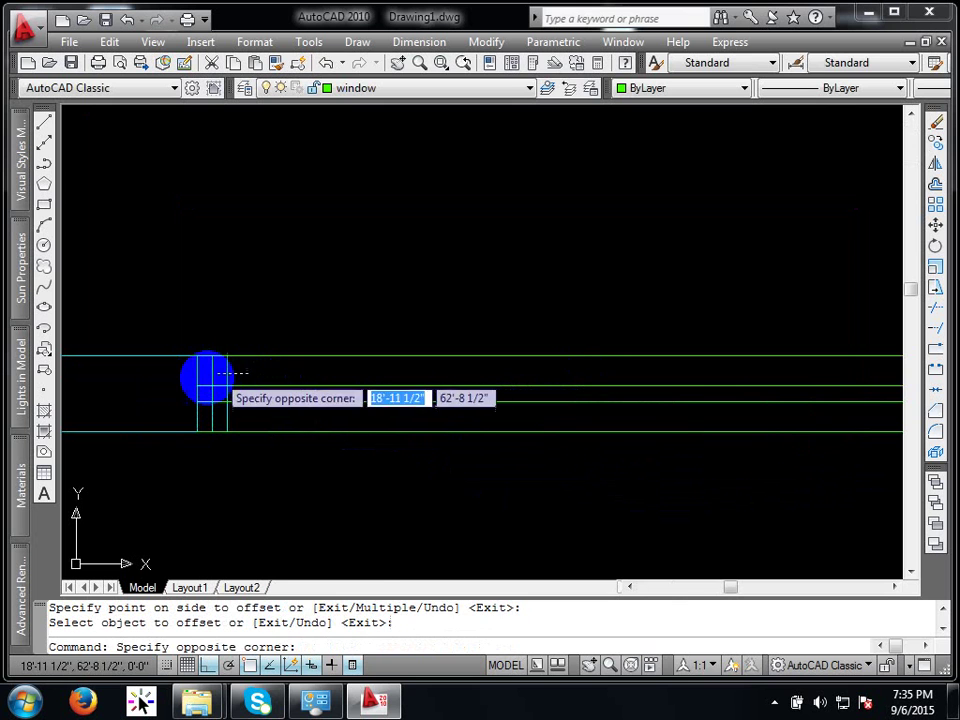
pyautogui.click(207, 378)
pyautogui.press('Delete')
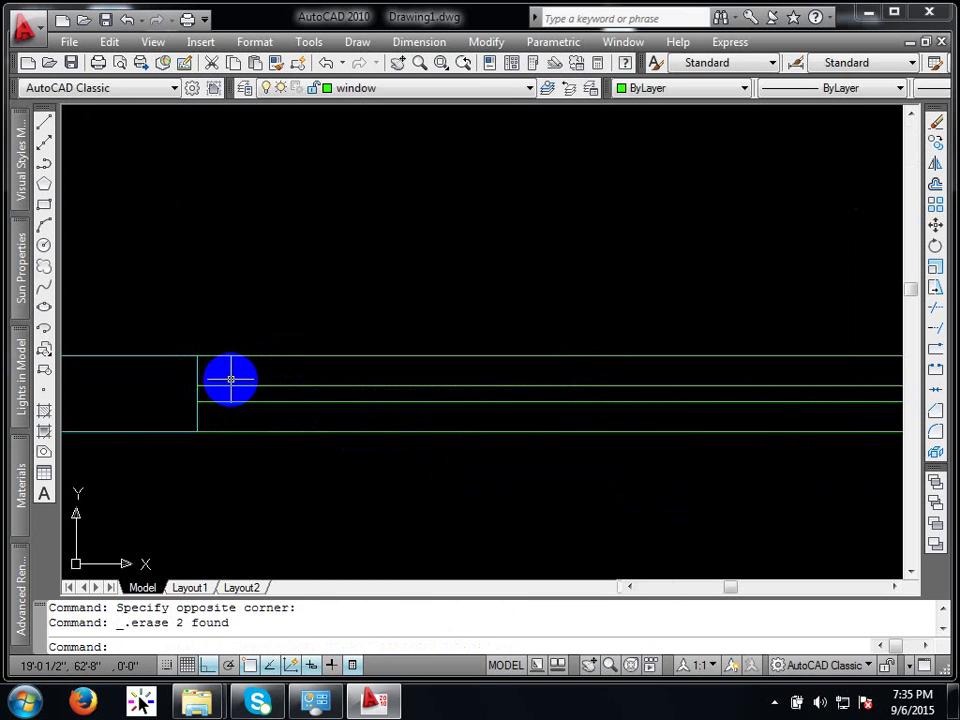
# Offset two jamb lines 2 apart inward from the left wall end
pyautogui.write('o')
pyautogui.press('Return')
pyautogui.write('2')
pyautogui.press('Return')
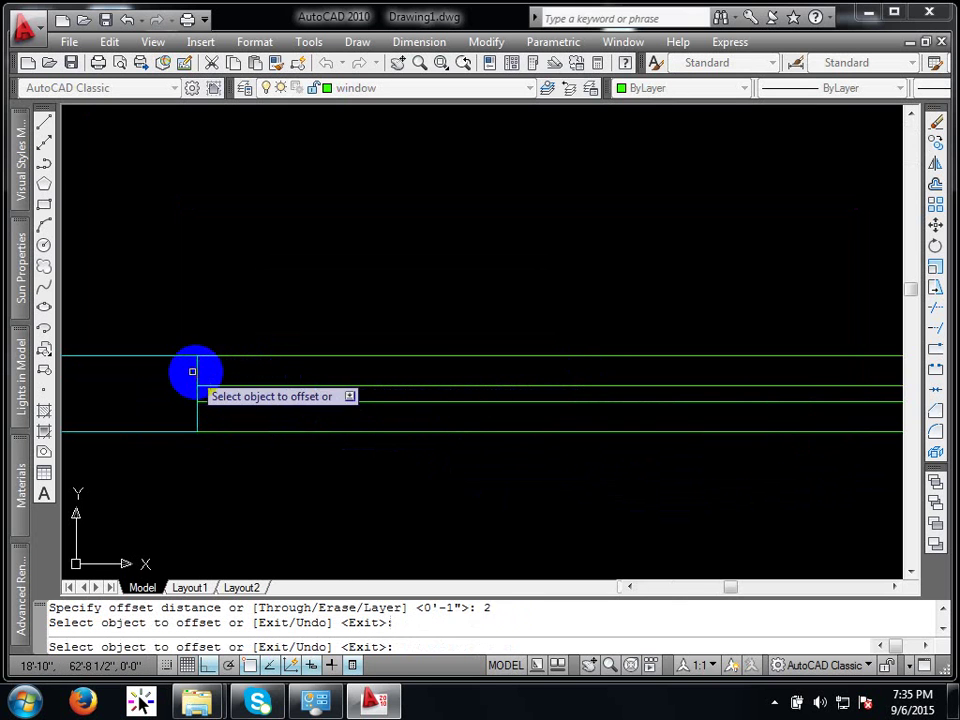
pyautogui.click(195, 372)
pyautogui.click(245, 375)
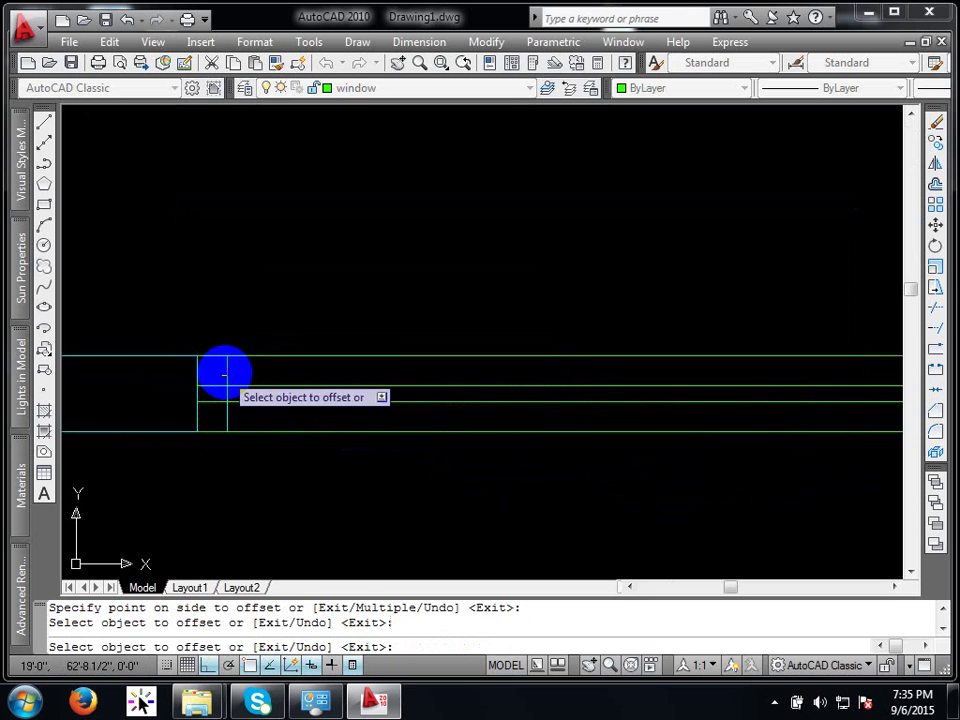
pyautogui.click(225, 375)
pyautogui.click(260, 372)
pyautogui.scroll(-1, 253, 379)
pyautogui.scroll(3, 427, 393)
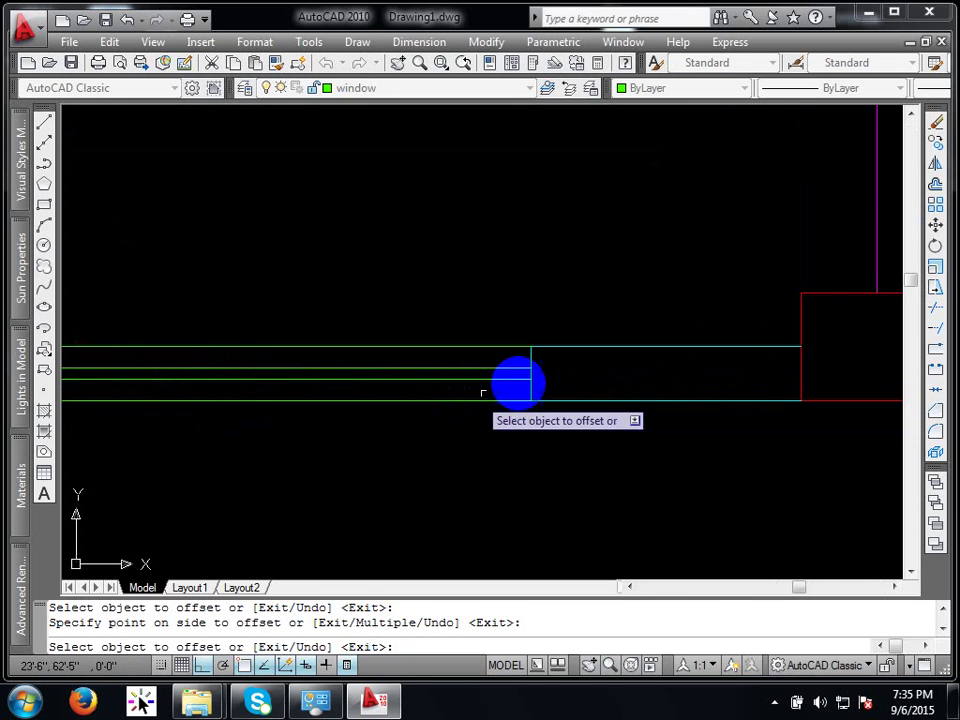
# Offset two jamb lines 2 apart inward from the right wall end
pyautogui.click(530, 388)
pyautogui.click(495, 392)
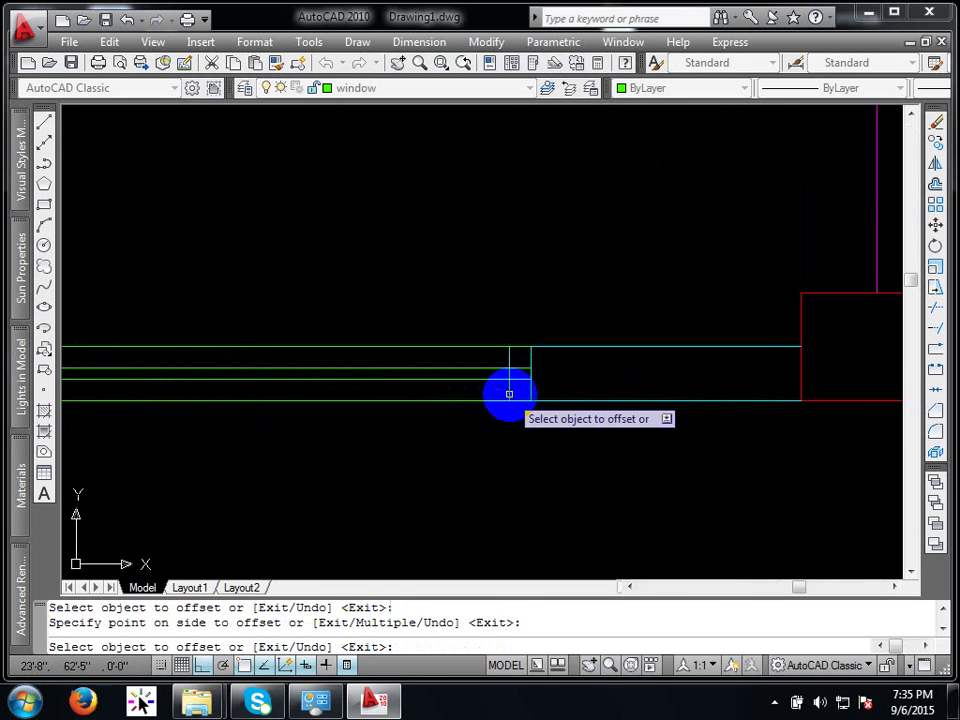
pyautogui.click(508, 392)
pyautogui.click(474, 392)
pyautogui.press('Return')
pyautogui.moveTo(500, 443); pyautogui.dragTo(639, 443, button='middle')
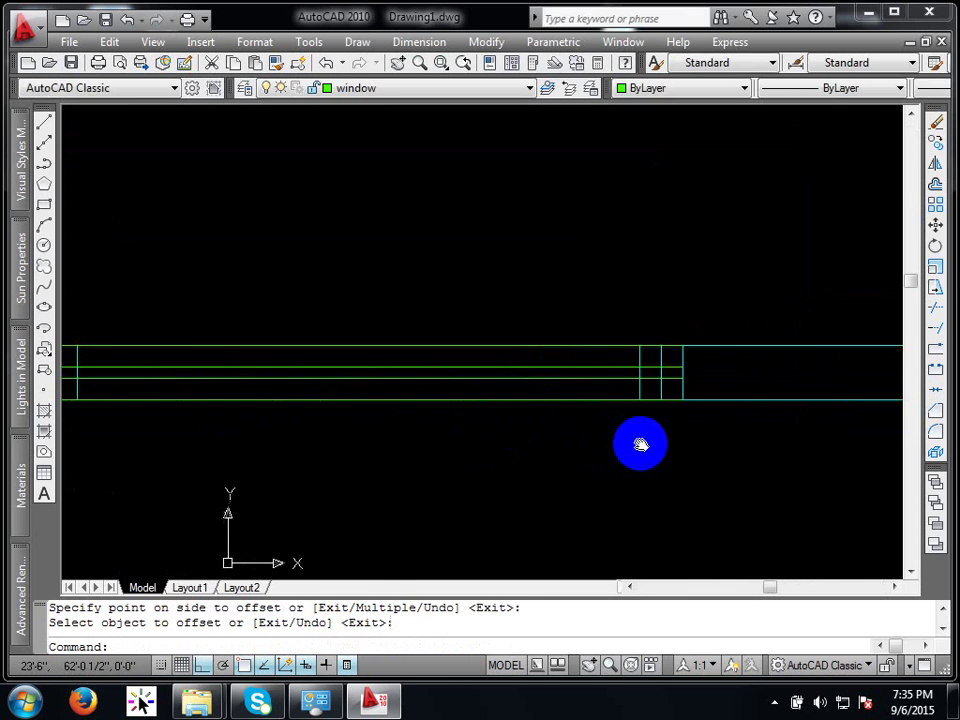
pyautogui.scroll(-2, 639, 427)
pyautogui.scroll(2, 386, 429)
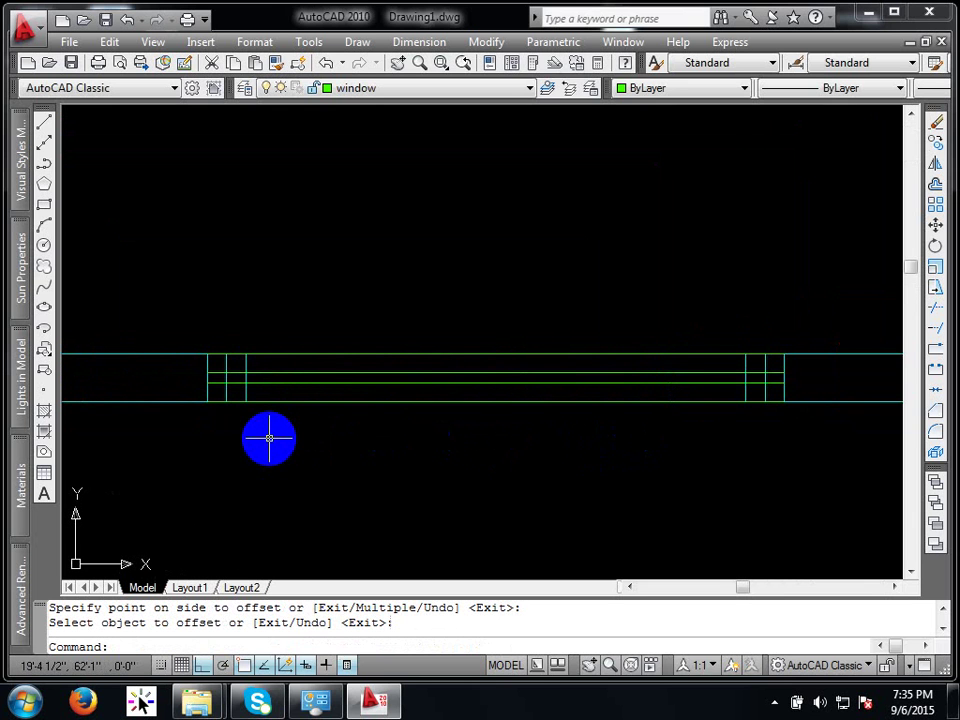
# Trim the left ends of both window lines and the jamb piece between them
pyautogui.write('tr')
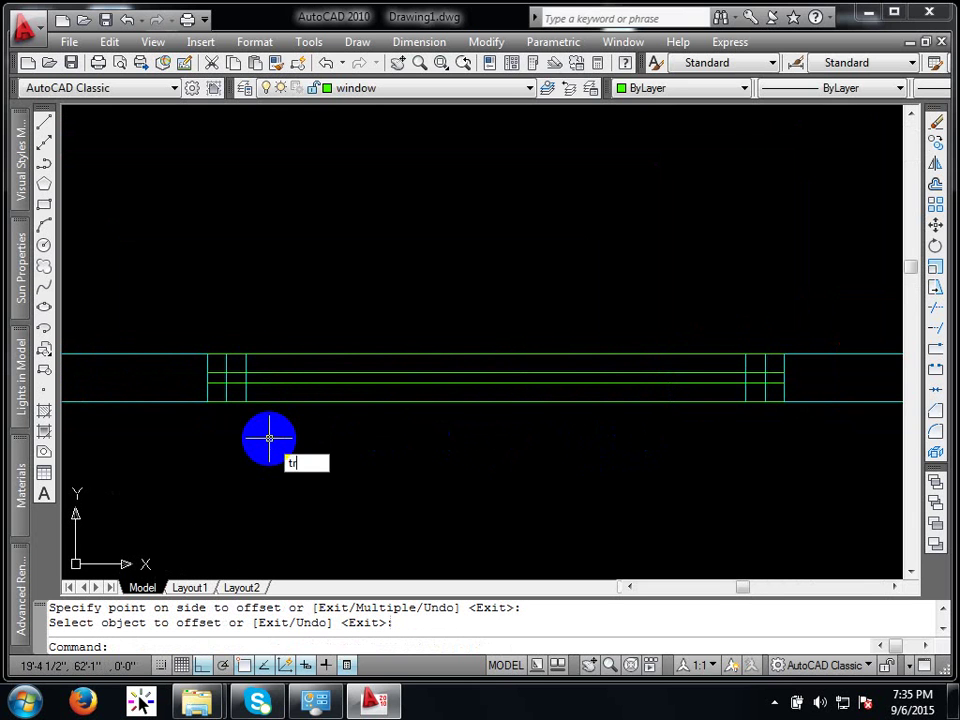
pyautogui.press('Return')
pyautogui.scroll(3, 258, 438)
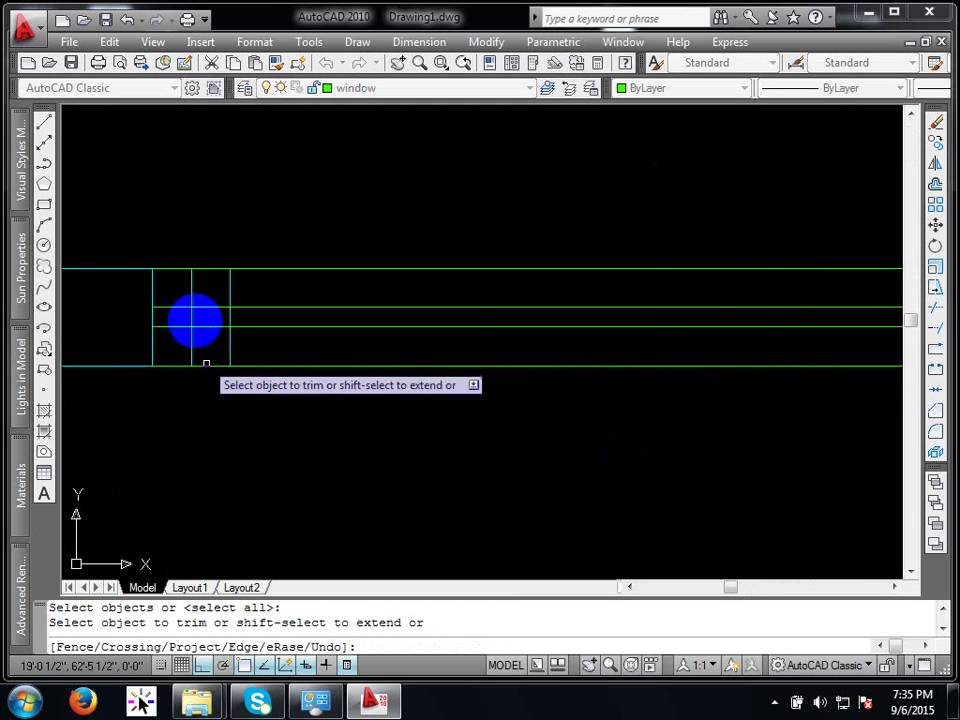
pyautogui.click(177, 308)
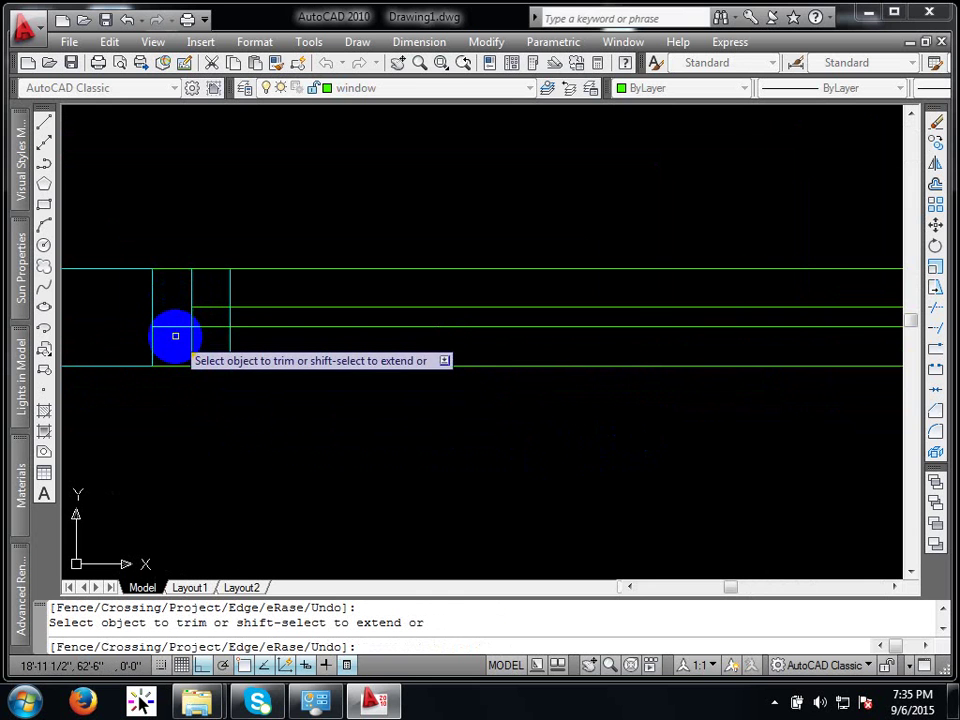
pyautogui.click(176, 327)
pyautogui.click(191, 347)
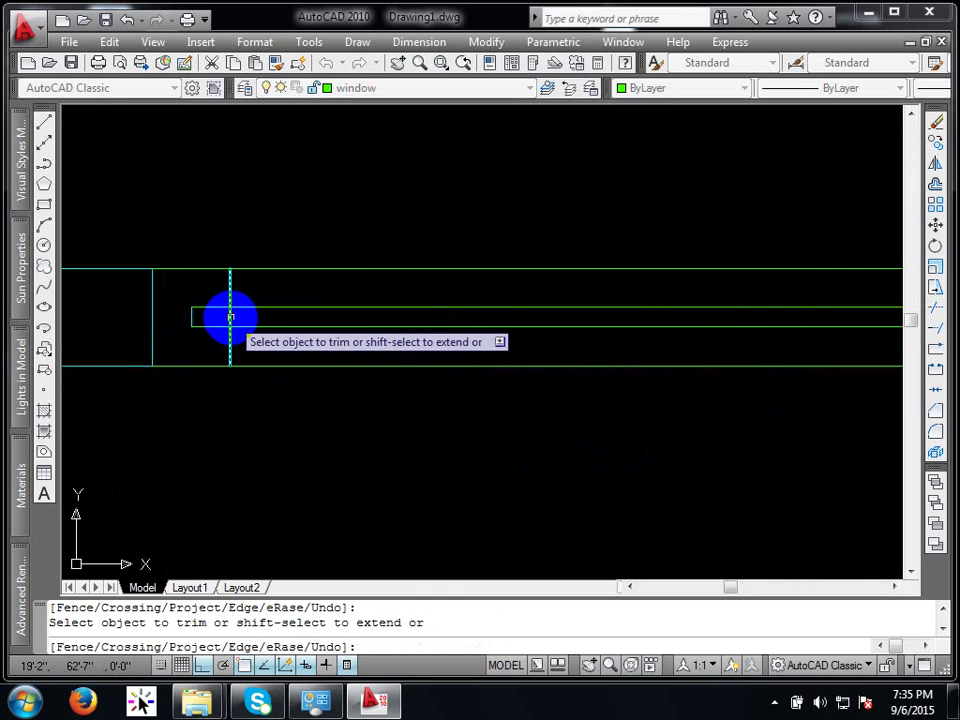
pyautogui.scroll(-3, 220, 318)
pyautogui.scroll(1, 664, 321)
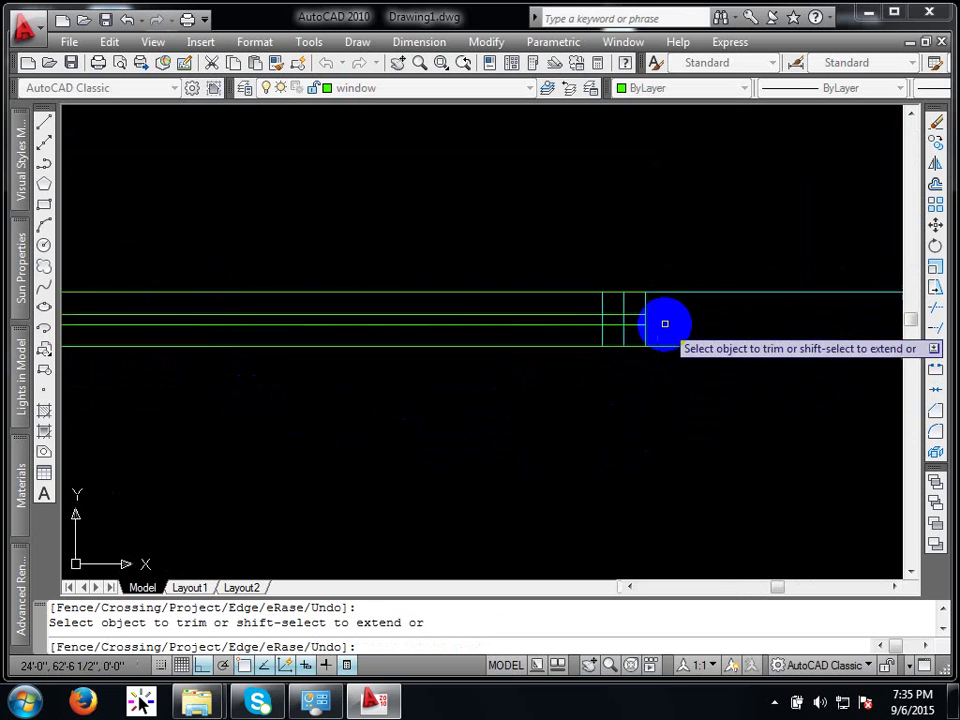
pyautogui.scroll(2, 634, 313)
pyautogui.scroll(1, 614, 306)
# Trim the right ends of both window lines and the excess right jamb segments
pyautogui.click(614, 306)
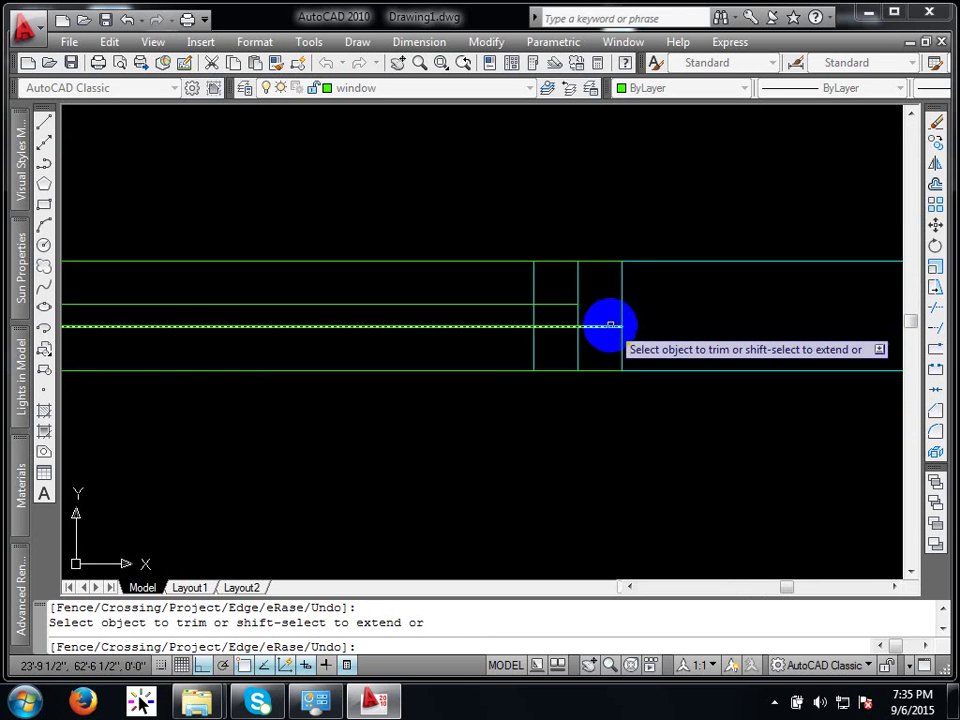
pyautogui.click(613, 326)
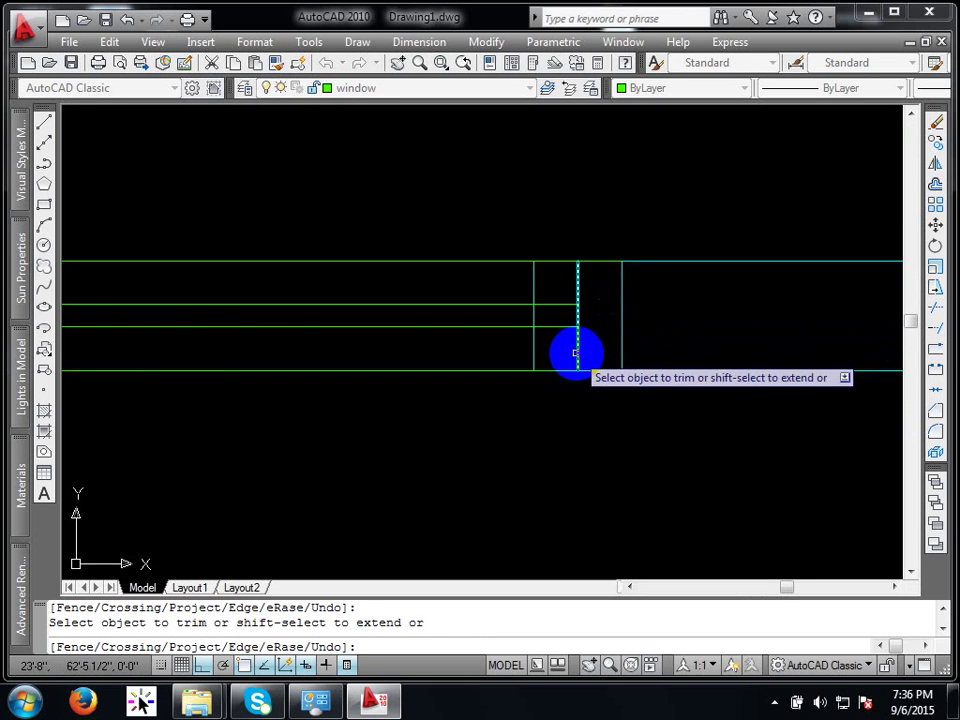
pyautogui.click(577, 345)
pyautogui.click(577, 286)
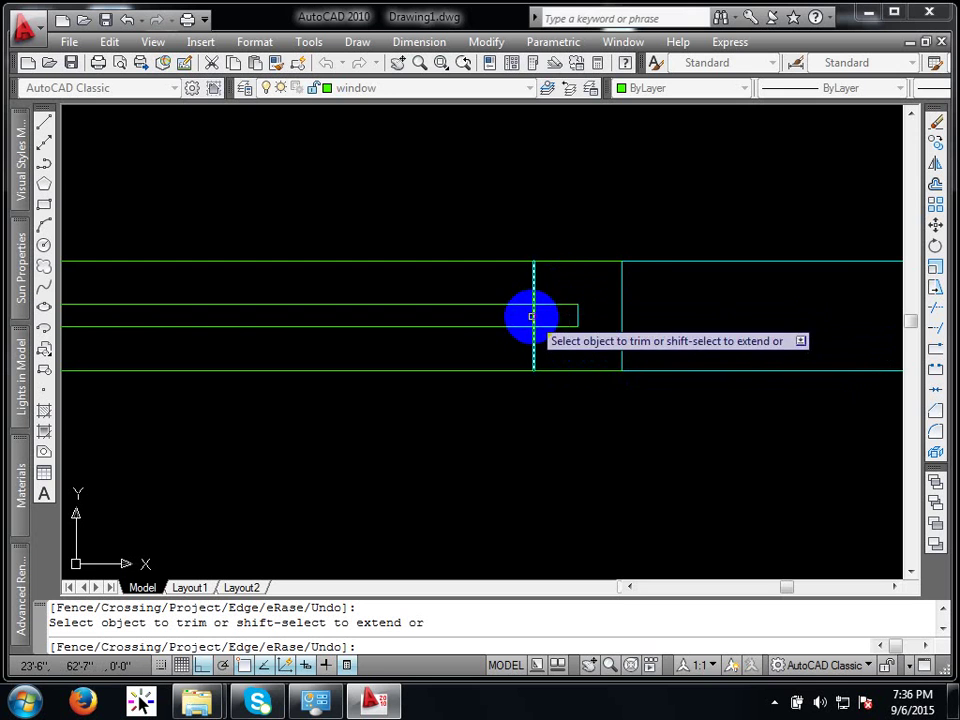
pyautogui.scroll(-3, 682, 312)
pyautogui.scroll(-2, 697, 305)
pyautogui.press('Escape')
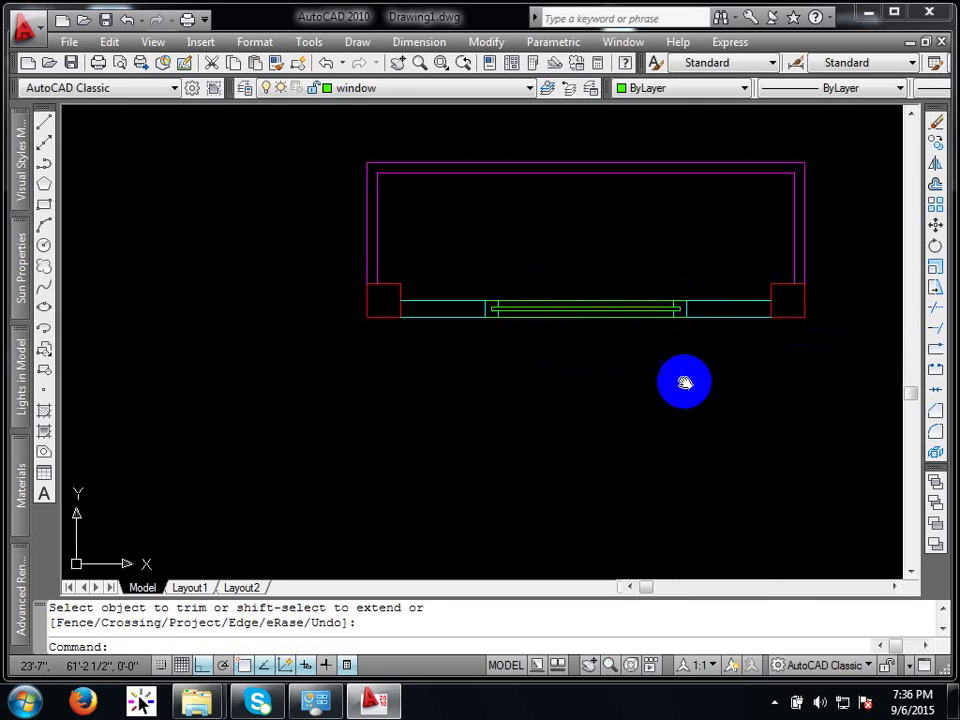
pyautogui.moveTo(681, 381)
pyautogui.mouseDown(button='middle')
pyautogui.moveTo(696, 394)
pyautogui.moveTo(631, 430)
pyautogui.mouseUp(button='middle')
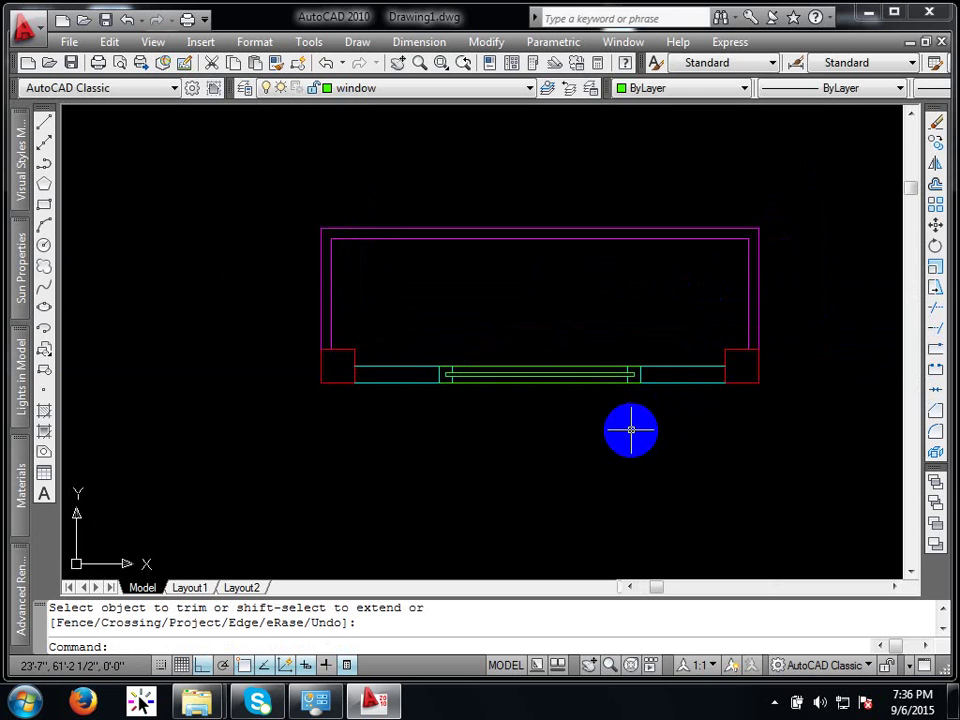
pyautogui.moveTo(686, 450); pyautogui.dragTo(664, 465, button='middle')
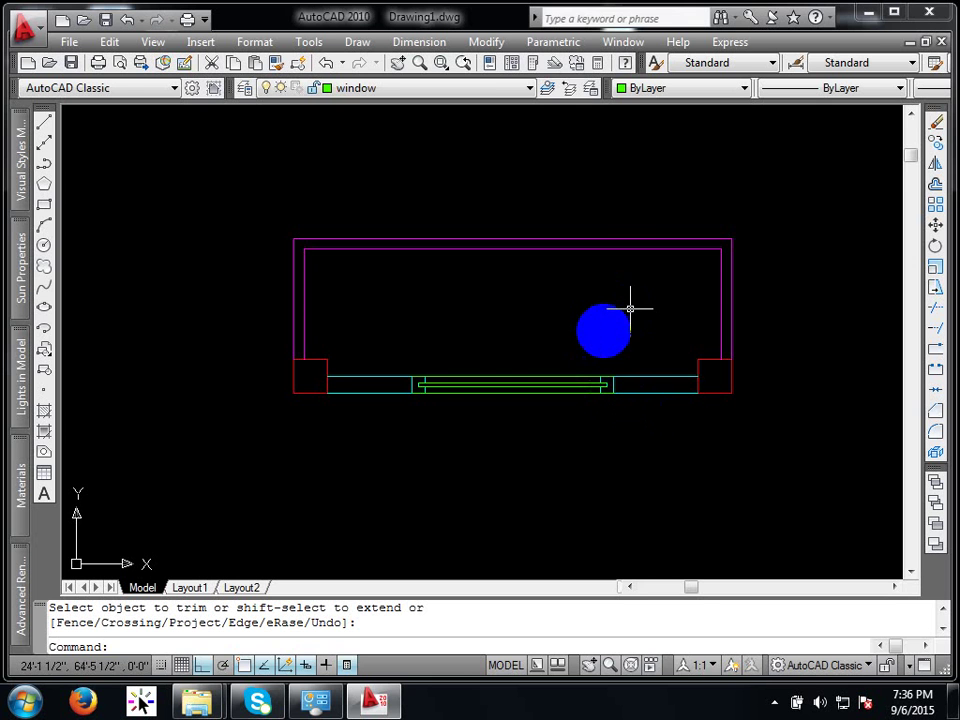
pyautogui.press('Escape')
pyautogui.press('Escape')
pyautogui.moveTo(595, 347)
pyautogui.mouseDown(button='middle')
pyautogui.moveTo(590, 409)
pyautogui.moveTo(624, 423)
pyautogui.mouseUp(button='middle')
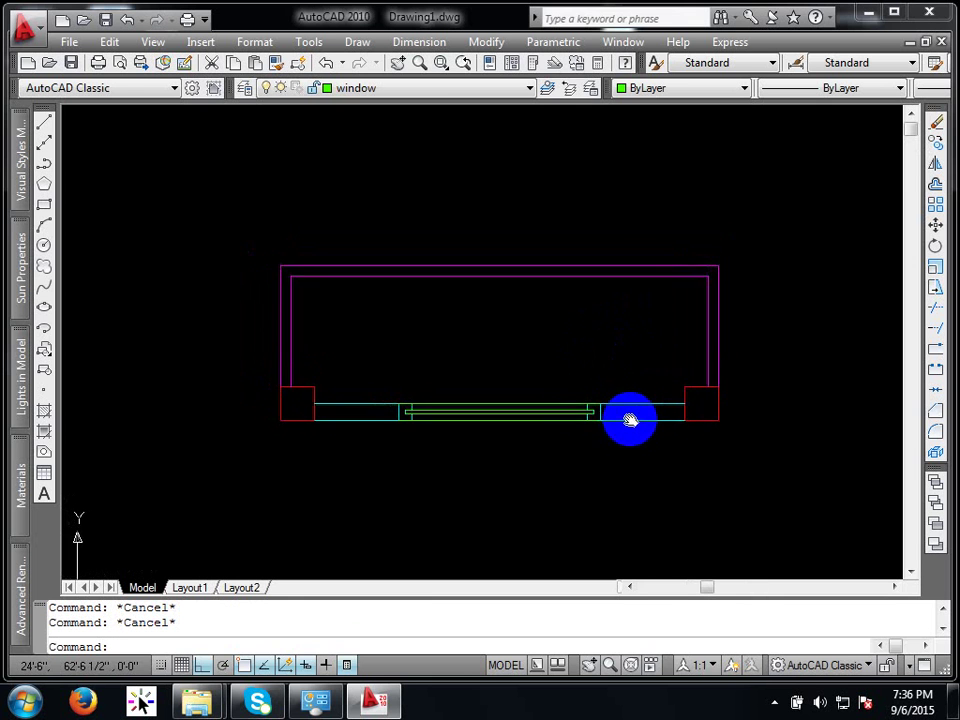
pyautogui.click(70, 42)
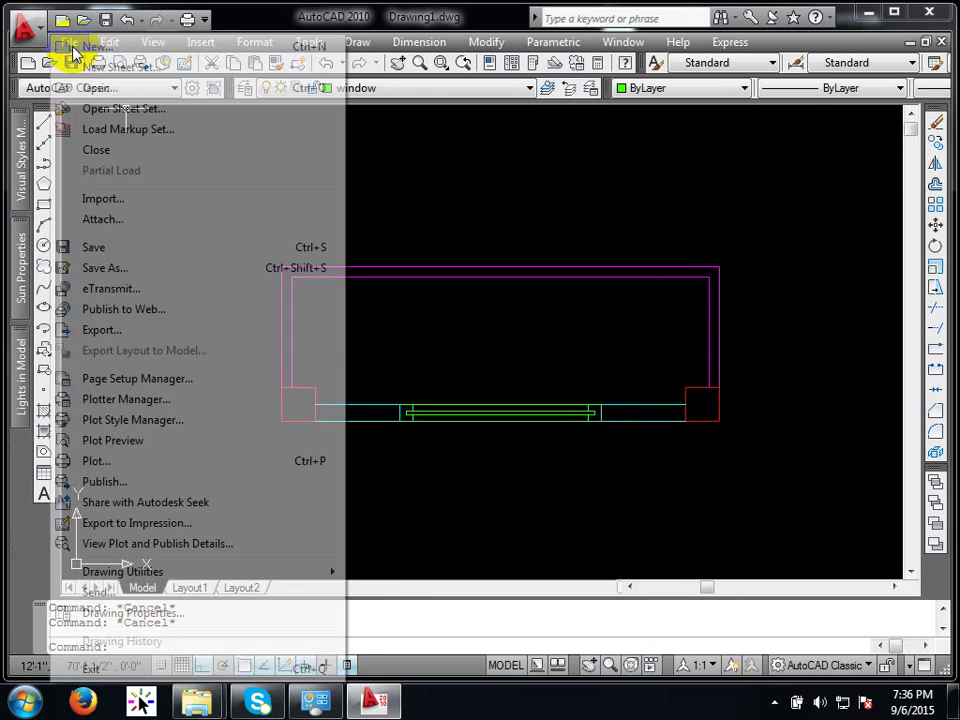
pyautogui.click(190, 18)
pyautogui.click(200, 42)
pyautogui.click(250, 22)
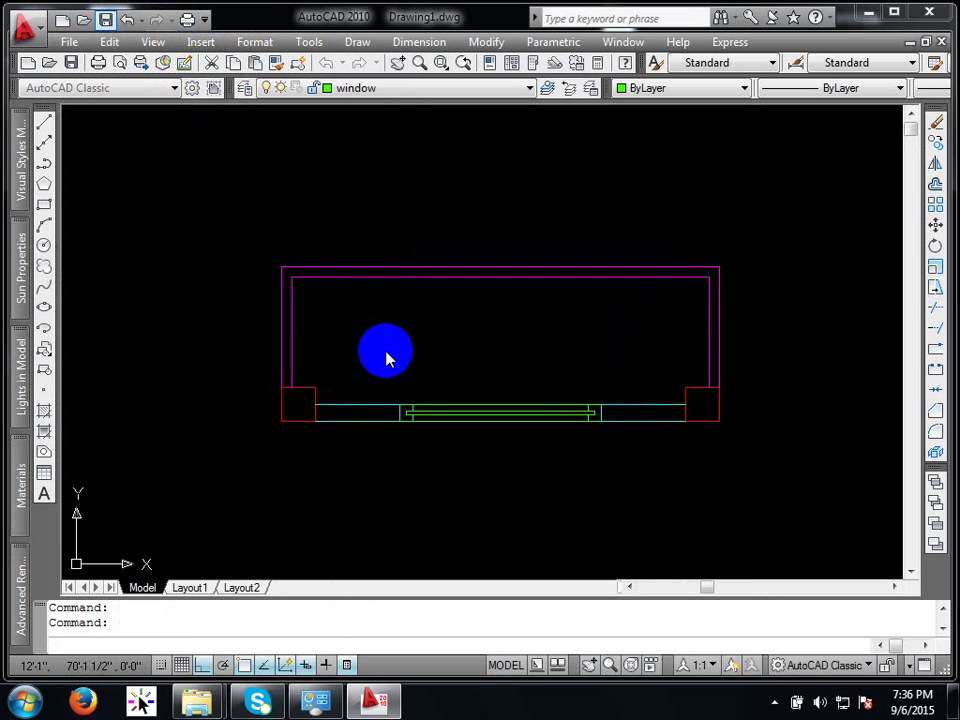
pyautogui.hotkey('ctrl', 's')
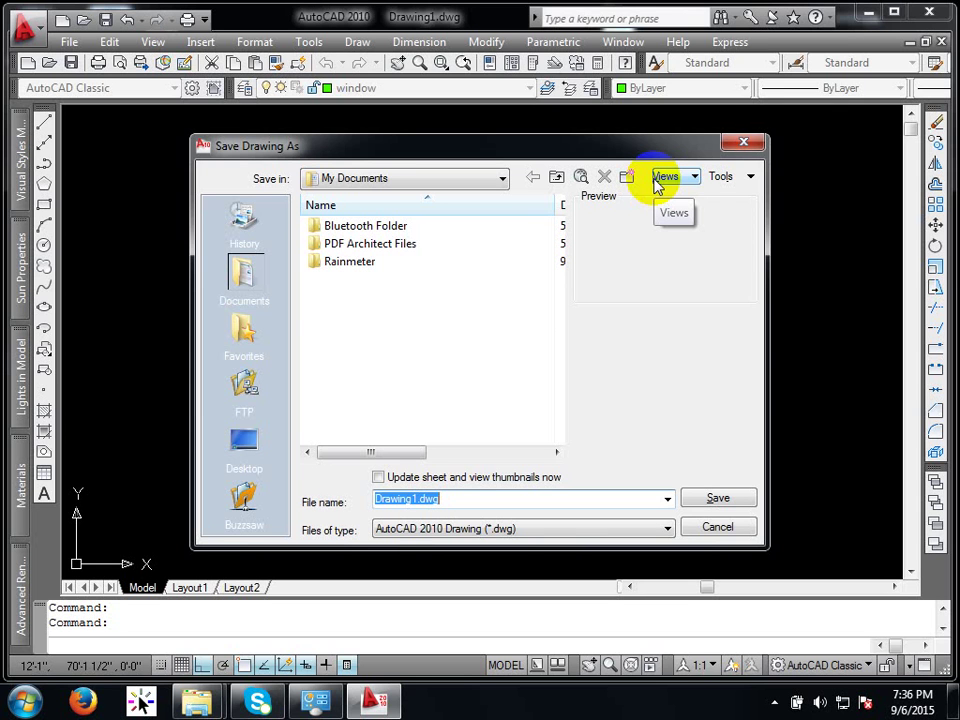
pyautogui.click(652, 177)
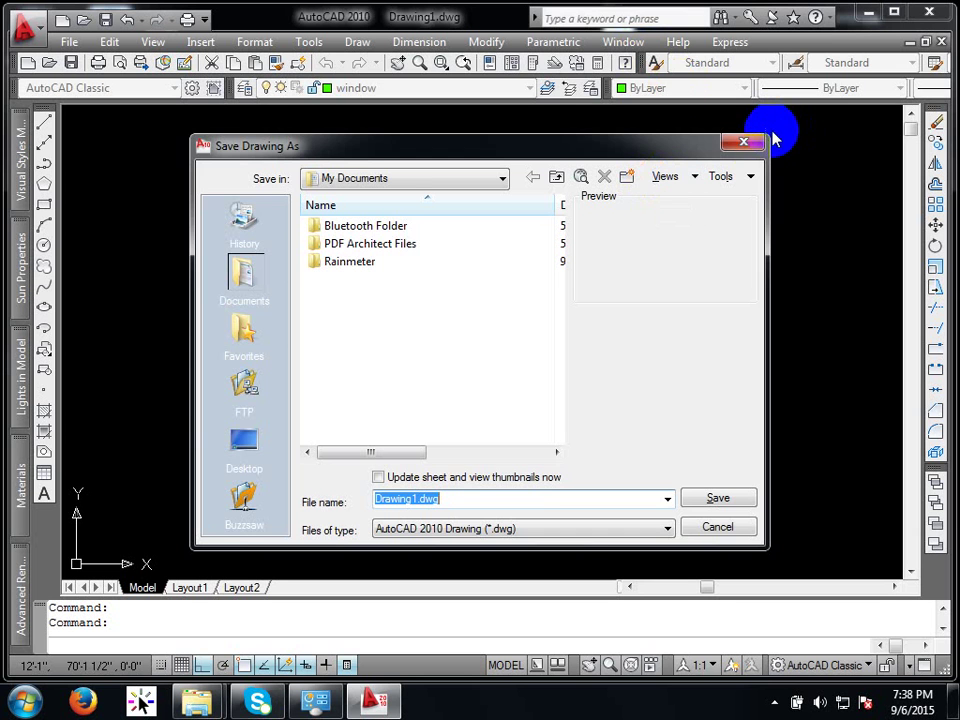
pyautogui.click(743, 143)
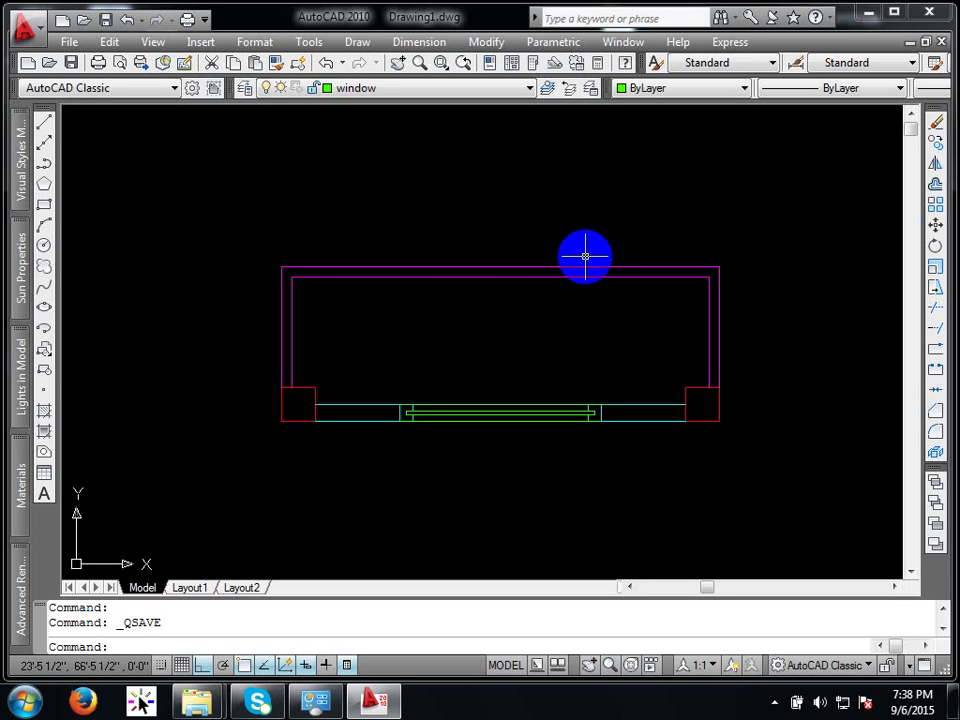
pyautogui.press('Escape')
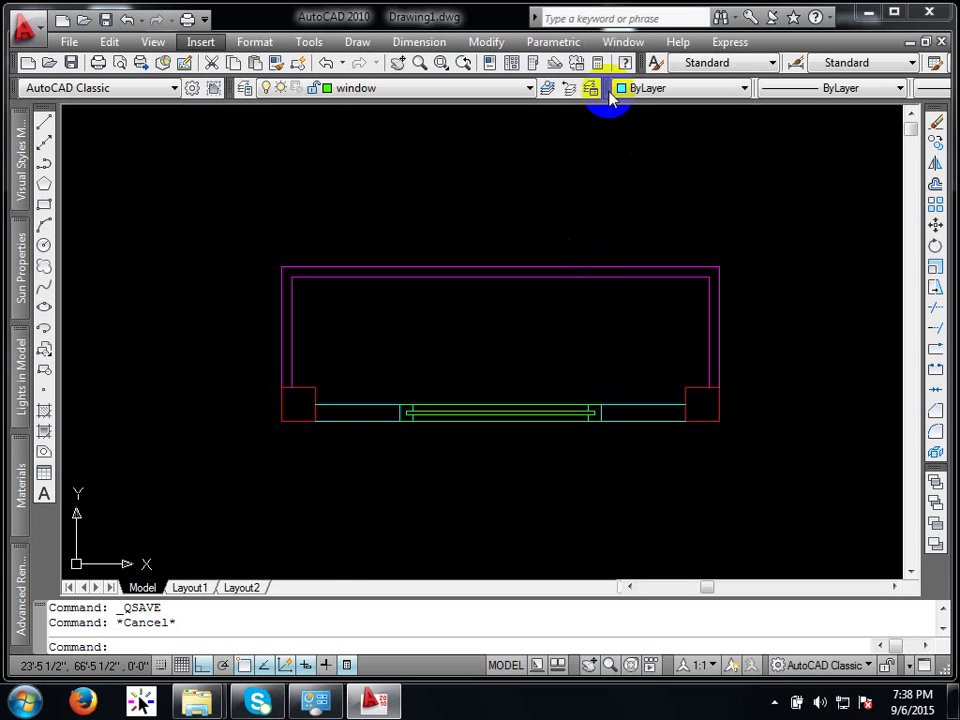
# Keep window as the current layer in the layer dropdown
pyautogui.click(418, 90)
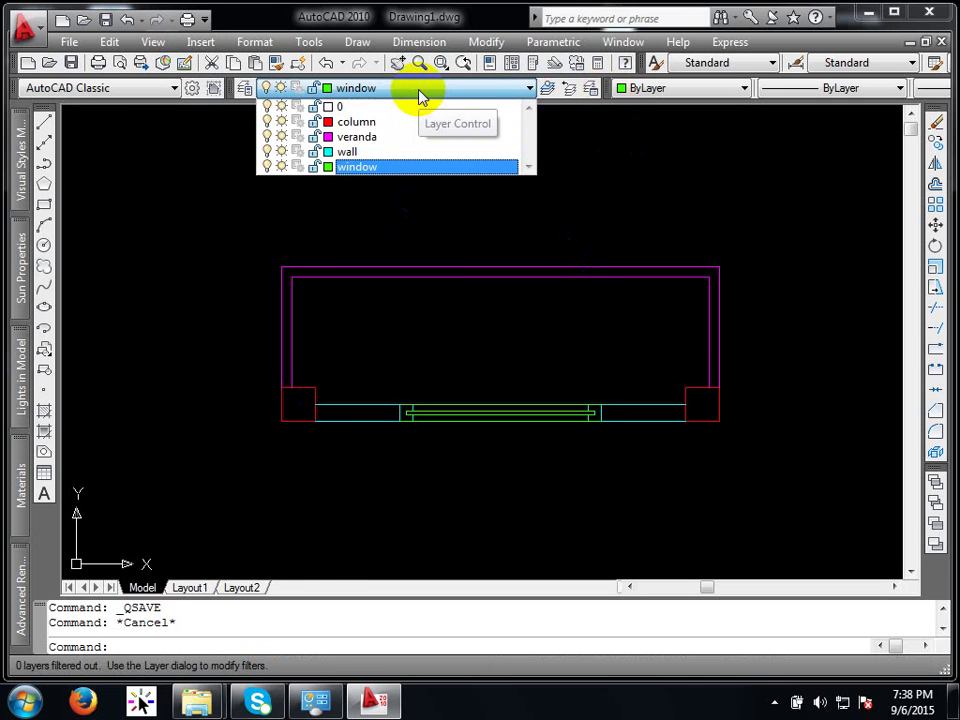
pyautogui.click(420, 90)
pyautogui.click(420, 90)
pyautogui.click(555, 215)
pyautogui.press('Escape')
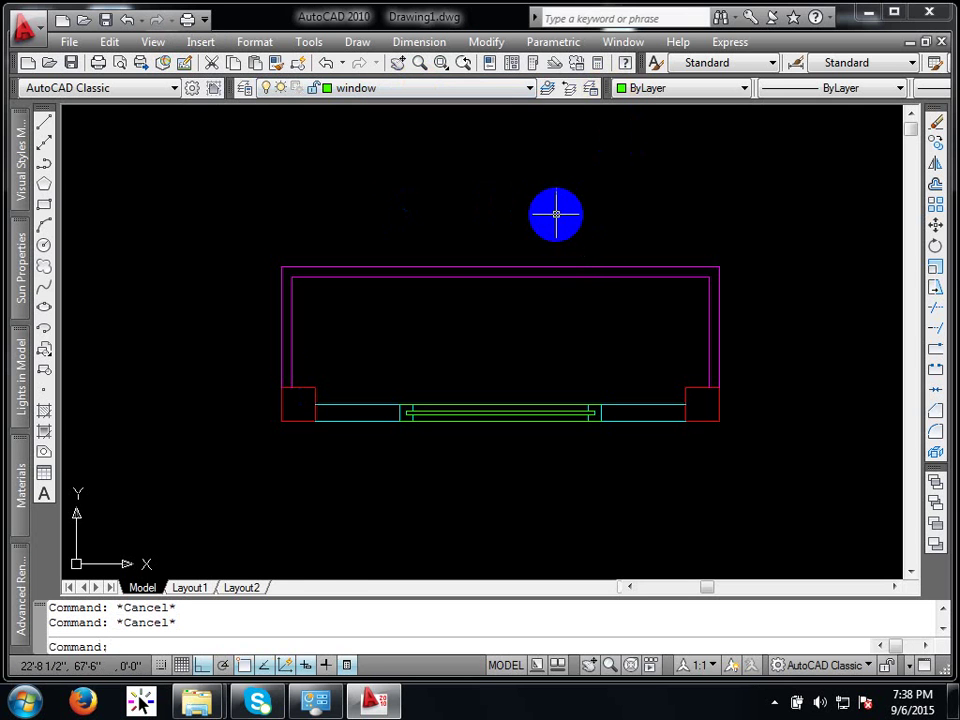
# Create a new layer named stair in the Layer Properties Manager
pyautogui.write('la')
pyautogui.press('Return')
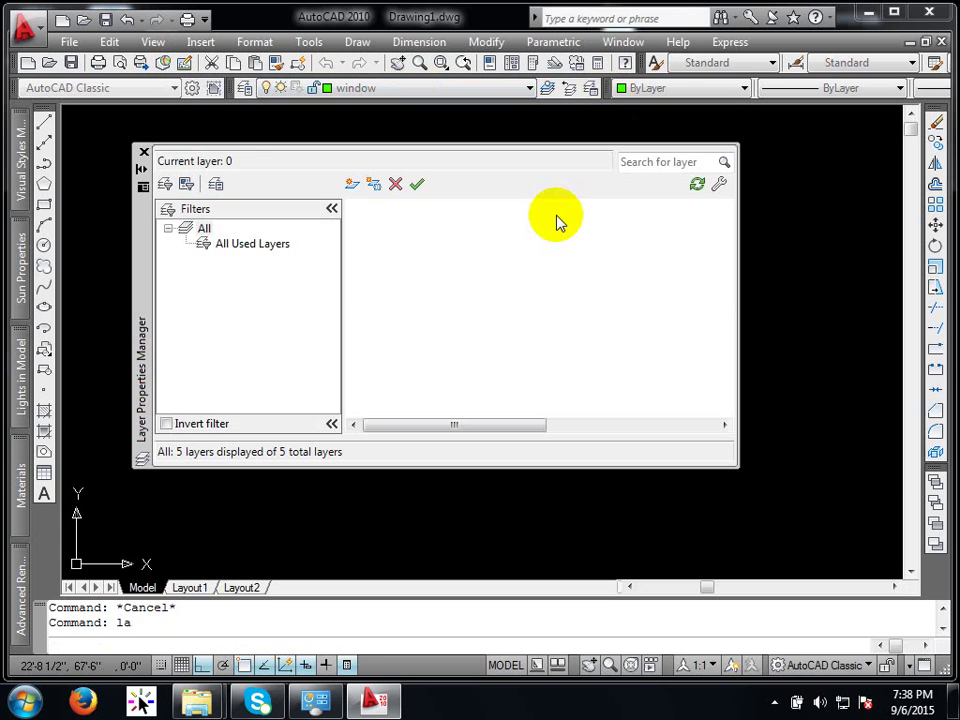
pyautogui.click(351, 186)
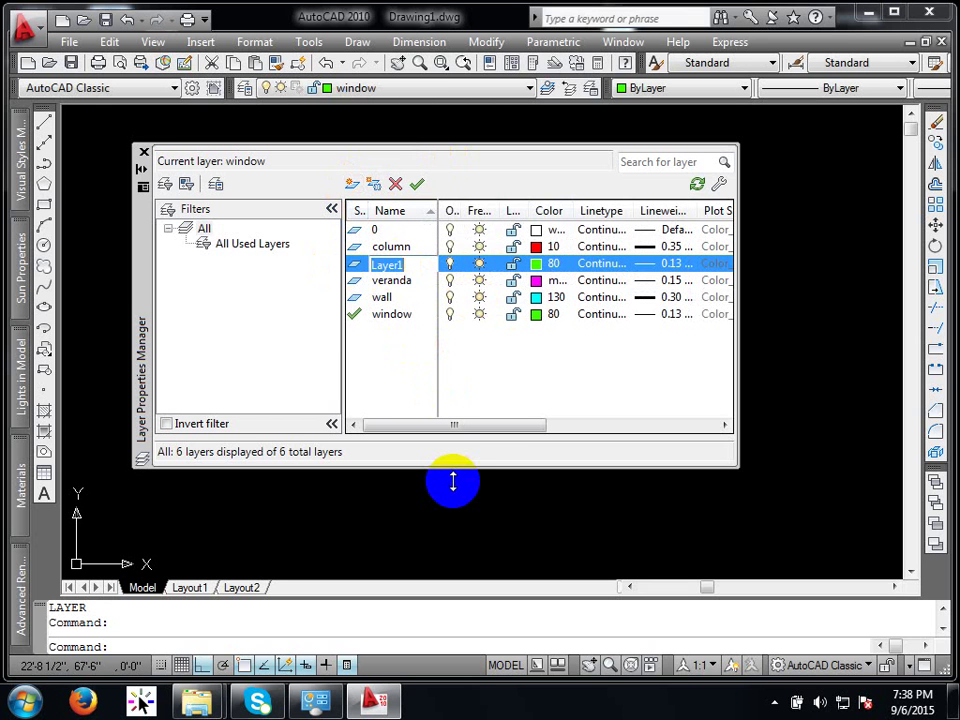
pyautogui.write('stair')
# Give the stair layer colour 152 and 0.13 mm lineweight, then close the manager
pyautogui.click(545, 263)
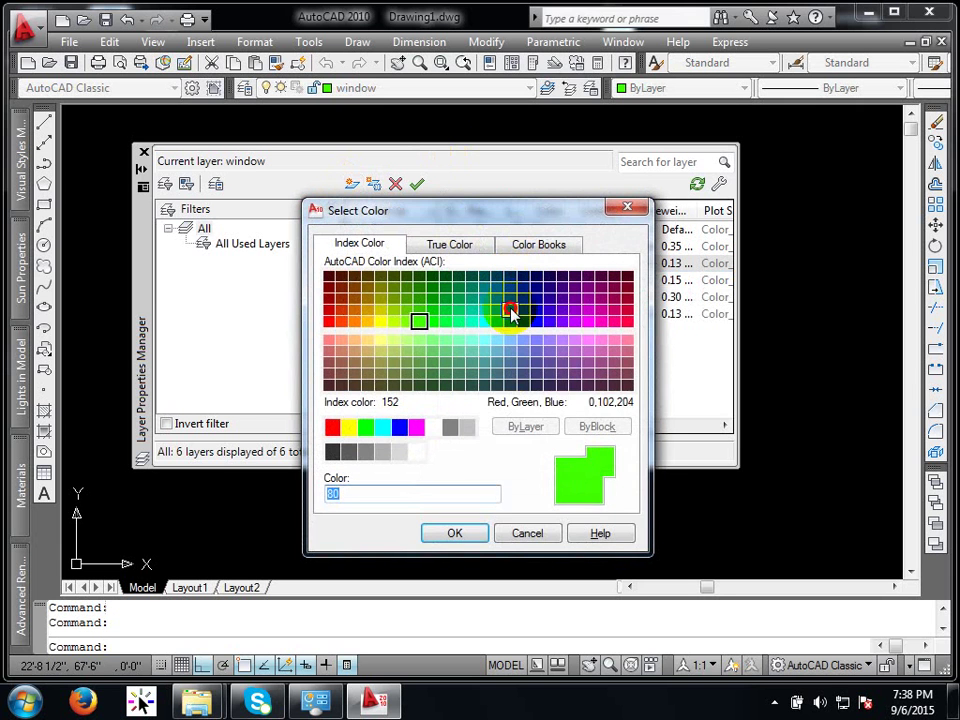
pyautogui.click(510, 313)
pyautogui.click(454, 533)
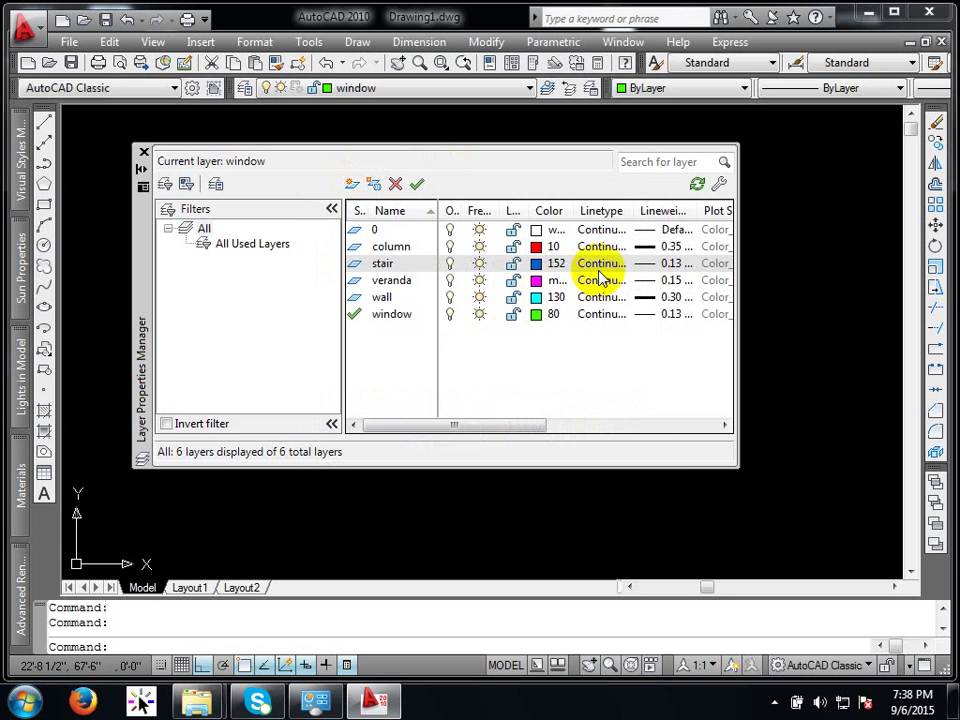
pyautogui.click(656, 268)
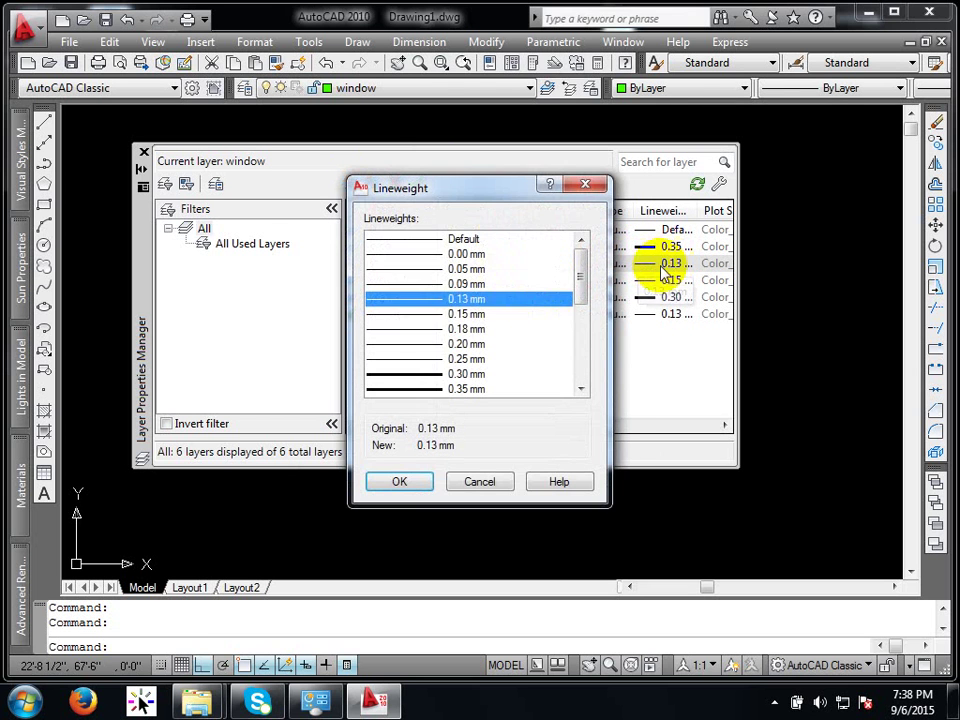
pyautogui.click(467, 314)
pyautogui.click(398, 482)
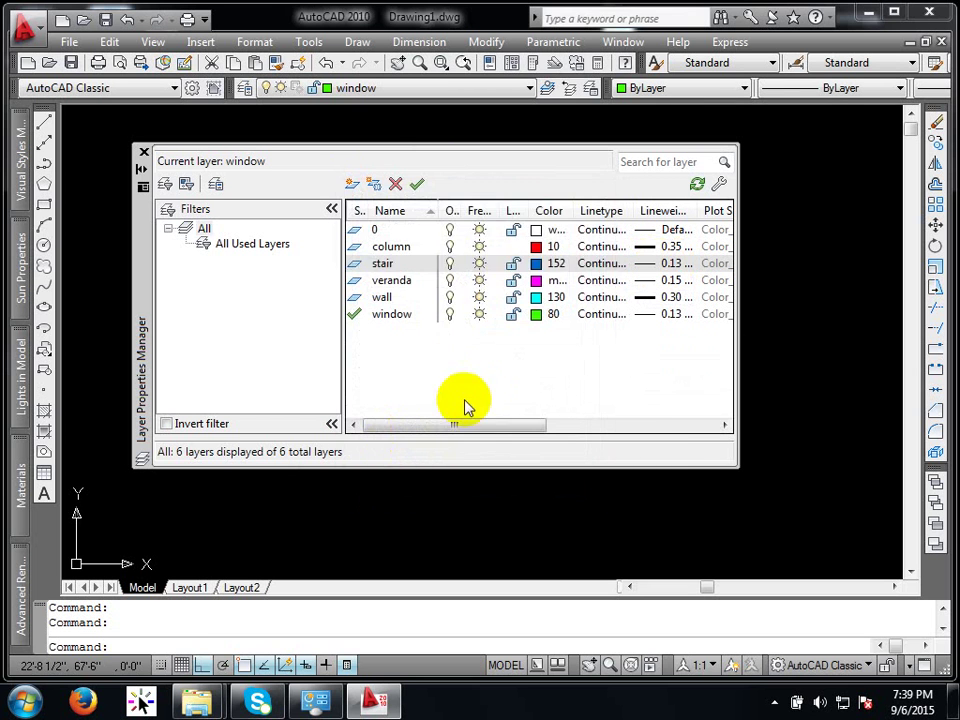
pyautogui.click(142, 157)
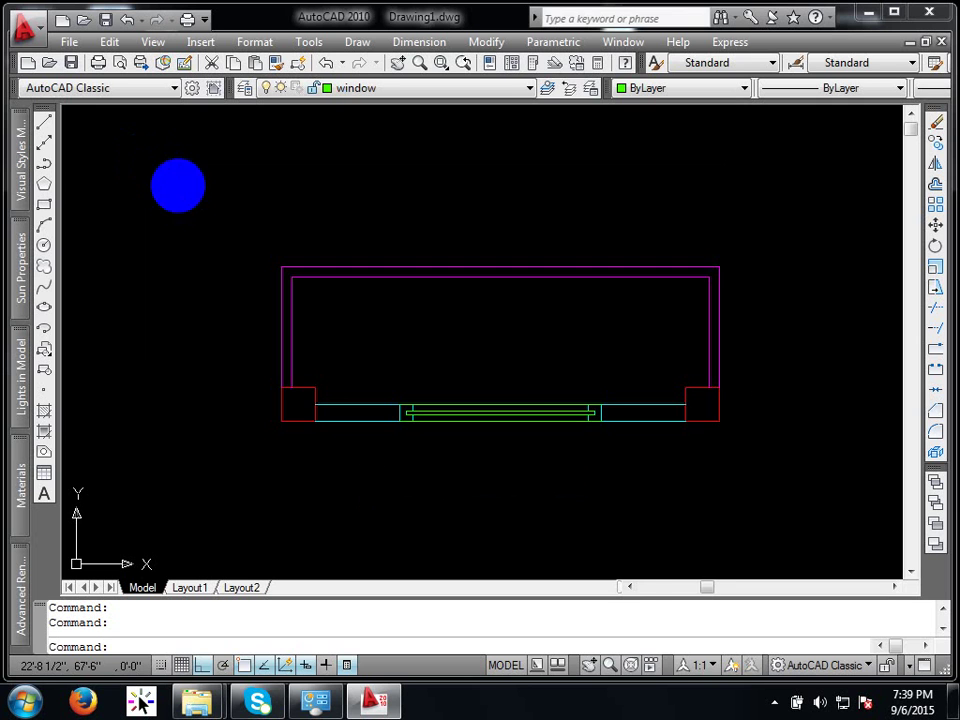
pyautogui.moveTo(514, 394); pyautogui.dragTo(602, 373, button='middle')
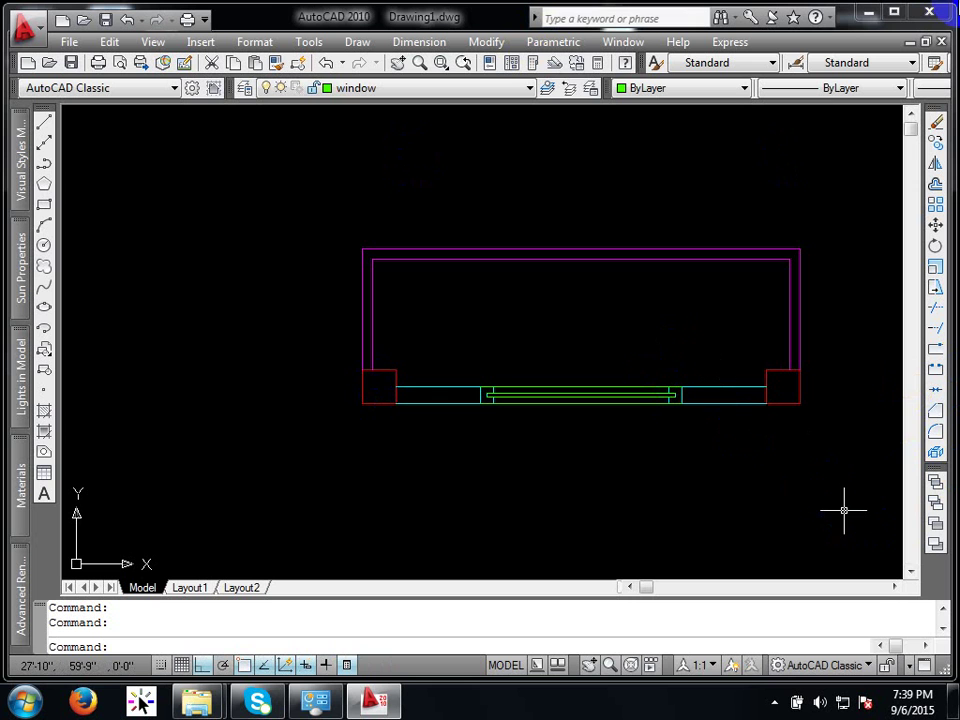
pyautogui.press('Escape')
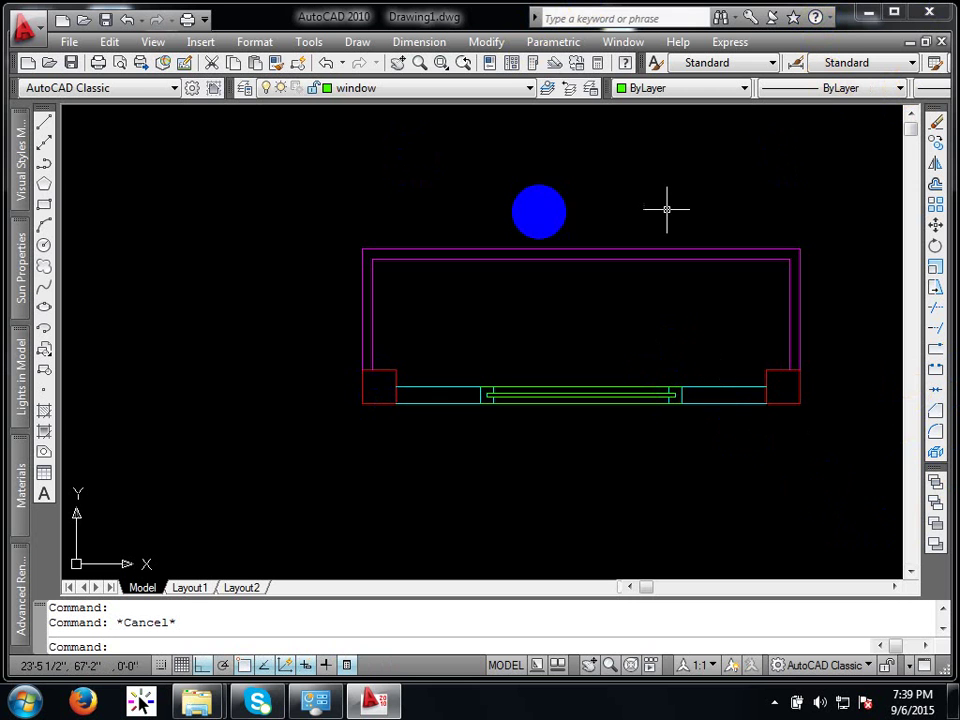
pyautogui.moveTo(613, 473); pyautogui.dragTo(236, 465, button='middle')
pyautogui.scroll(-5, 425, 357)
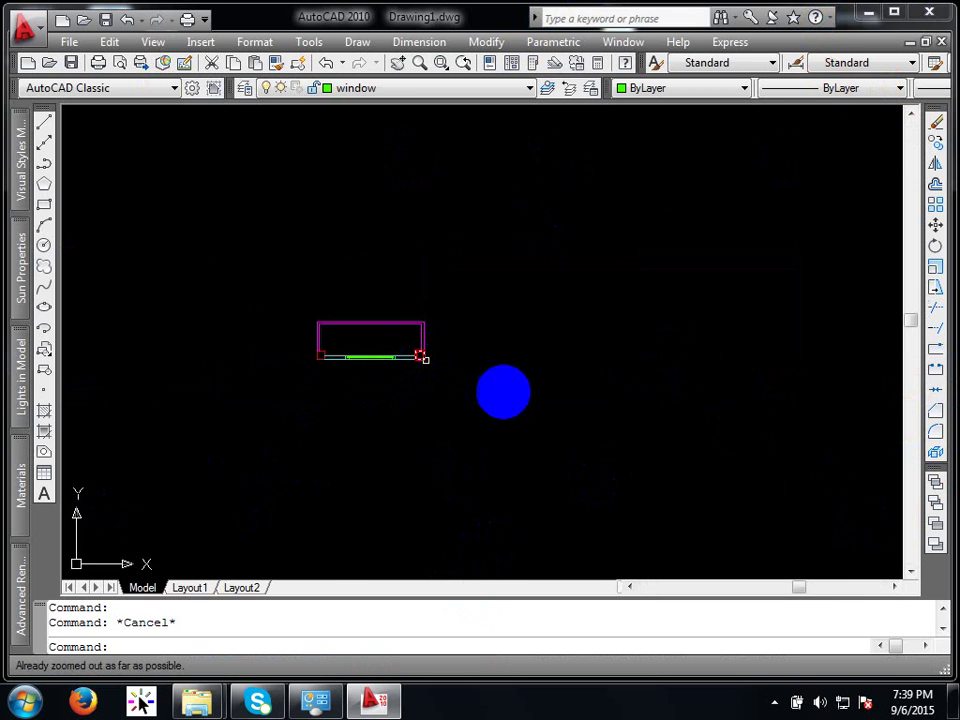